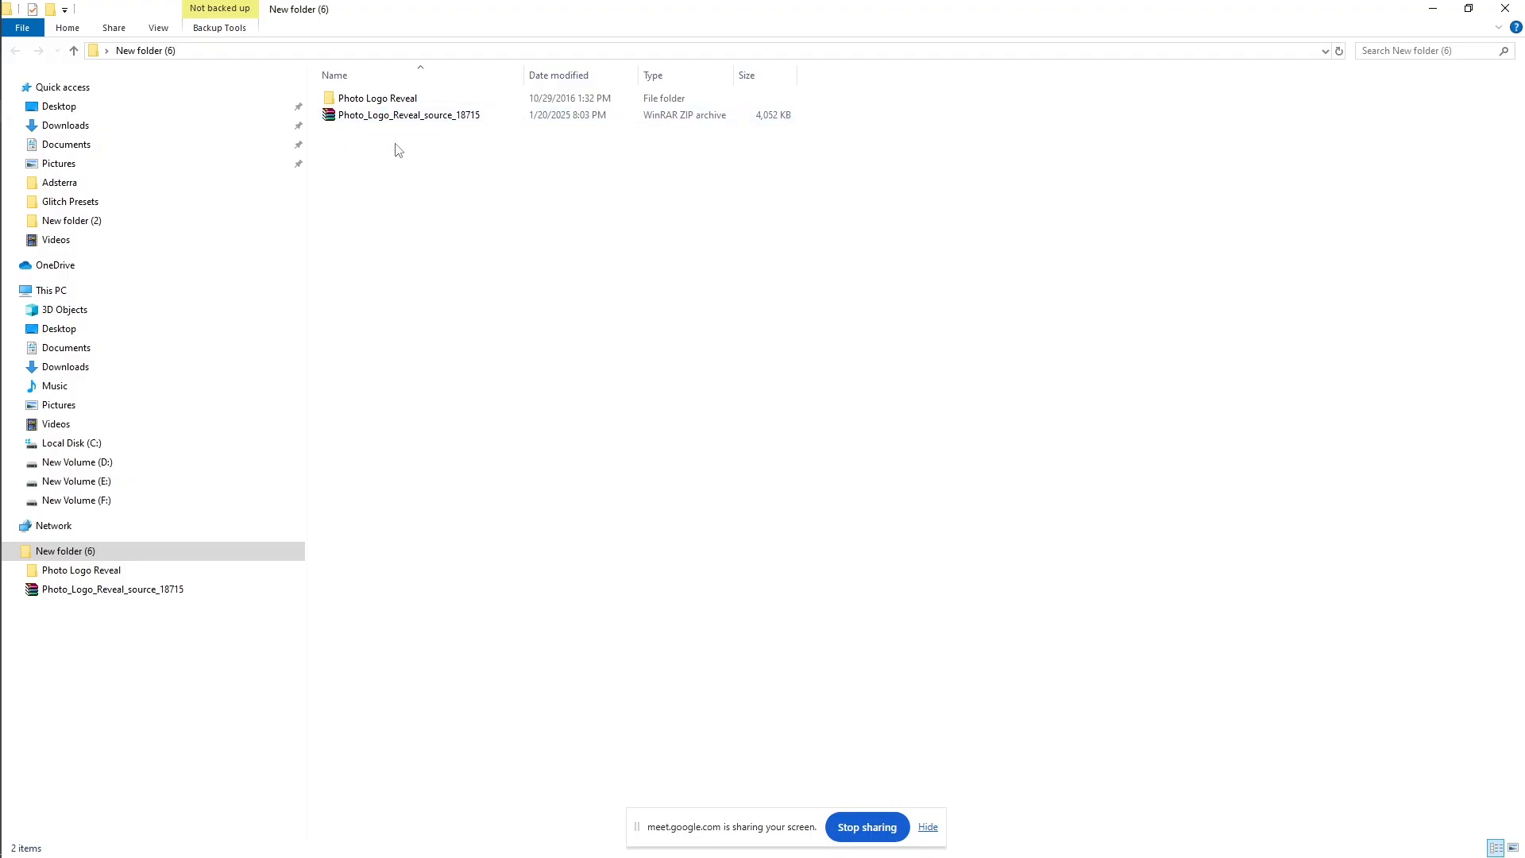
- Open the Premiere Pro Template folder inside the extracted Photo Logo Reveal folder
{"action": "left_click", "coordinate": [382, 120]}
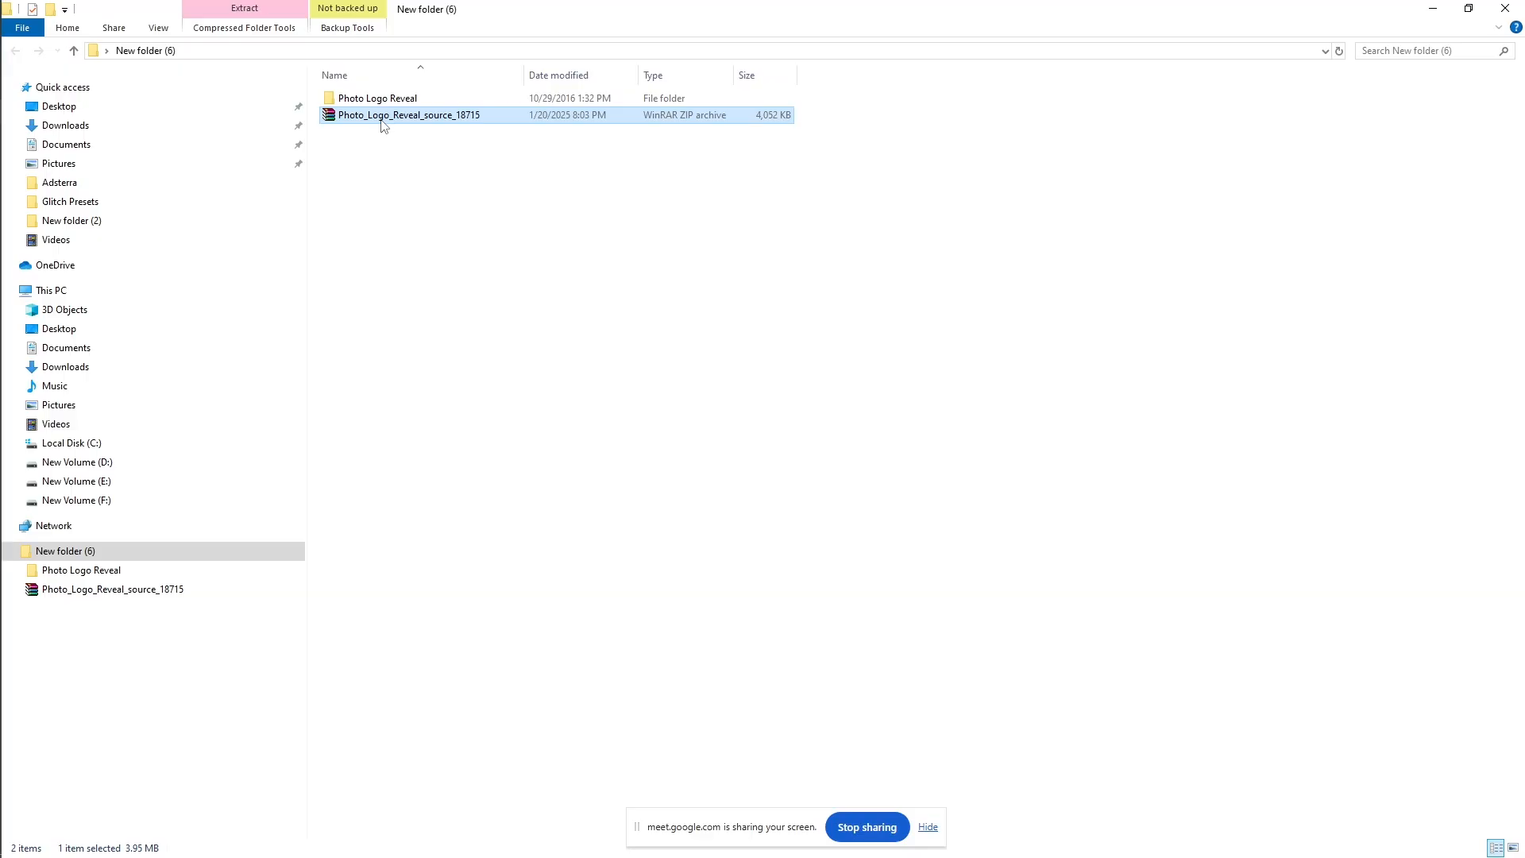
{"action": "right_click", "coordinate": [382, 121]}
{"action": "left_click", "coordinate": [352, 270]}
{"action": "double_click", "coordinate": [377, 100]}
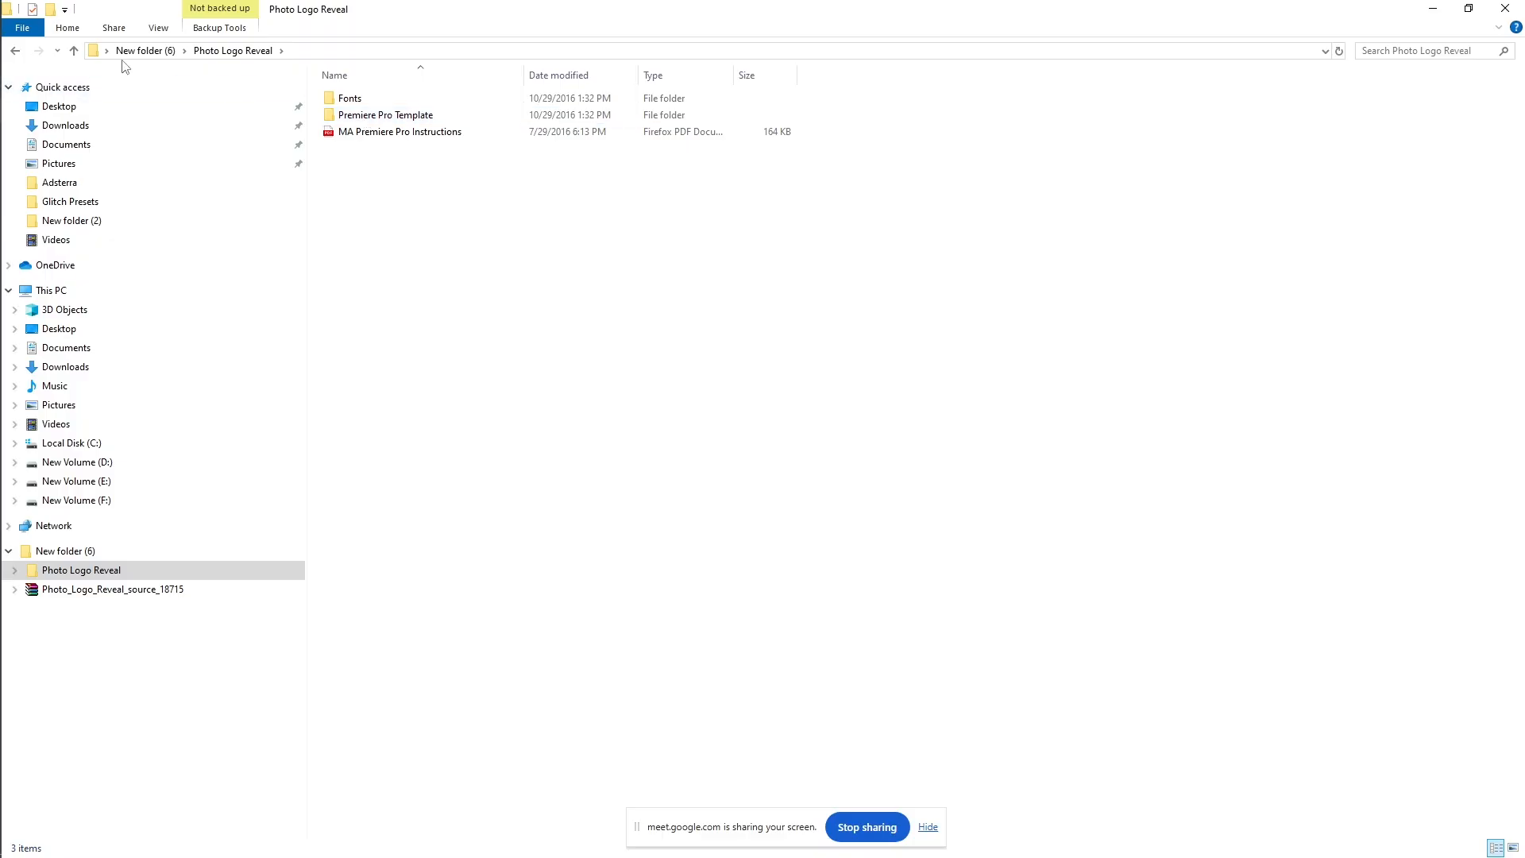
{"action": "left_click", "coordinate": [74, 50]}
{"action": "double_click", "coordinate": [379, 102]}
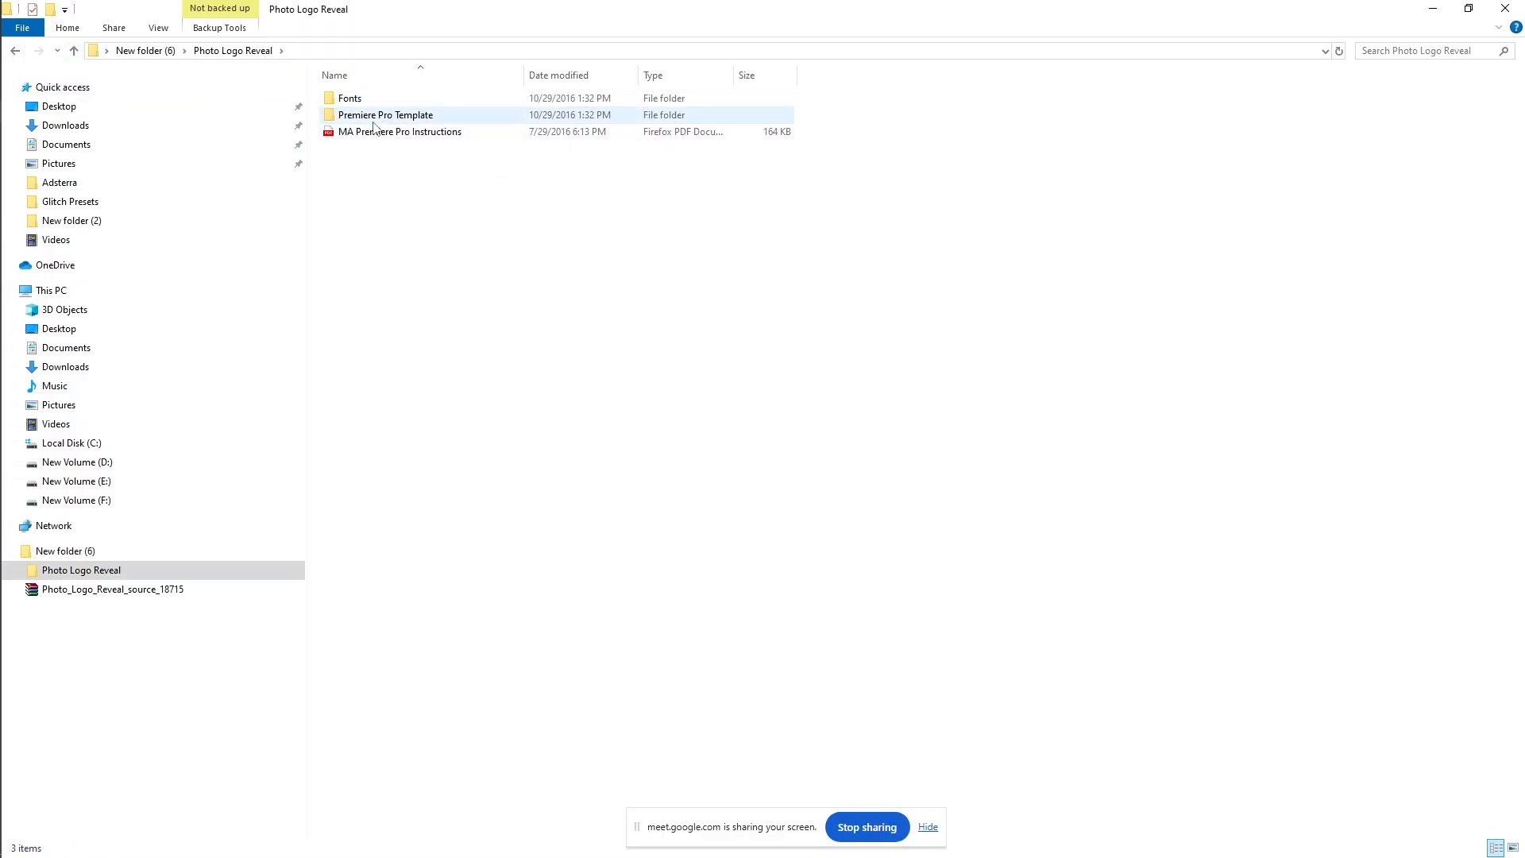
{"action": "double_click", "coordinate": [373, 118]}
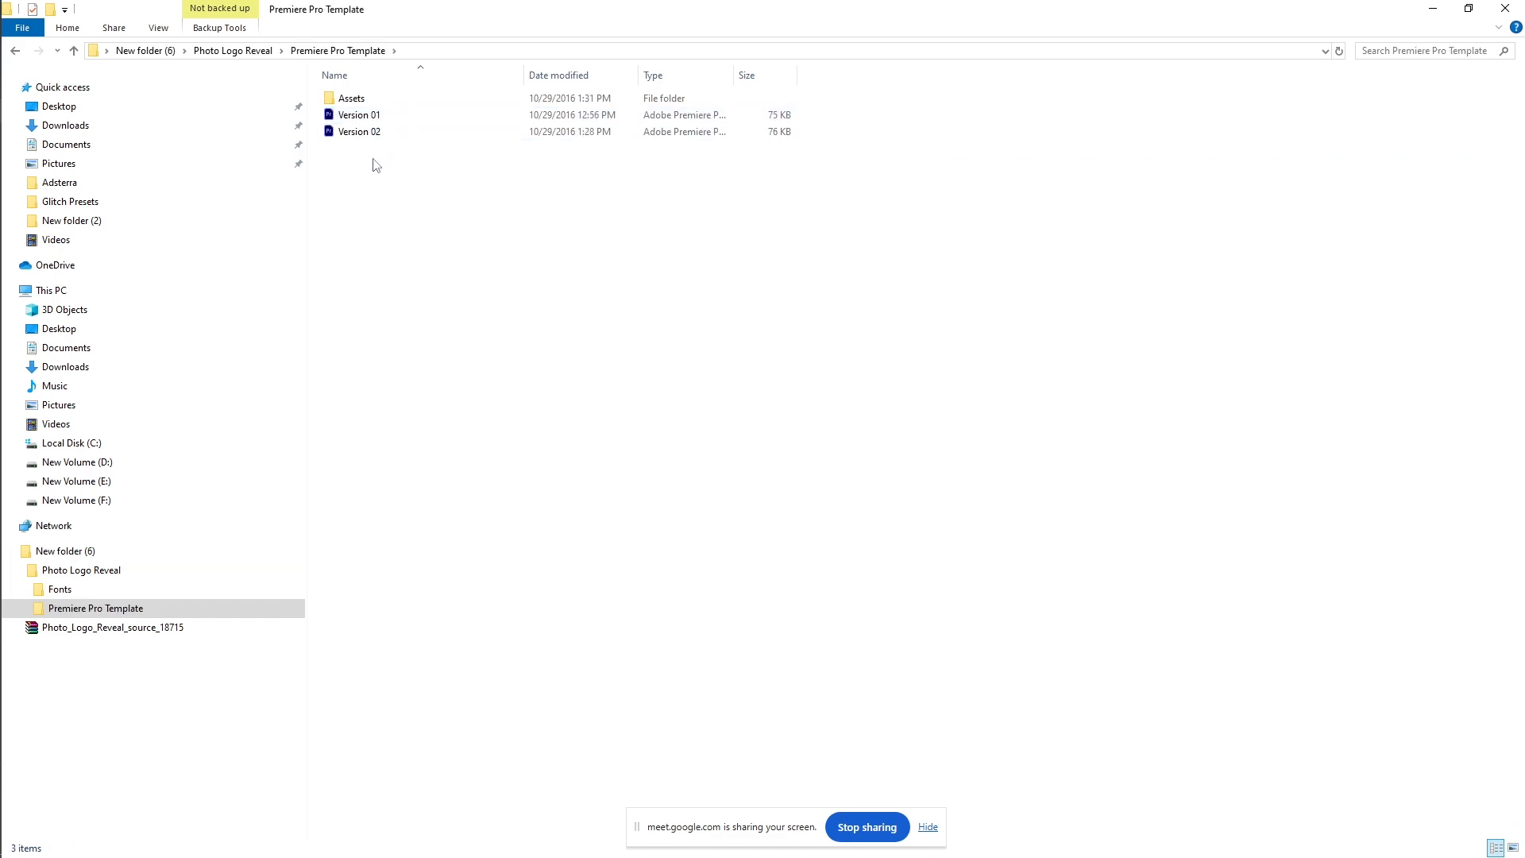
- Open the Version 01 project in Premiere Pro, converting it as Version 01_1 and accepting the font substitution
{"action": "left_click_drag", "start_coordinate": [374, 160], "coordinate": [326, 114]}
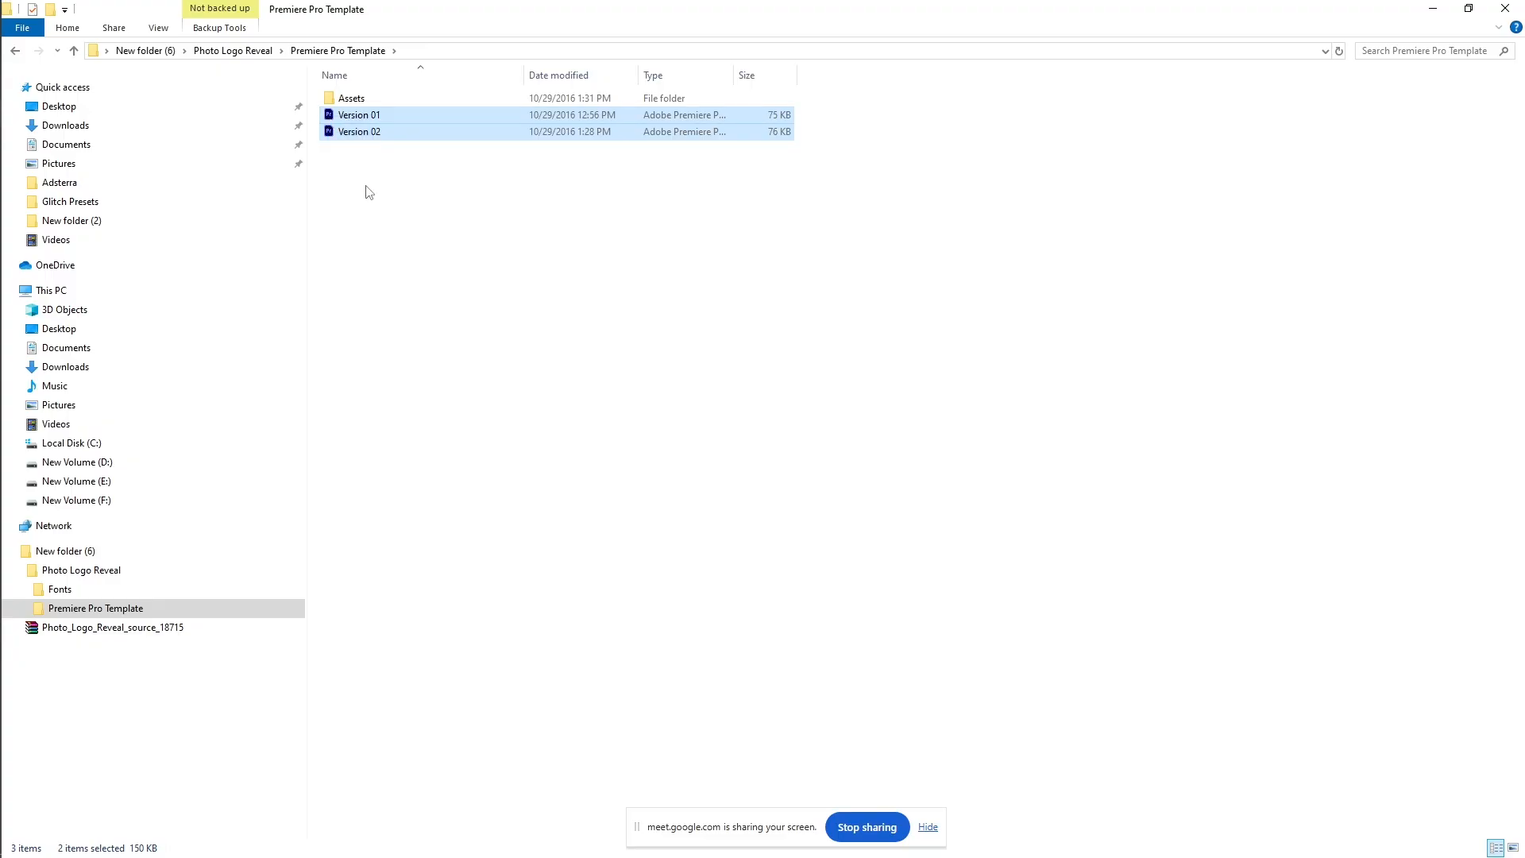
{"action": "left_click", "coordinate": [367, 191]}
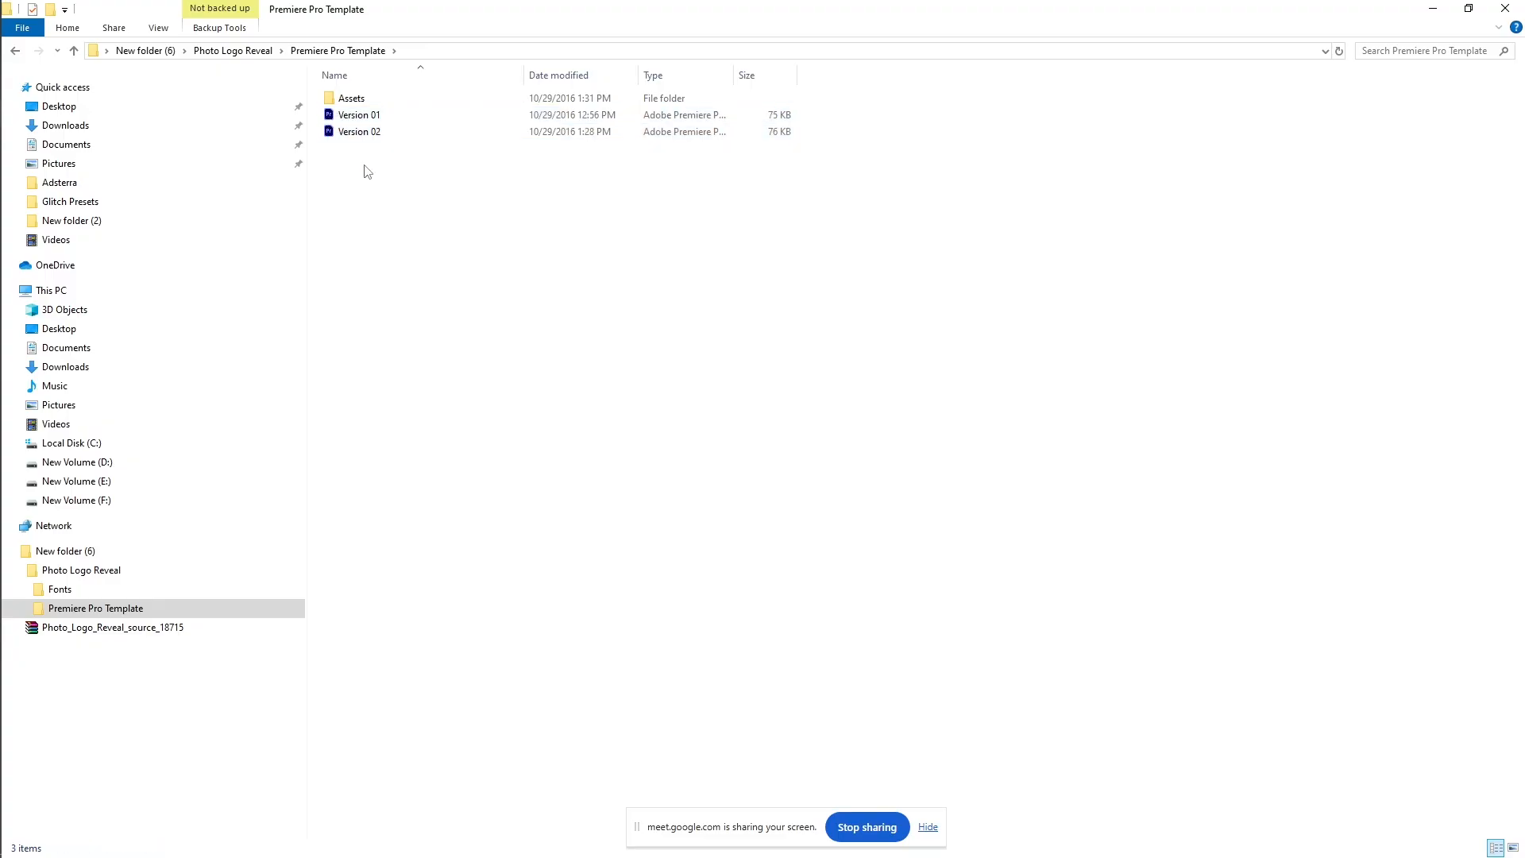
{"action": "double_click", "coordinate": [354, 116]}
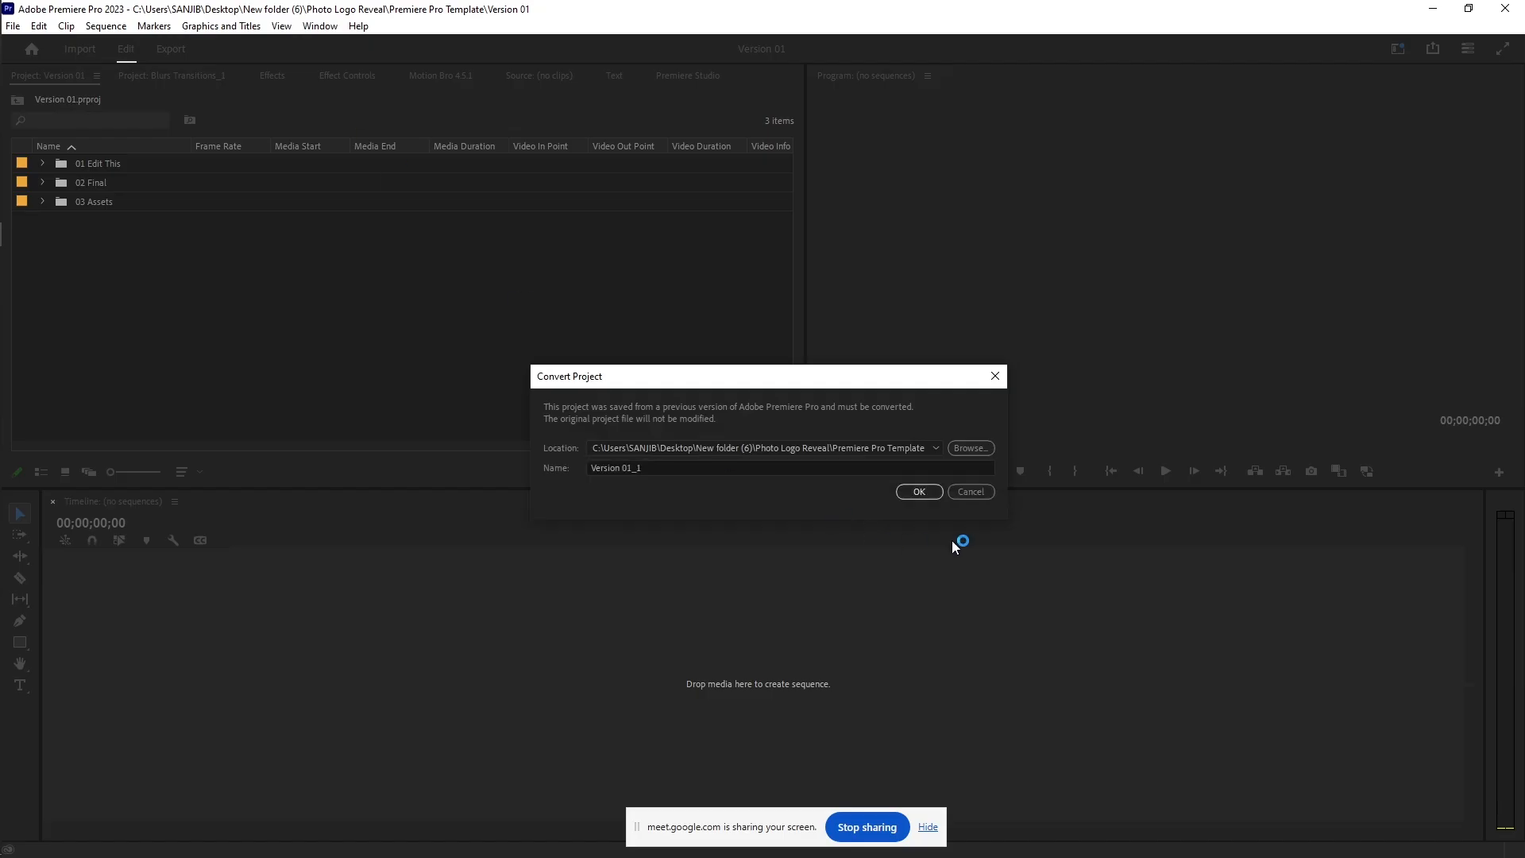
{"action": "left_click", "coordinate": [935, 494]}
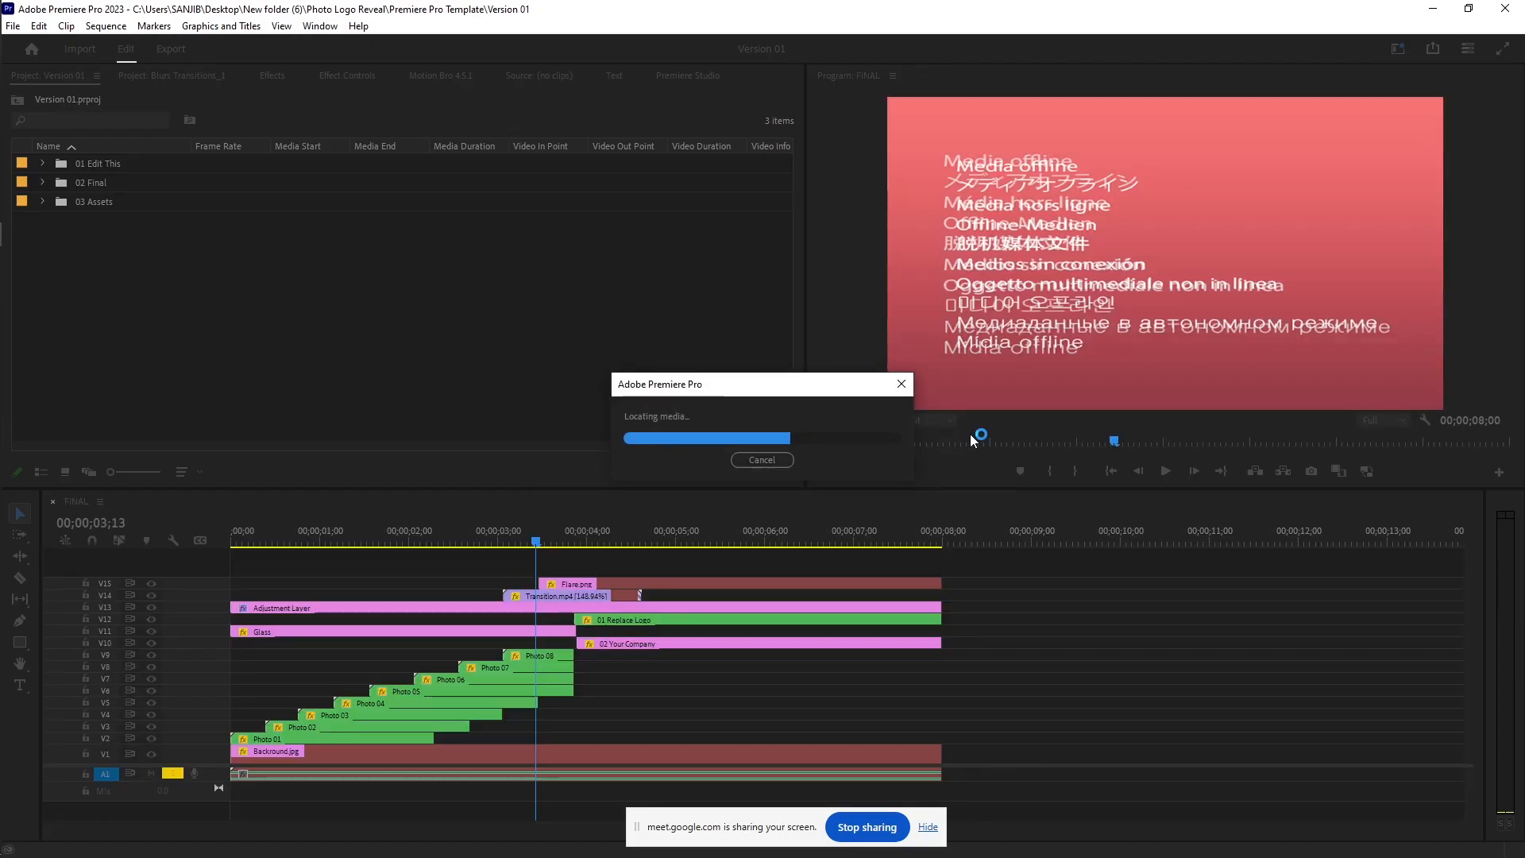
{"action": "left_click", "coordinate": [890, 458]}
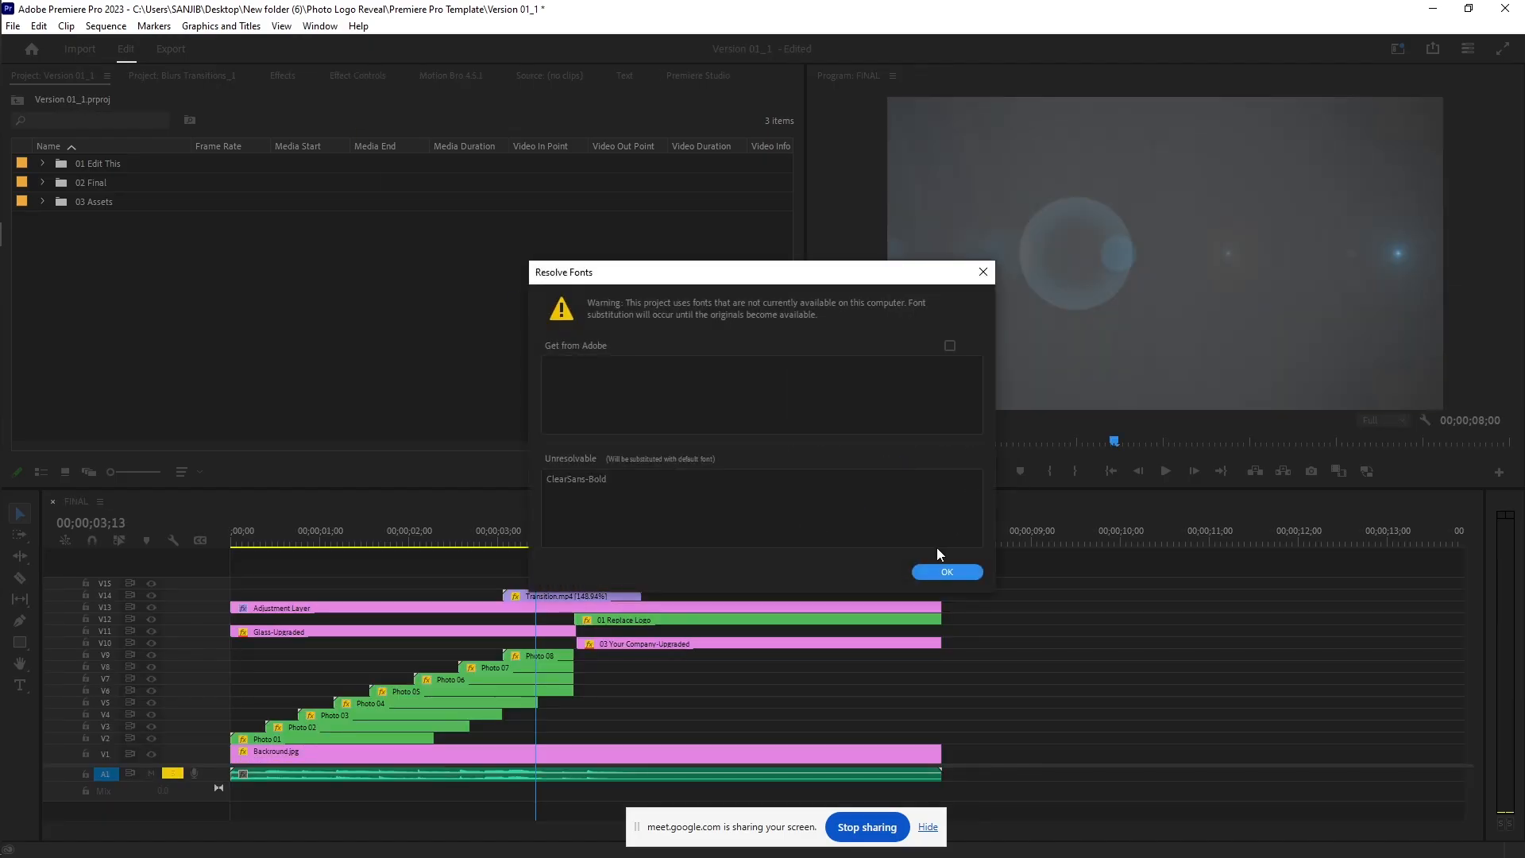
{"action": "left_click", "coordinate": [950, 572]}
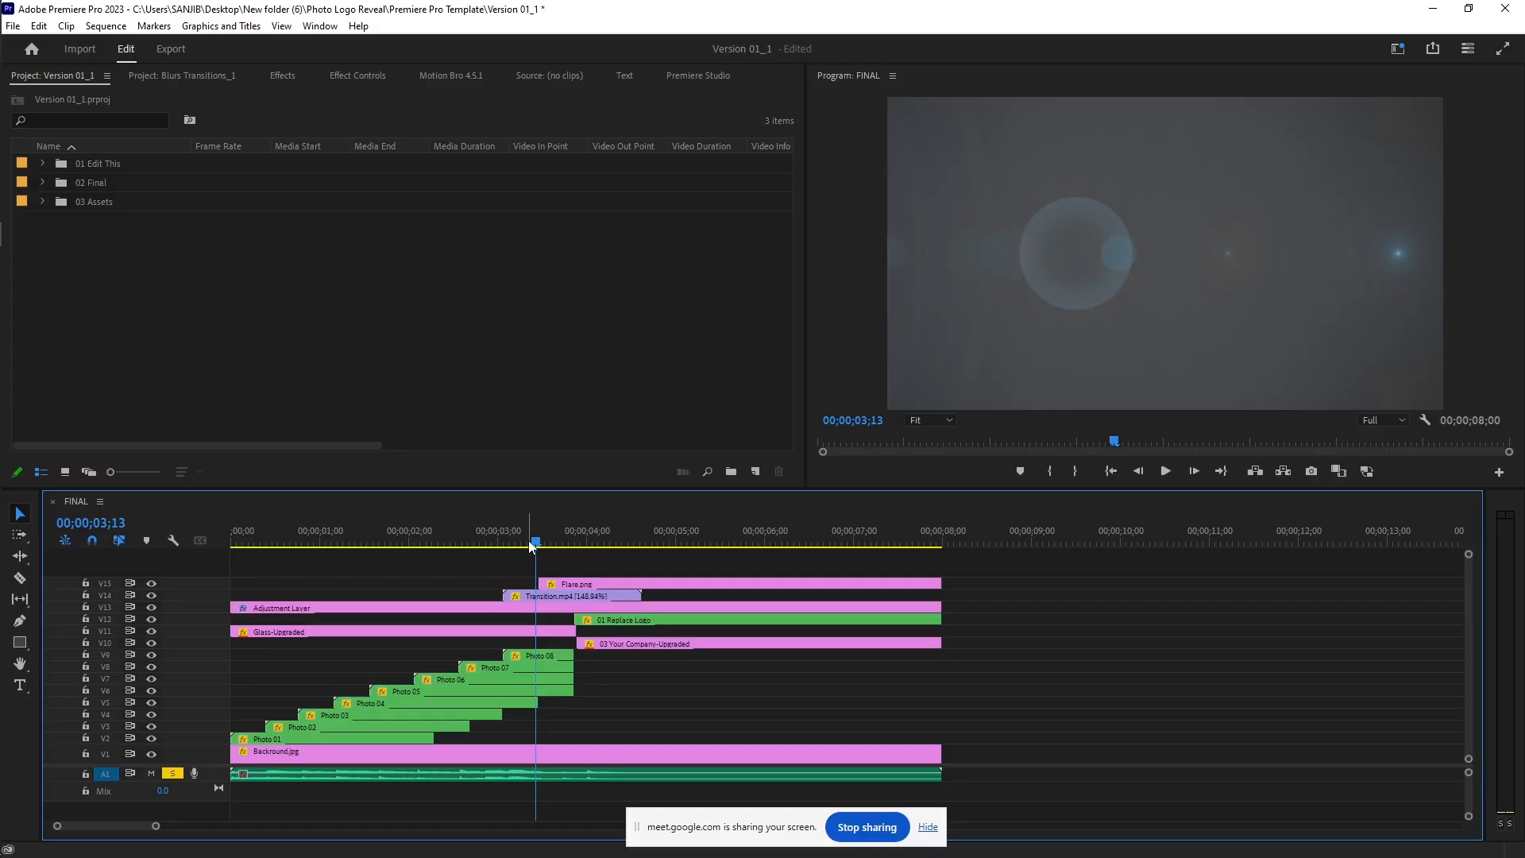
- Preview the FINAL sequence and switch the Flare.png track off and on to check its effect
{"action": "mouse_move", "coordinate": [531, 546]}
{"action": "left_mouse_down"}
{"action": "mouse_move", "coordinate": [319, 555]}
{"action": "mouse_move", "coordinate": [224, 597]}
{"action": "mouse_move", "coordinate": [916, 594]}
{"action": "mouse_move", "coordinate": [616, 589]}
{"action": "mouse_move", "coordinate": [536, 623]}
{"action": "mouse_move", "coordinate": [602, 590]}
{"action": "mouse_move", "coordinate": [698, 587]}
{"action": "mouse_move", "coordinate": [265, 618]}
{"action": "mouse_move", "coordinate": [470, 561]}
{"action": "mouse_move", "coordinate": [534, 561]}
{"action": "left_mouse_up"}
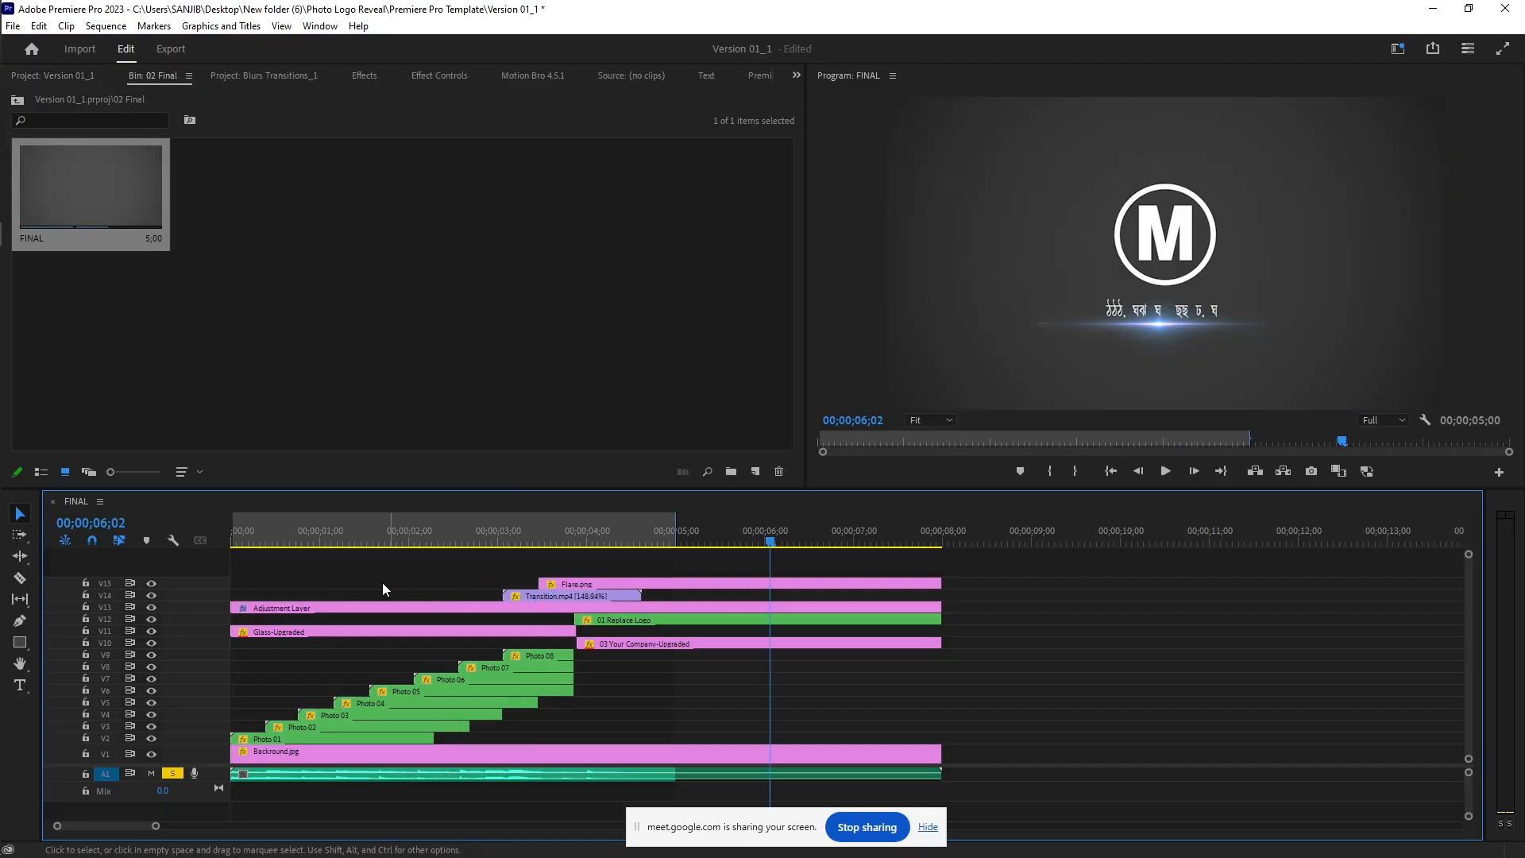
{"action": "left_click", "coordinate": [152, 586]}
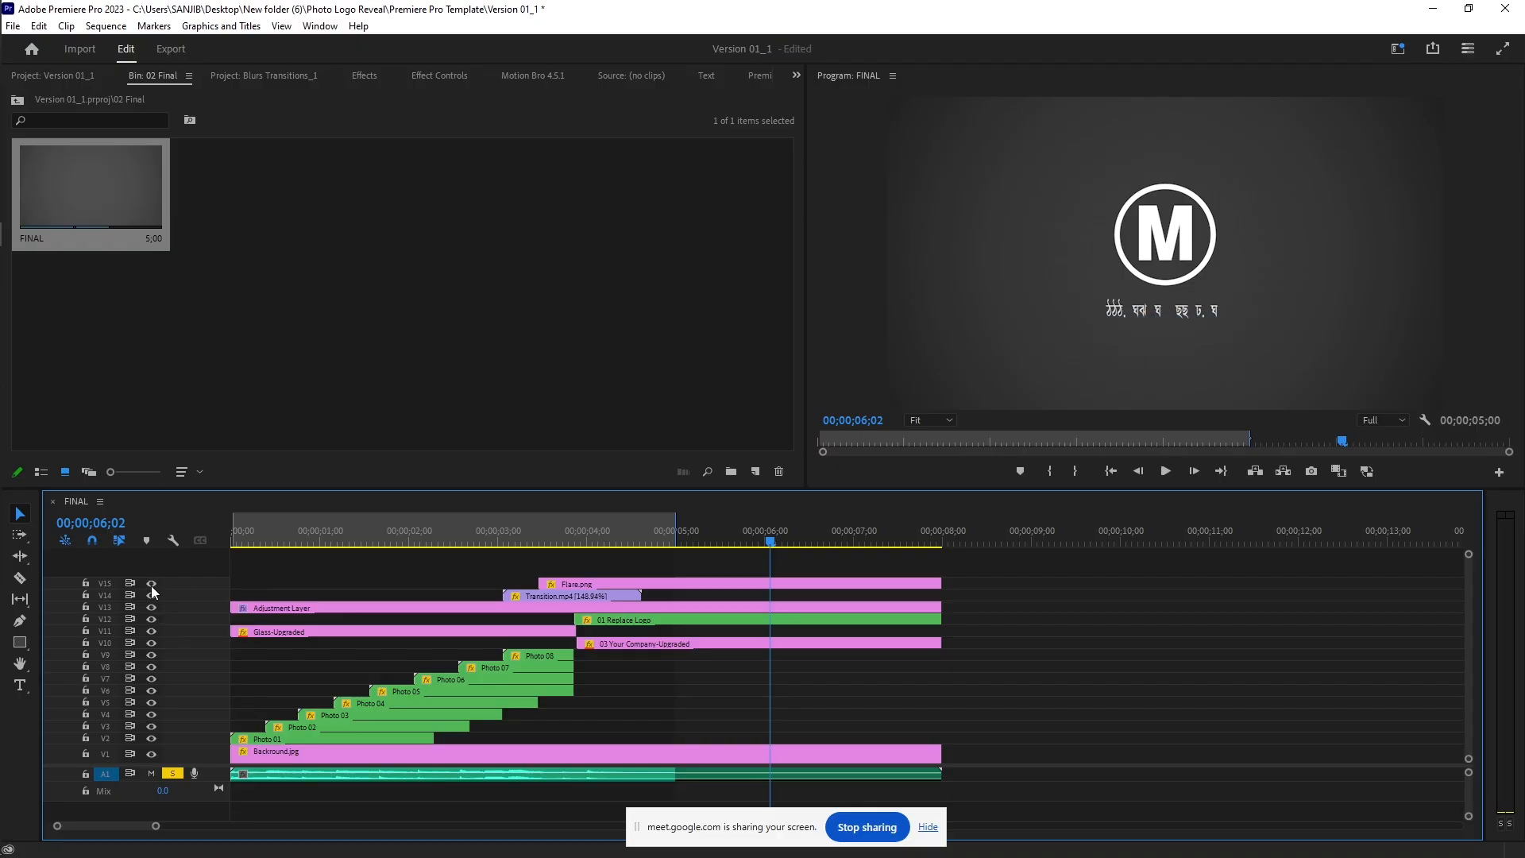
{"action": "left_click", "coordinate": [151, 586]}
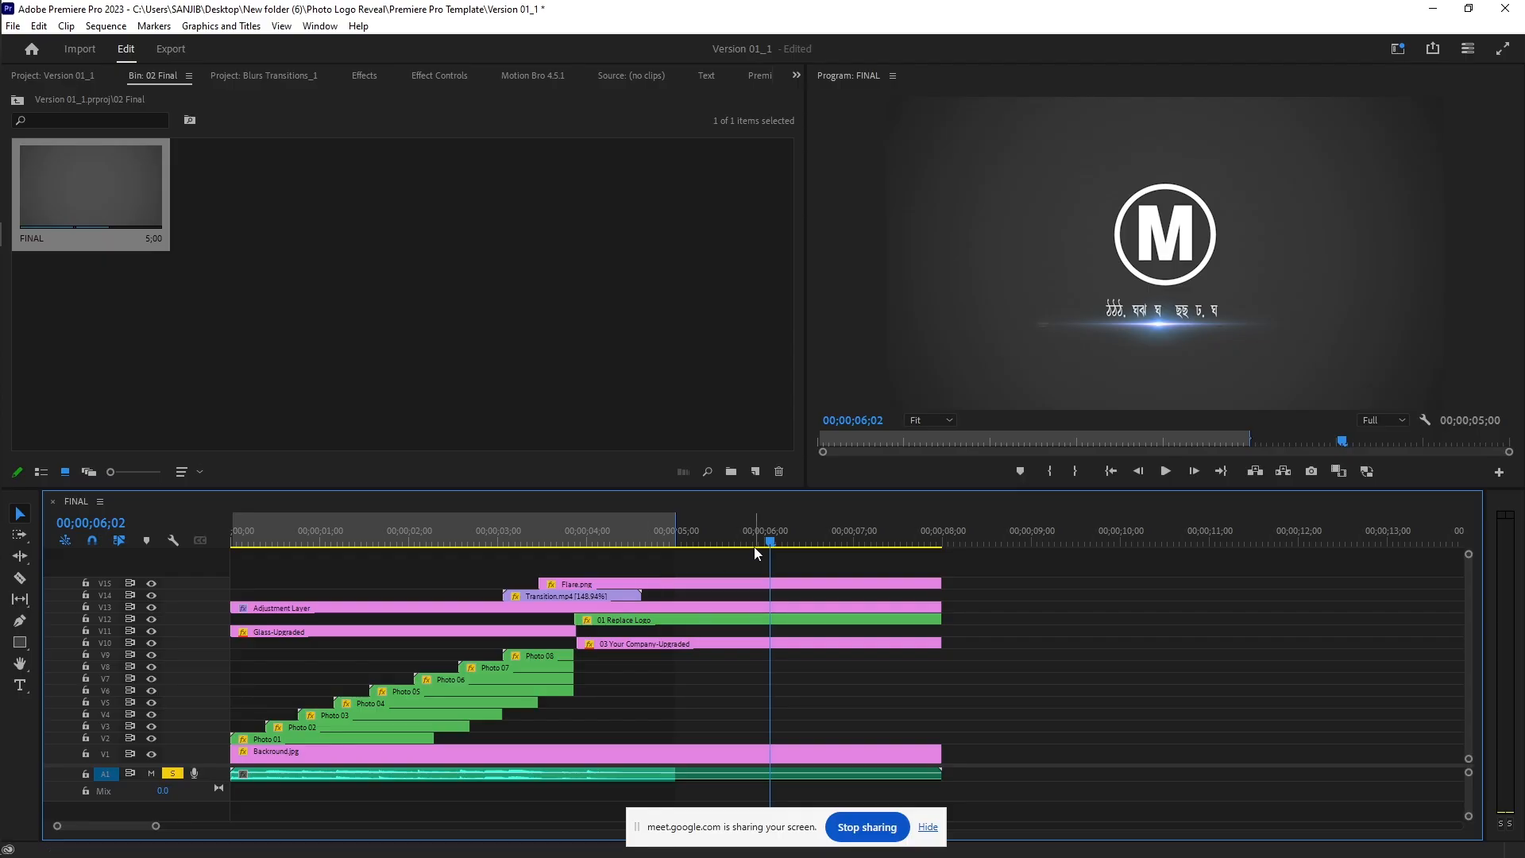
{"action": "left_click_drag", "start_coordinate": [771, 541], "coordinate": [711, 548]}
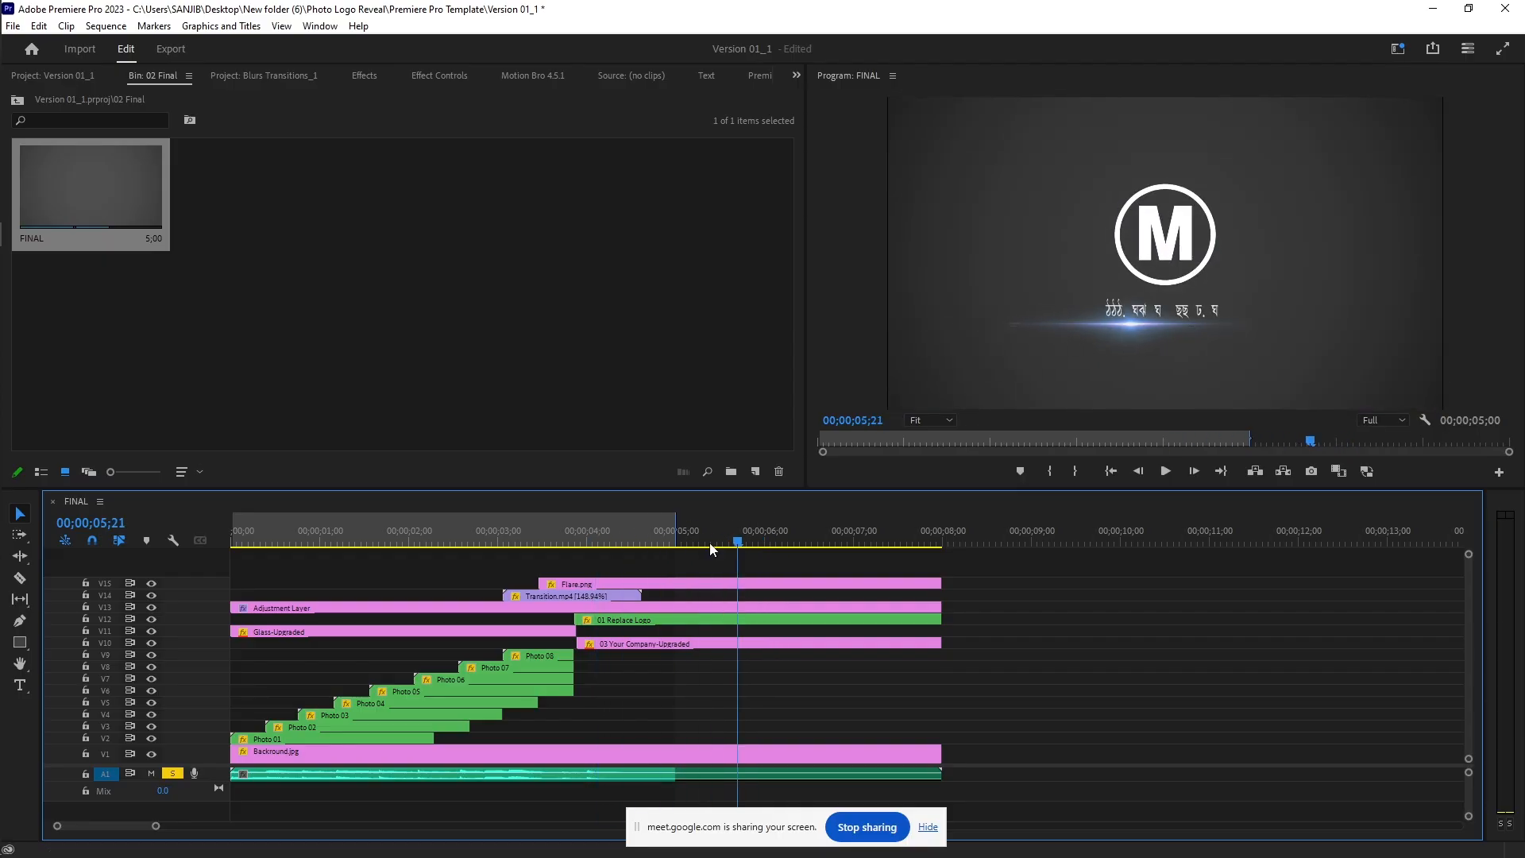
- Examine the transition, adjustment layer and glass clips in the FINAL sequence, previewing the frame at 00;00;03;16
{"action": "left_click", "coordinate": [593, 593]}
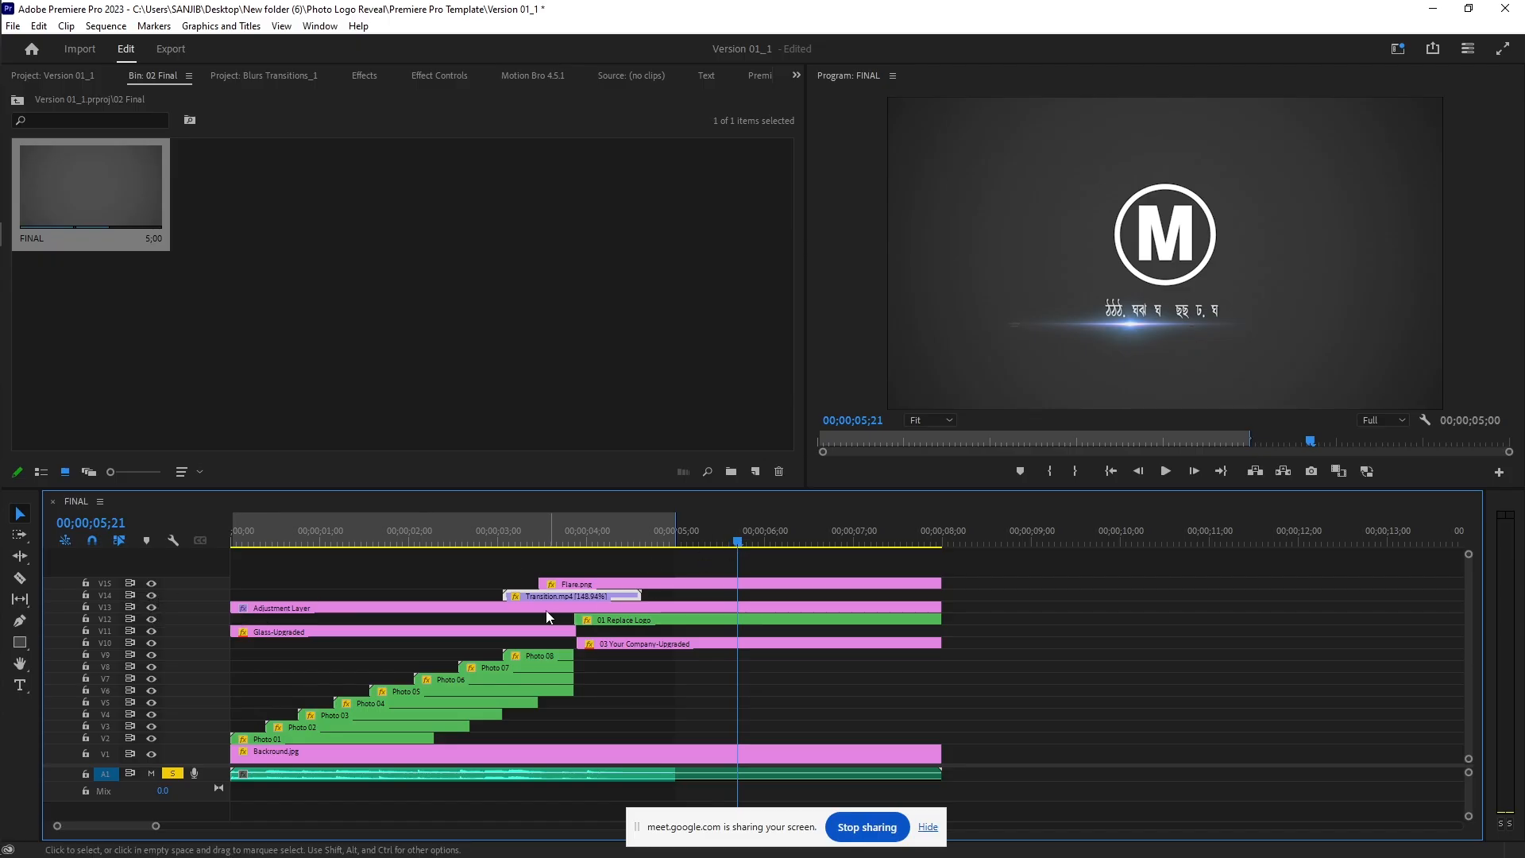
{"action": "left_click", "coordinate": [515, 608]}
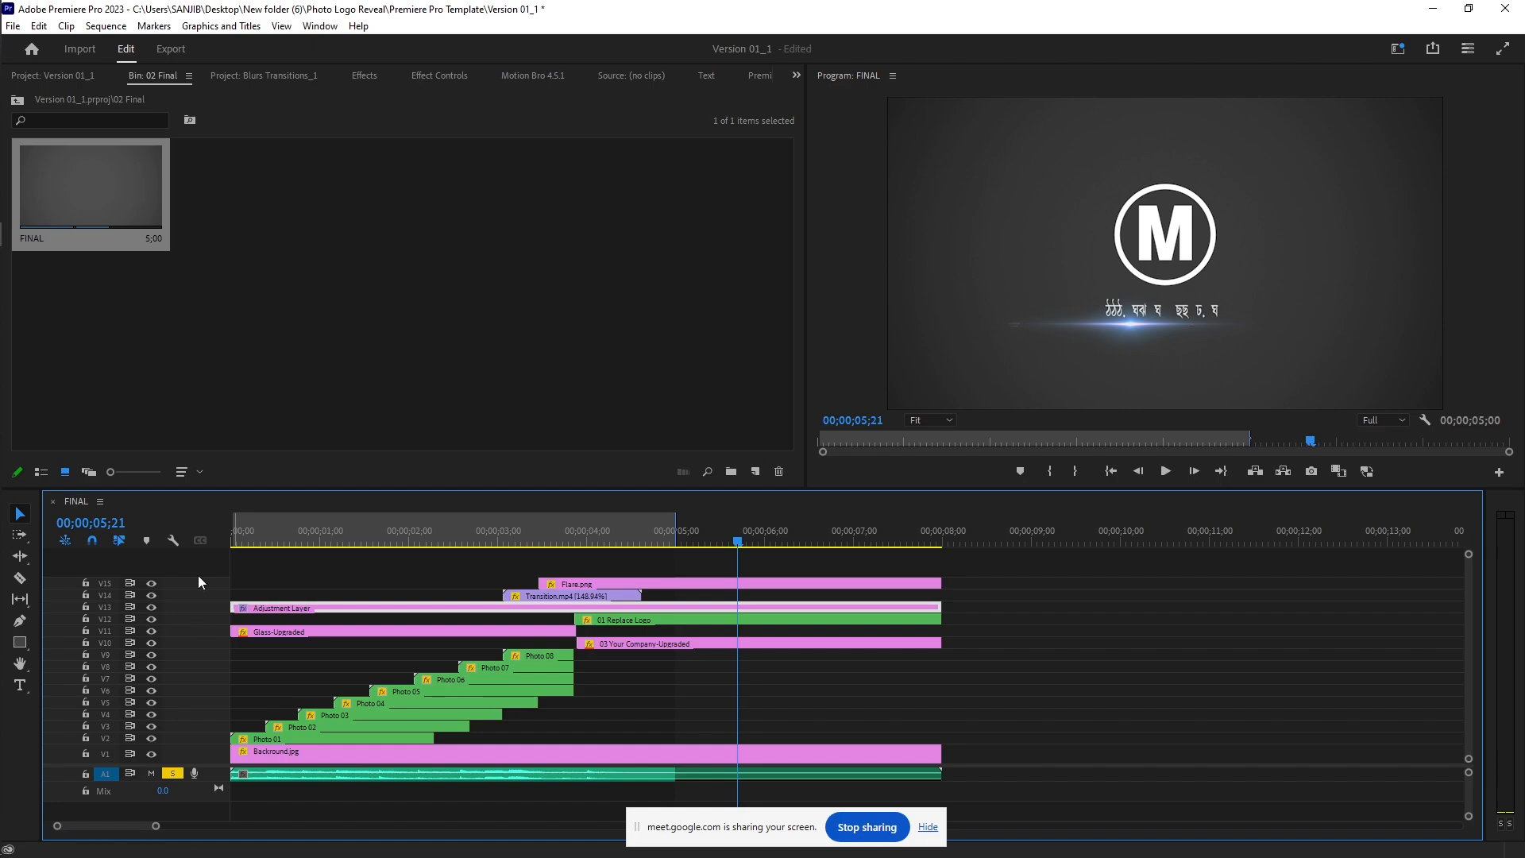
{"action": "left_click", "coordinate": [152, 608]}
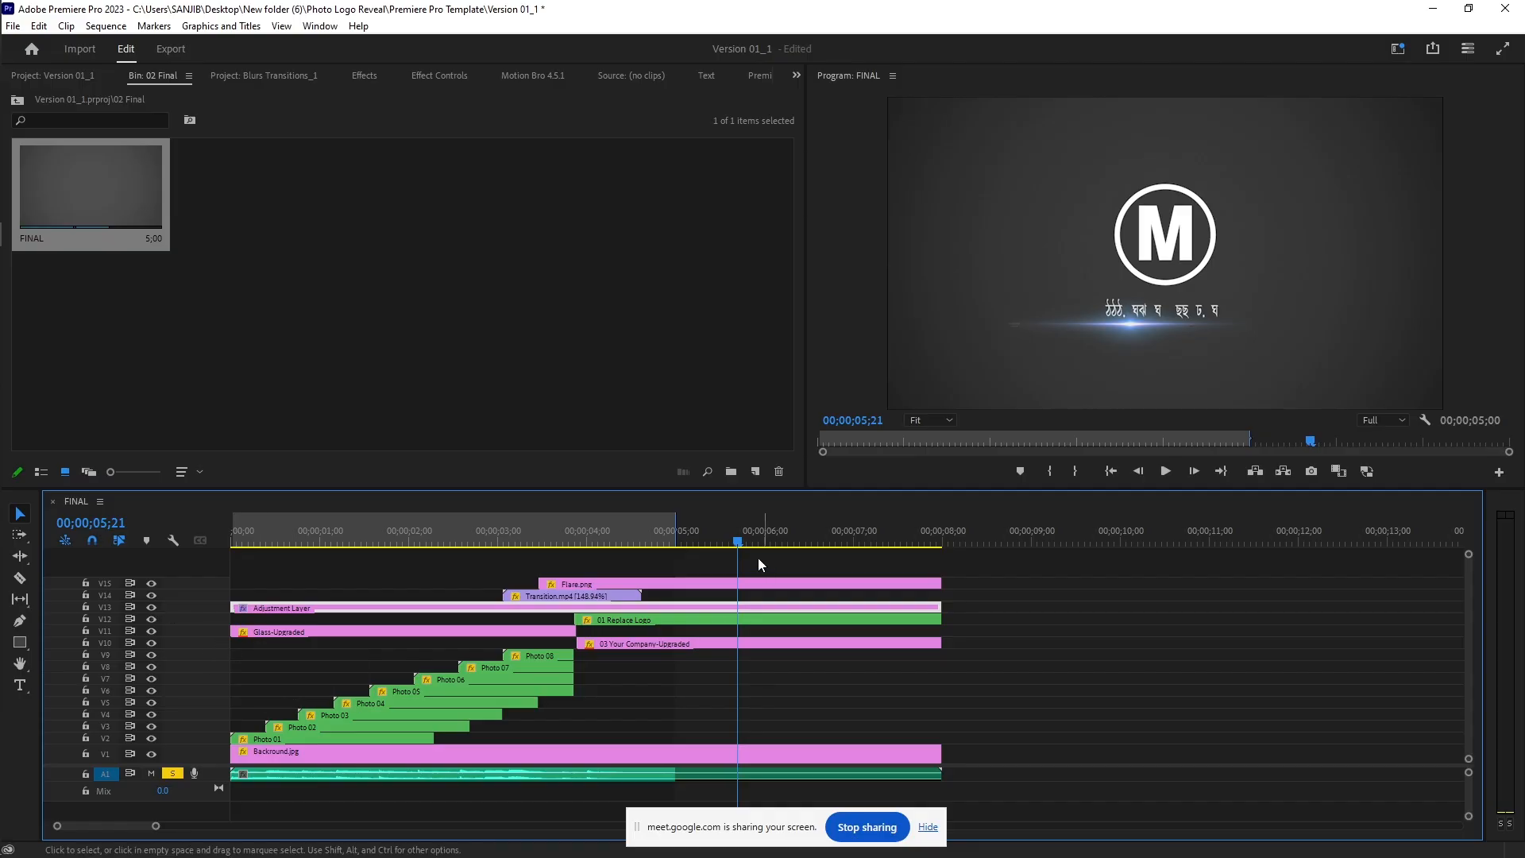
{"action": "left_click", "coordinate": [542, 529]}
{"action": "left_click", "coordinate": [545, 529]}
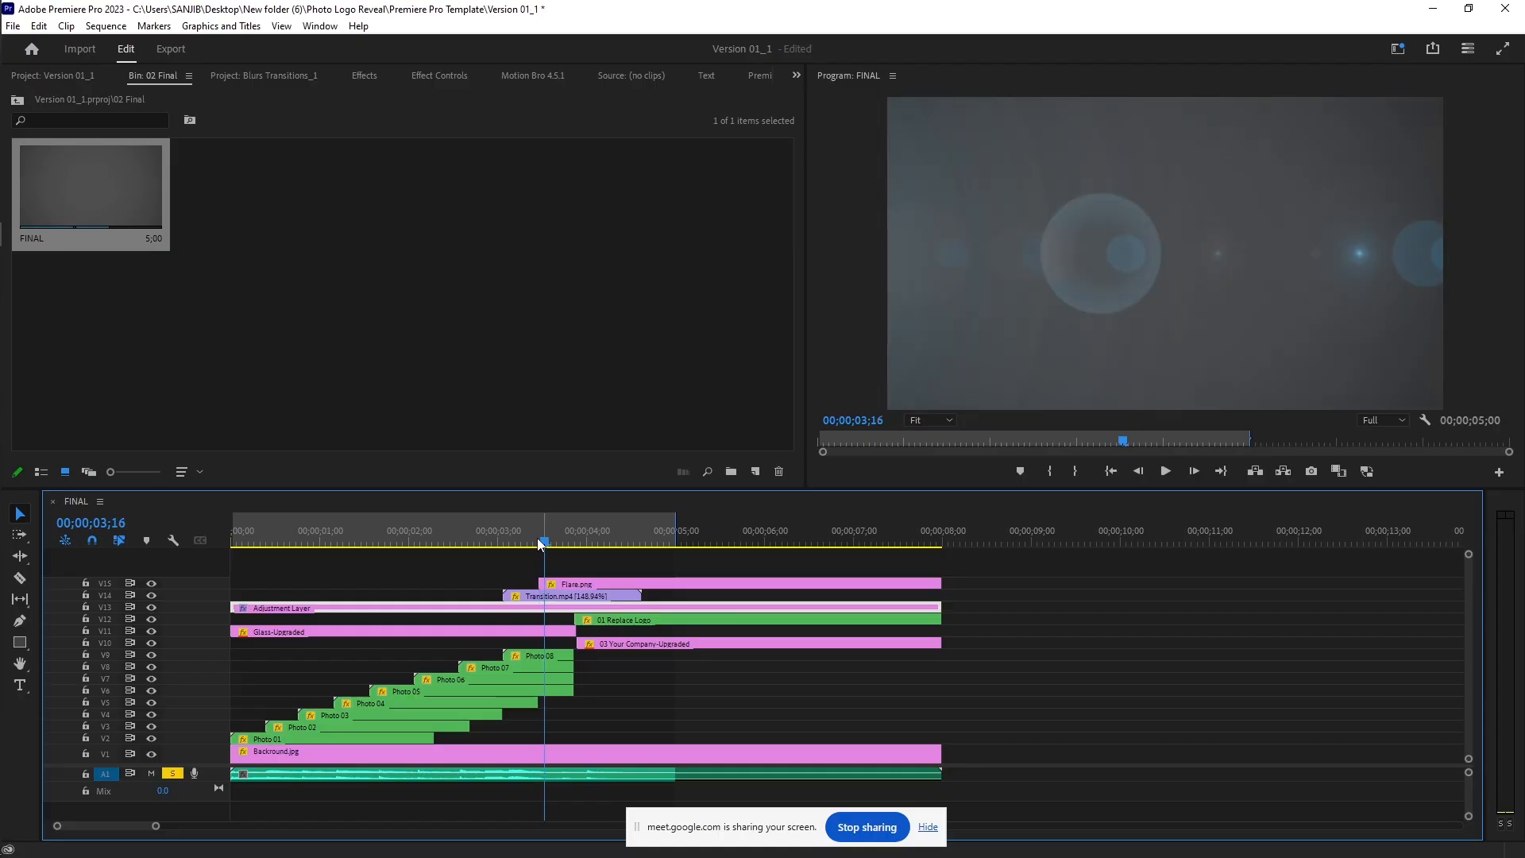
{"action": "left_click", "coordinate": [420, 632]}
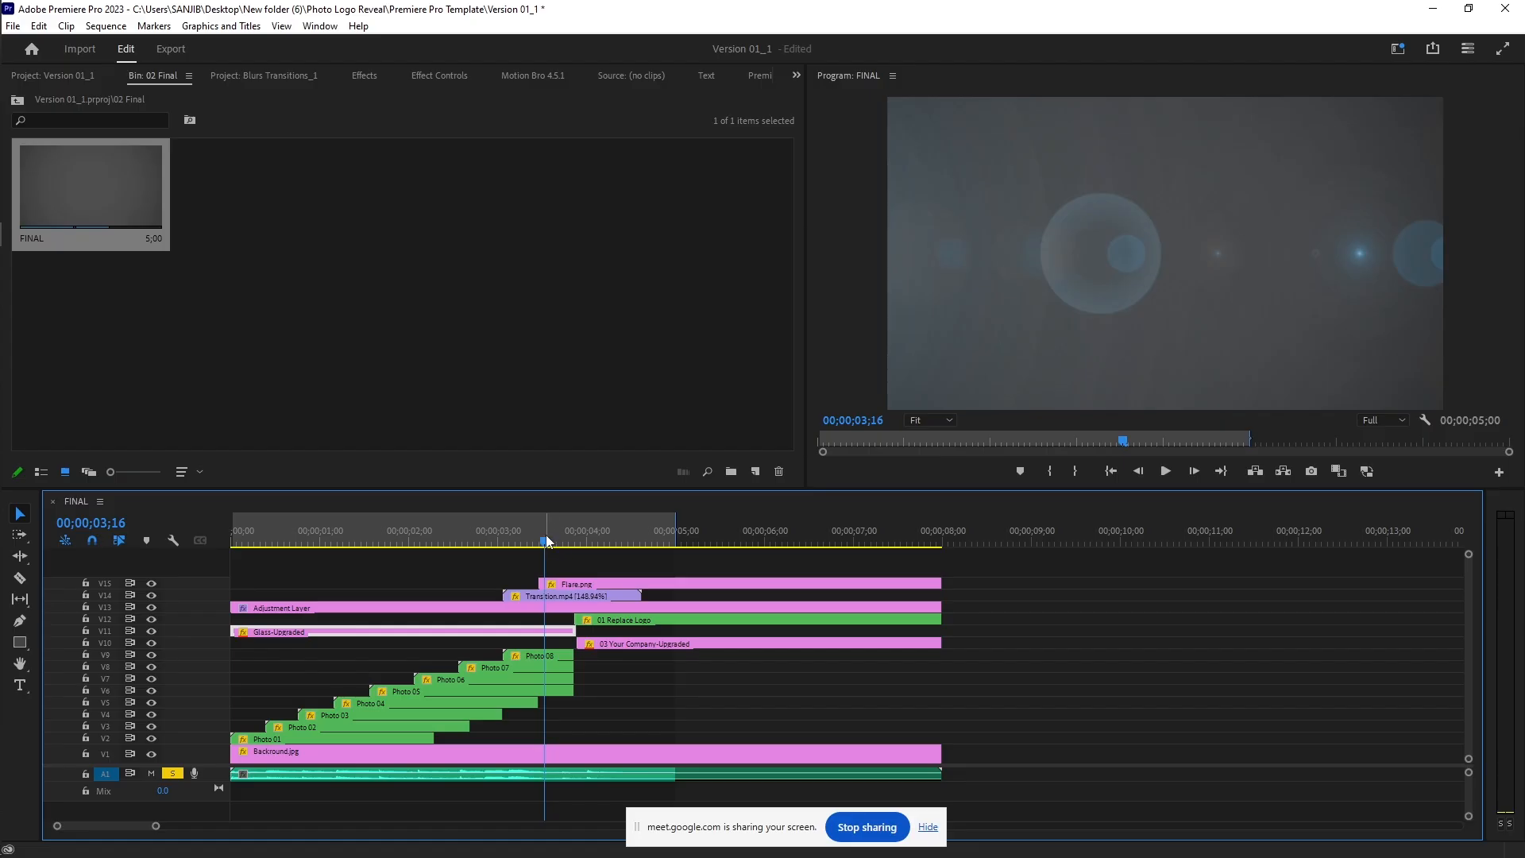
- Preview the frame at 00;00;04;12 and switch the 01 Replace Logo clip's track off and on
{"action": "left_click", "coordinate": [621, 540]}
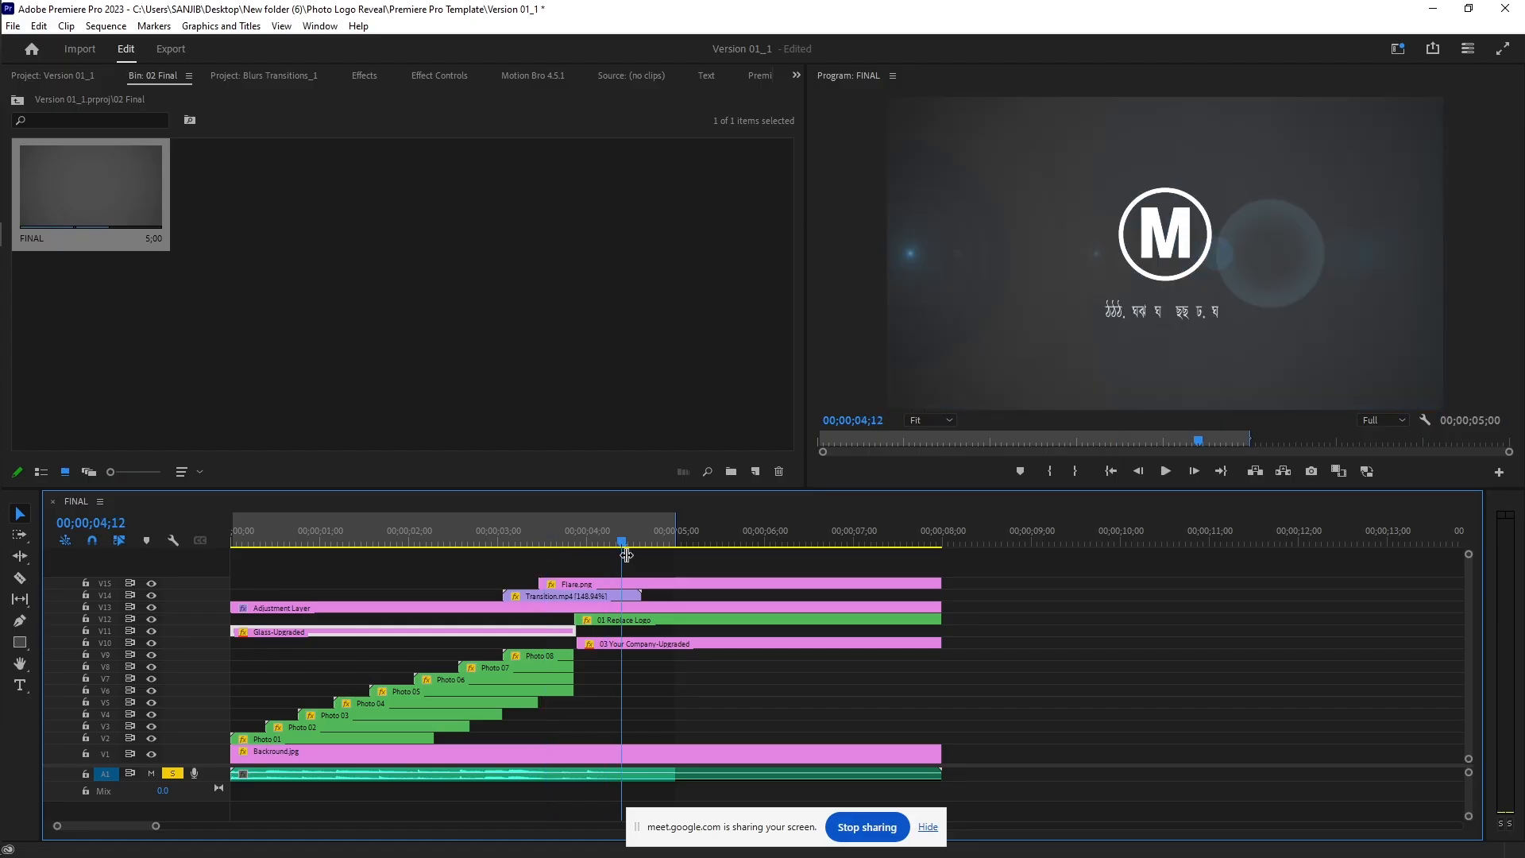
{"action": "left_click", "coordinate": [632, 621]}
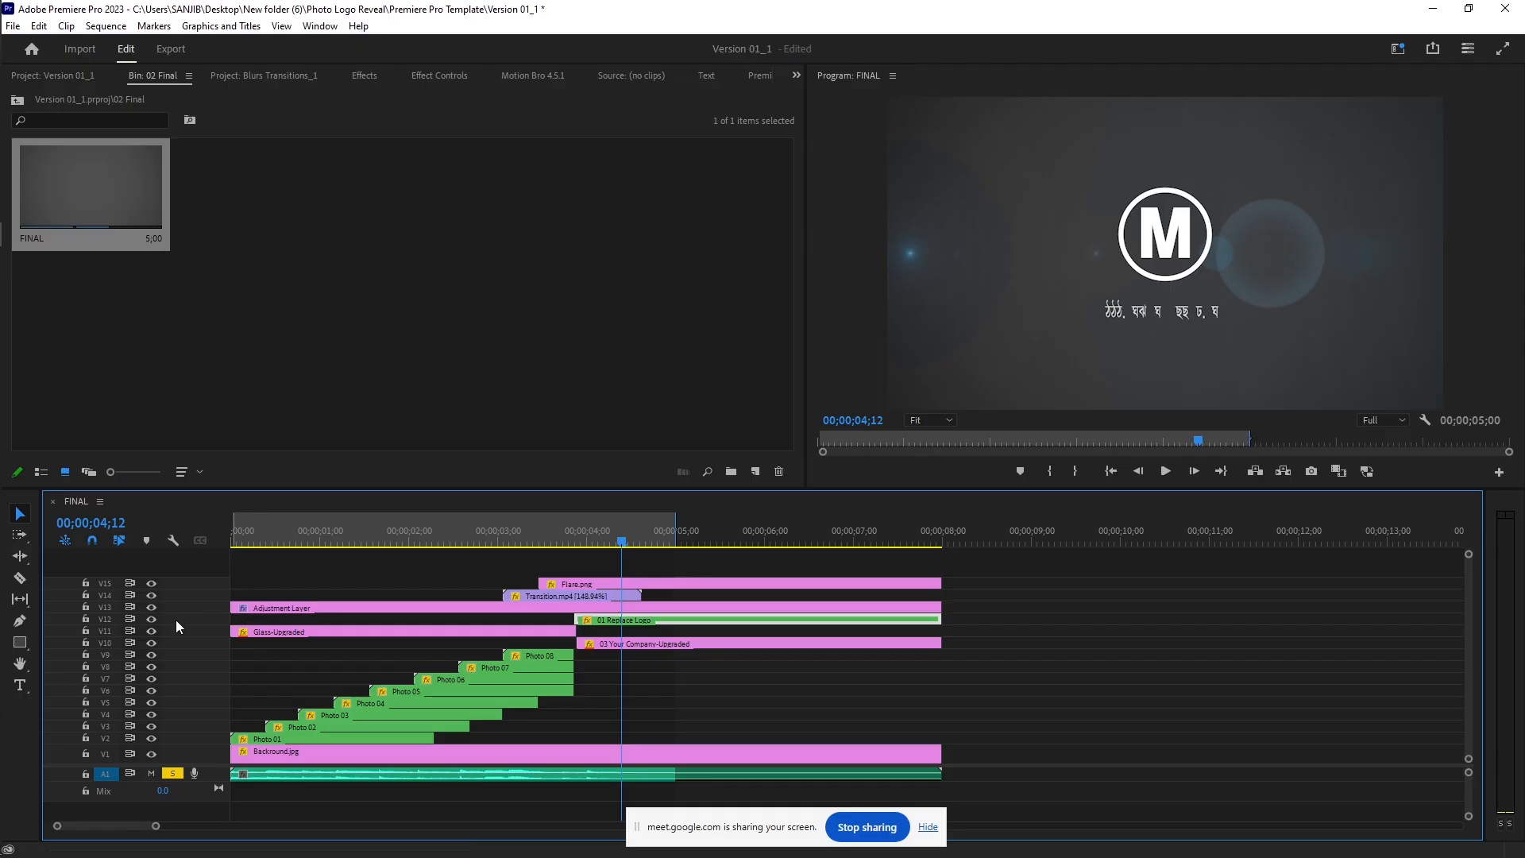
{"action": "left_click", "coordinate": [151, 619]}
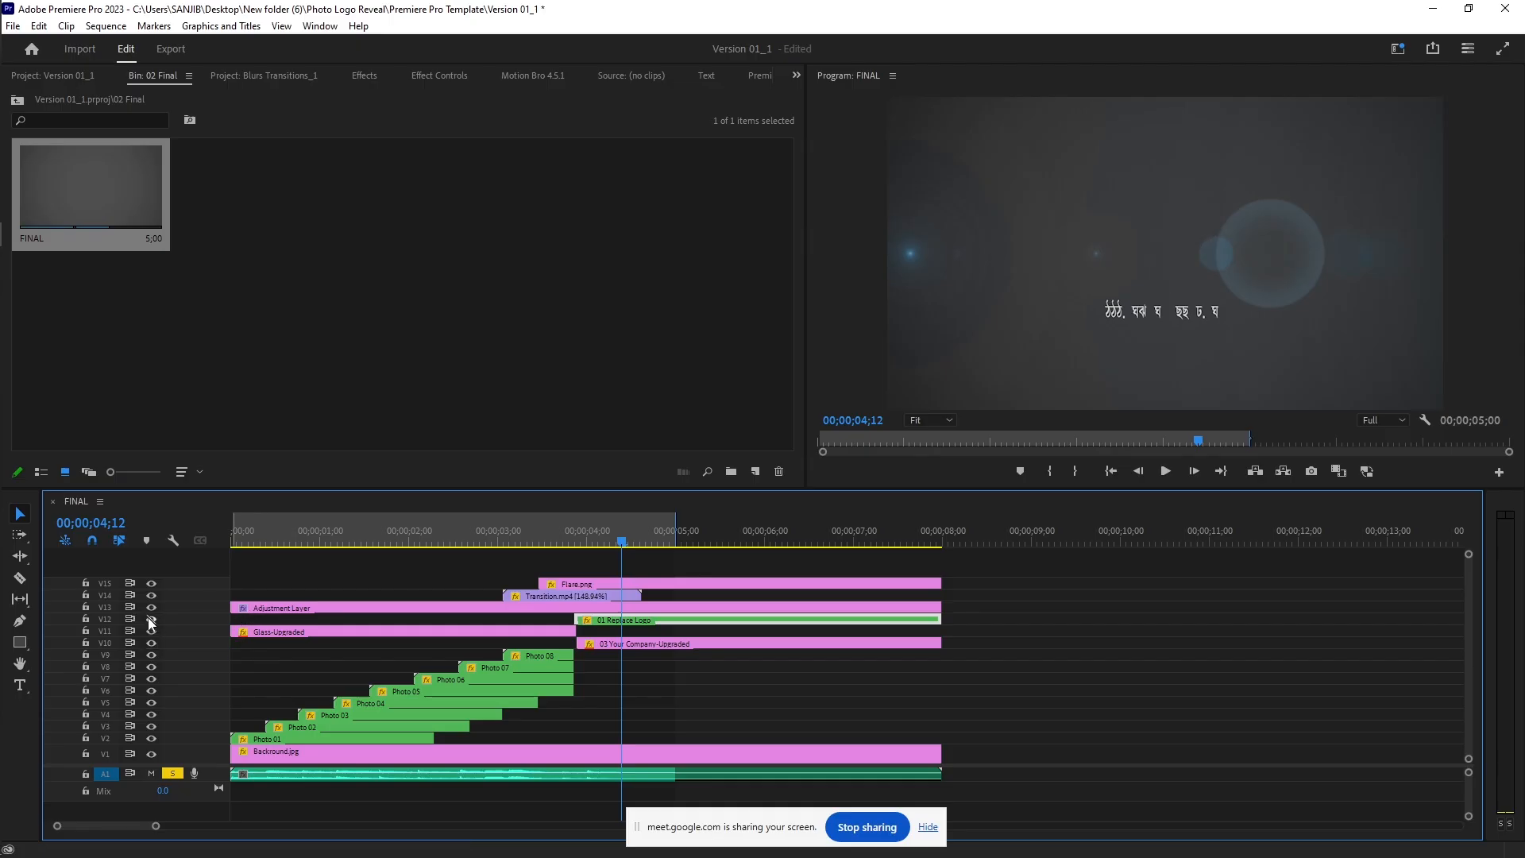
{"action": "left_click", "coordinate": [151, 620]}
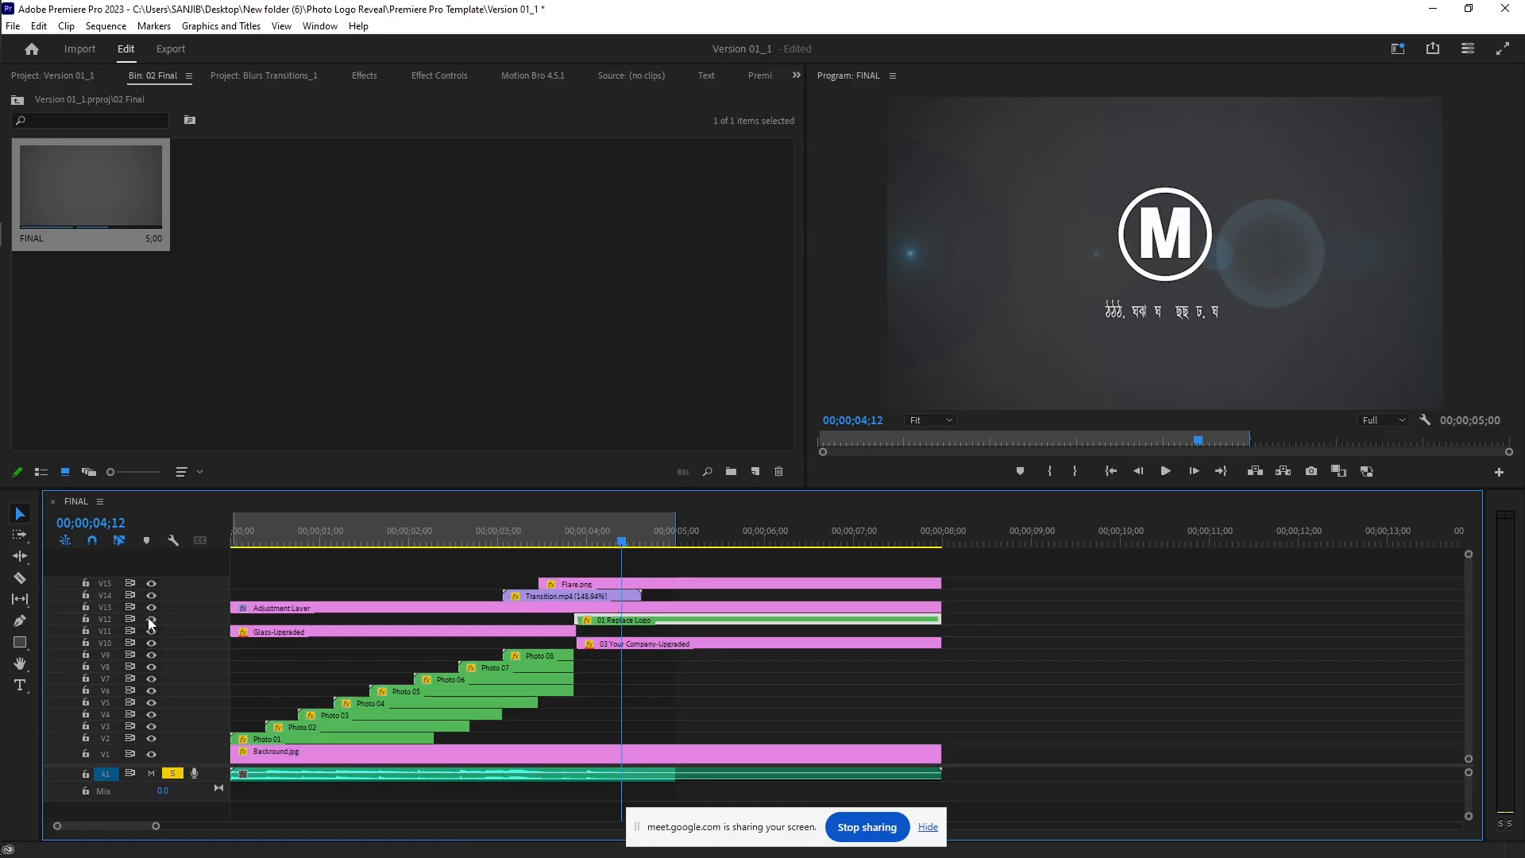
- Open the nested Replace Logo sequence and view its Circle_Logo.png clip in the Source Monitor
{"action": "double_click", "coordinate": [721, 623]}
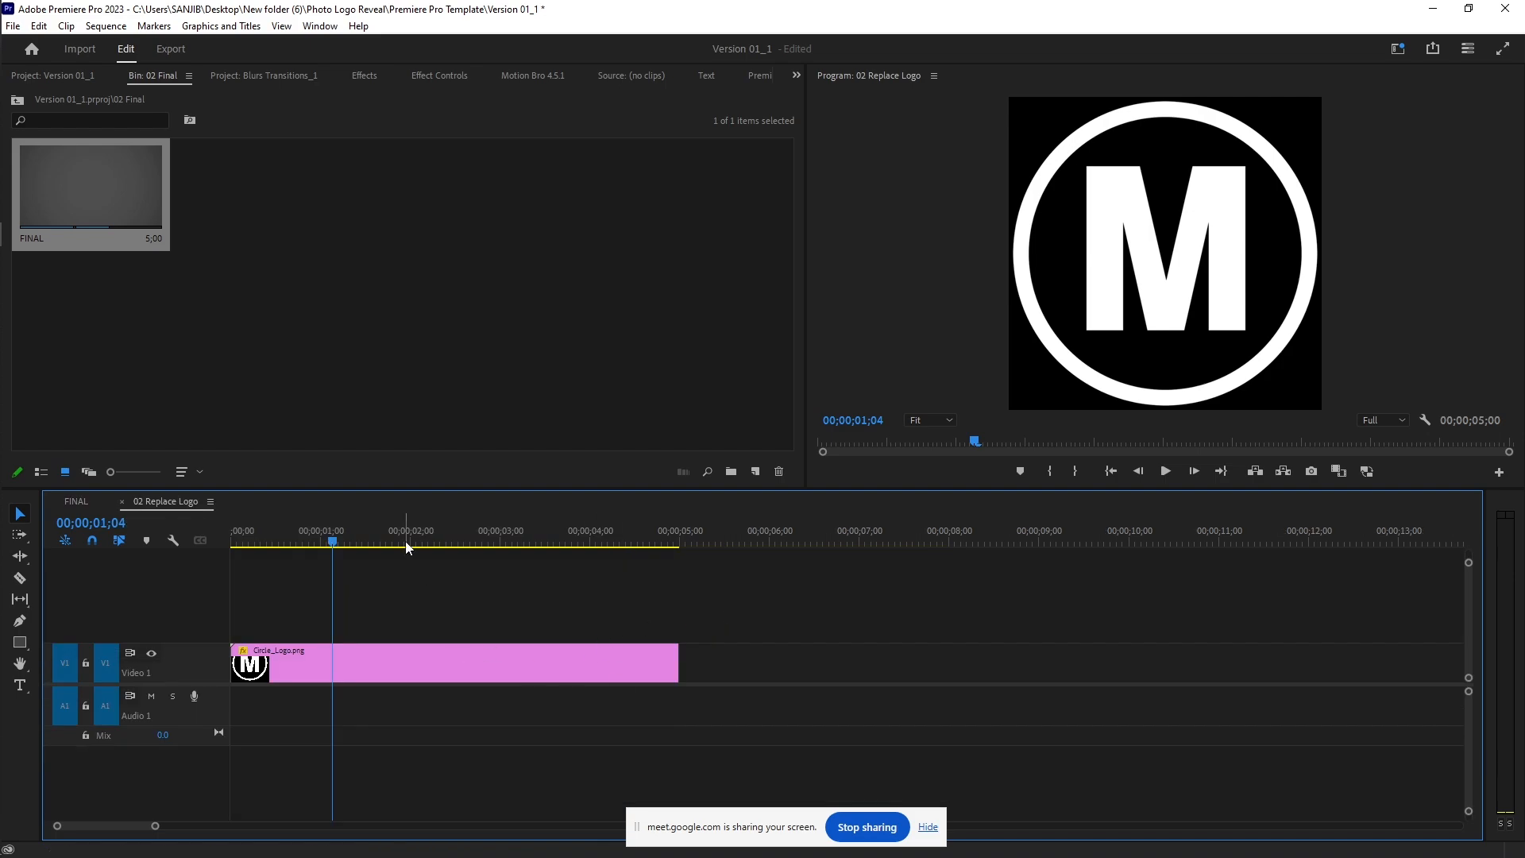
{"action": "left_click_drag", "start_coordinate": [340, 540], "coordinate": [280, 541]}
{"action": "double_click", "coordinate": [332, 670]}
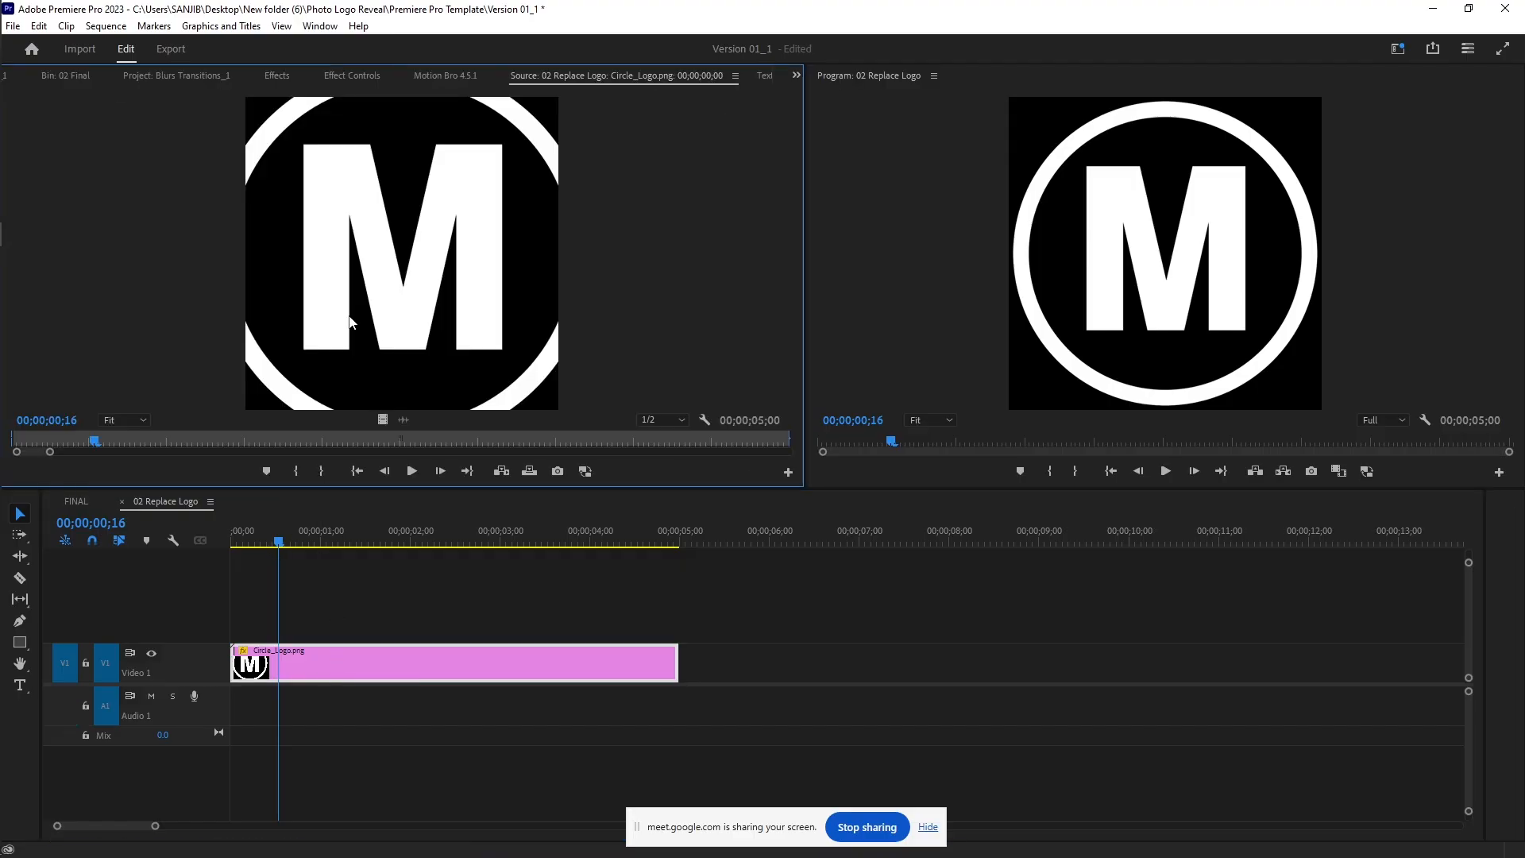
- Return to the FINAL sequence and toggle the Your Company text track's visibility with the playhead at 00;00;04;07
{"action": "left_click", "coordinate": [77, 501]}
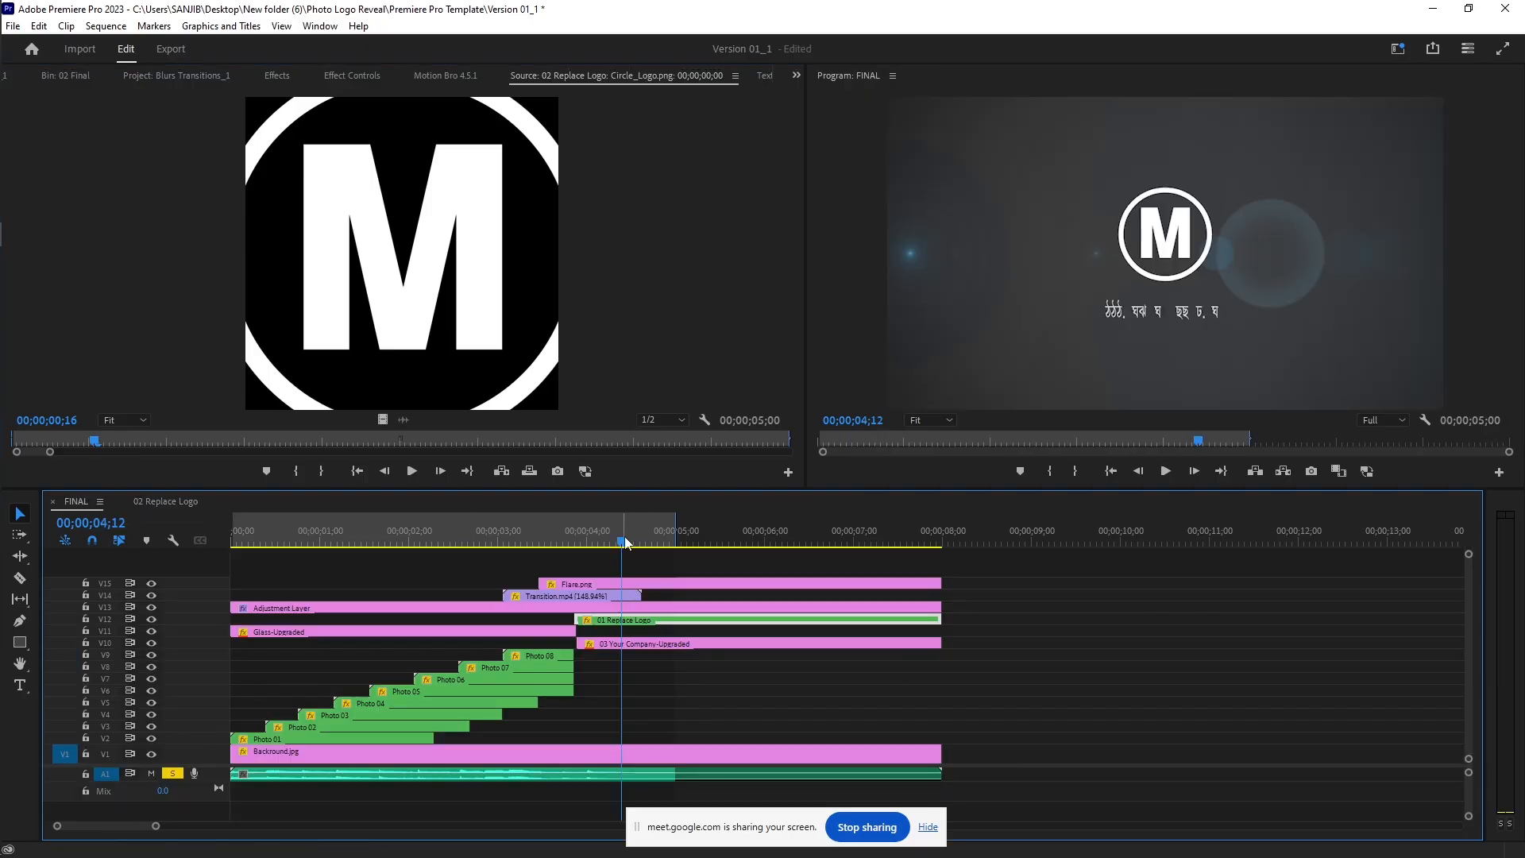
{"action": "left_click_drag", "start_coordinate": [625, 543], "coordinate": [607, 489]}
{"action": "left_click", "coordinate": [612, 645]}
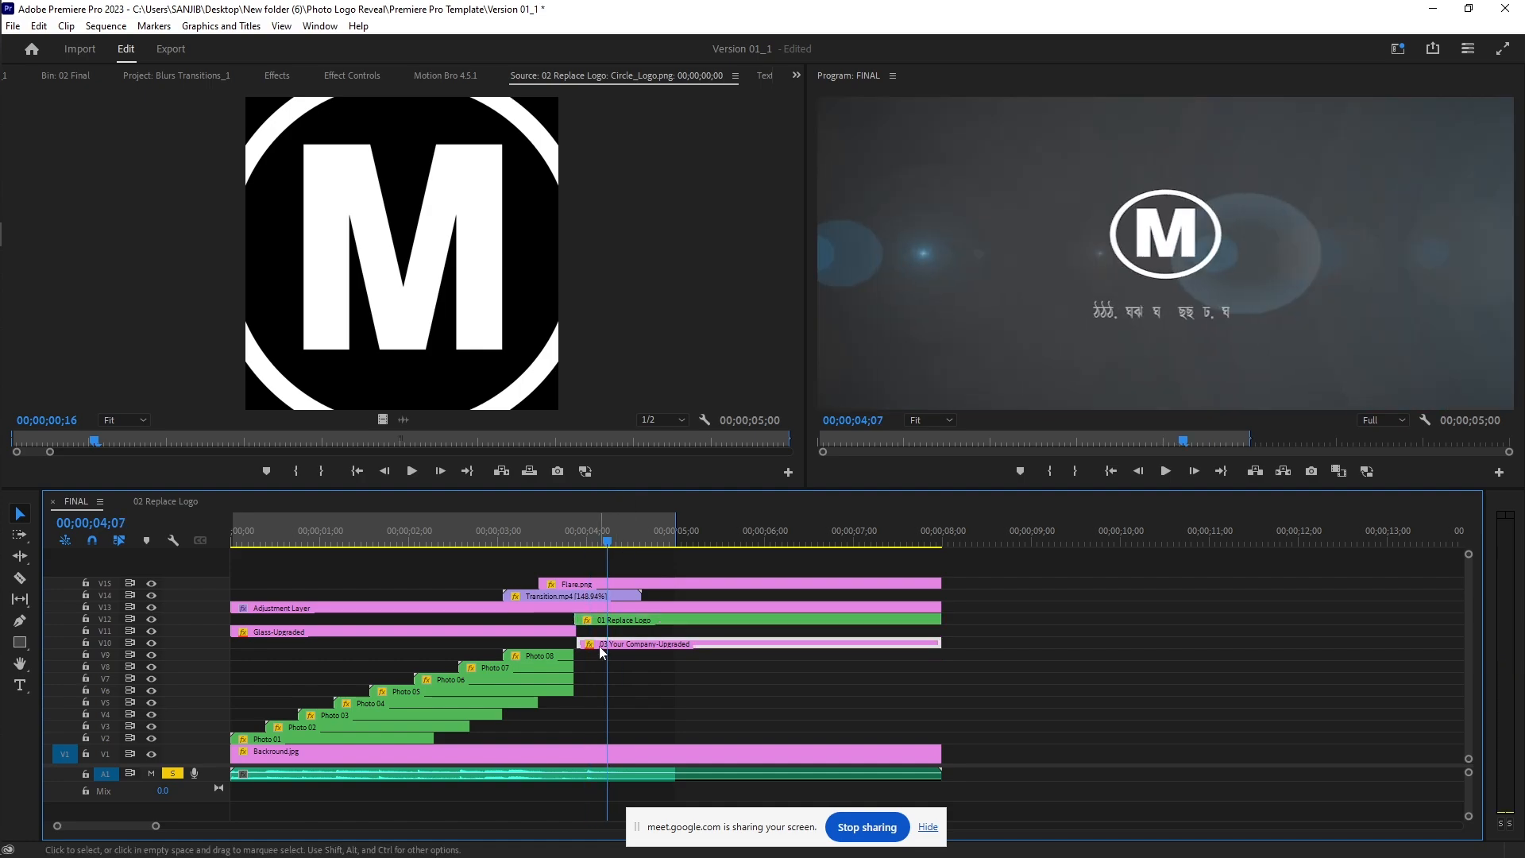
{"action": "left_click", "coordinate": [151, 643]}
{"action": "left_click", "coordinate": [151, 643]}
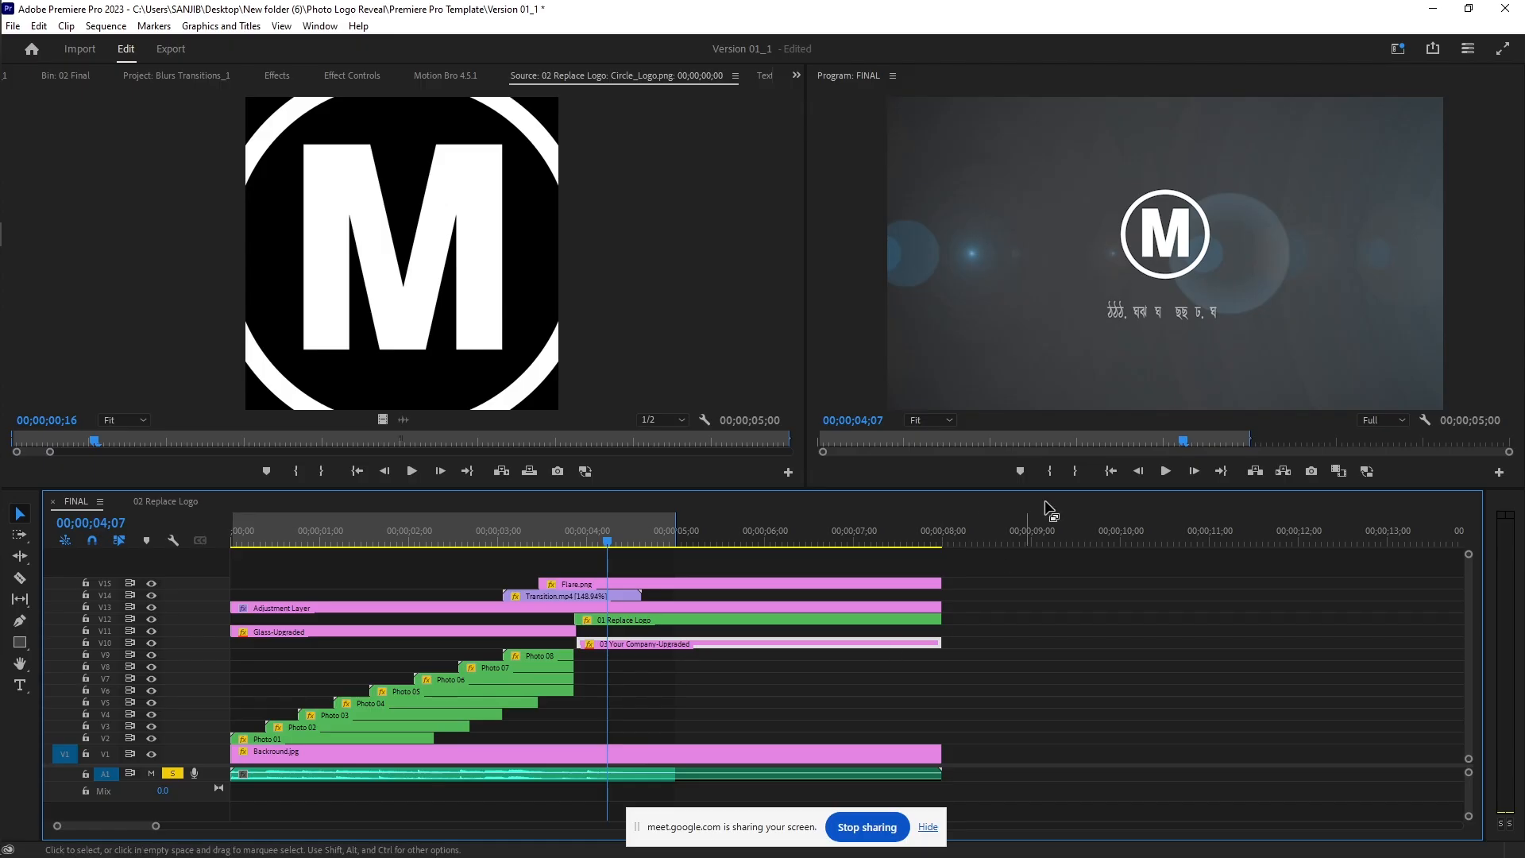
{"action": "double_click", "coordinate": [675, 641]}
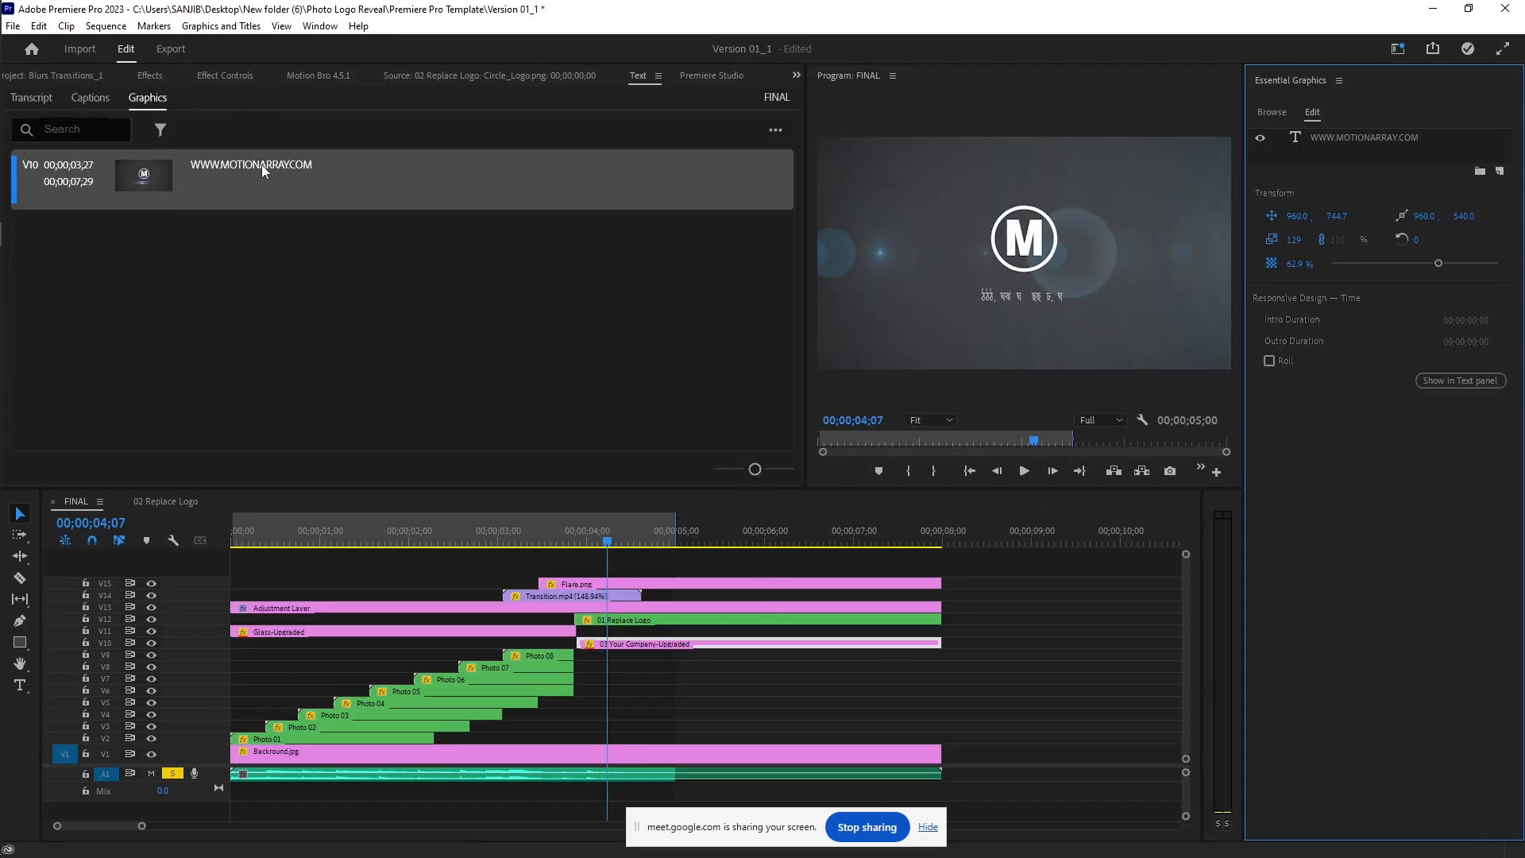
{"action": "left_click", "coordinate": [334, 173]}
{"action": "double_click", "coordinate": [278, 164]}
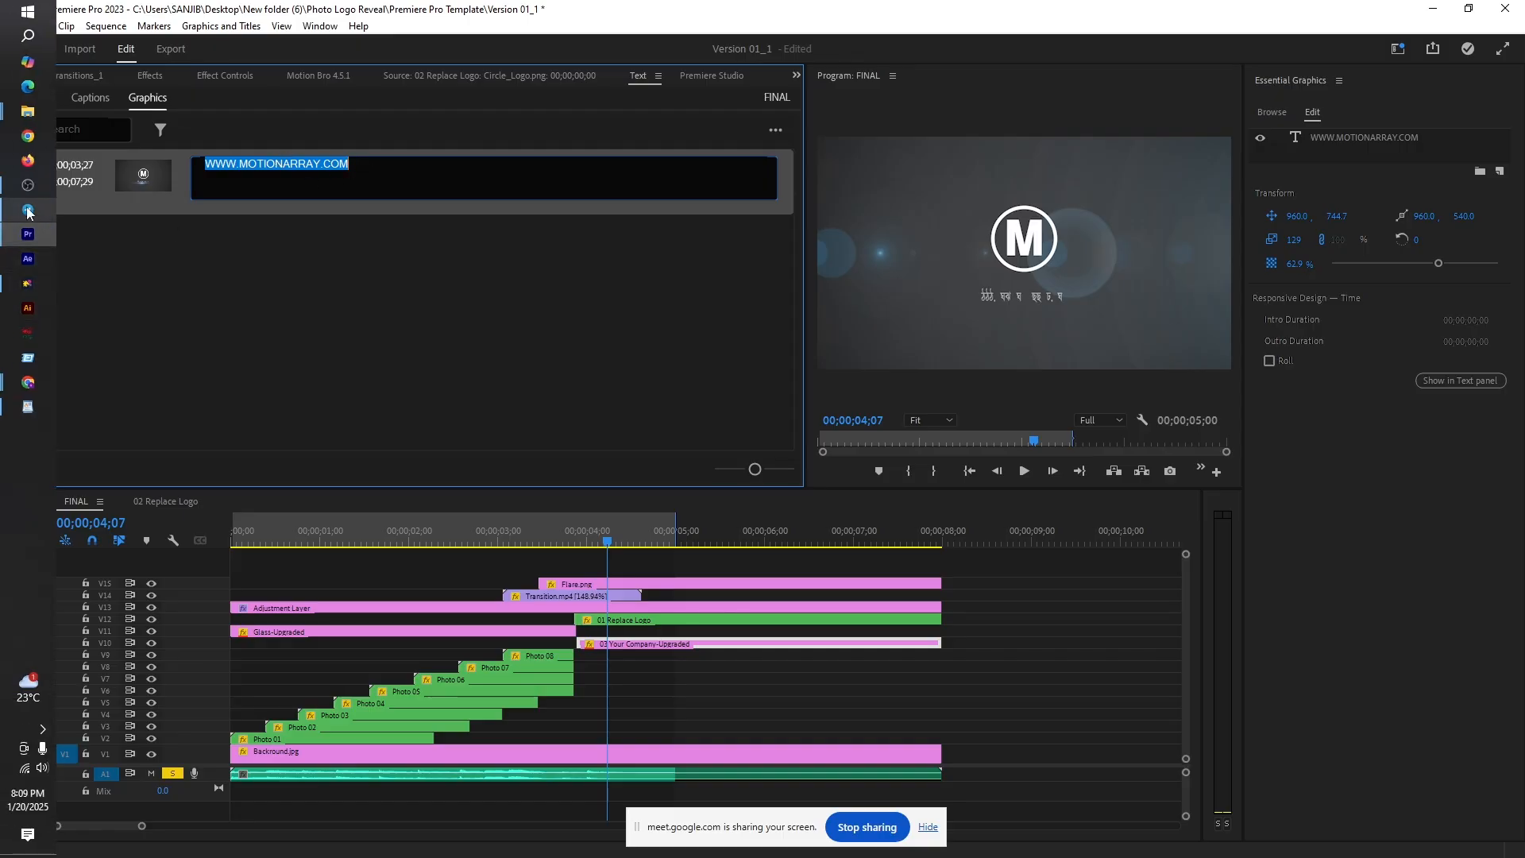
- Switch to Telegram and copy the opening words of the Bengali message about scientists in the Video canvas channel
{"action": "left_click", "coordinate": [27, 208]}
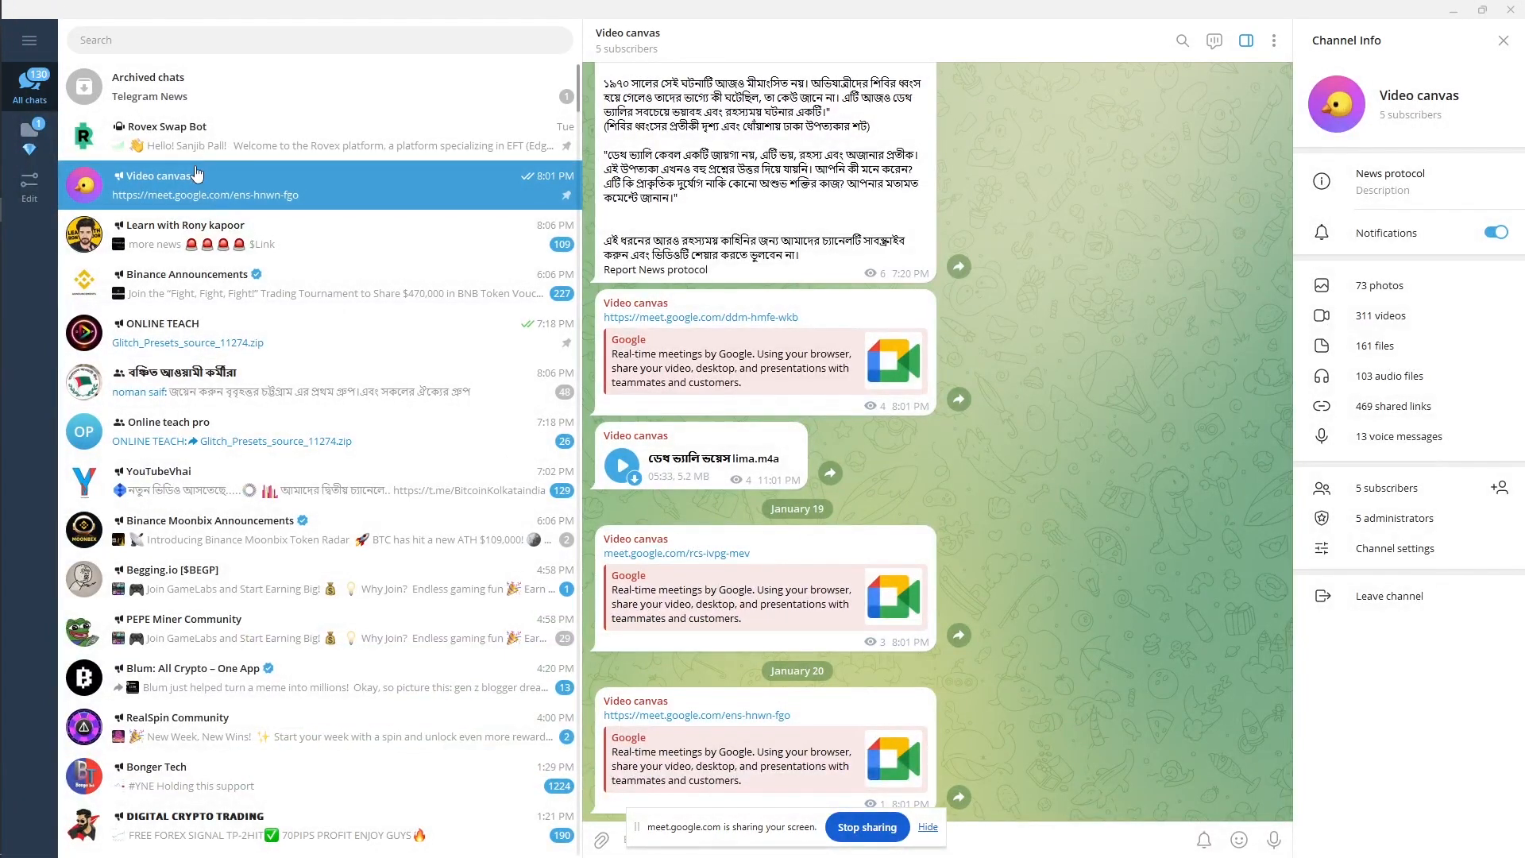
{"action": "scroll", "coordinate": [895, 413], "scroll_direction": "up", "scroll_amount": 6}
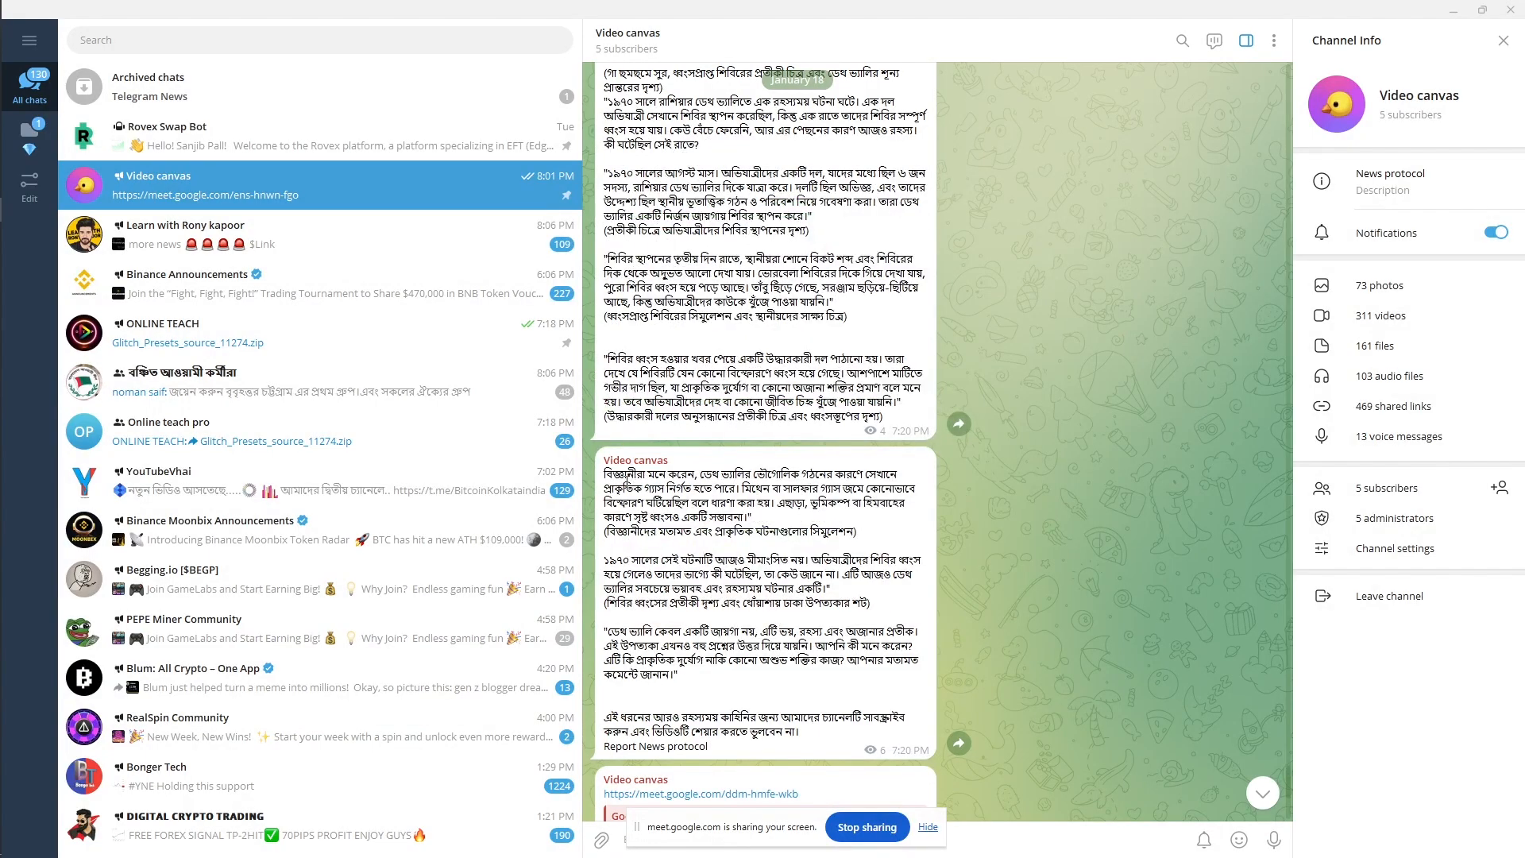
{"action": "left_click_drag", "start_coordinate": [604, 468], "coordinate": [734, 488]}
{"action": "right_click", "coordinate": [720, 493]}
{"action": "left_click", "coordinate": [760, 541]}
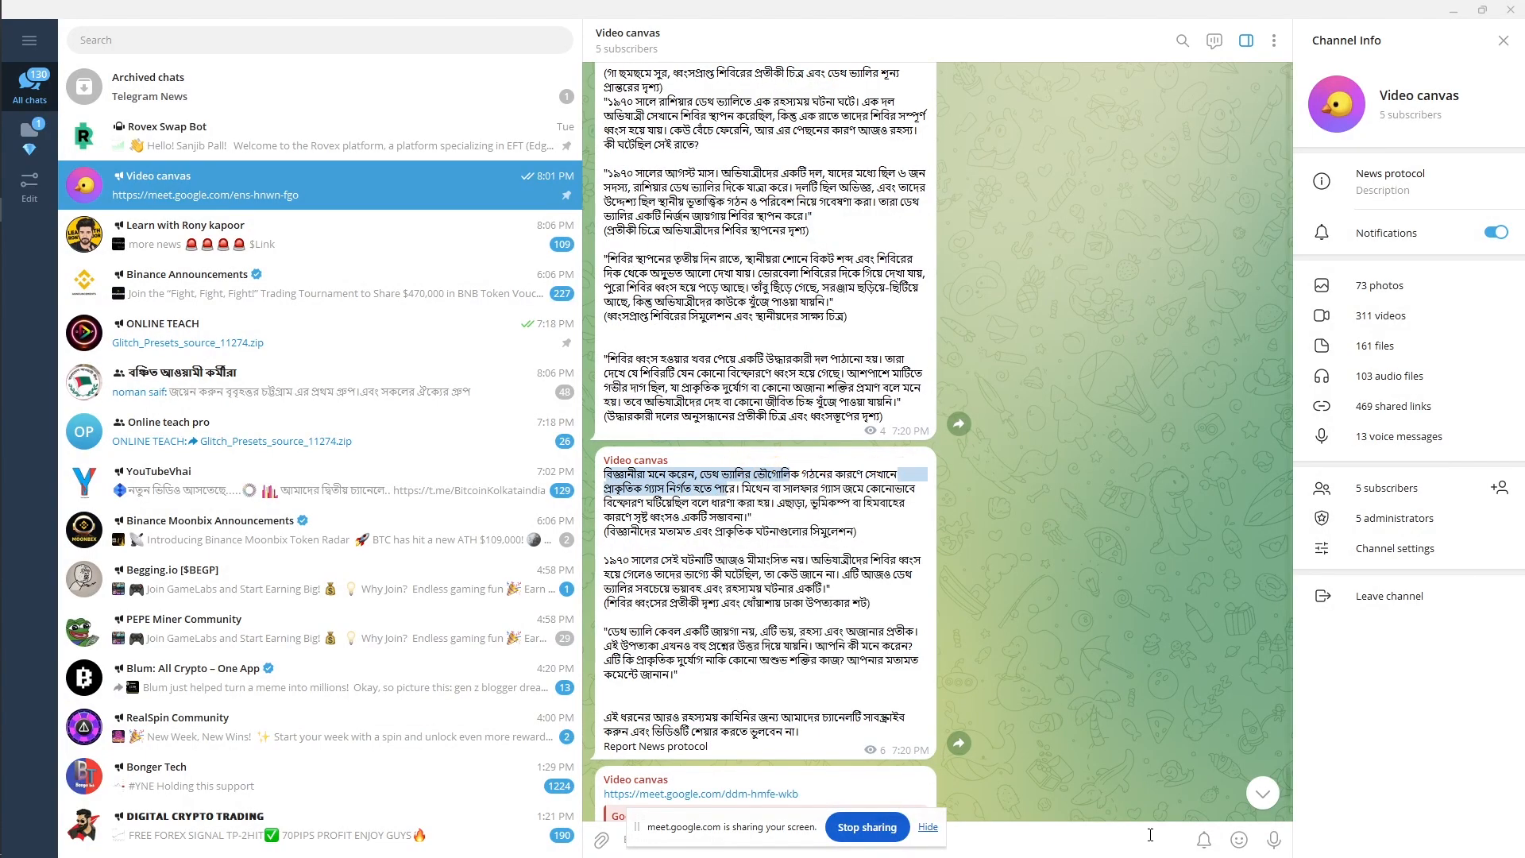
- Paste the copied Bengali text into the Video canvas message box and copy only ডেথ ভ্যালির ভৌগোলিক from it
{"action": "left_click_drag", "start_coordinate": [770, 818], "coordinate": [146, 848]}
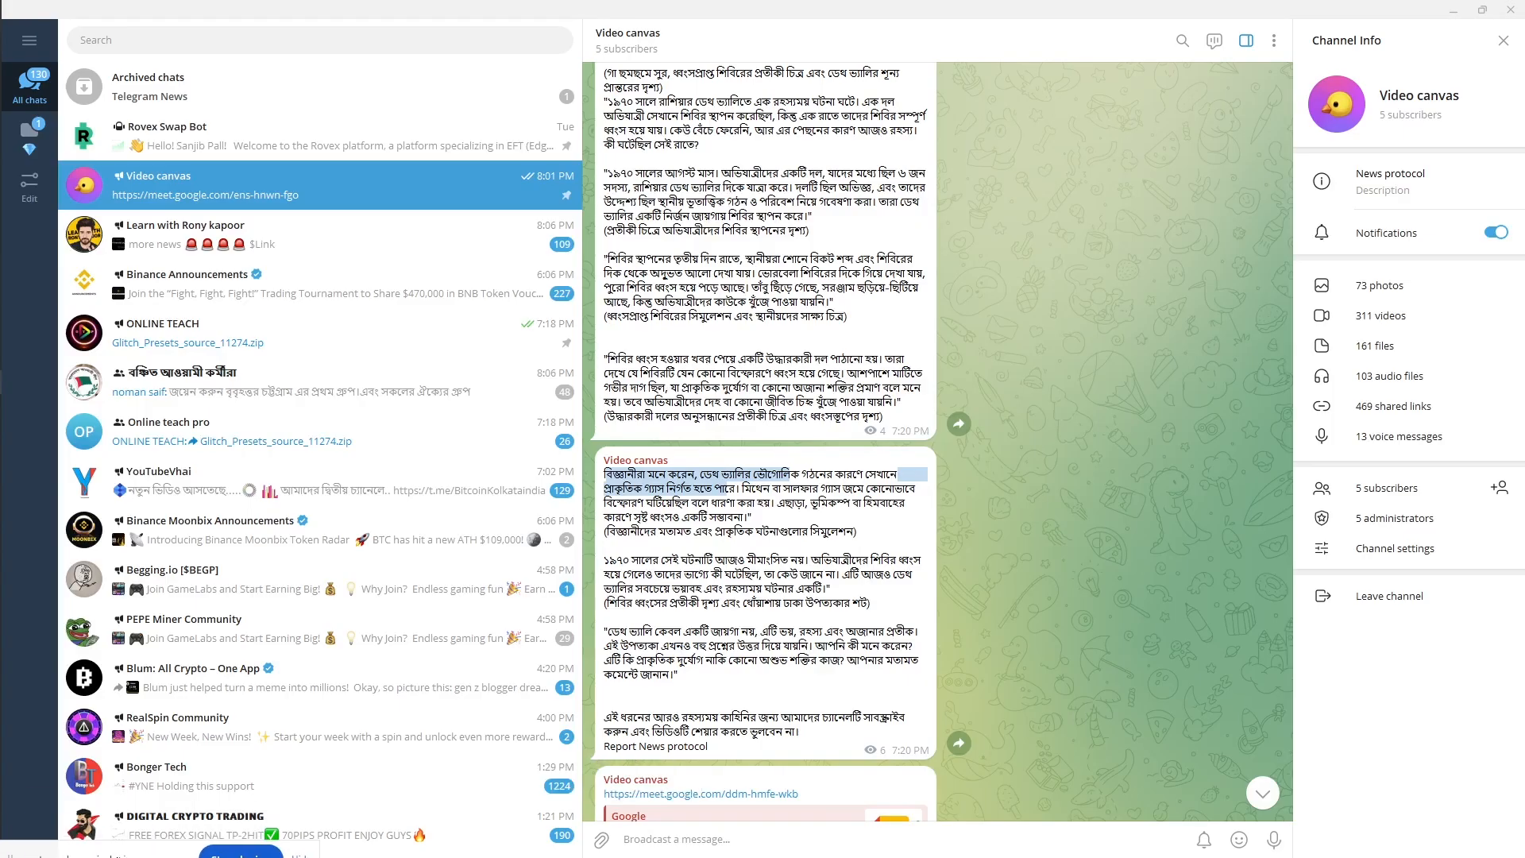
{"action": "left_click", "coordinate": [624, 847]}
{"action": "right_click", "coordinate": [645, 844]}
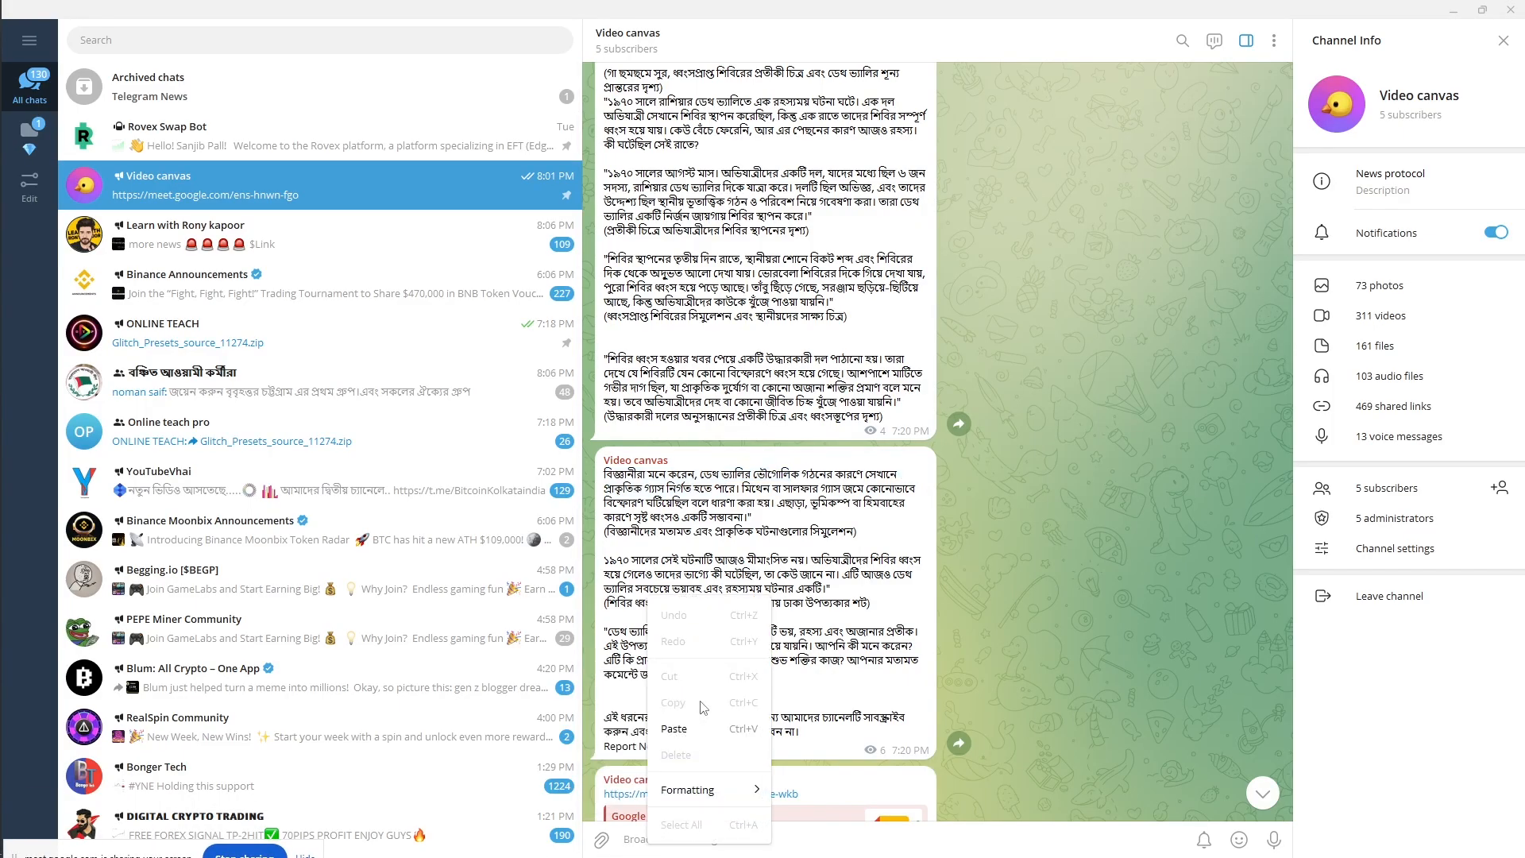
{"action": "left_click", "coordinate": [704, 719]}
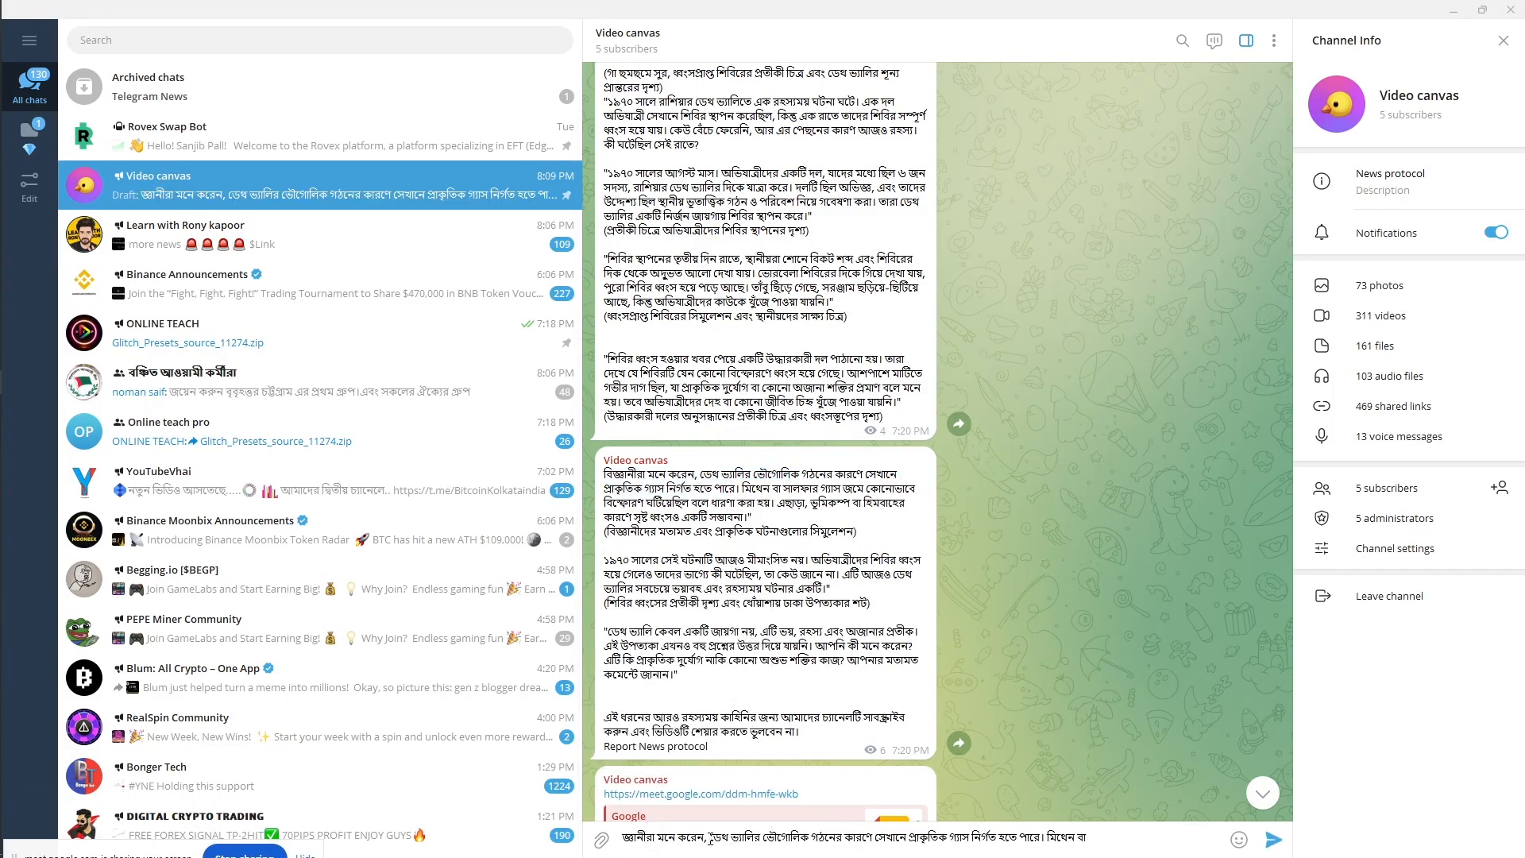
{"action": "left_click_drag", "start_coordinate": [710, 841], "coordinate": [808, 838]}
{"action": "right_click", "coordinate": [759, 832]}
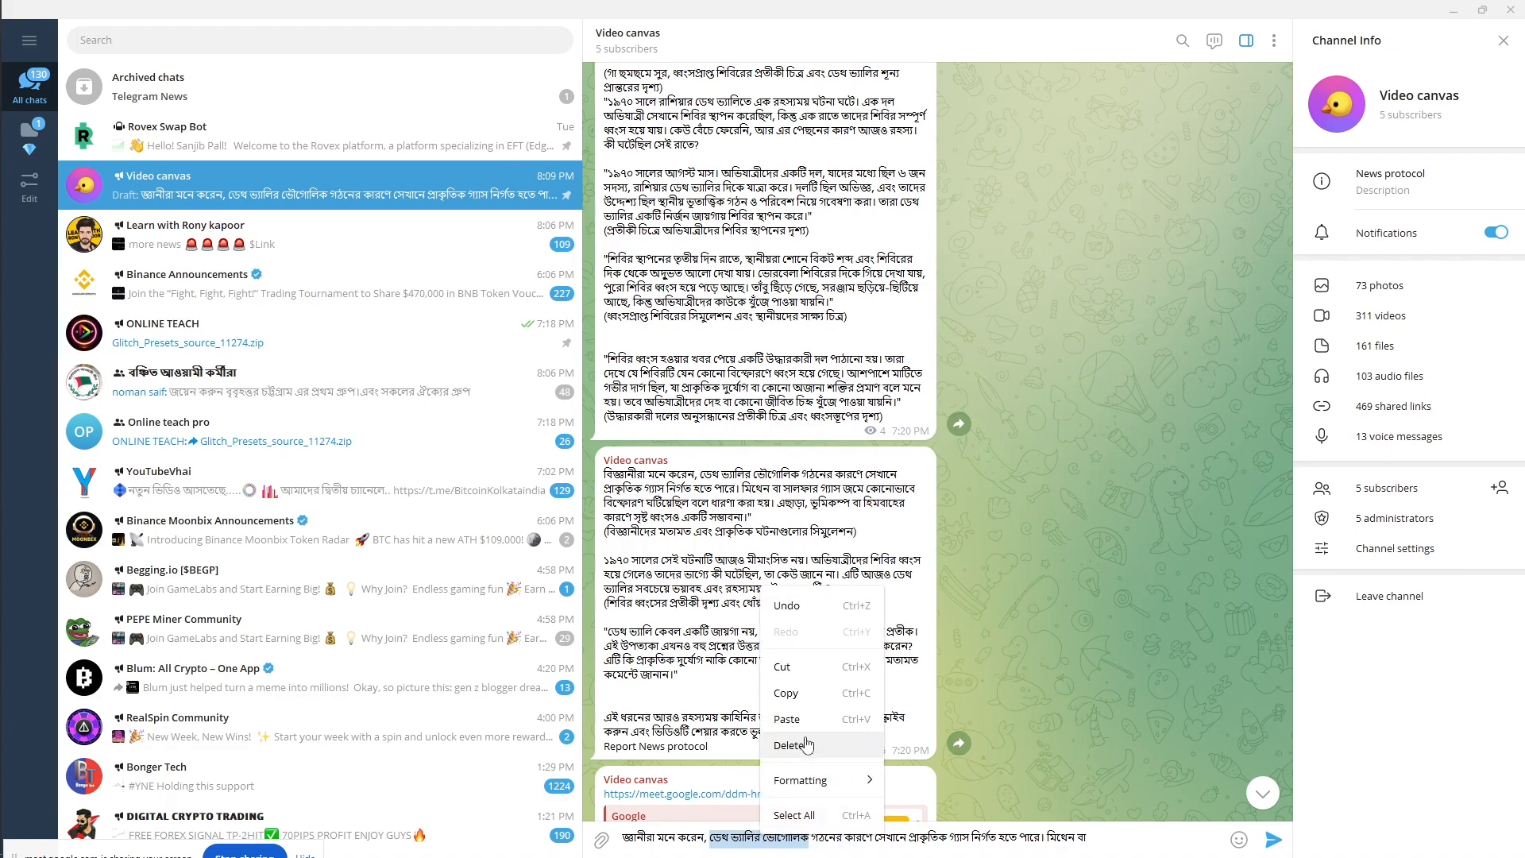
{"action": "left_click", "coordinate": [794, 692]}
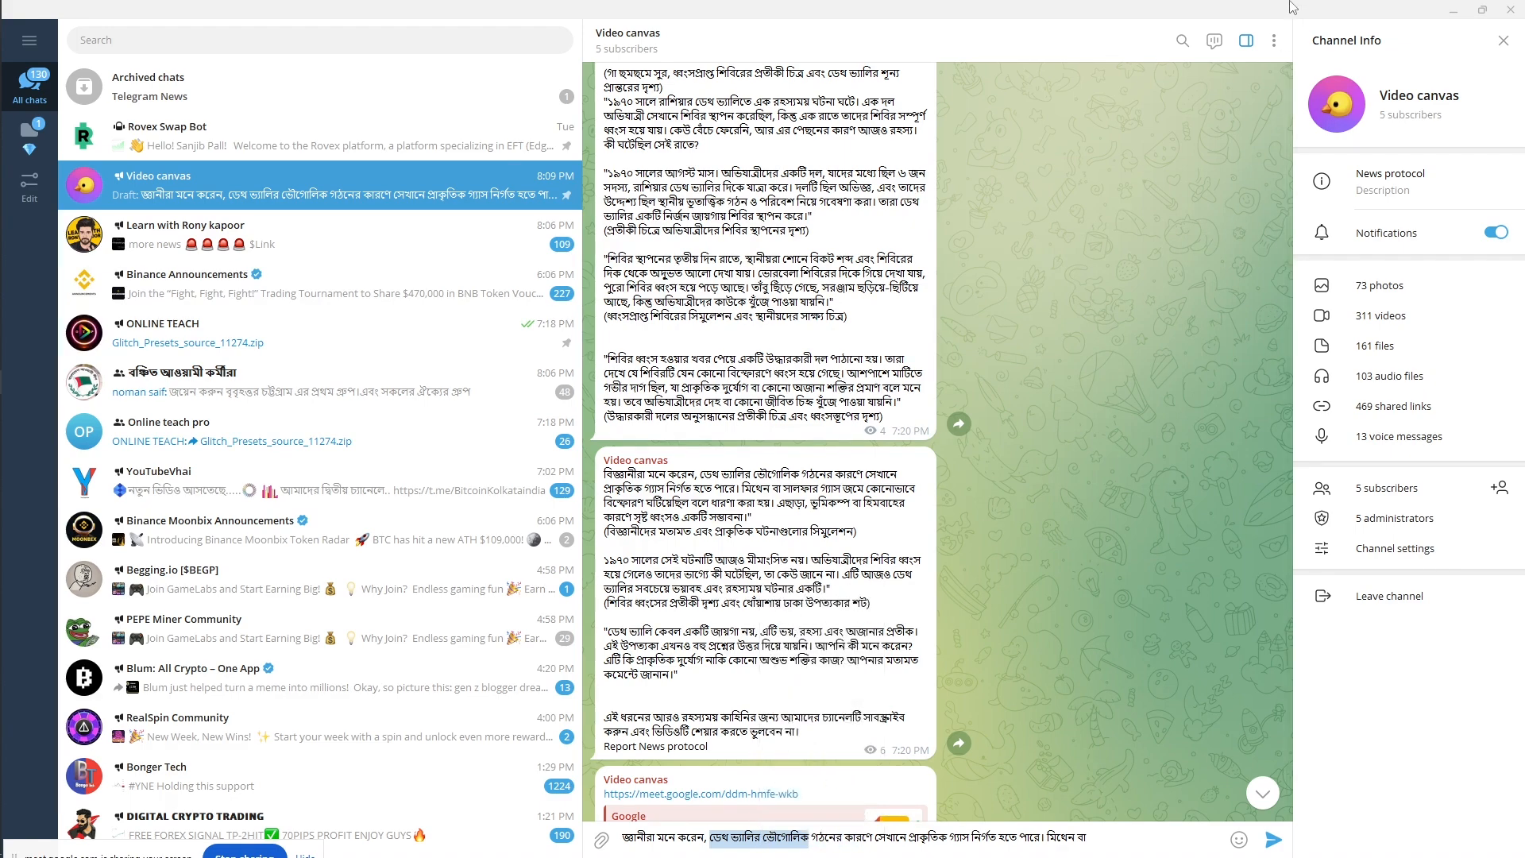
- Return to Premiere Pro, launch the Bijoy Bayanno keyboard utility and set its layout to Bijoy Classic
{"action": "left_click", "coordinate": [1439, 11]}
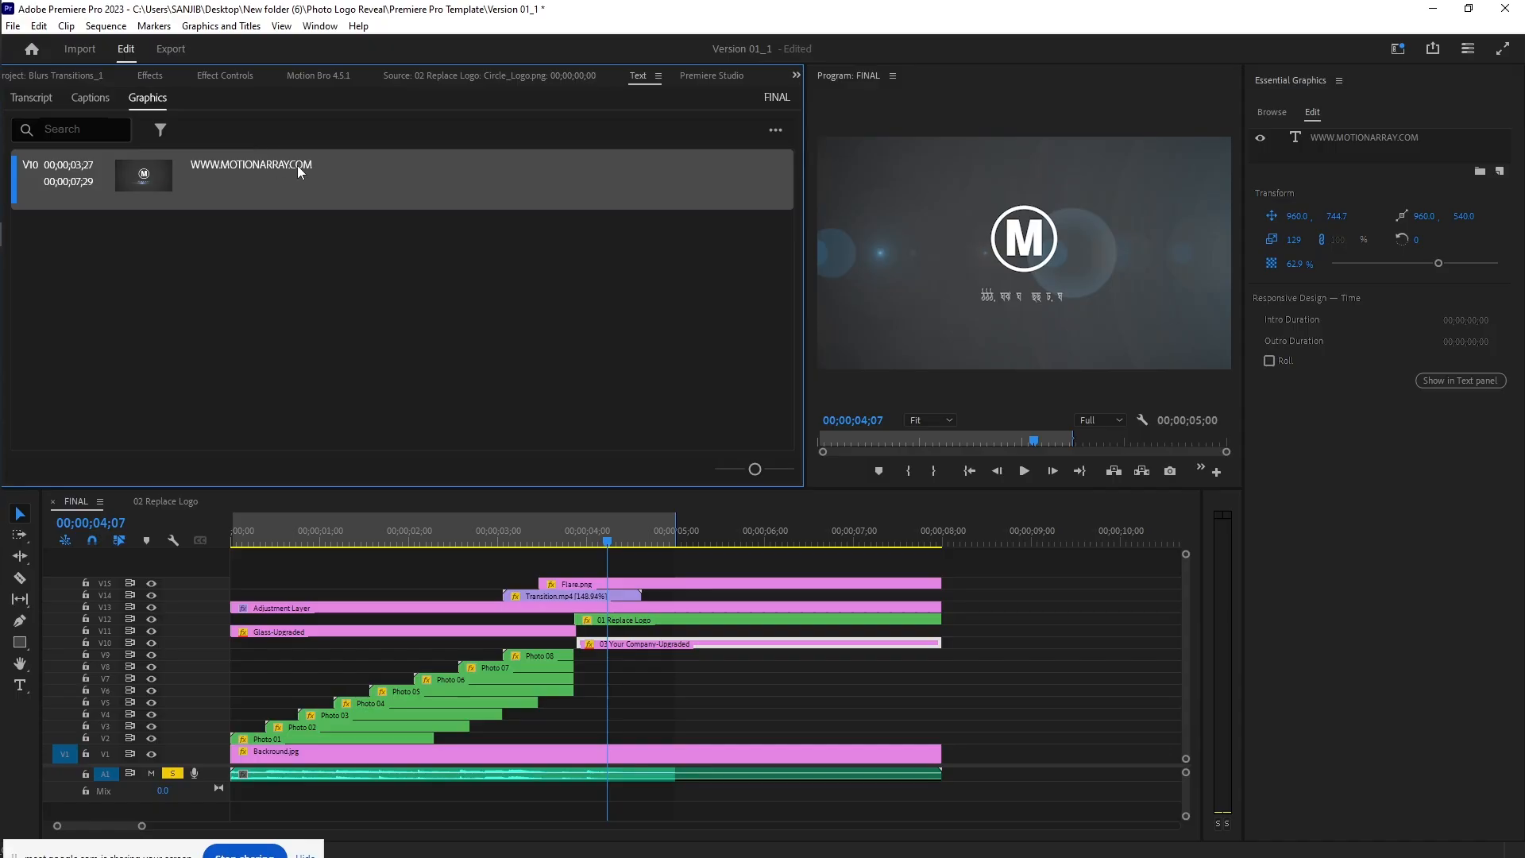
{"action": "mouse_move", "coordinate": [4, 177]}
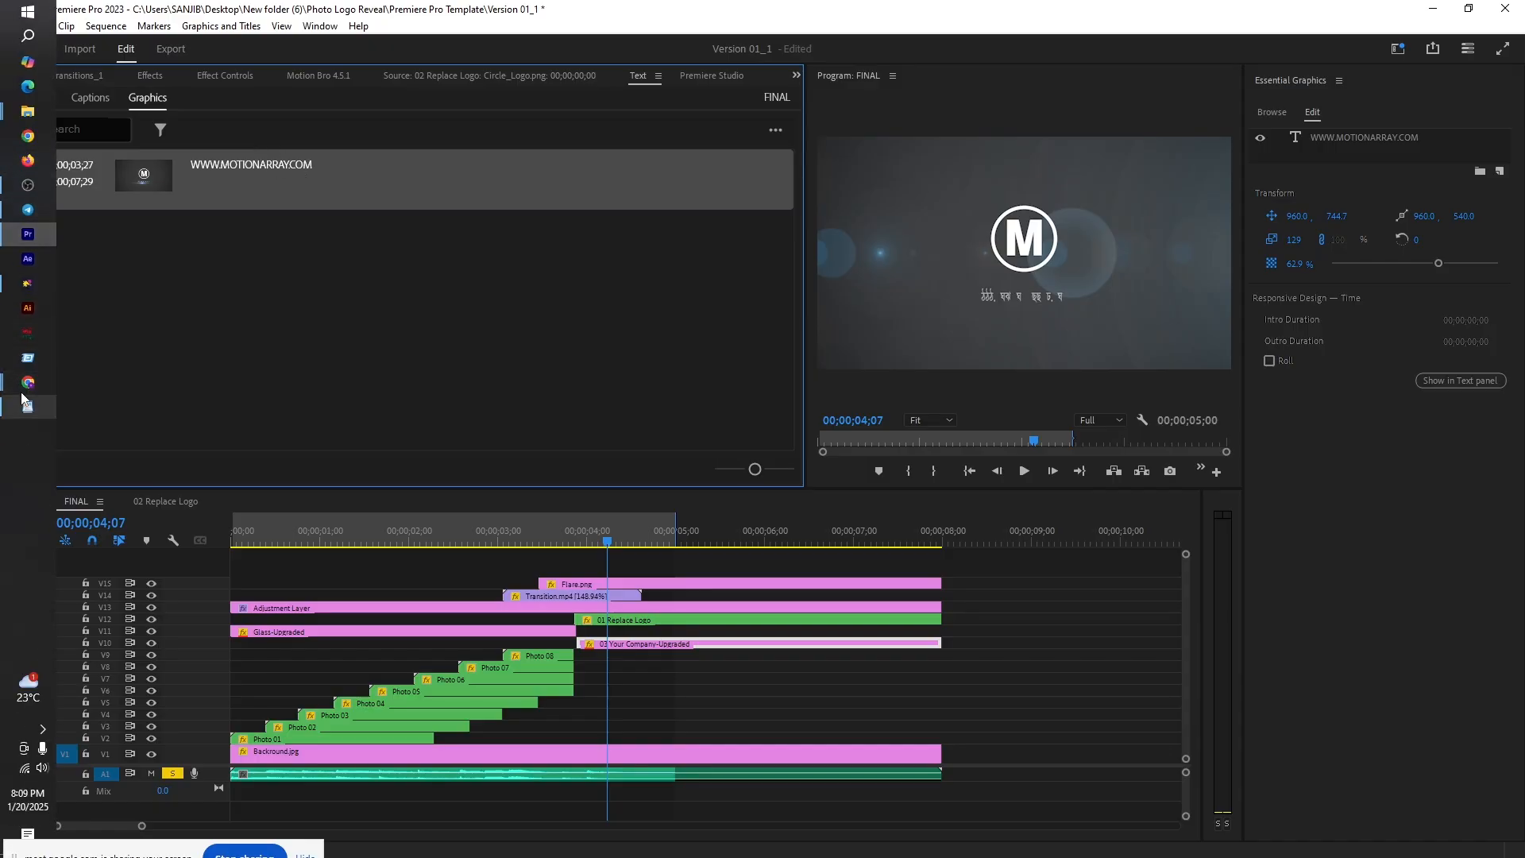
{"action": "left_click", "coordinate": [29, 338]}
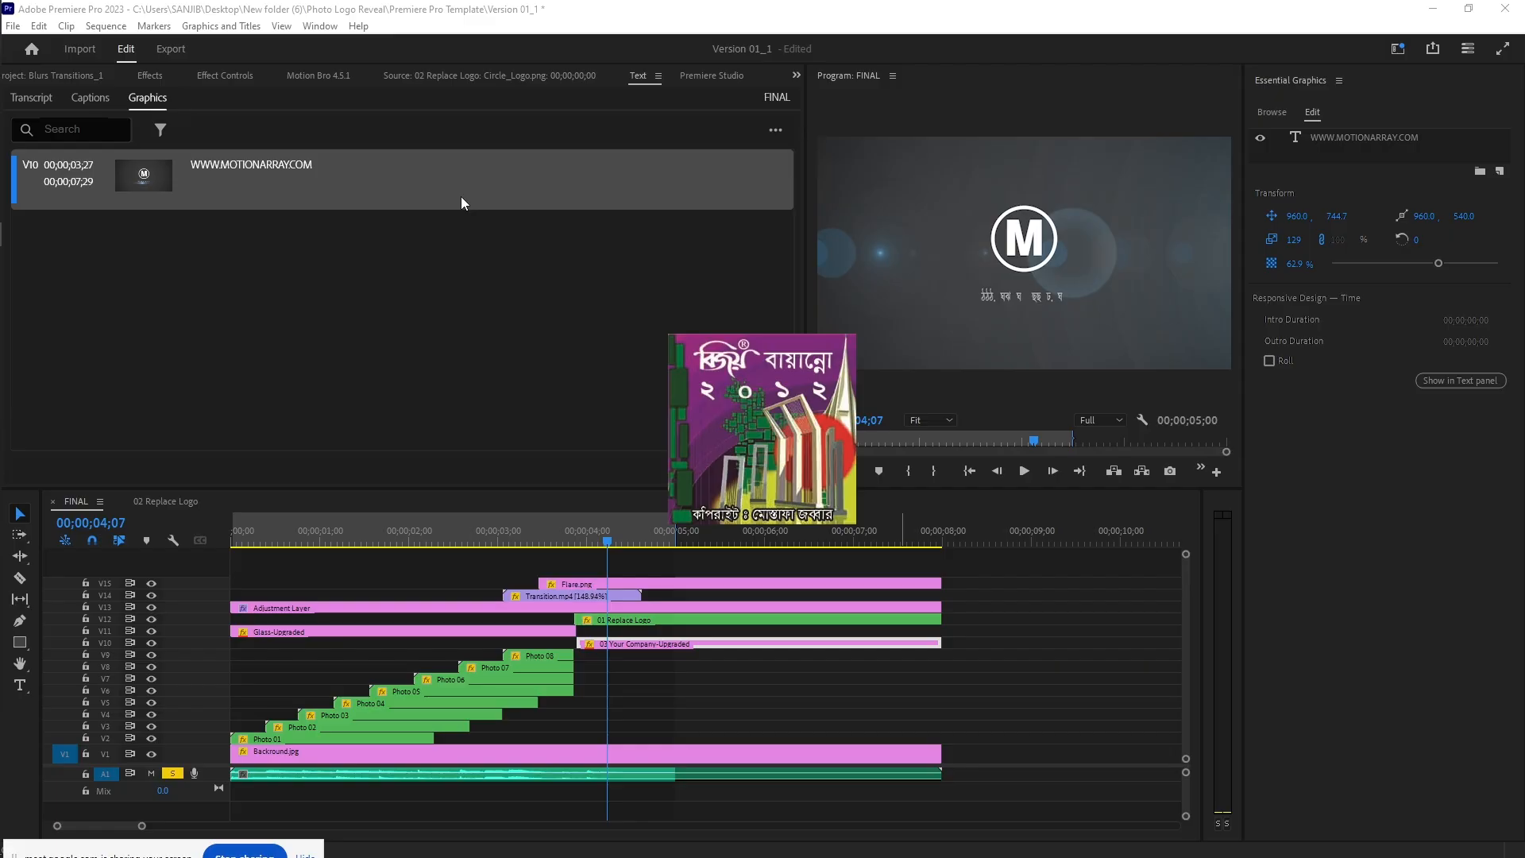
{"action": "left_click", "coordinate": [215, 10]}
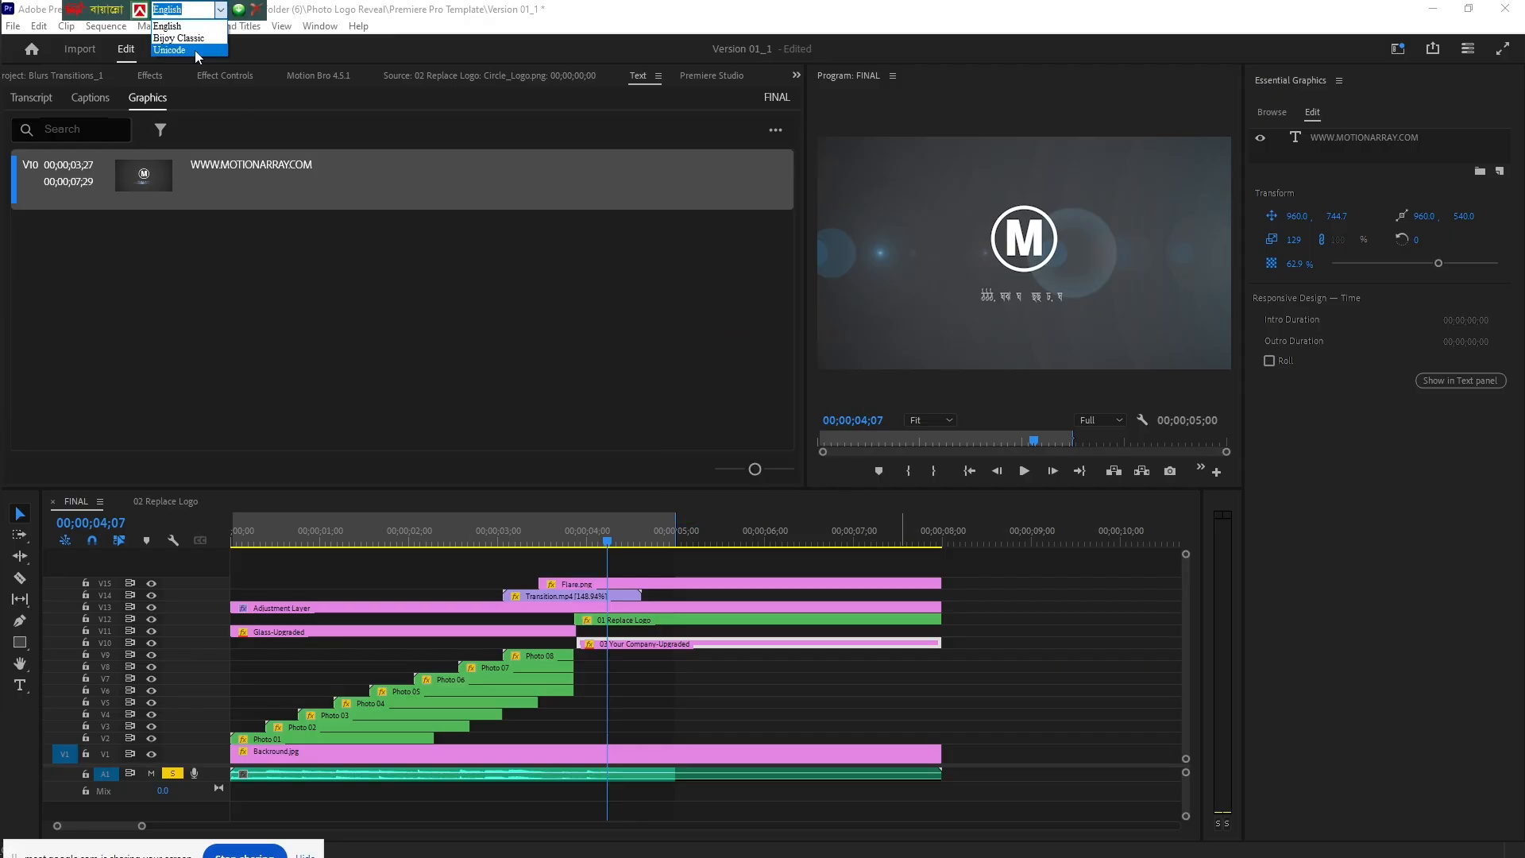
{"action": "left_click", "coordinate": [184, 38]}
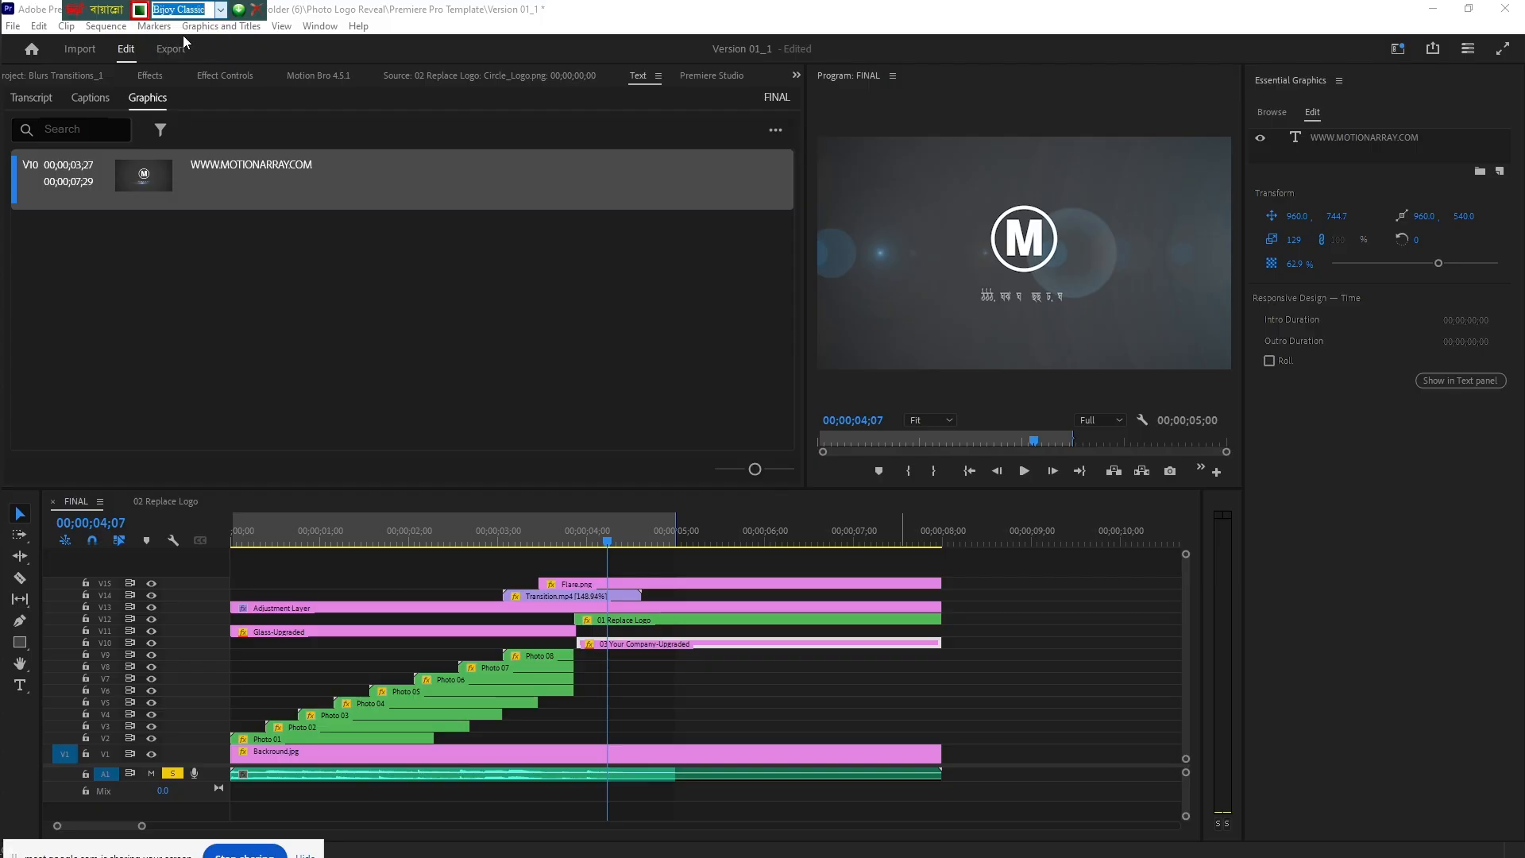
{"action": "double_click", "coordinate": [239, 166]}
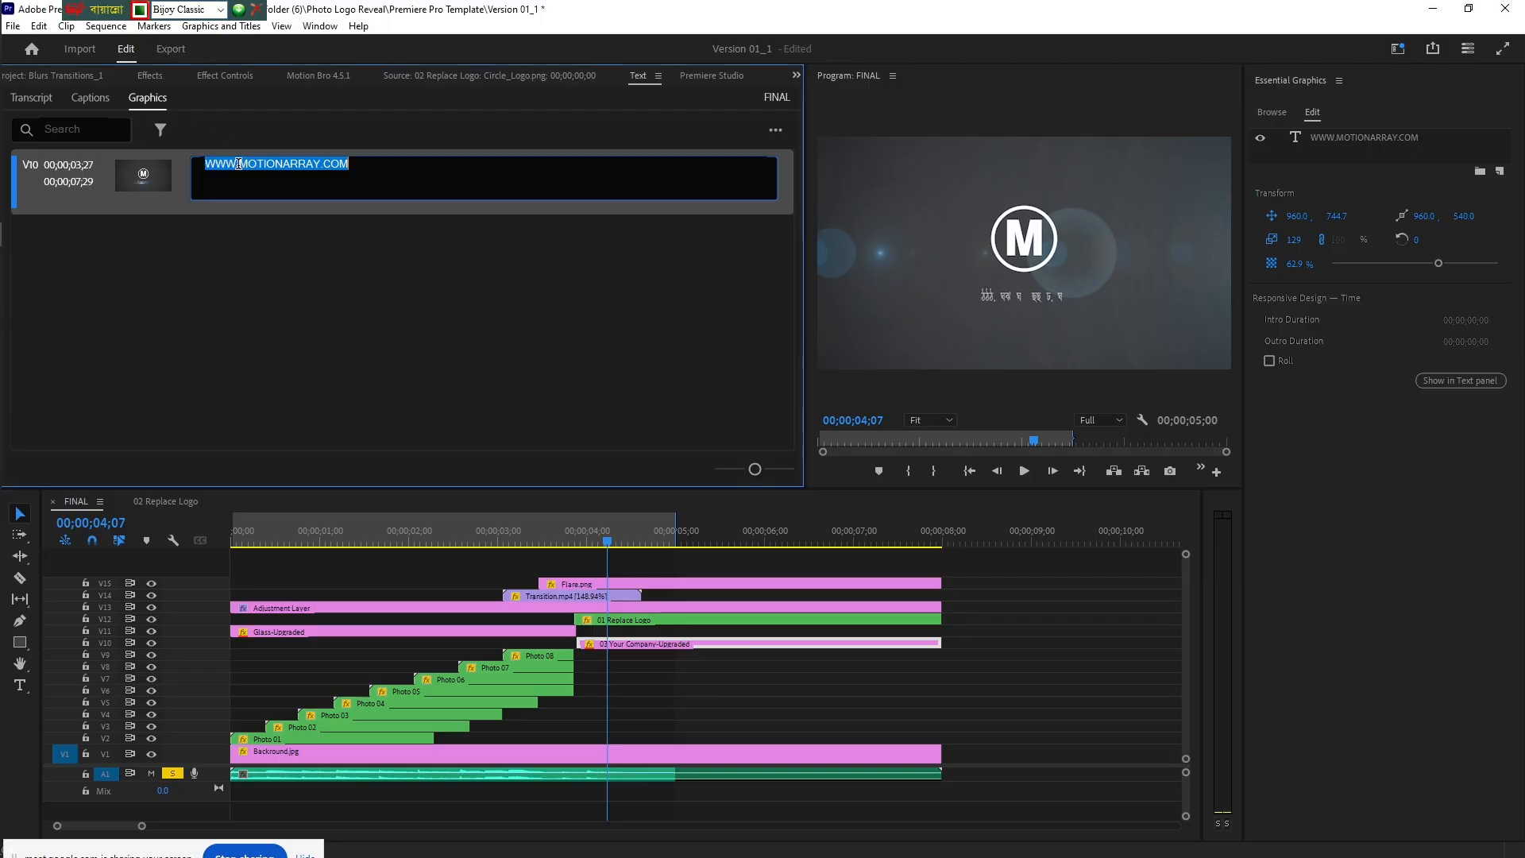
{"action": "right_click", "coordinate": [309, 167]}
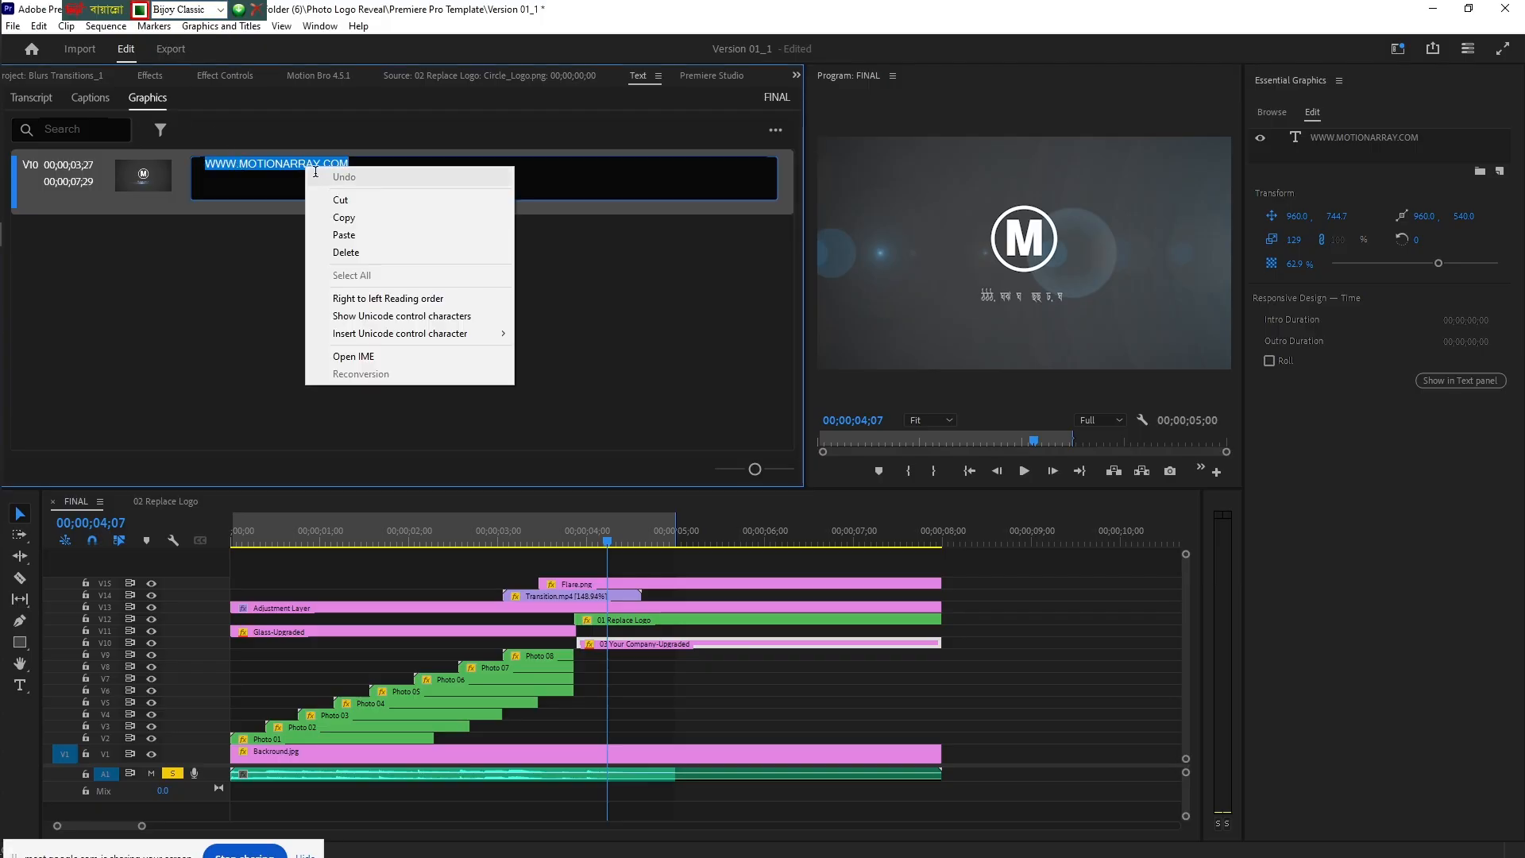
{"action": "left_click", "coordinate": [338, 236]}
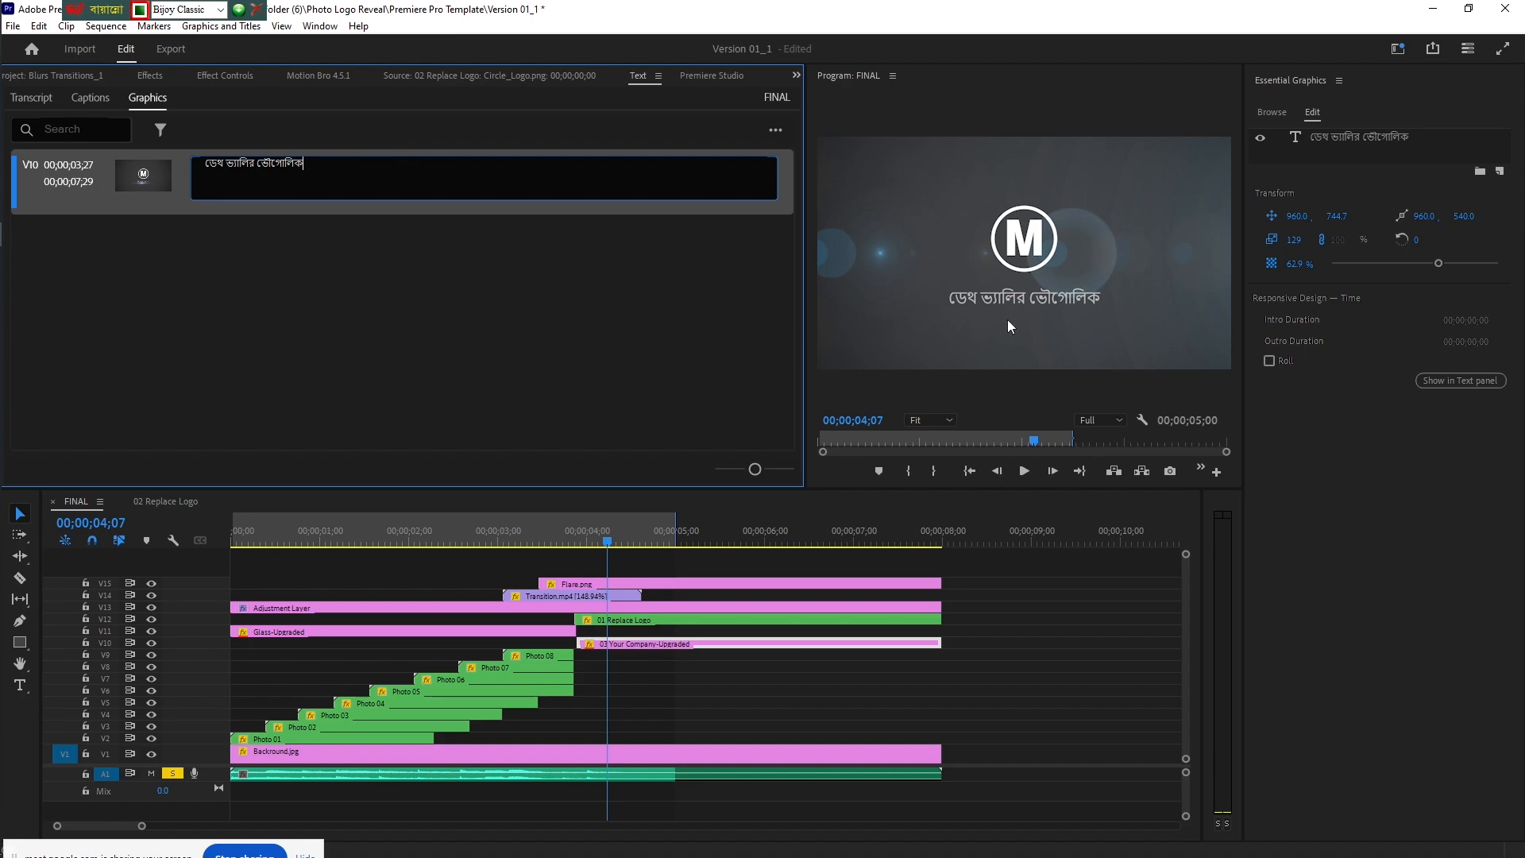
{"action": "left_click", "coordinate": [317, 278]}
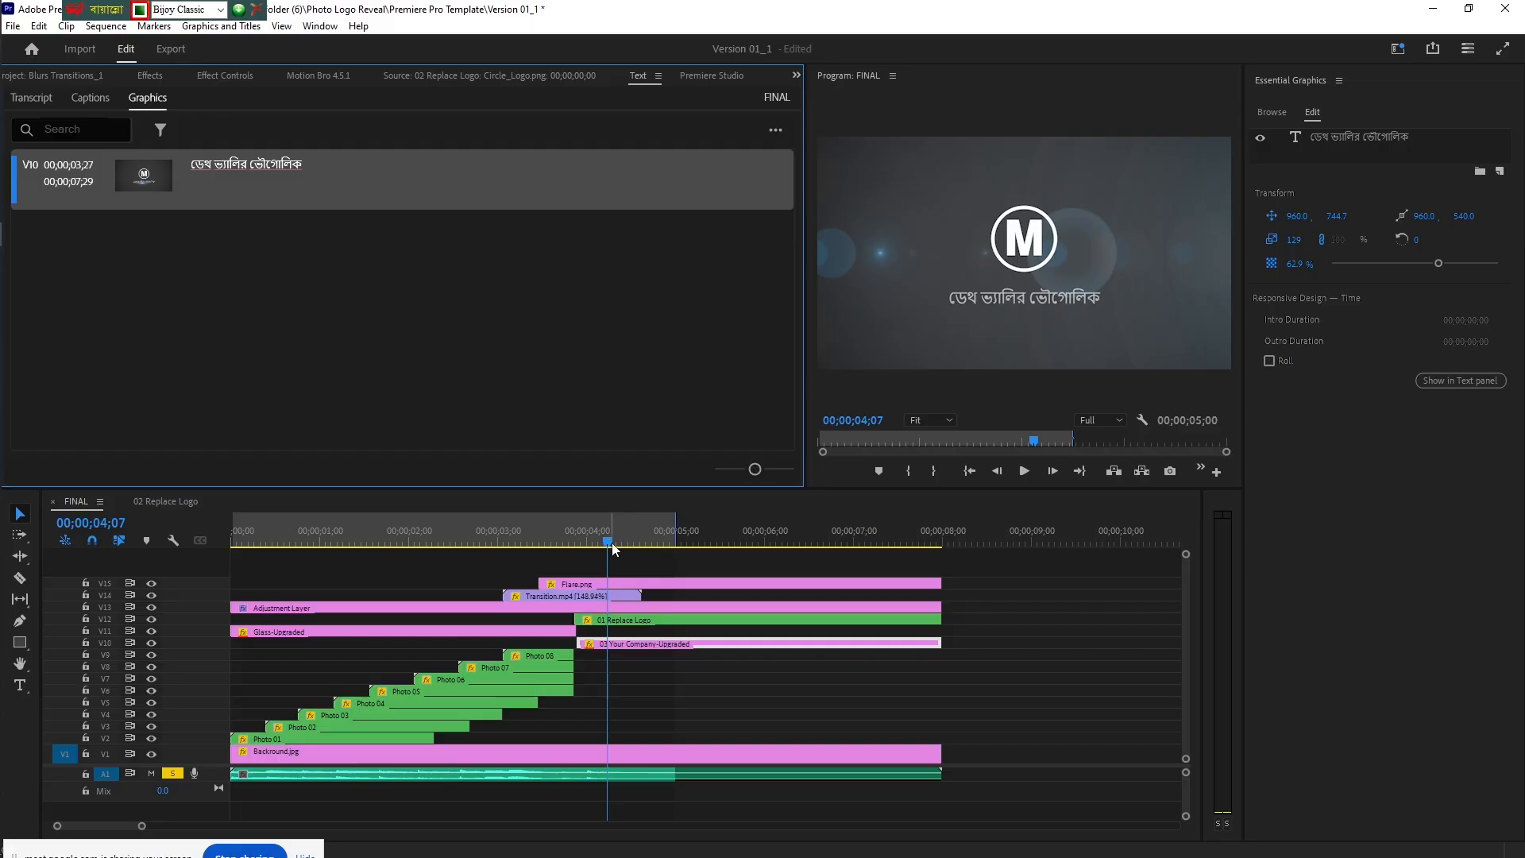
{"action": "left_click_drag", "start_coordinate": [609, 548], "coordinate": [760, 550]}
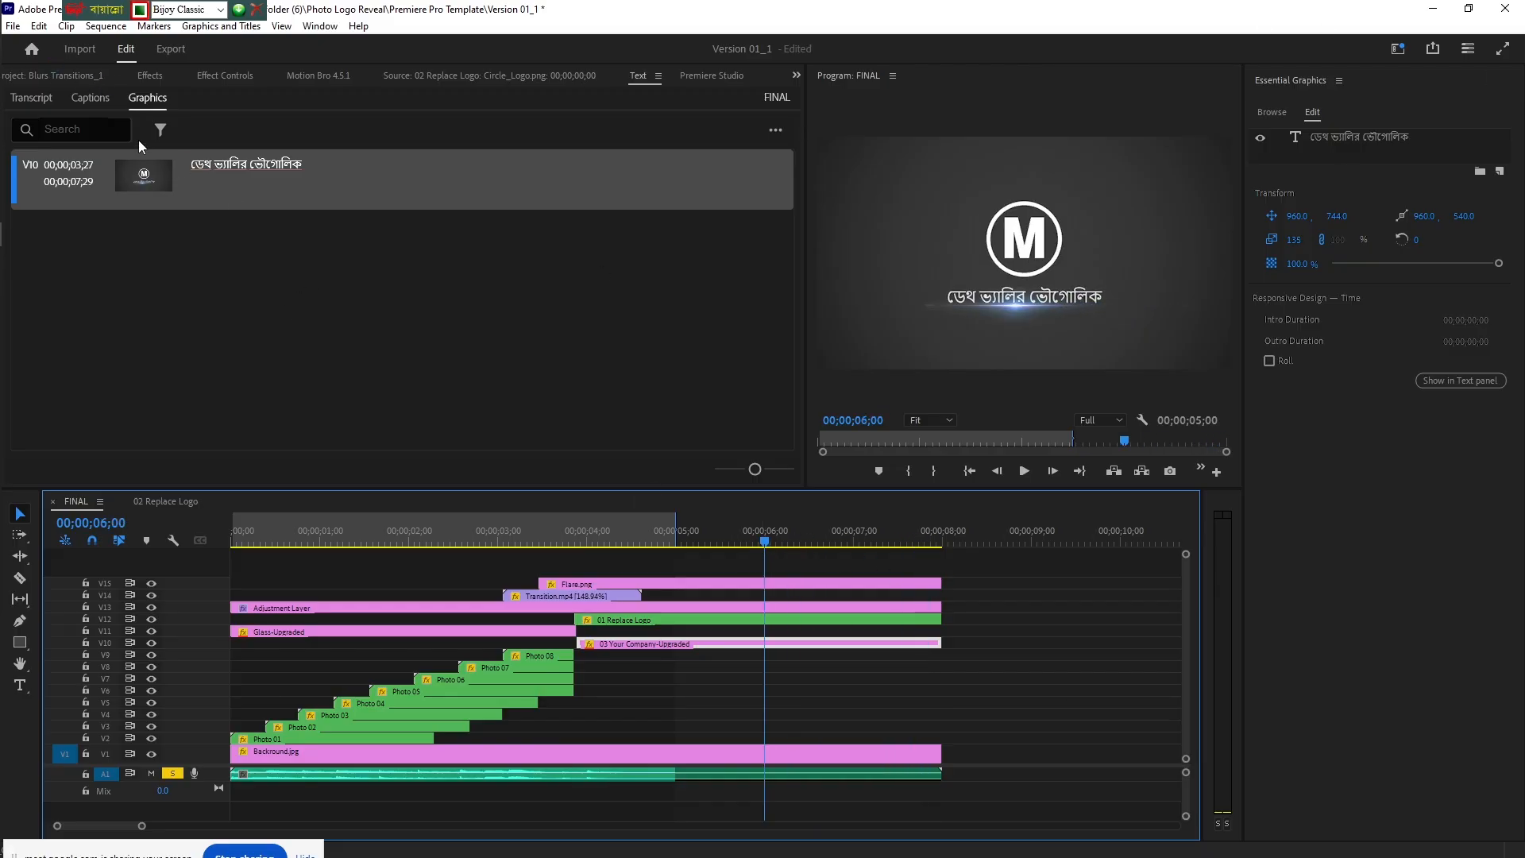
- Import photo_2025-01-16_10-27-13 from the Desktop's New folder (2) into the Blurs Transitions_1 project and show the project items as thumbnails
{"action": "left_click", "coordinate": [52, 76]}
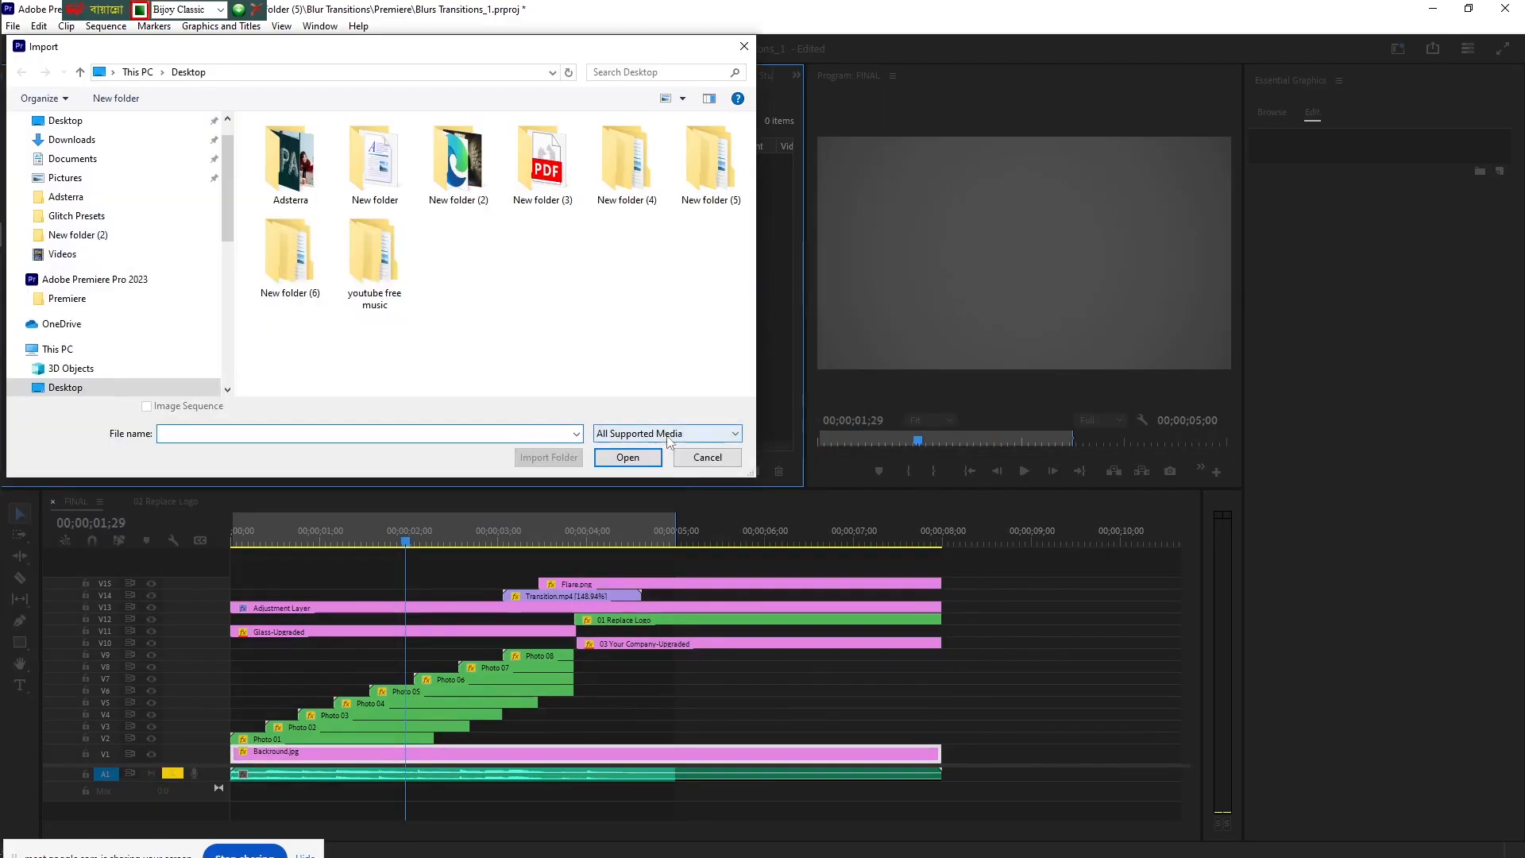
{"action": "double_click", "coordinate": [453, 194]}
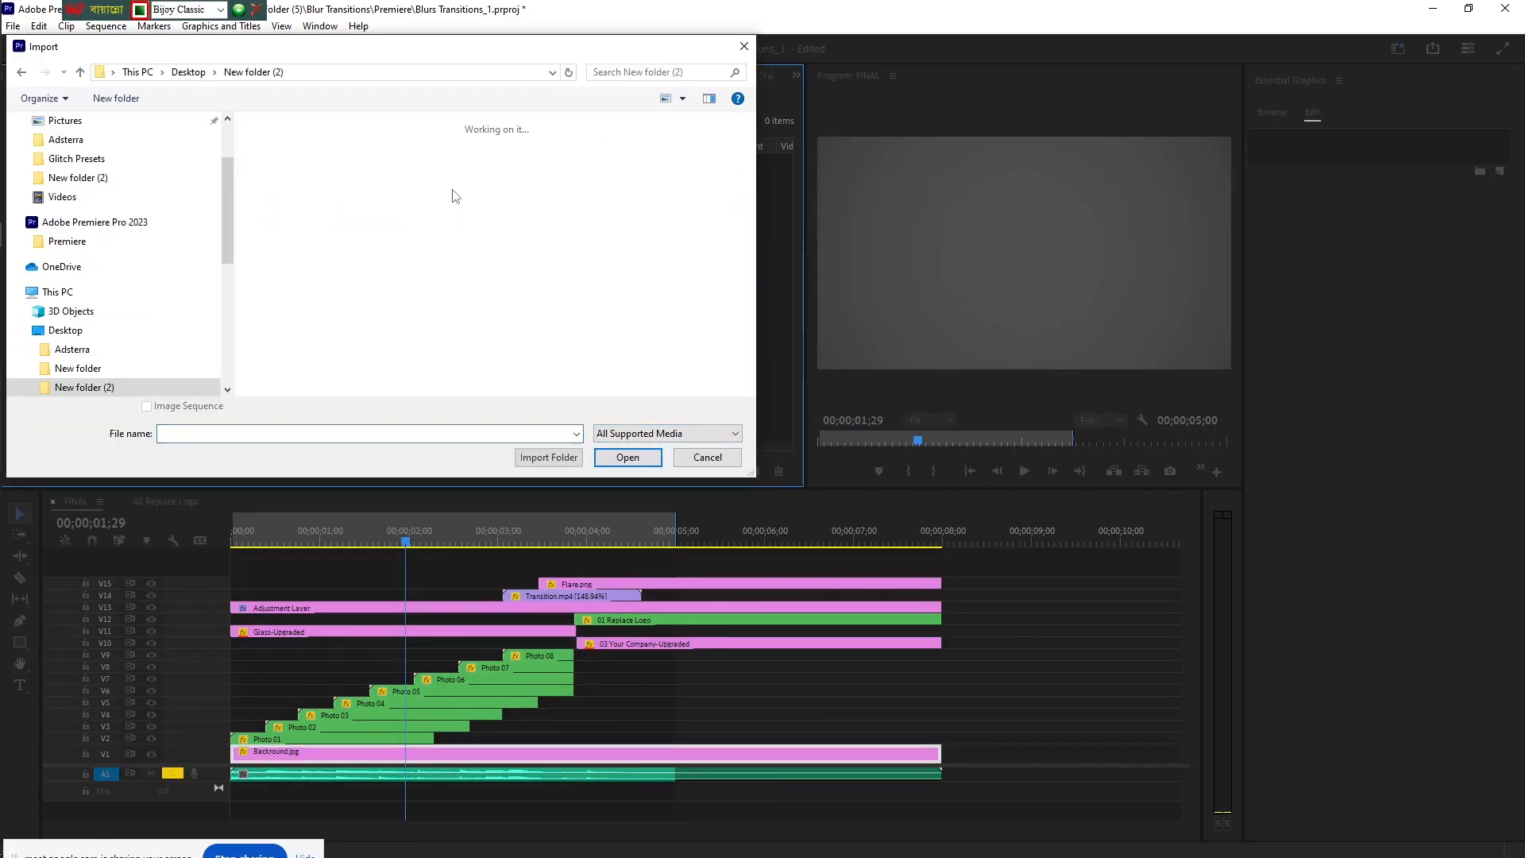
{"action": "left_click", "coordinate": [469, 278]}
{"action": "left_click", "coordinate": [634, 460]}
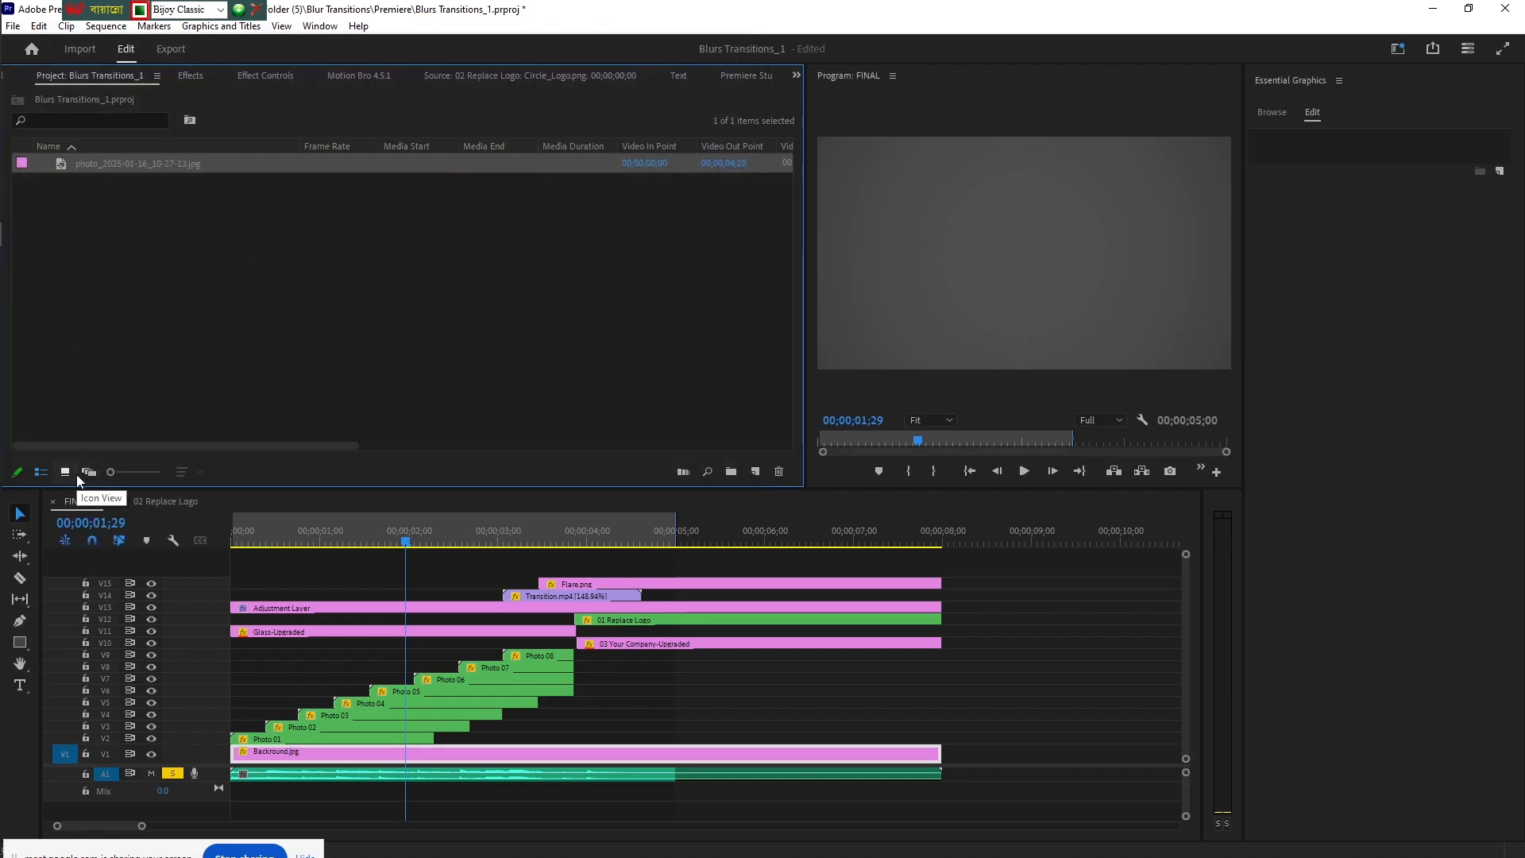
{"action": "left_click", "coordinate": [67, 472]}
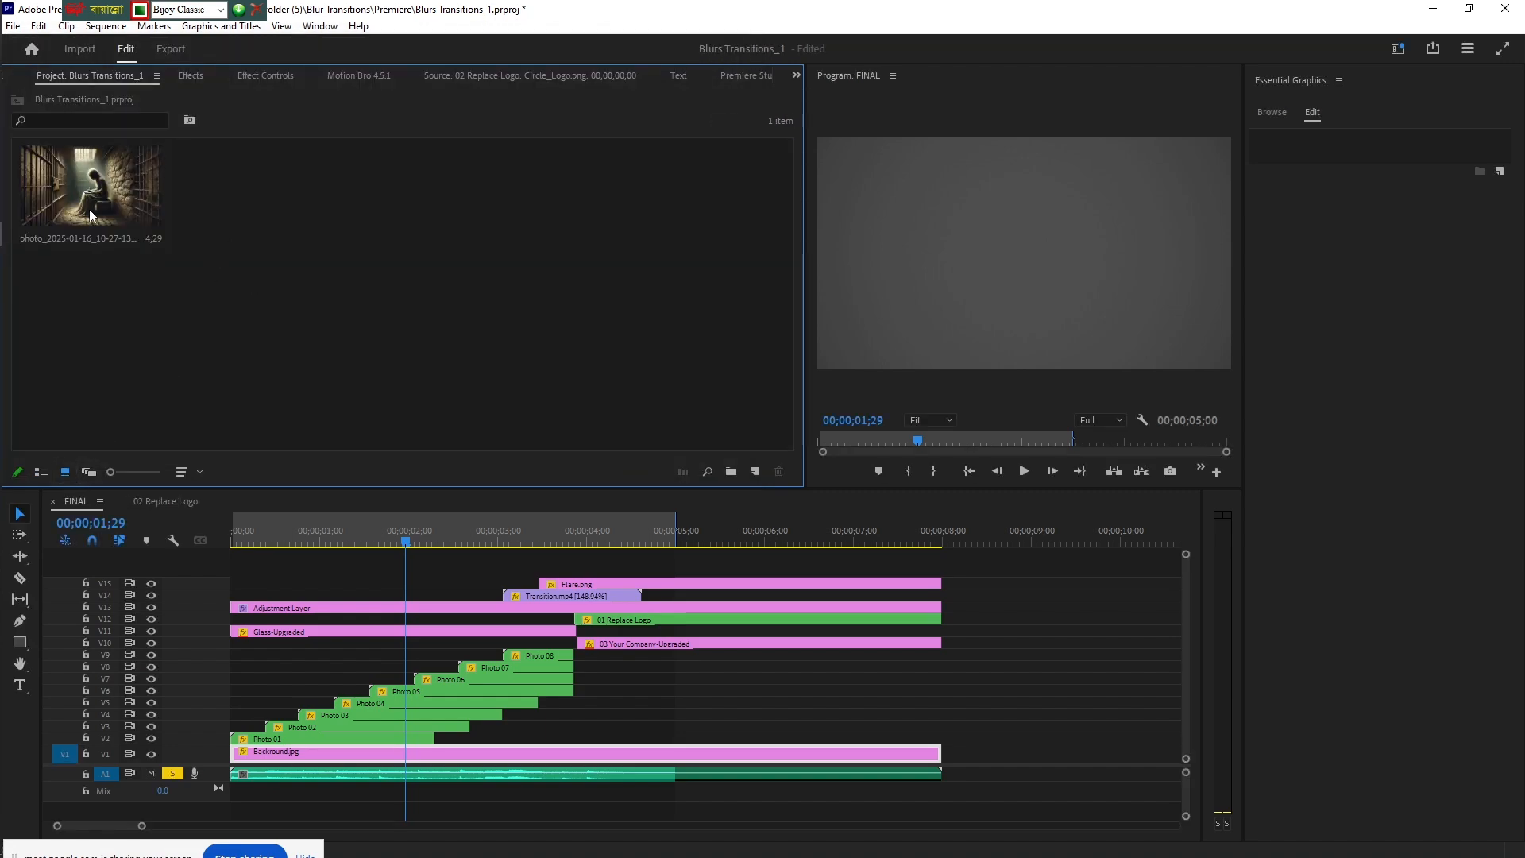
- Replace Backround.jpg on track V1 with the imported photo and extend the photo clip to the end of the other layers
{"action": "left_click_drag", "start_coordinate": [89, 209], "coordinate": [120, 235]}
{"action": "left_click", "coordinate": [607, 762]}
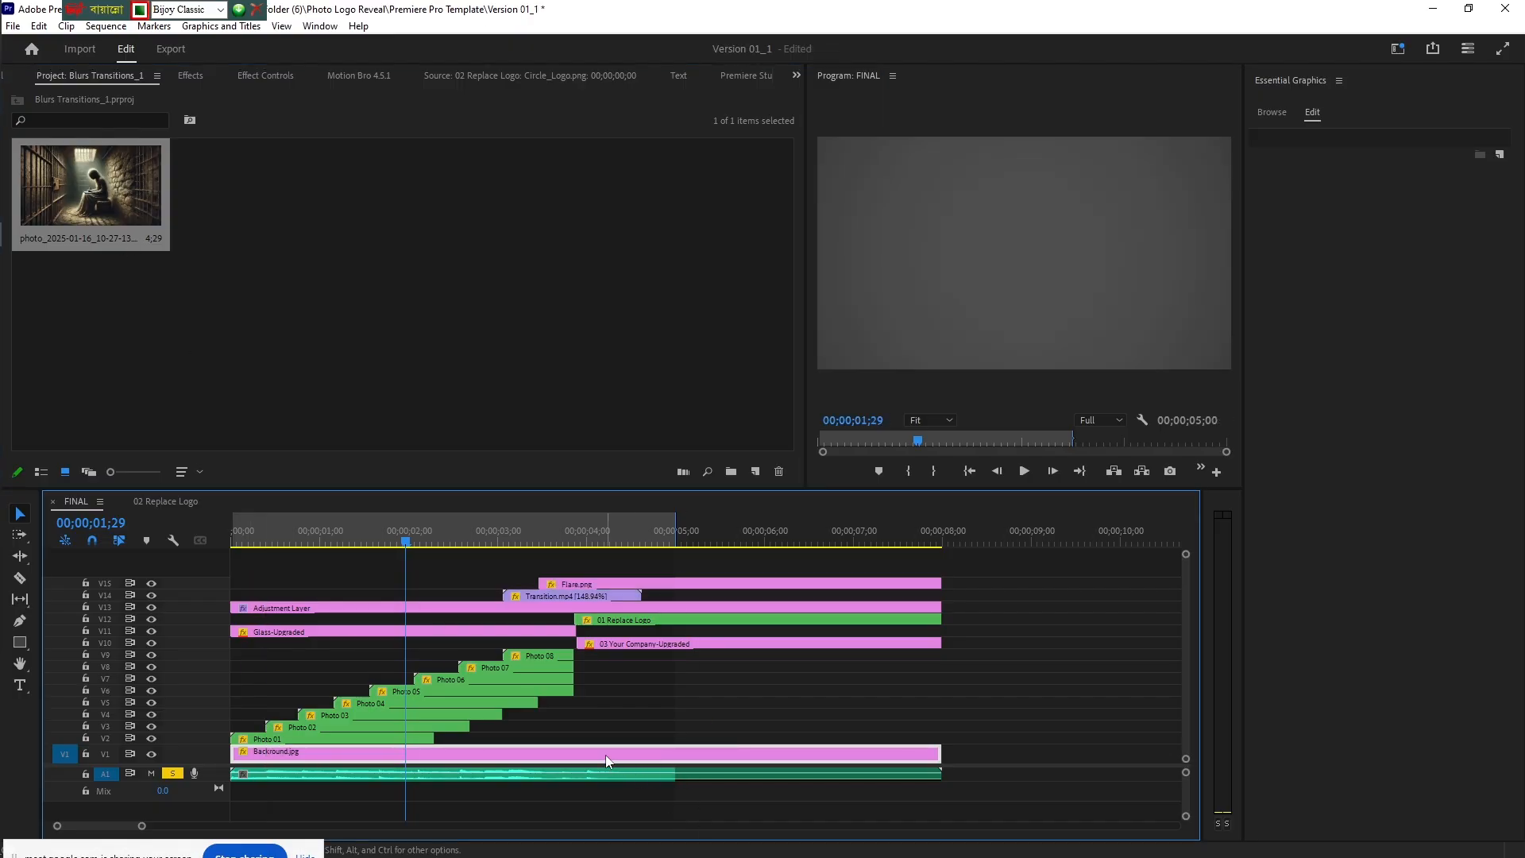
{"action": "key", "text": "Delete"}
{"action": "left_click_drag", "start_coordinate": [88, 212], "coordinate": [185, 748]}
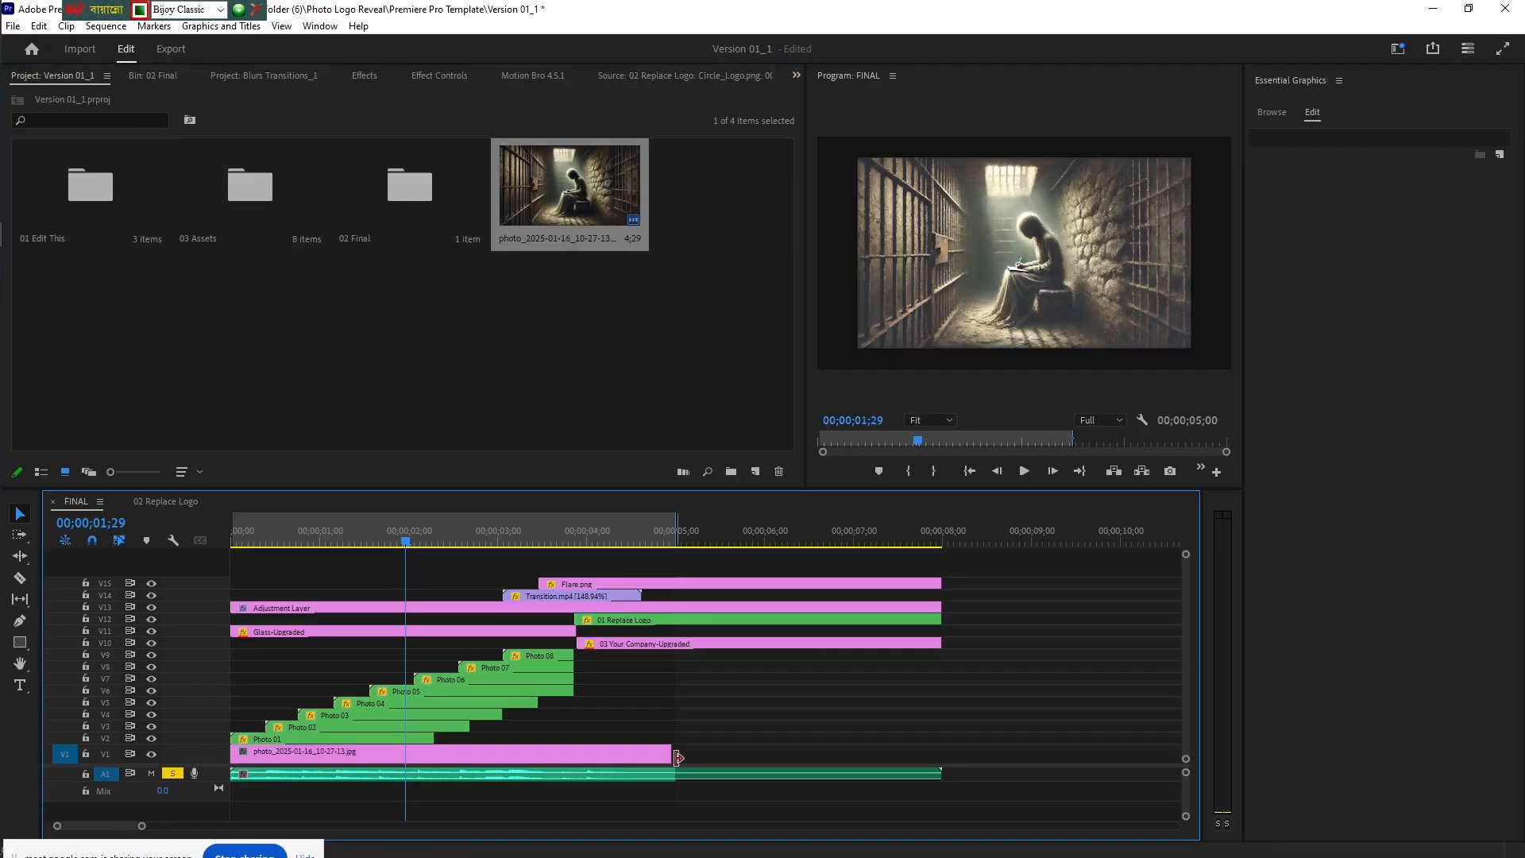
{"action": "left_click_drag", "start_coordinate": [677, 758], "coordinate": [945, 786]}
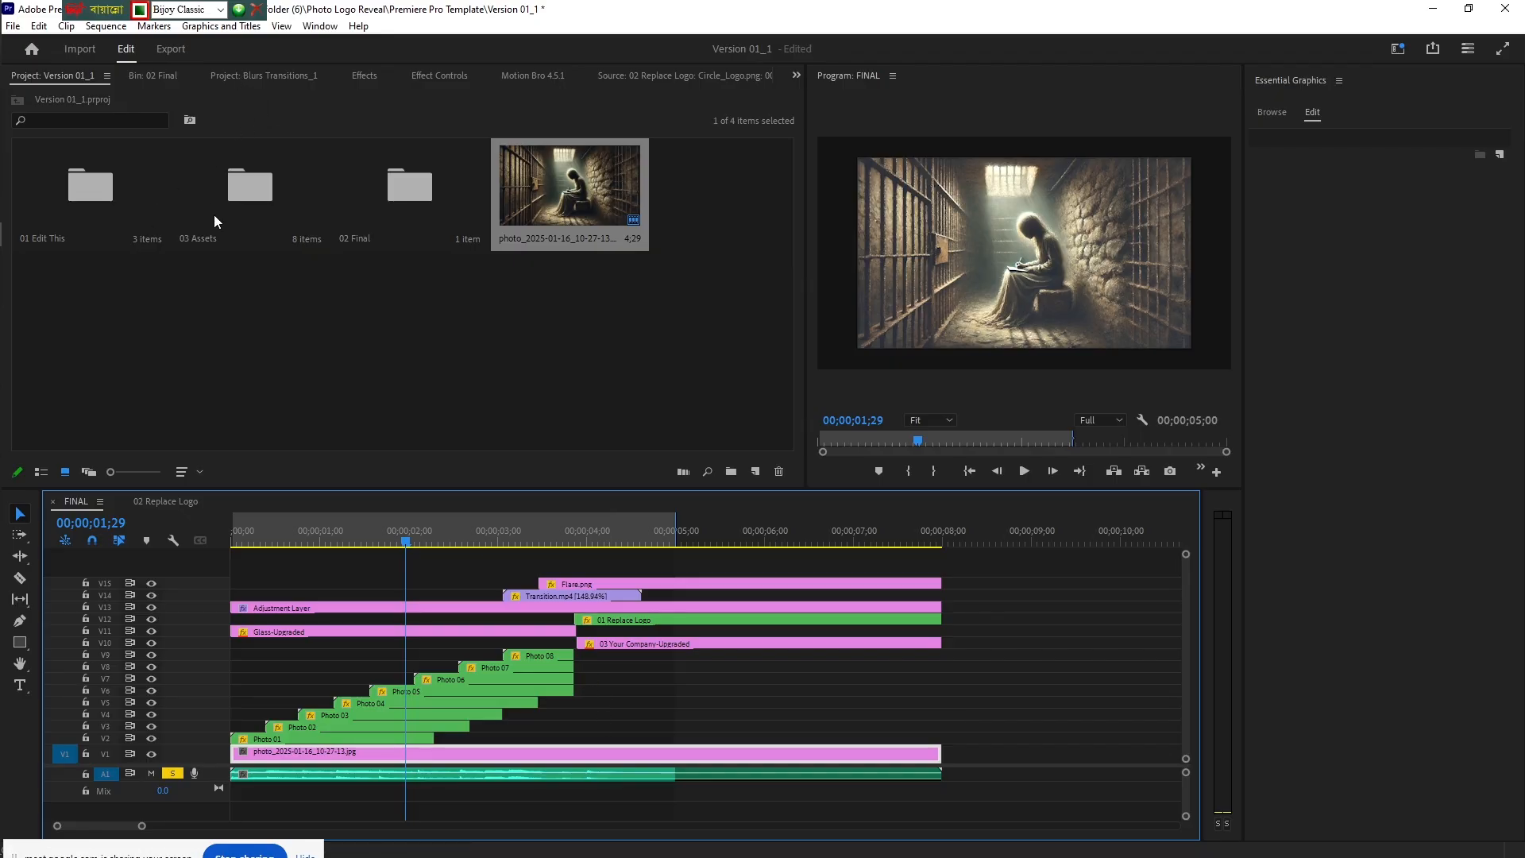
- Set the V1 photo clip's scale to 144 and preview the FINAL sequence up to 00;00;06;25
{"action": "left_click", "coordinate": [416, 78]}
{"action": "left_click_drag", "start_coordinate": [309, 173], "coordinate": [372, 173]}
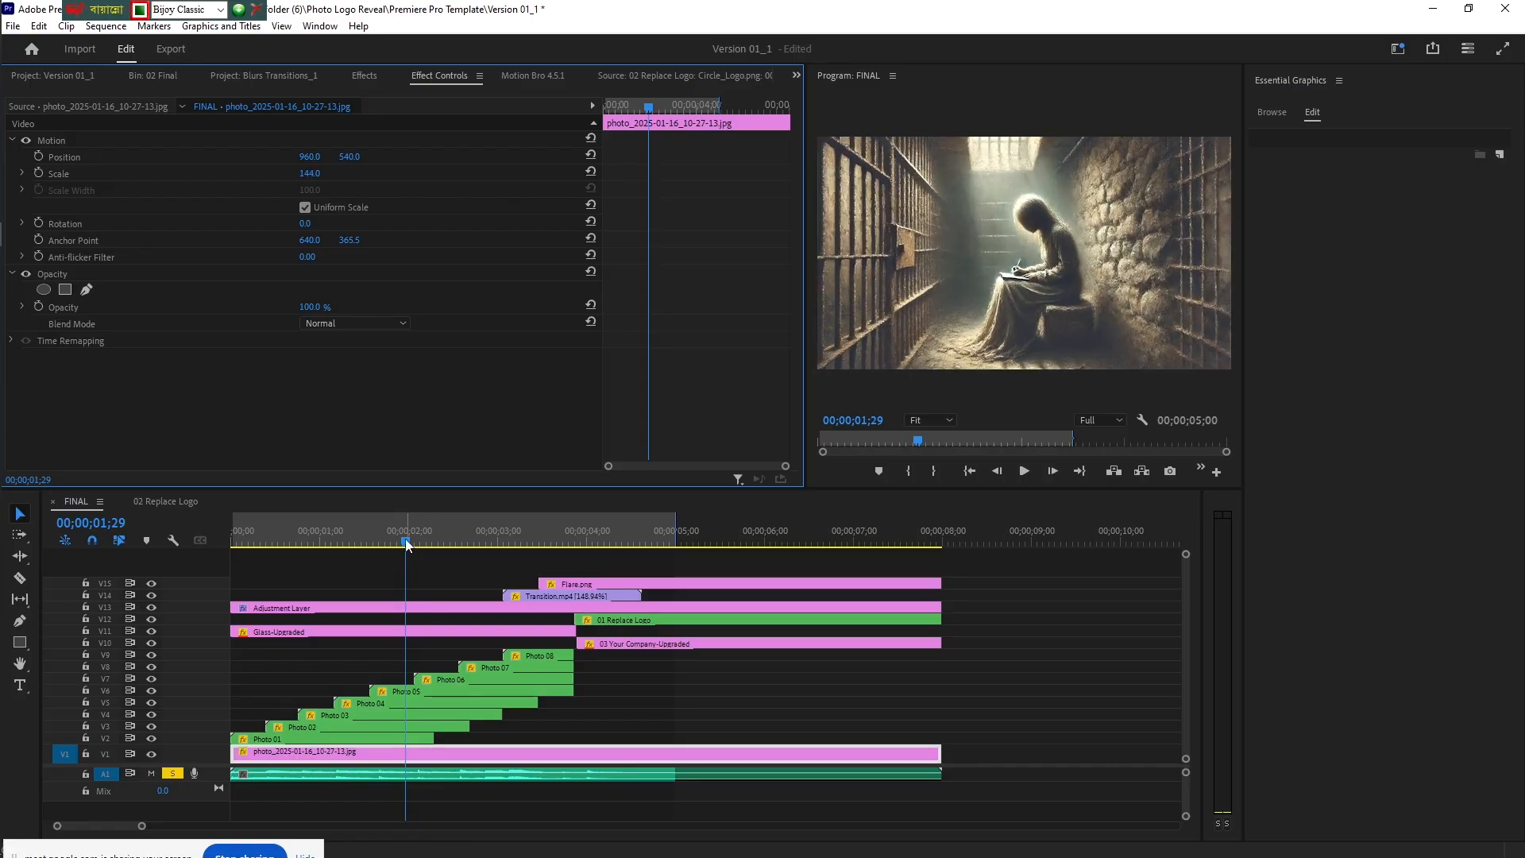
{"action": "left_click_drag", "start_coordinate": [405, 543], "coordinate": [838, 592]}
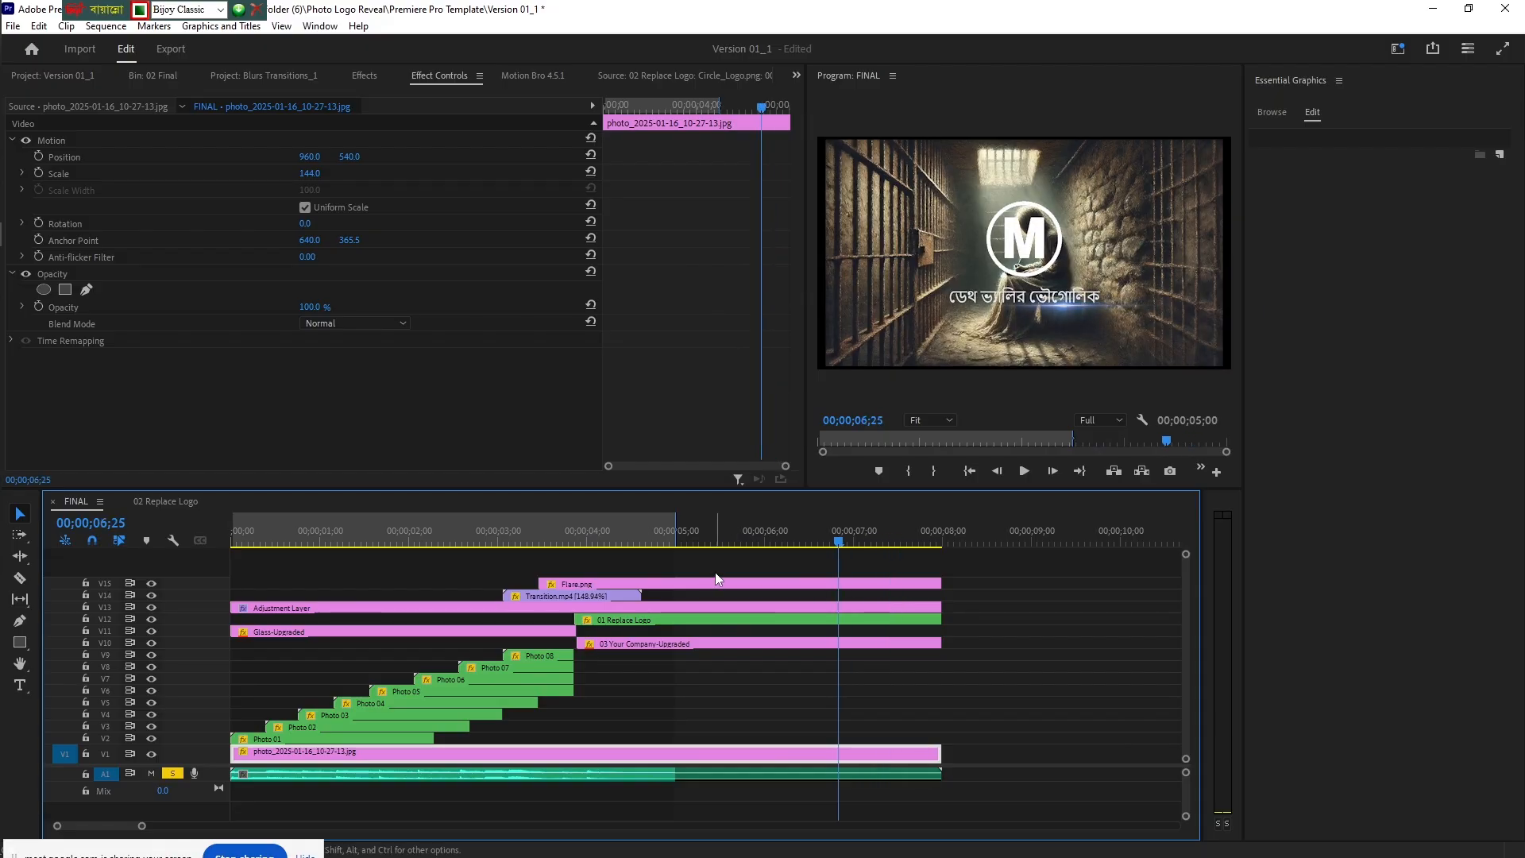
{"action": "left_click", "coordinate": [654, 623]}
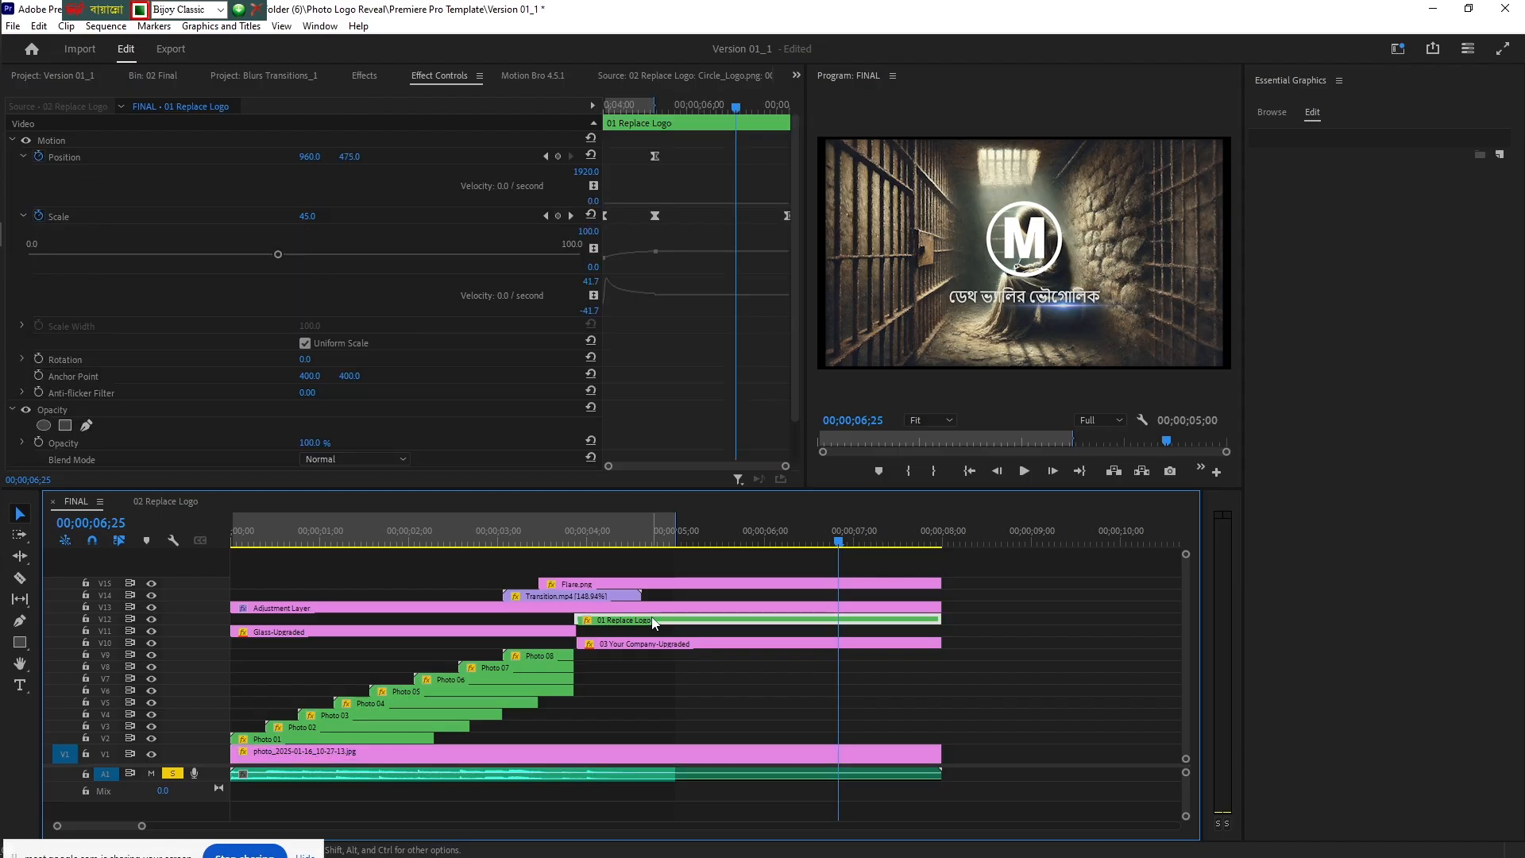
{"action": "left_click", "coordinate": [83, 75]}
{"action": "double_click", "coordinate": [321, 339]}
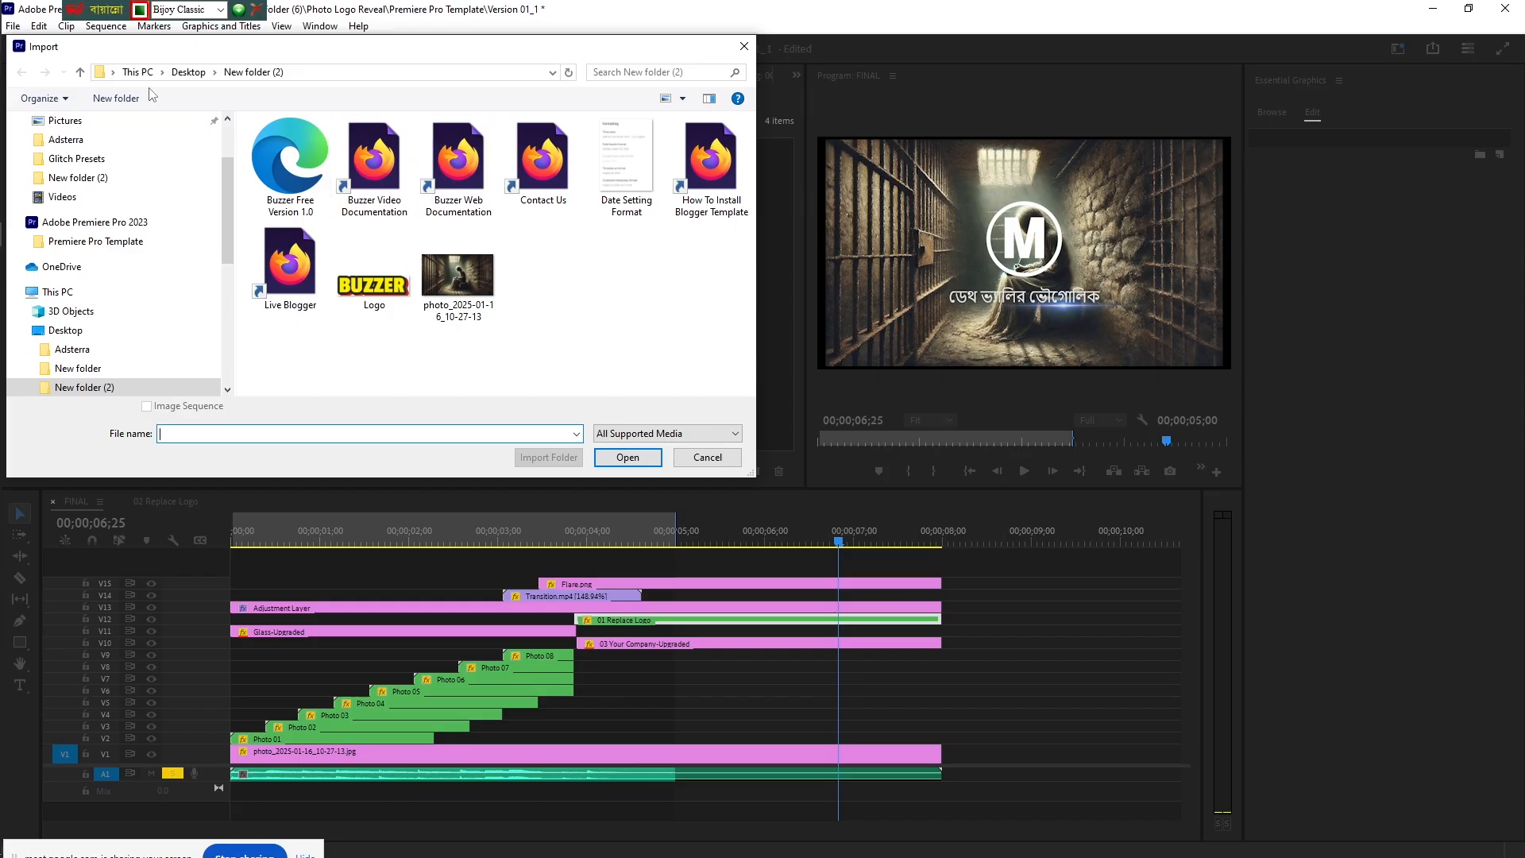
{"action": "left_click", "coordinate": [78, 73]}
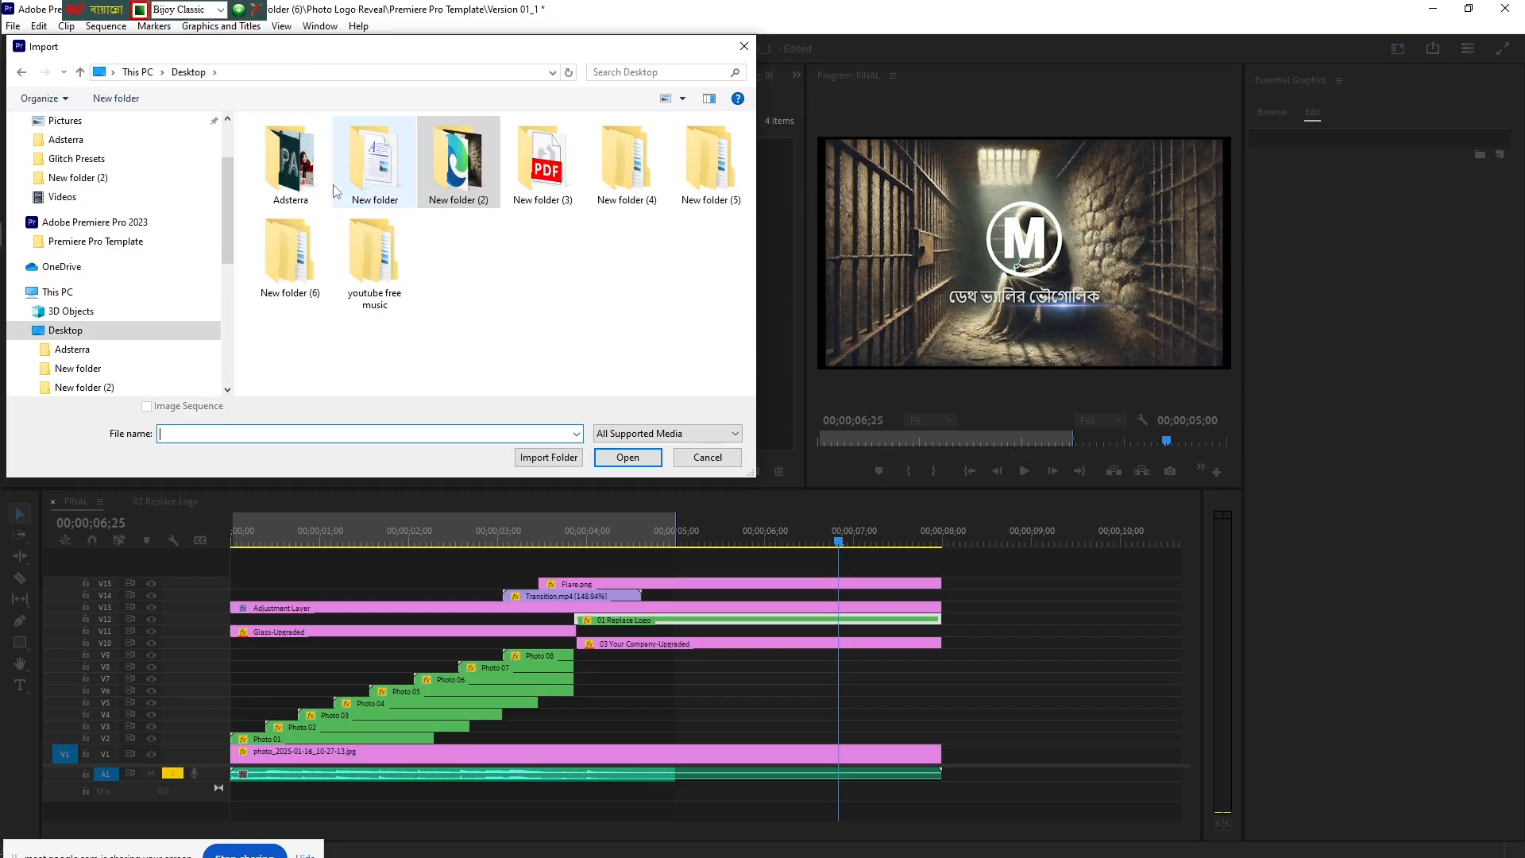
{"action": "double_click", "coordinate": [290, 167]}
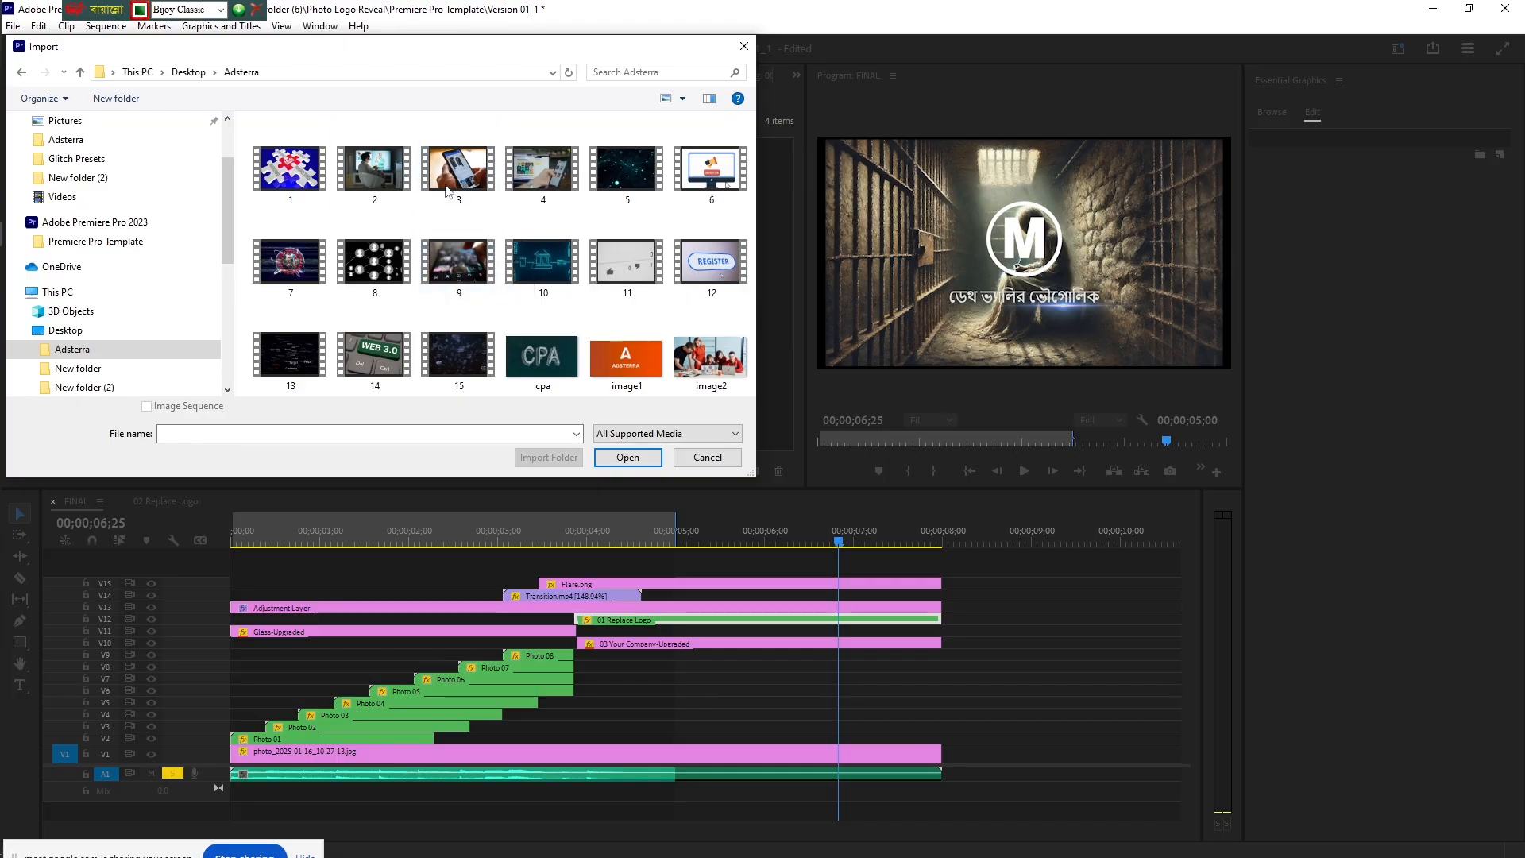
{"action": "left_click", "coordinate": [443, 192]}
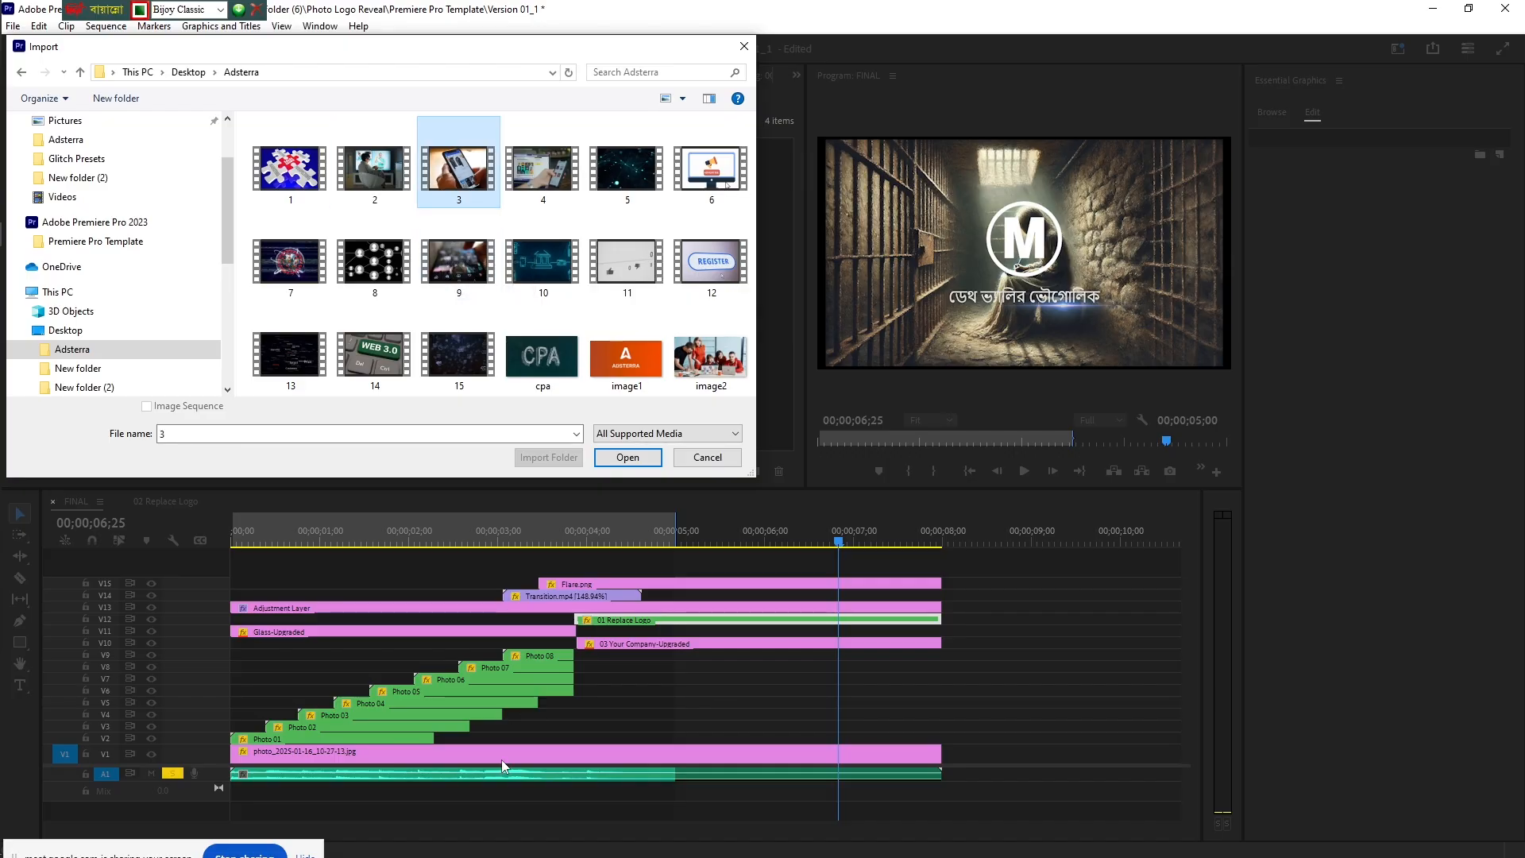
{"action": "key", "text": "Delete"}
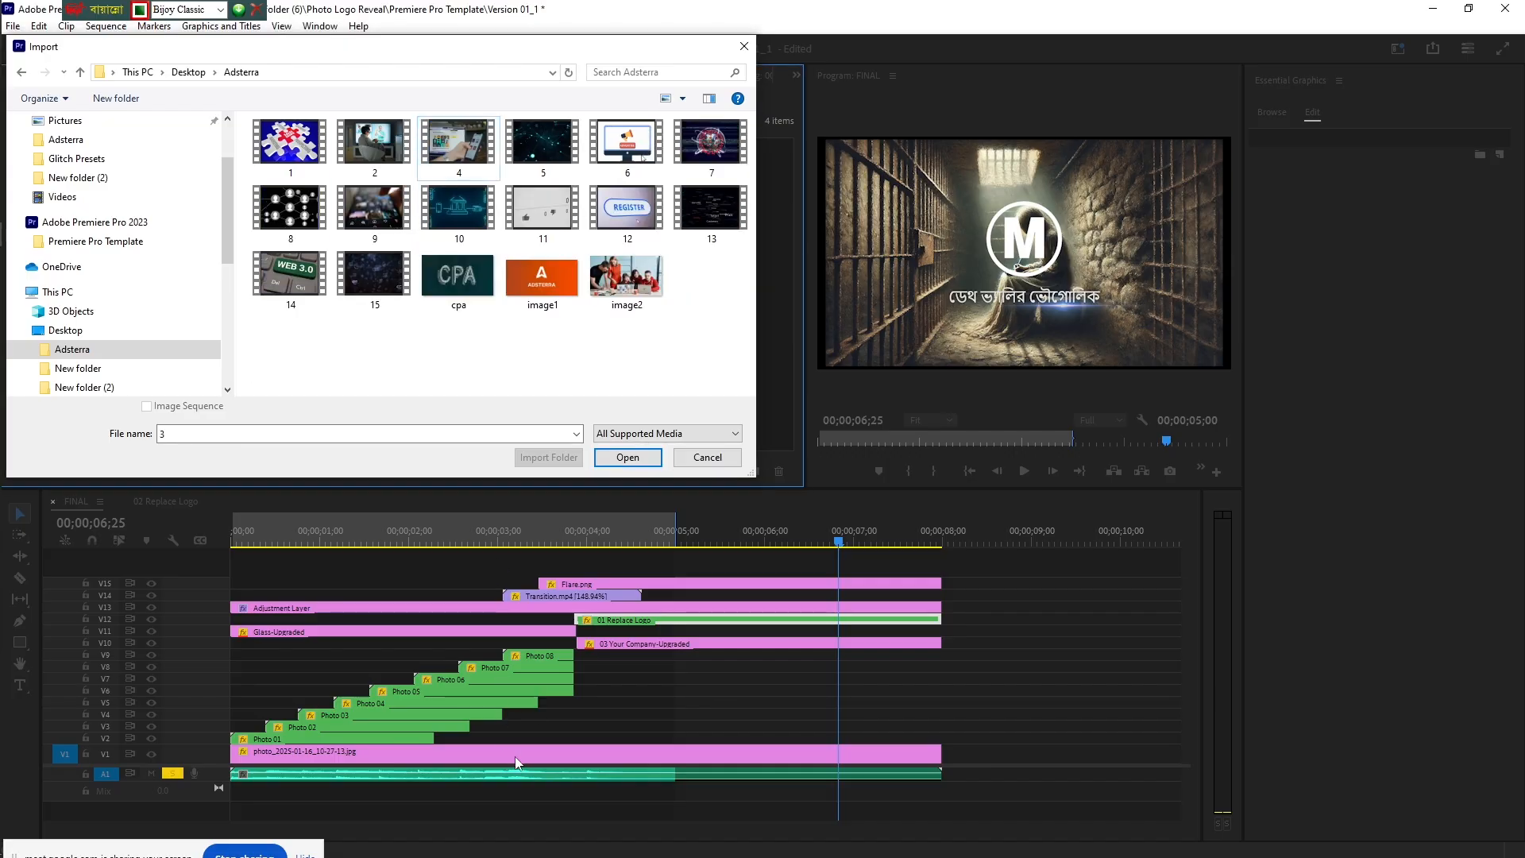
{"action": "left_click", "coordinate": [728, 458]}
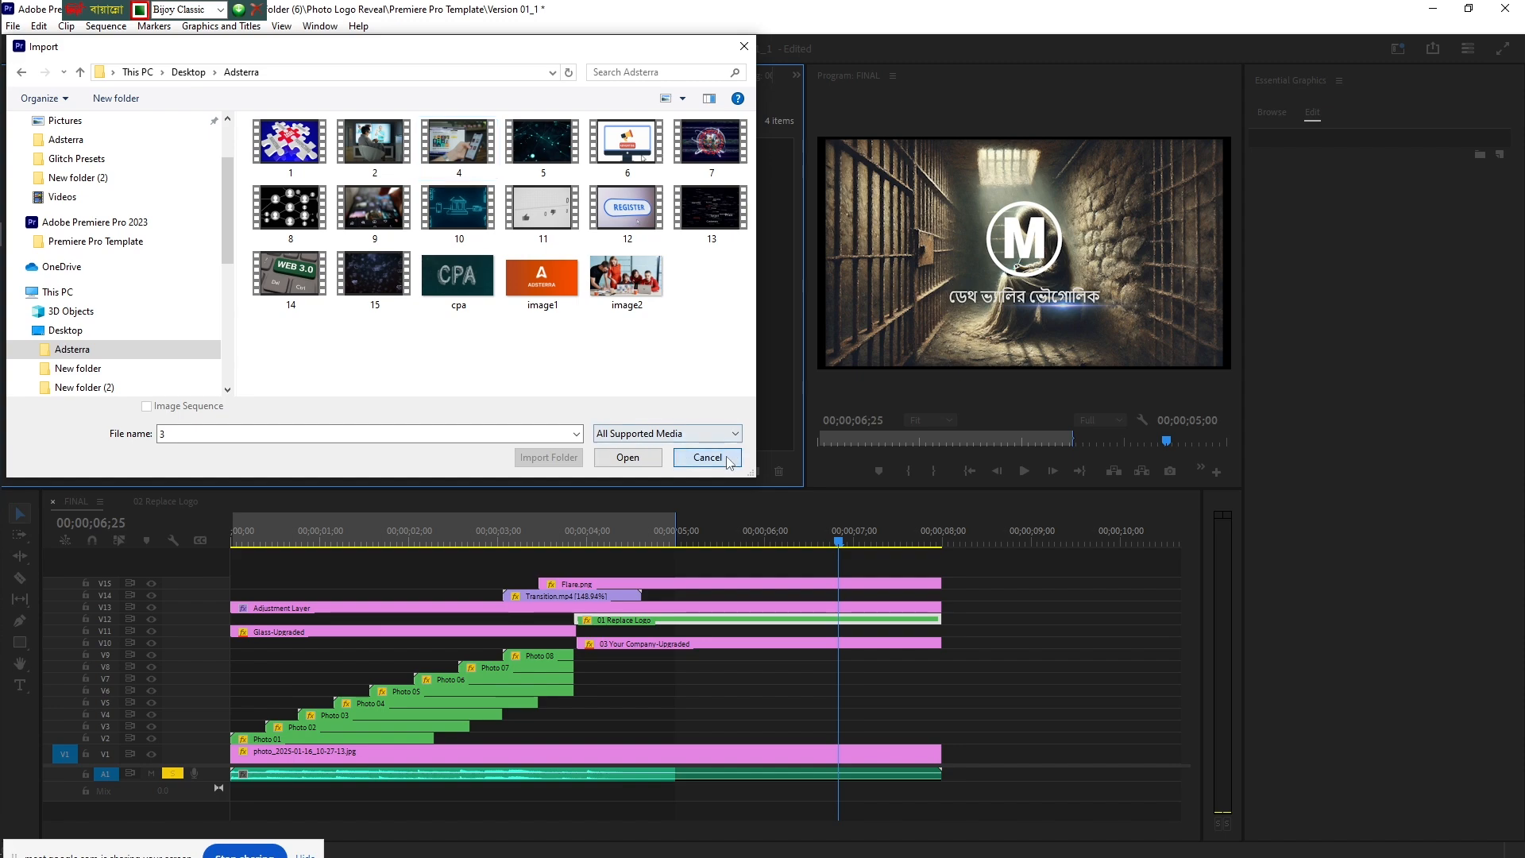
- Replace the V1 photo clip in FINAL with video 2.mp4, imported from the Desktop's Adsterra folder into the Version 01_1 project
{"action": "left_click", "coordinate": [580, 756]}
{"action": "key", "text": "Delete"}
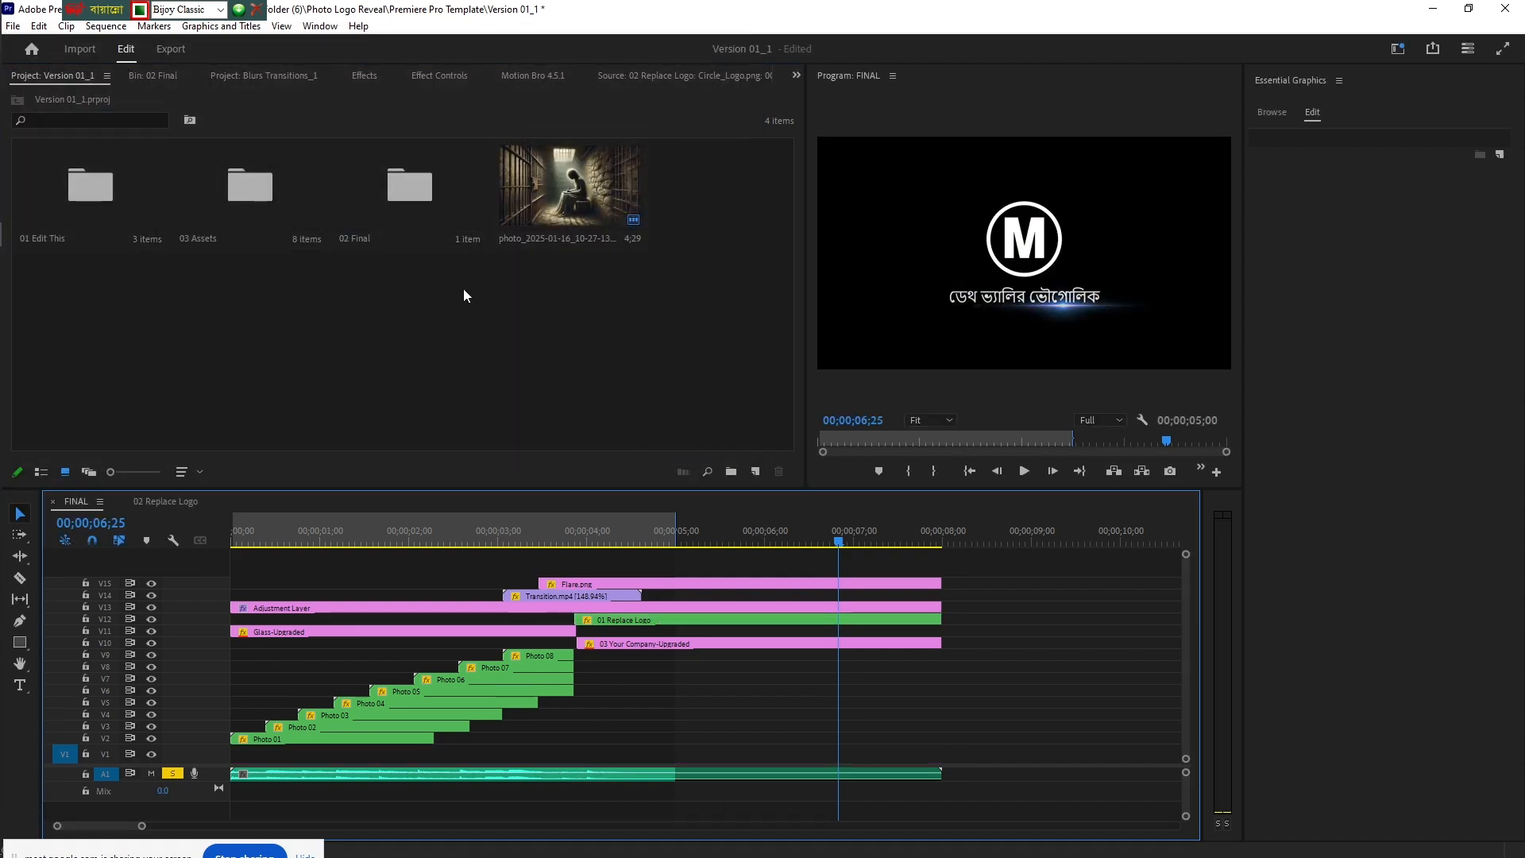
{"action": "double_click", "coordinate": [439, 330]}
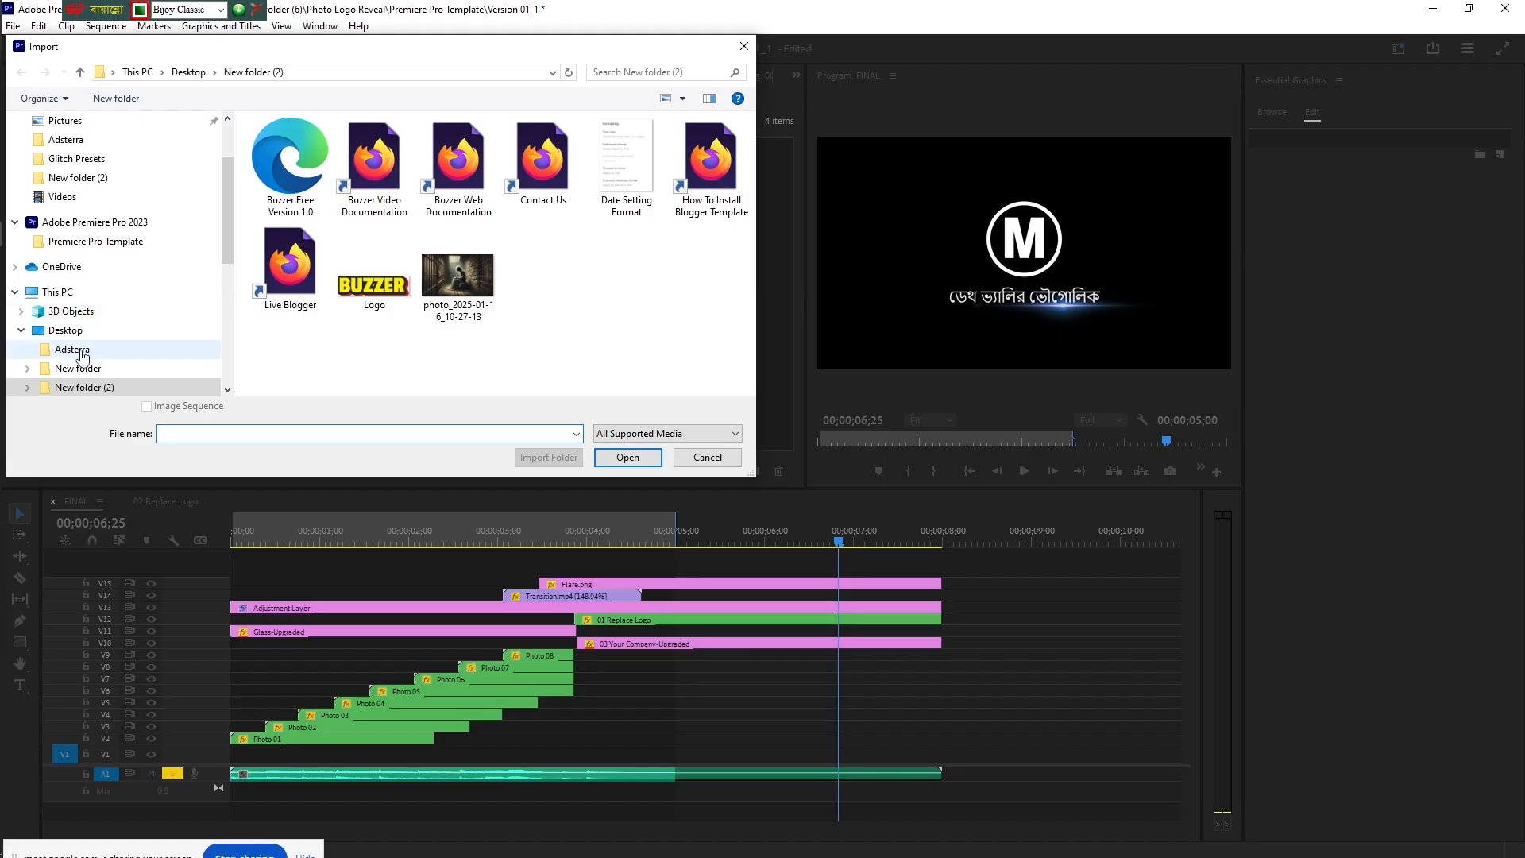
{"action": "scroll", "coordinate": [85, 347], "scroll_direction": "up", "scroll_amount": 1}
{"action": "left_click", "coordinate": [80, 73]}
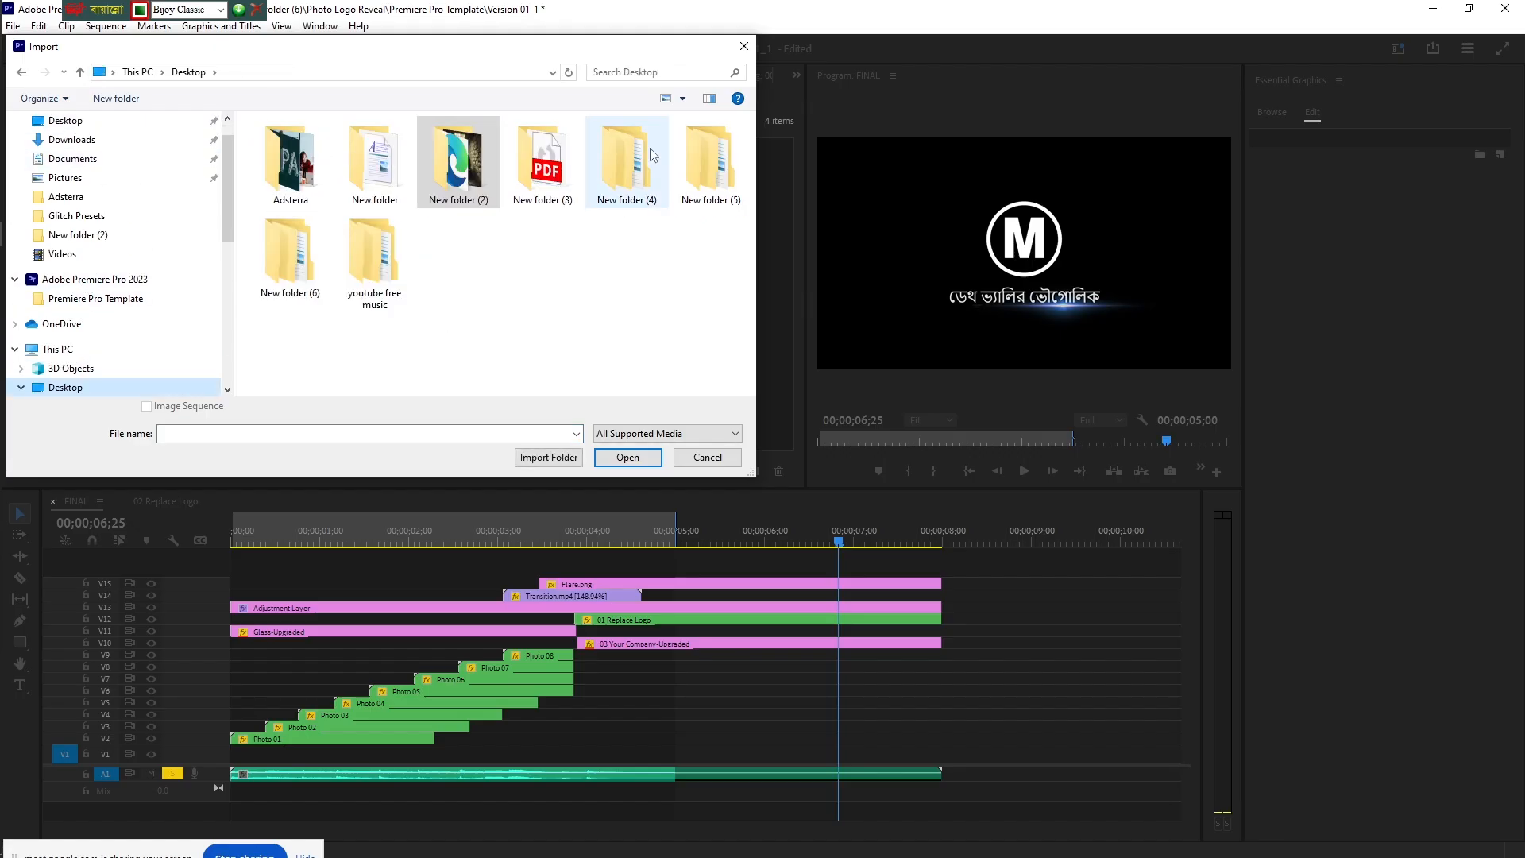
{"action": "double_click", "coordinate": [289, 168]}
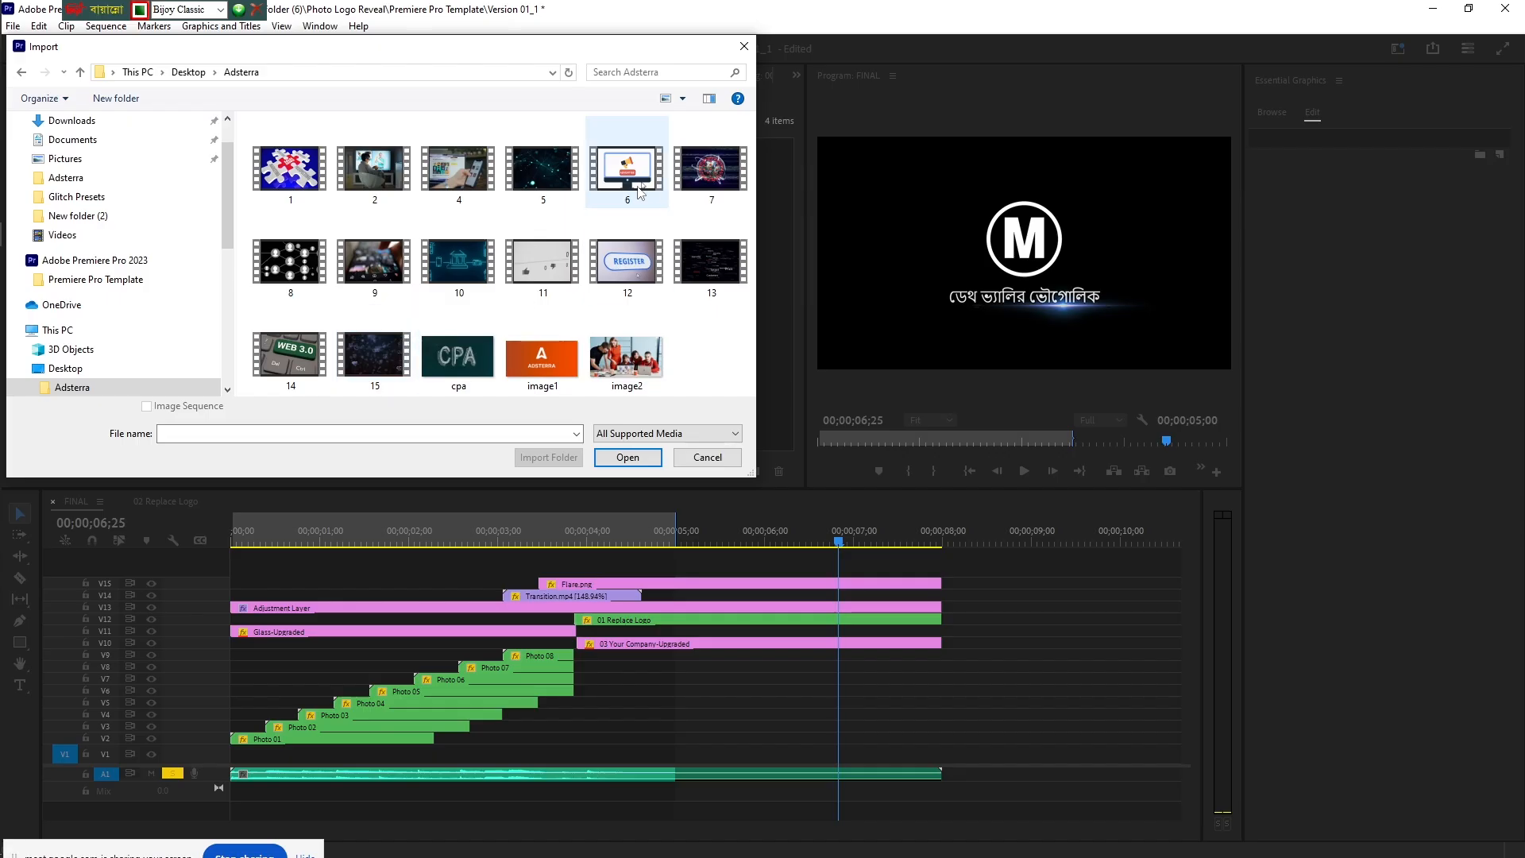
{"action": "left_click", "coordinate": [443, 188]}
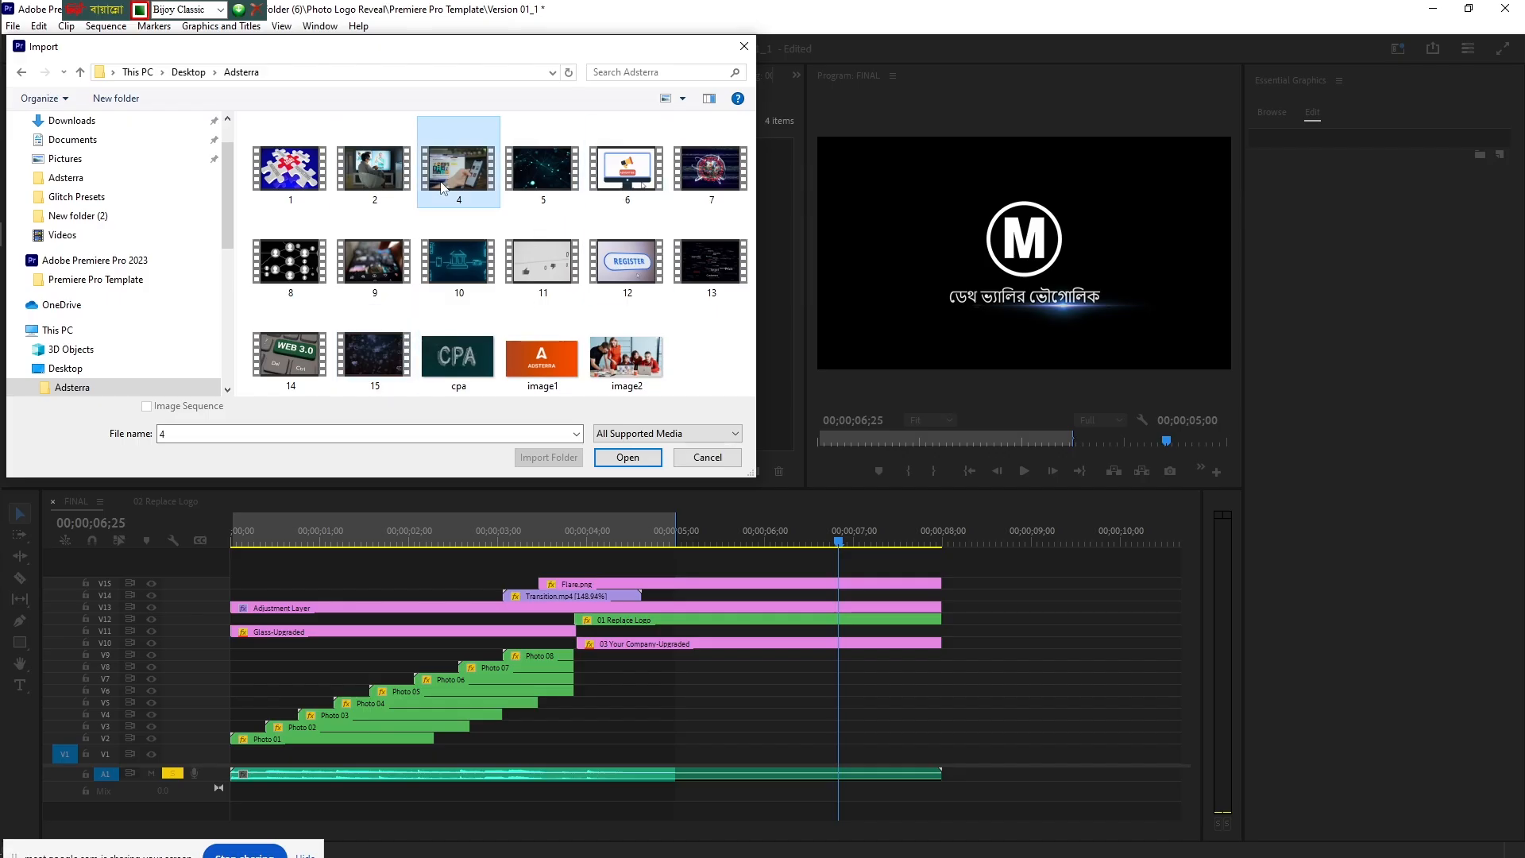
{"action": "left_click", "coordinate": [381, 187]}
{"action": "left_click", "coordinate": [628, 458]}
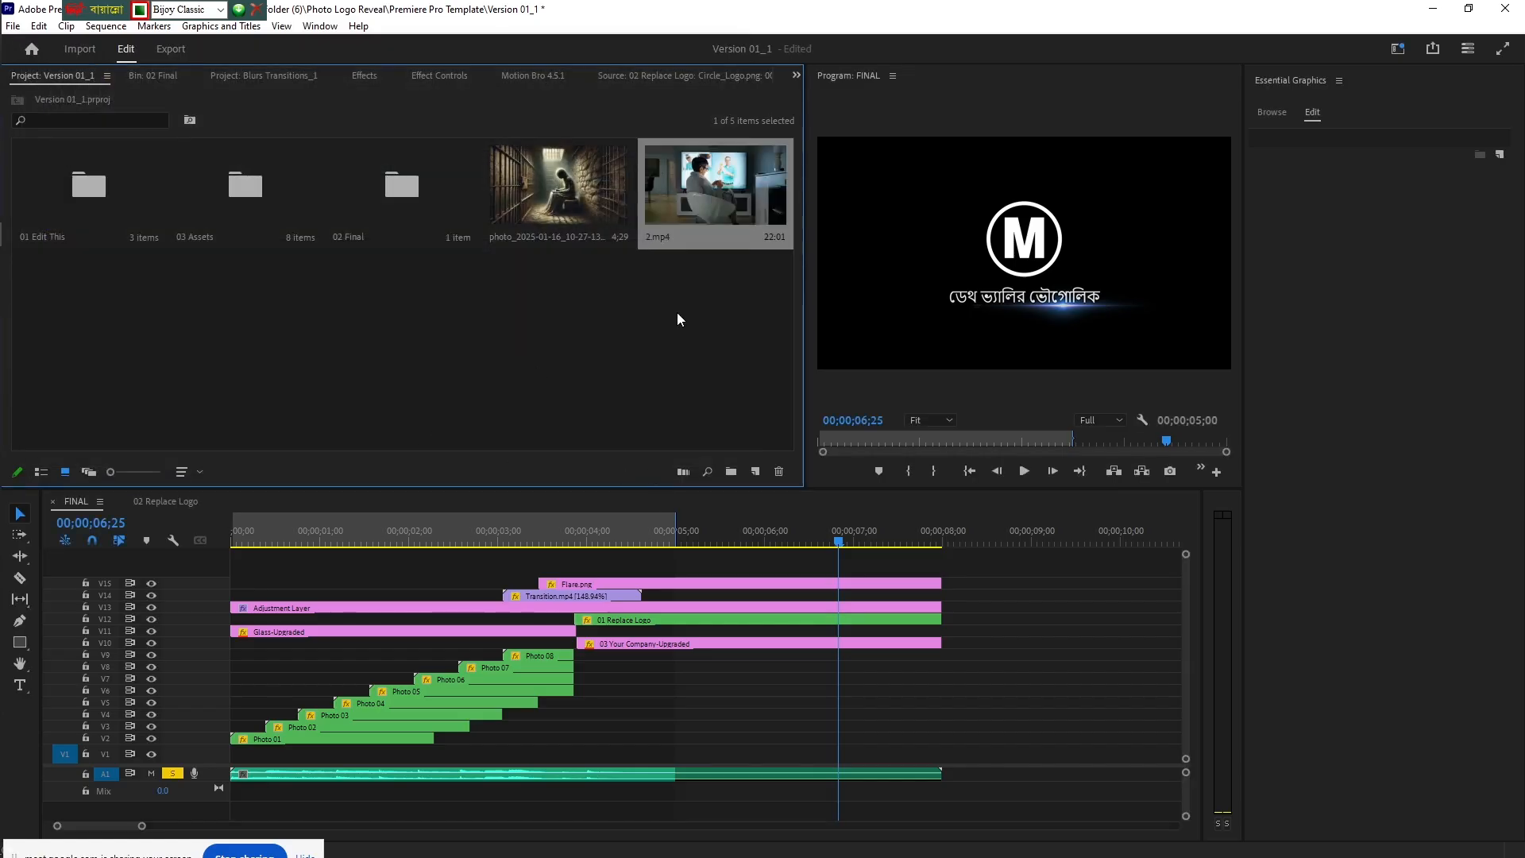
{"action": "left_click_drag", "start_coordinate": [727, 220], "coordinate": [230, 775]}
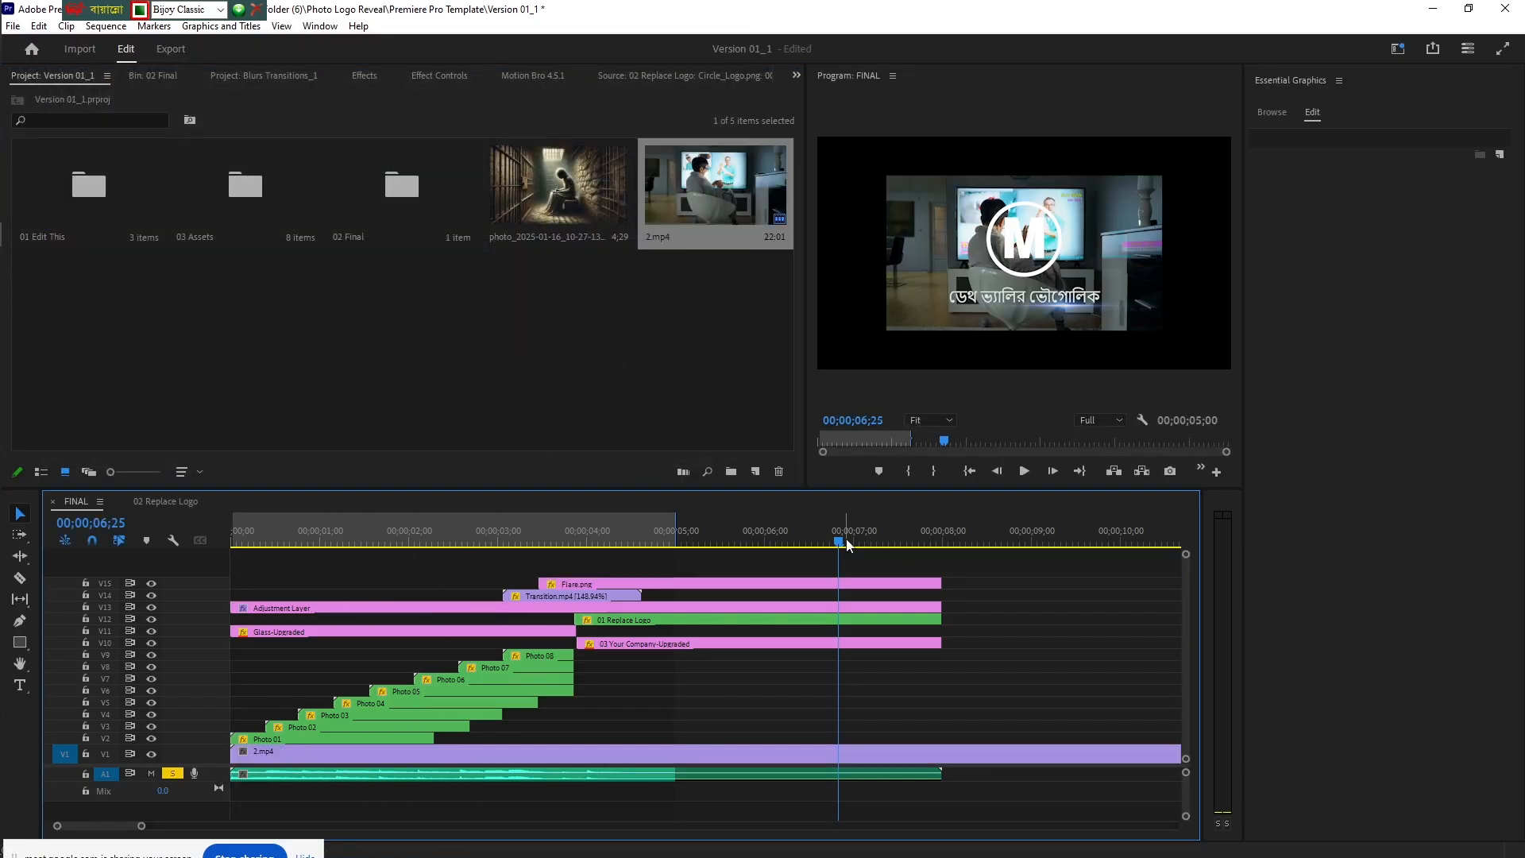
- Play the FINAL sequence from near its start to 00;00;05;04 and inspect the logo at 00;00;04;27
{"action": "left_click_drag", "start_coordinate": [839, 542], "coordinate": [245, 600]}
{"action": "left_click", "coordinate": [1024, 472]}
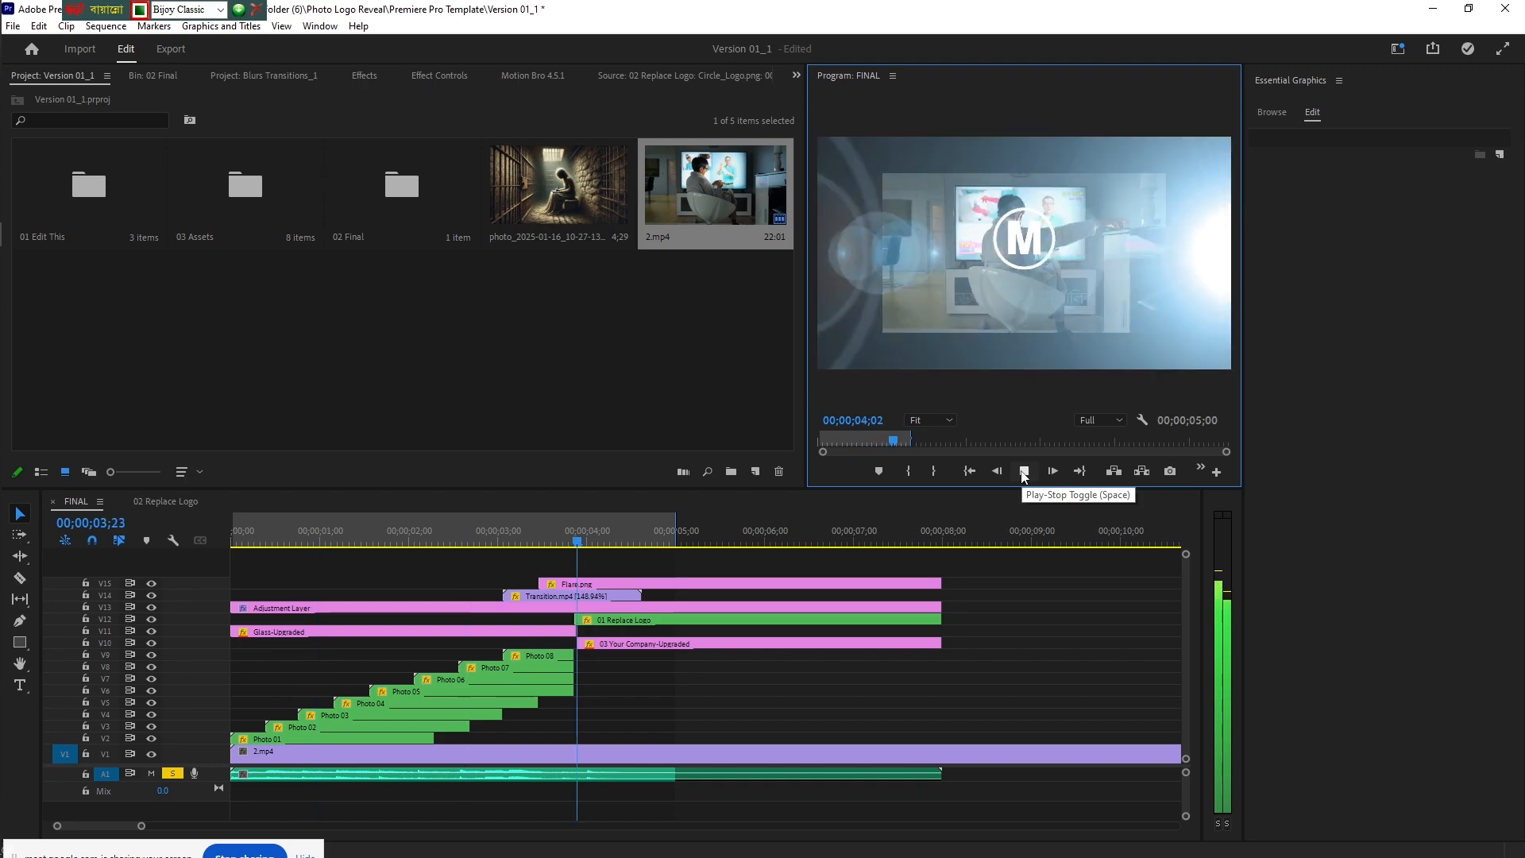
{"action": "left_click", "coordinate": [1024, 472]}
{"action": "left_click", "coordinate": [789, 774]}
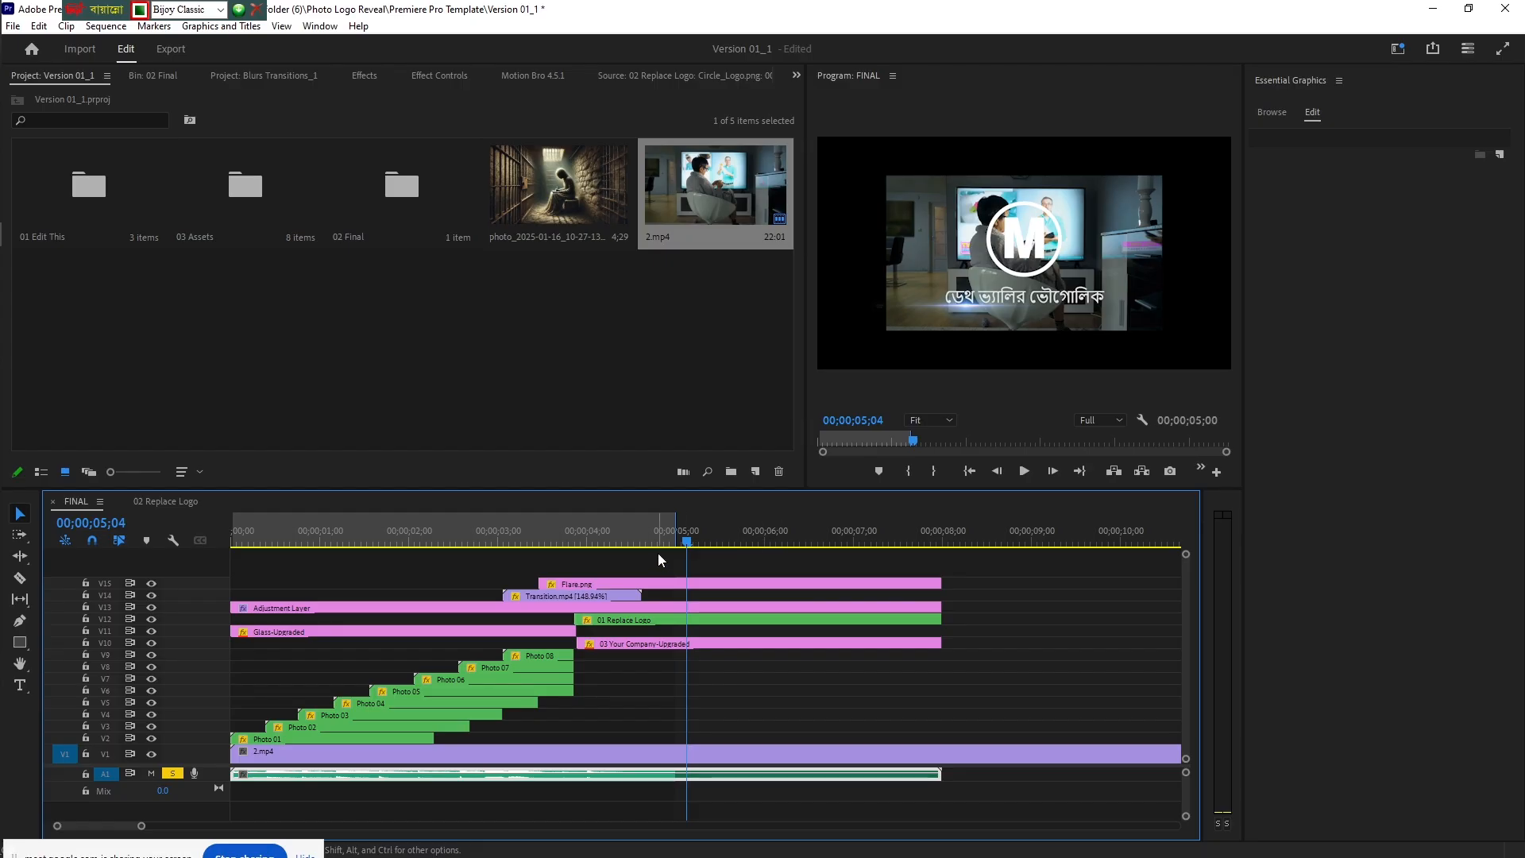
{"action": "mouse_move", "coordinate": [672, 537]}
{"action": "left_mouse_down"}
{"action": "mouse_move", "coordinate": [948, 558]}
{"action": "mouse_move", "coordinate": [616, 542]}
{"action": "mouse_move", "coordinate": [665, 544]}
{"action": "left_mouse_up"}
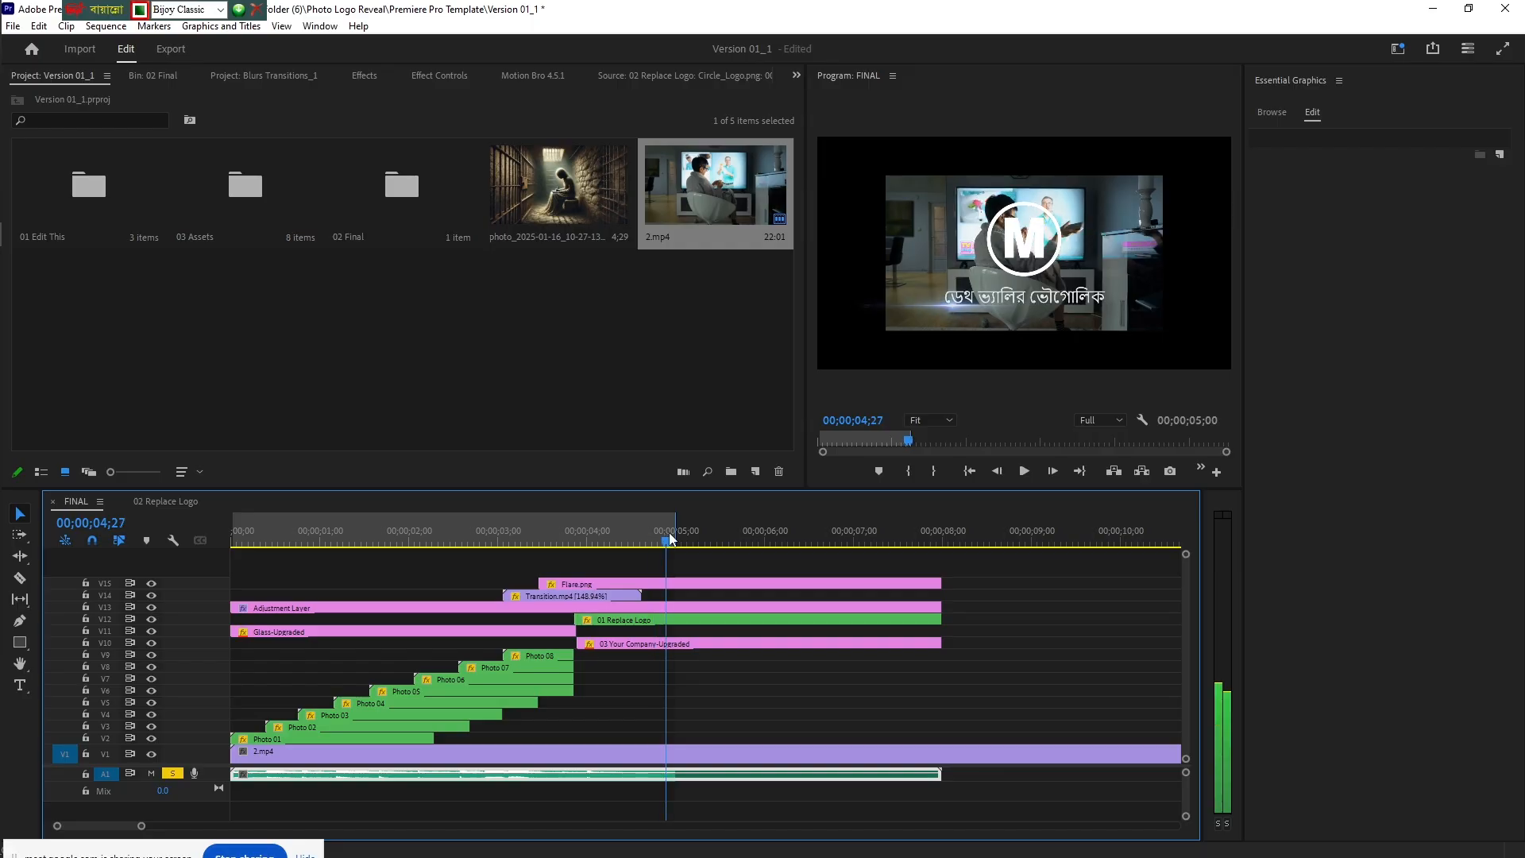
- Replace Circle_Logo.png in the 02 Replace Logo sequence with the imported photo and check the logo area in FINAL
{"action": "double_click", "coordinate": [655, 624]}
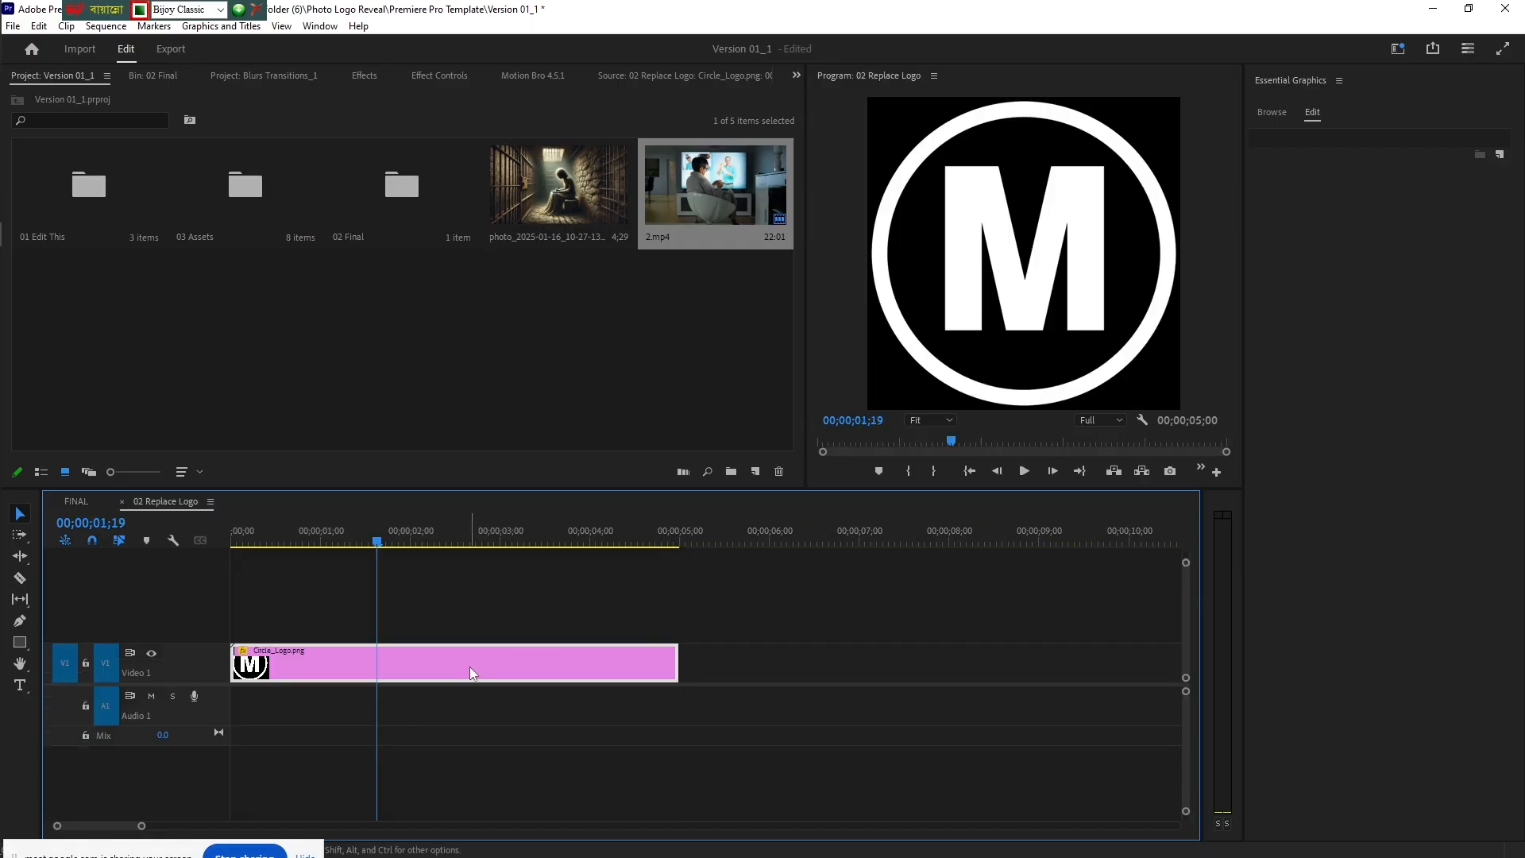
{"action": "key", "text": "Delete"}
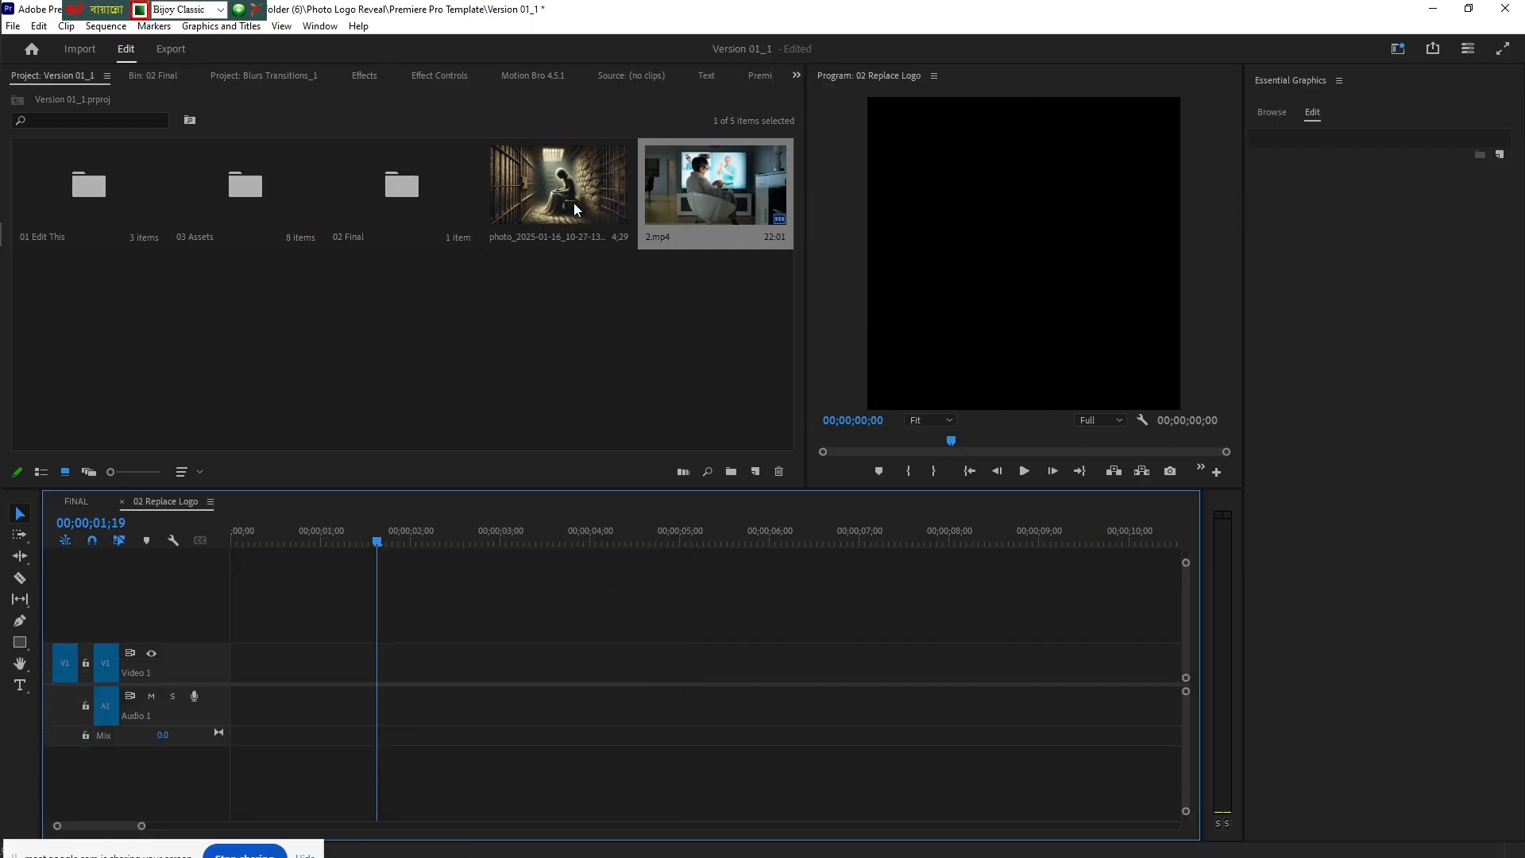
{"action": "left_click", "coordinate": [555, 190]}
{"action": "left_click_drag", "start_coordinate": [430, 460], "coordinate": [220, 666]}
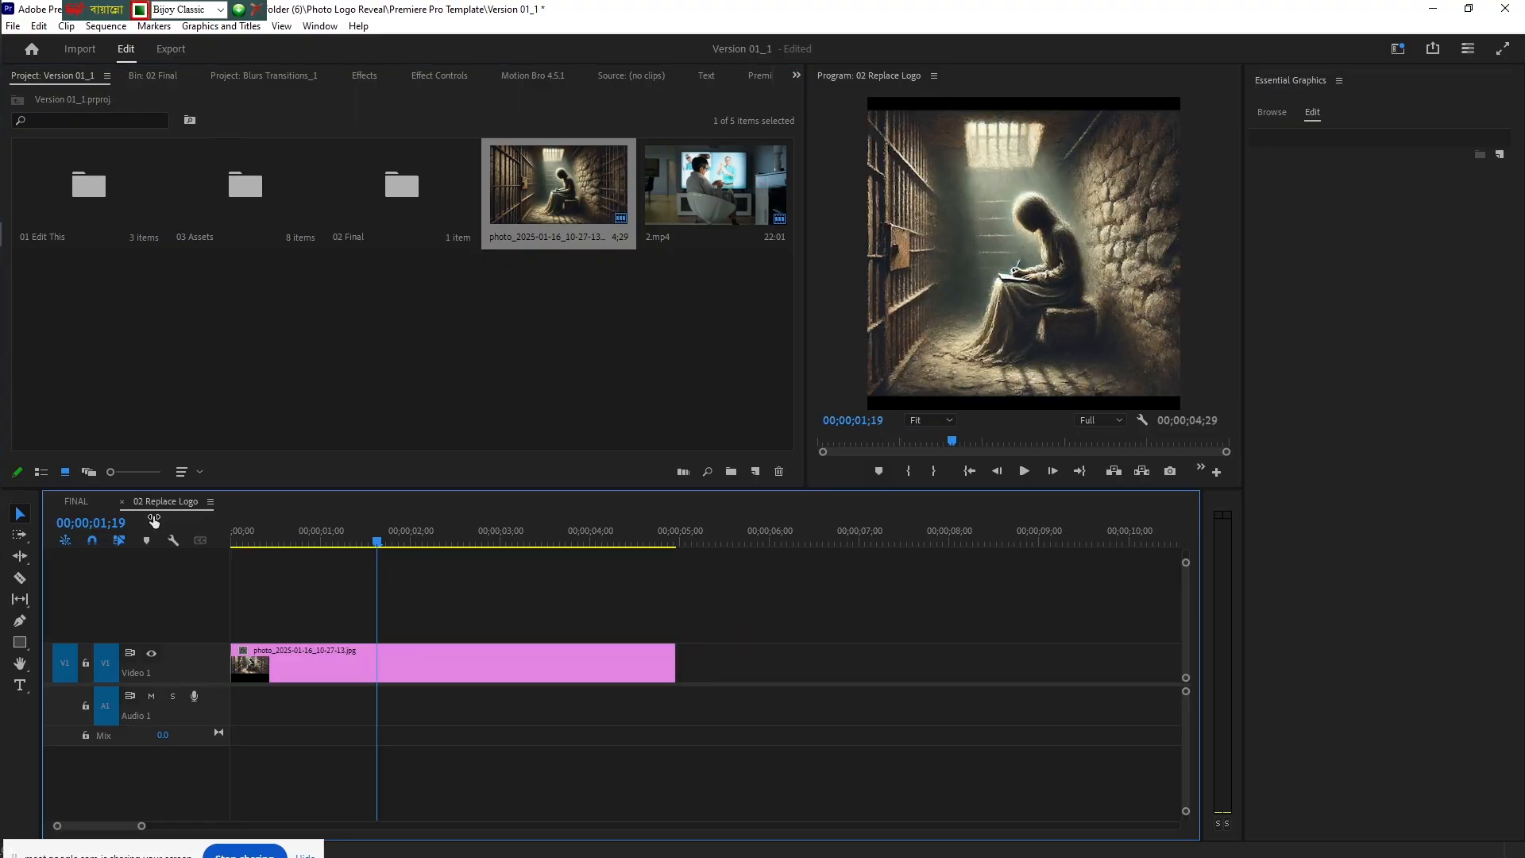
{"action": "left_click", "coordinate": [83, 503]}
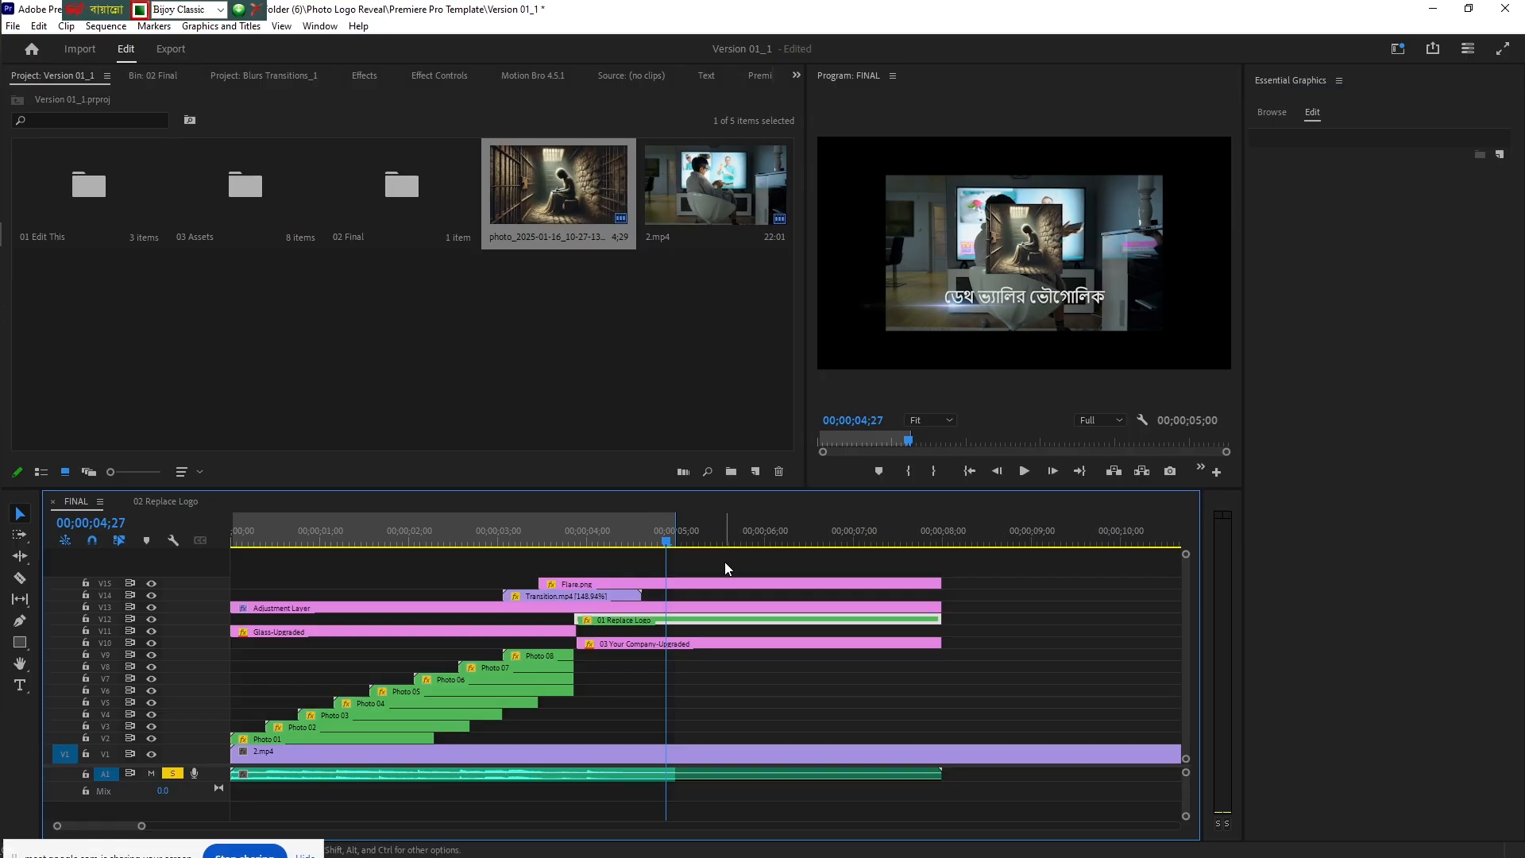
{"action": "mouse_move", "coordinate": [665, 546]}
{"action": "left_mouse_down"}
{"action": "mouse_move", "coordinate": [596, 543]}
{"action": "mouse_move", "coordinate": [790, 550]}
{"action": "mouse_move", "coordinate": [579, 546]}
{"action": "mouse_move", "coordinate": [685, 556]}
{"action": "left_mouse_up"}
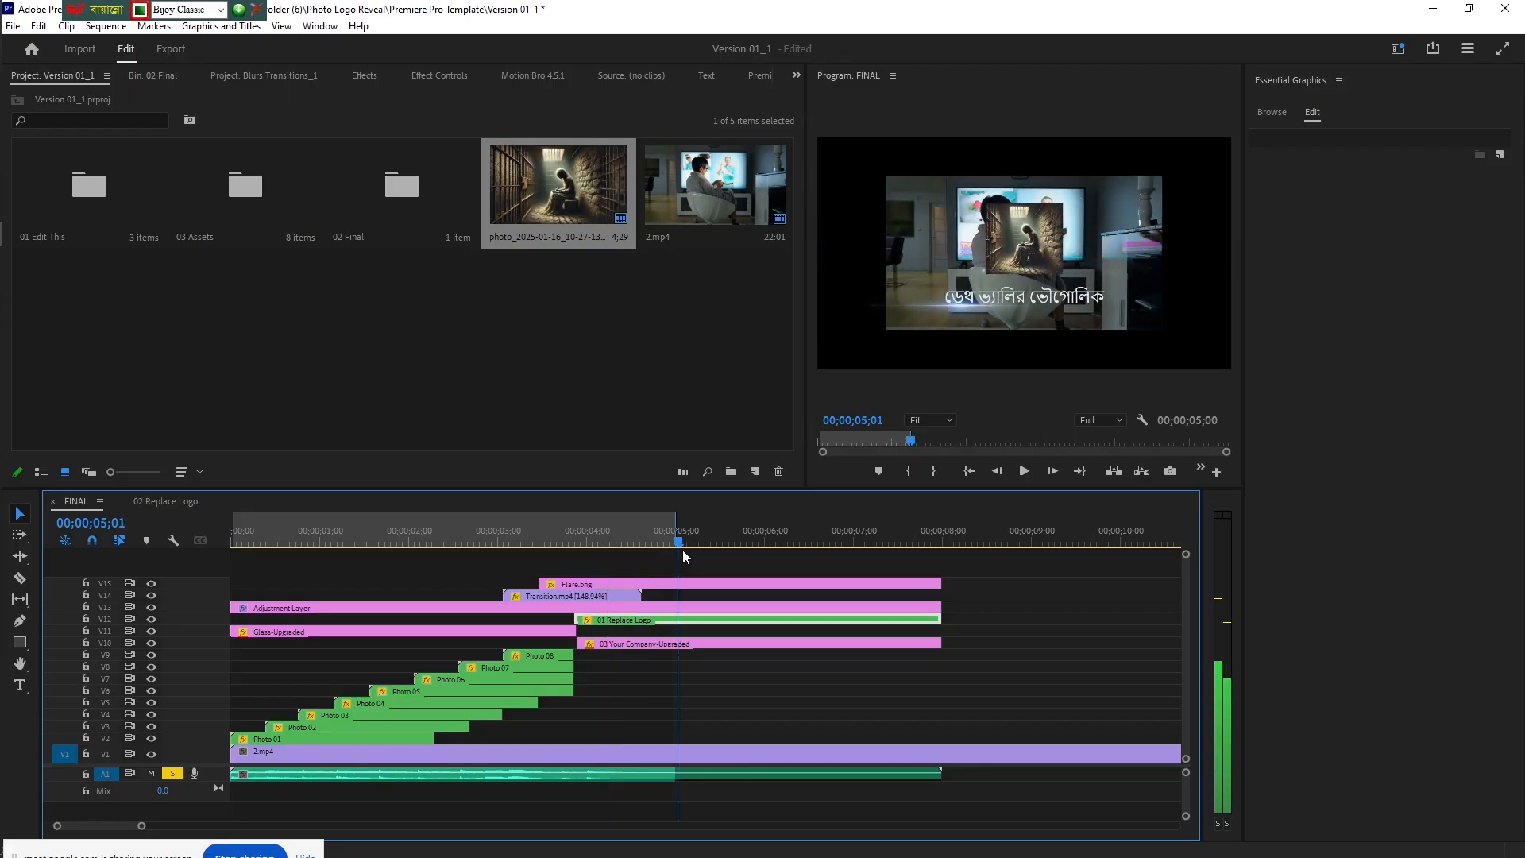
{"action": "left_click_drag", "start_coordinate": [684, 555], "coordinate": [781, 546]}
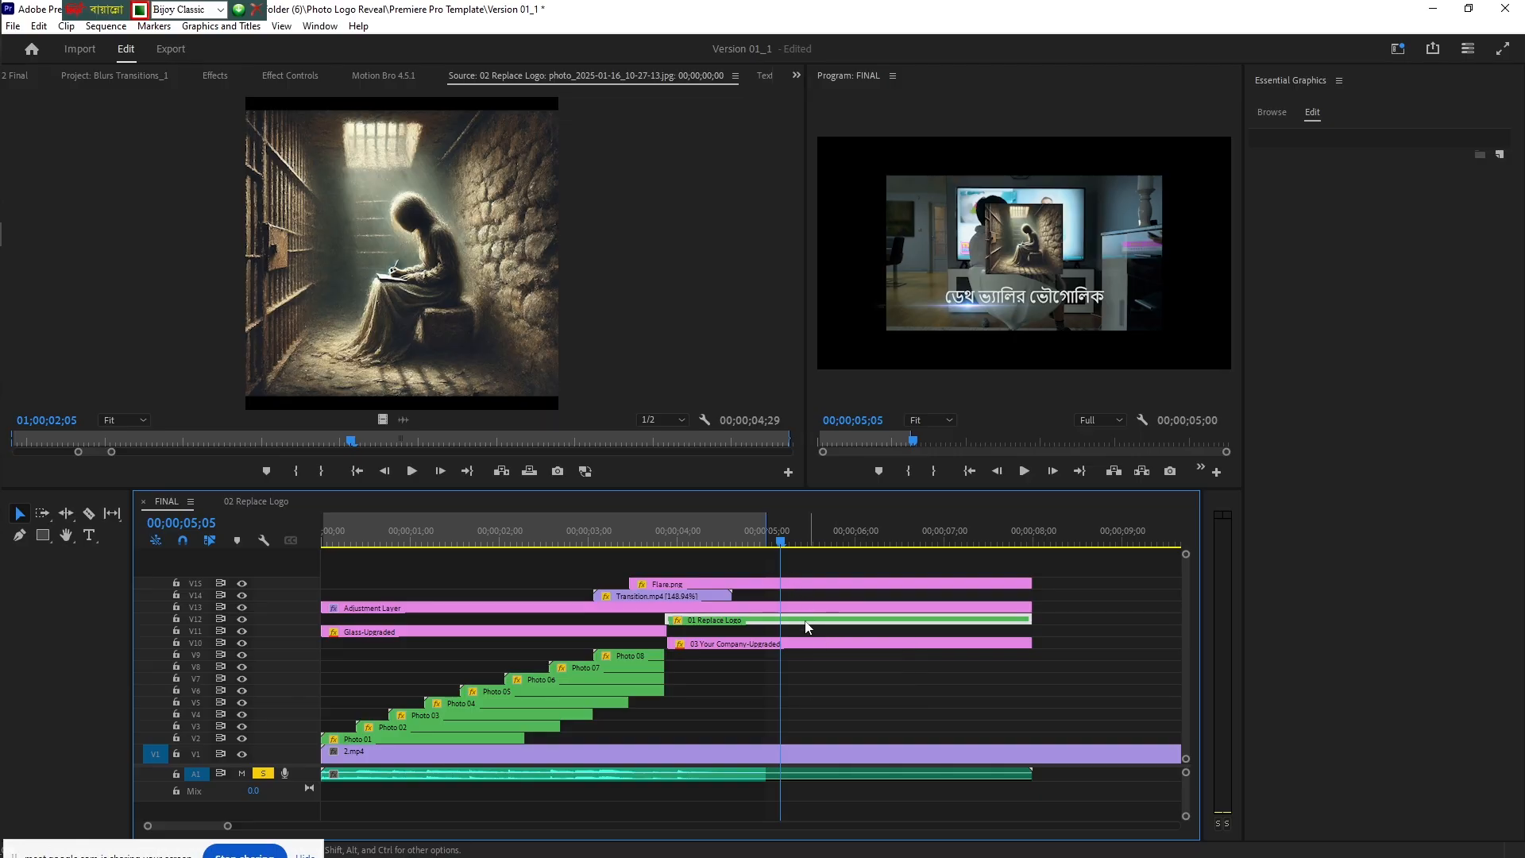
- Delete the 01 Replace Logo clip from V12 and play the FINAL sequence from the start to 00;00;07;17
{"action": "key", "text": "Delete"}
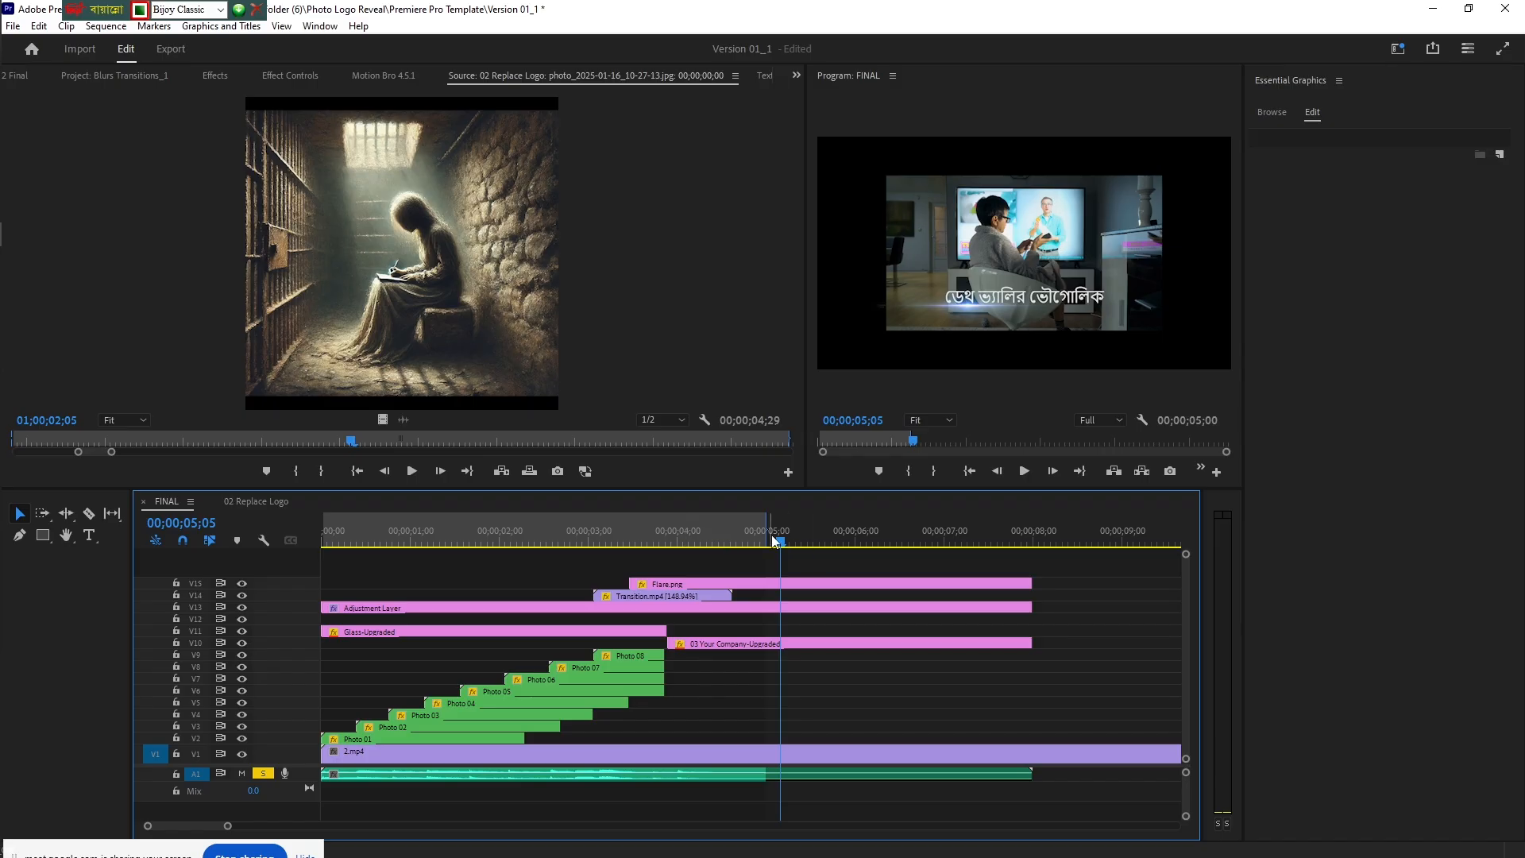
{"action": "left_click_drag", "start_coordinate": [785, 545], "coordinate": [323, 540]}
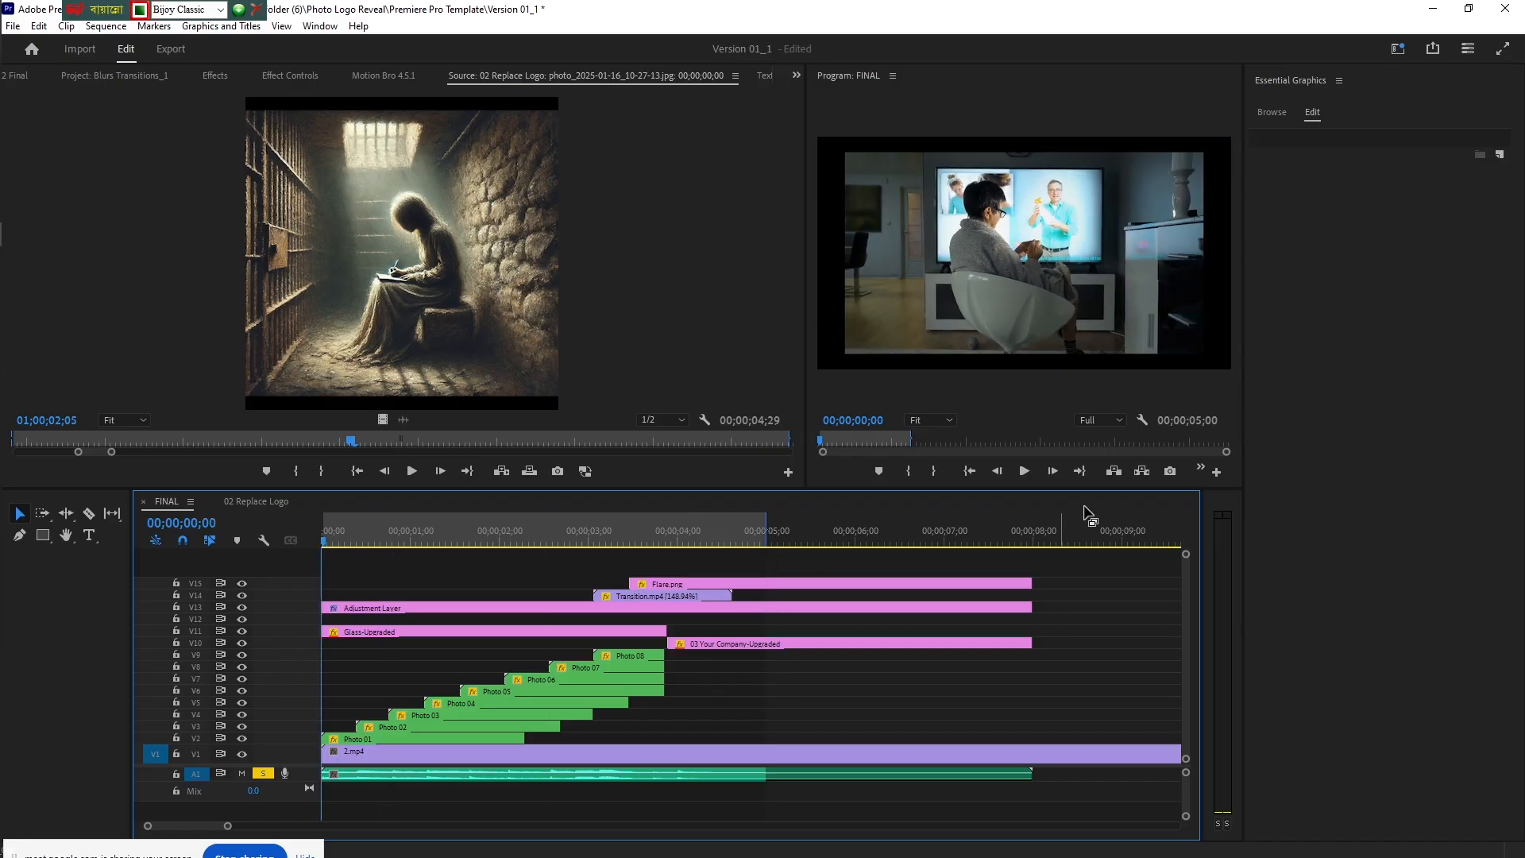
{"action": "left_click", "coordinate": [1022, 471]}
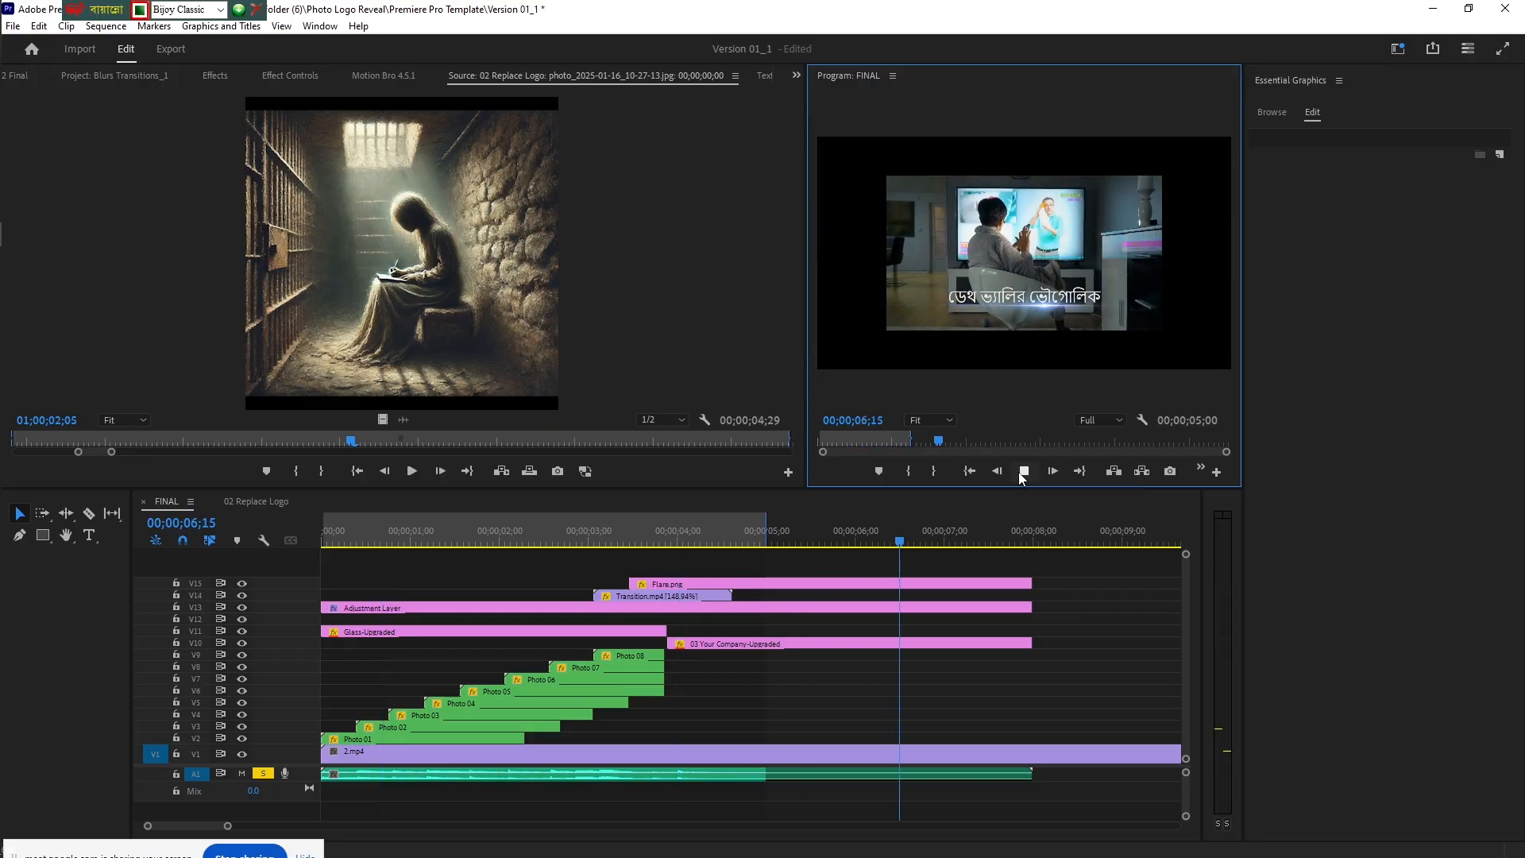
{"action": "left_click", "coordinate": [1021, 474]}
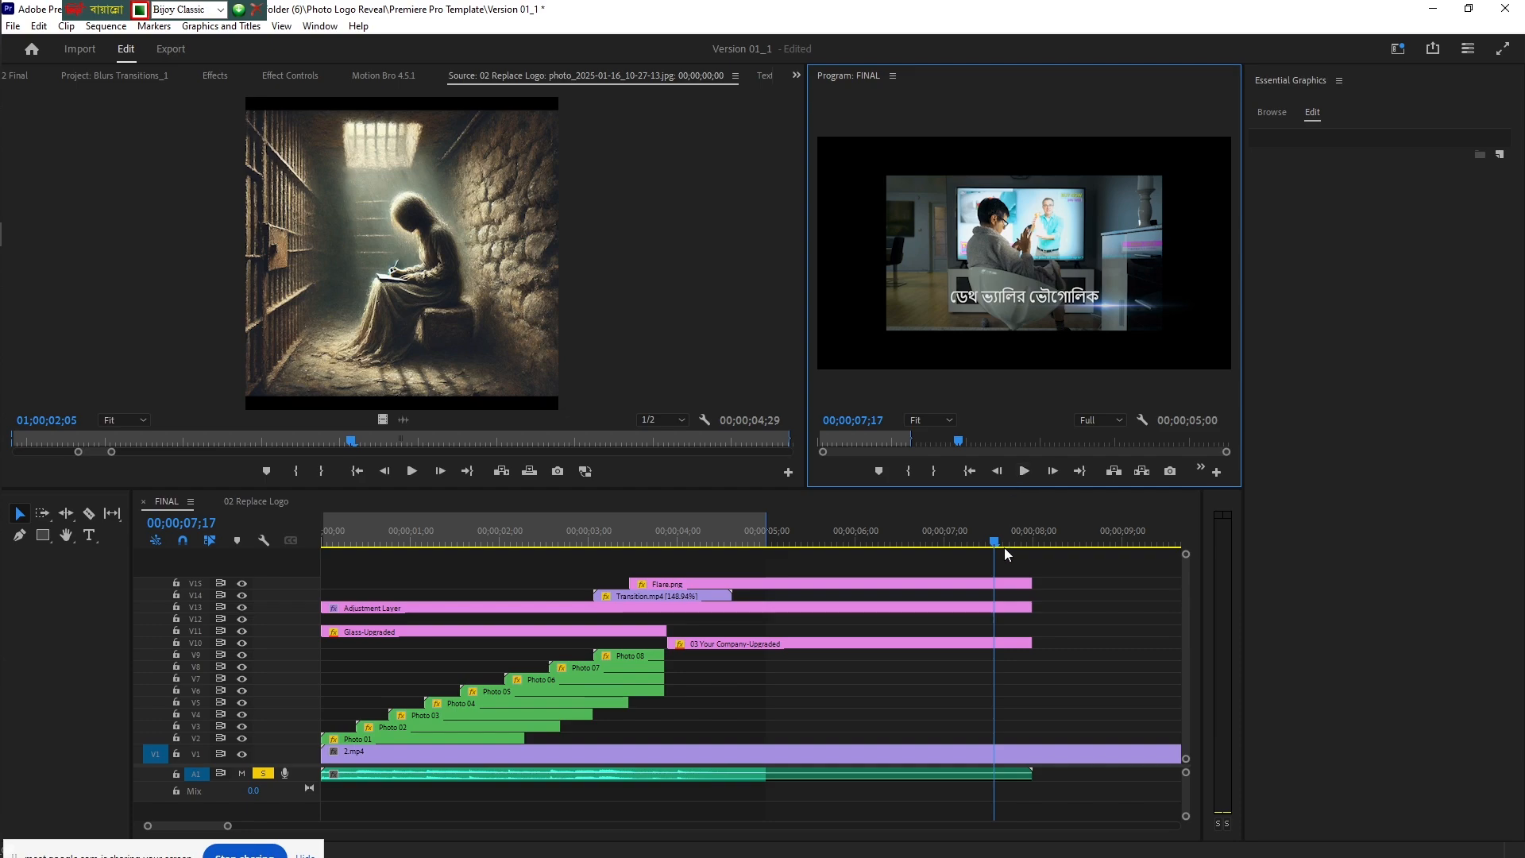
- Replay the title section of the FINAL sequence from 00;00;04;03 to 00;00;06;28
{"action": "left_click_drag", "start_coordinate": [999, 546], "coordinate": [844, 547]}
{"action": "left_click", "coordinate": [686, 518]}
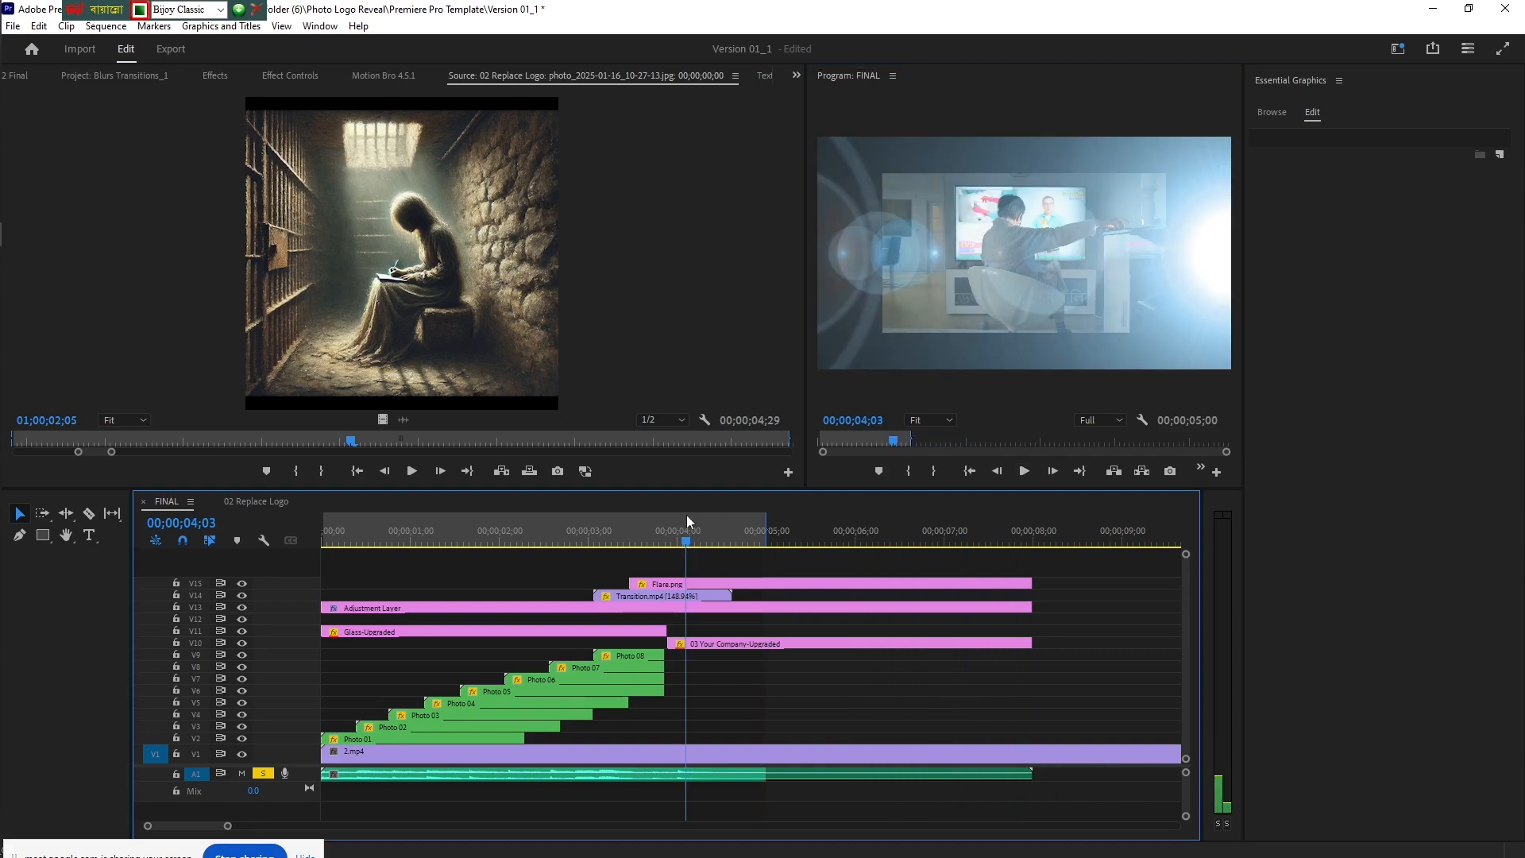
{"action": "left_click", "coordinate": [1023, 471]}
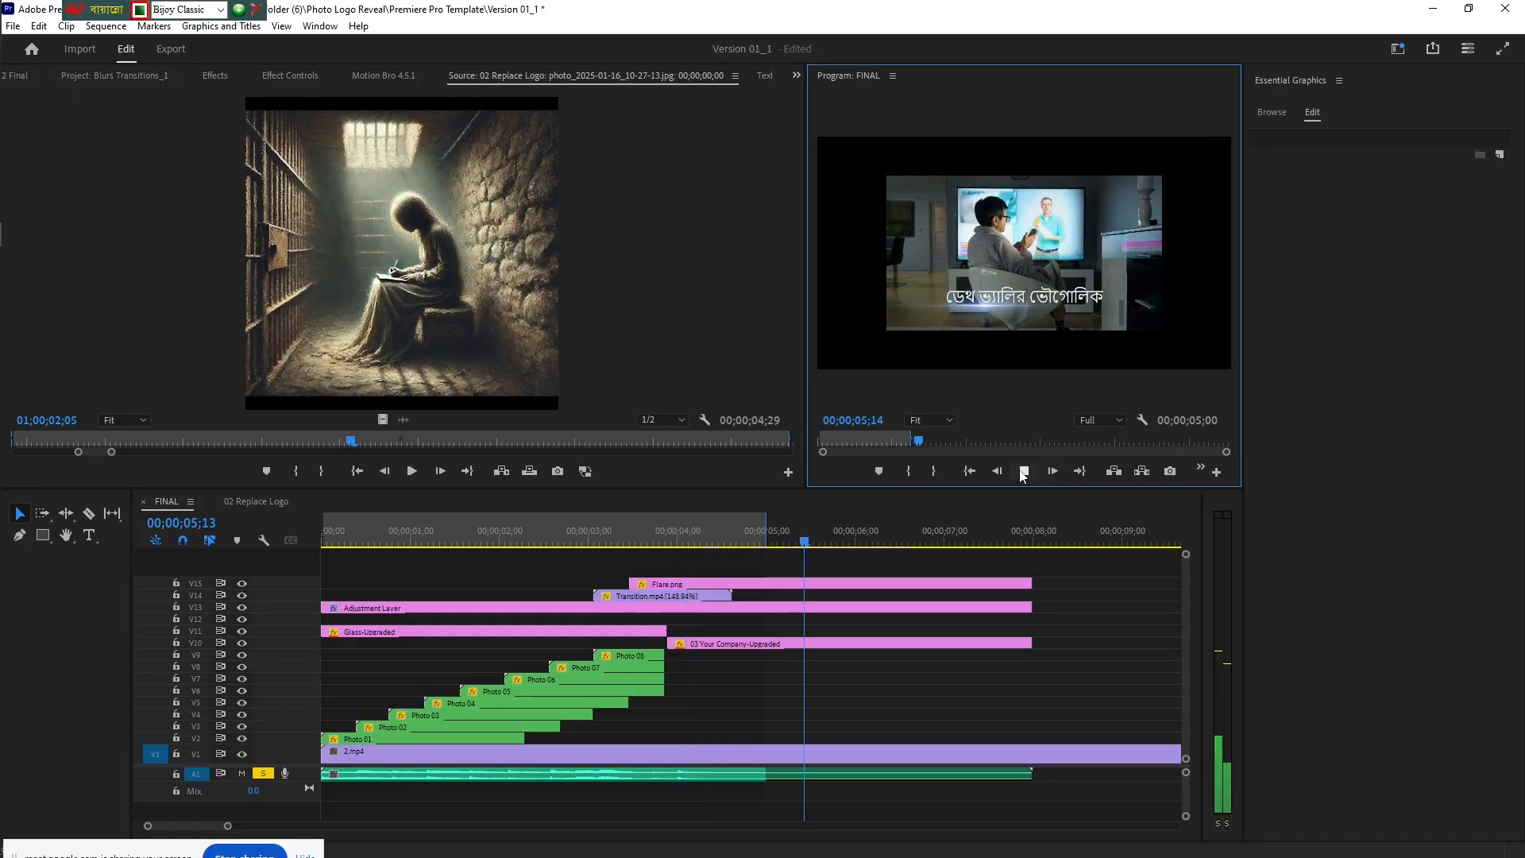
{"action": "left_click", "coordinate": [1023, 471]}
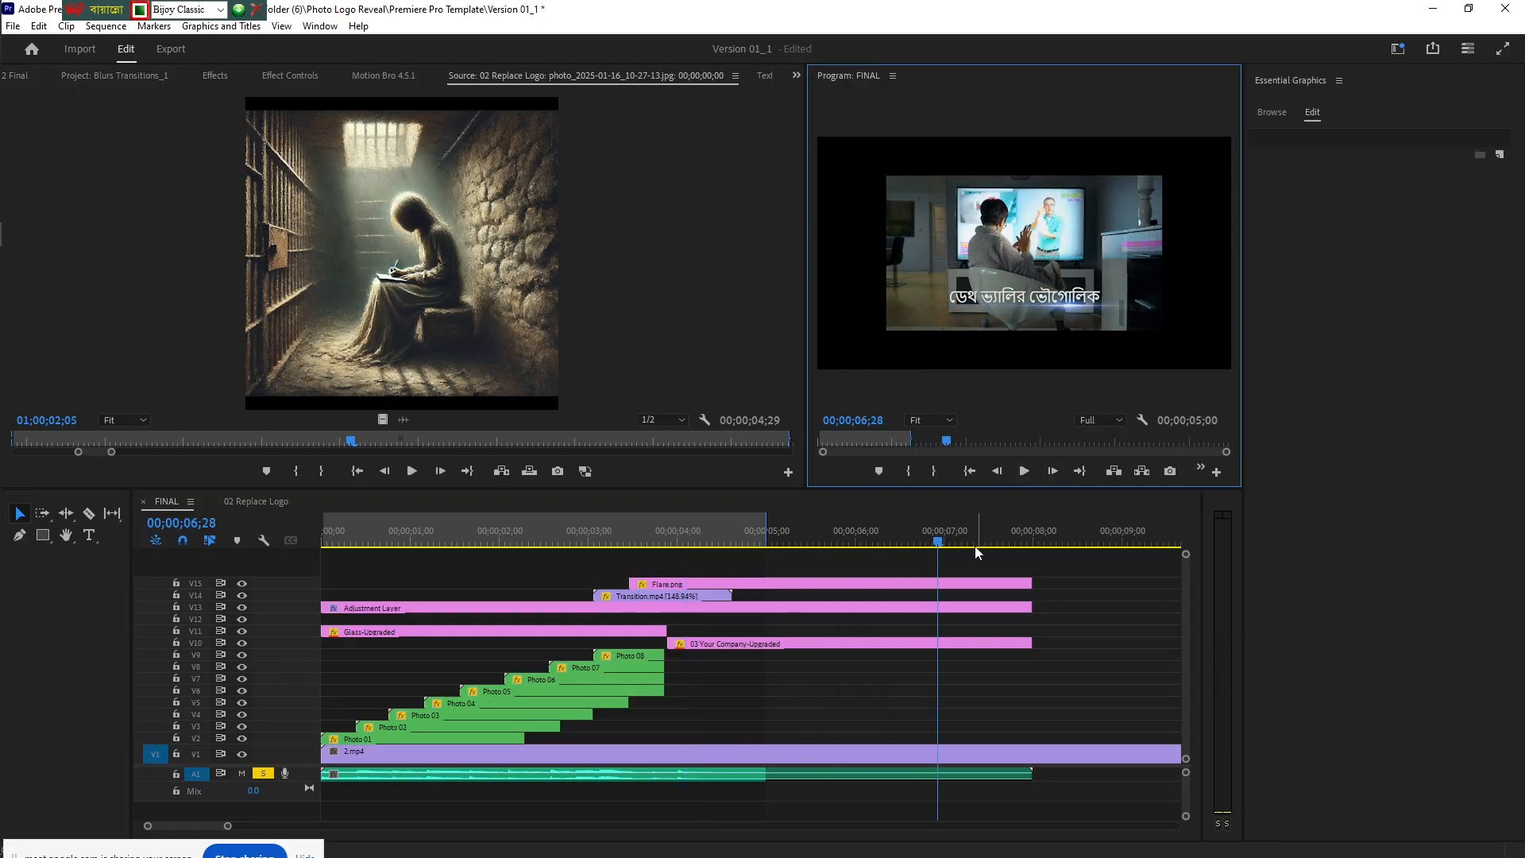
- Delete the imported photo from the Blurs Transitions_1 project
{"action": "left_click", "coordinate": [18, 75]}
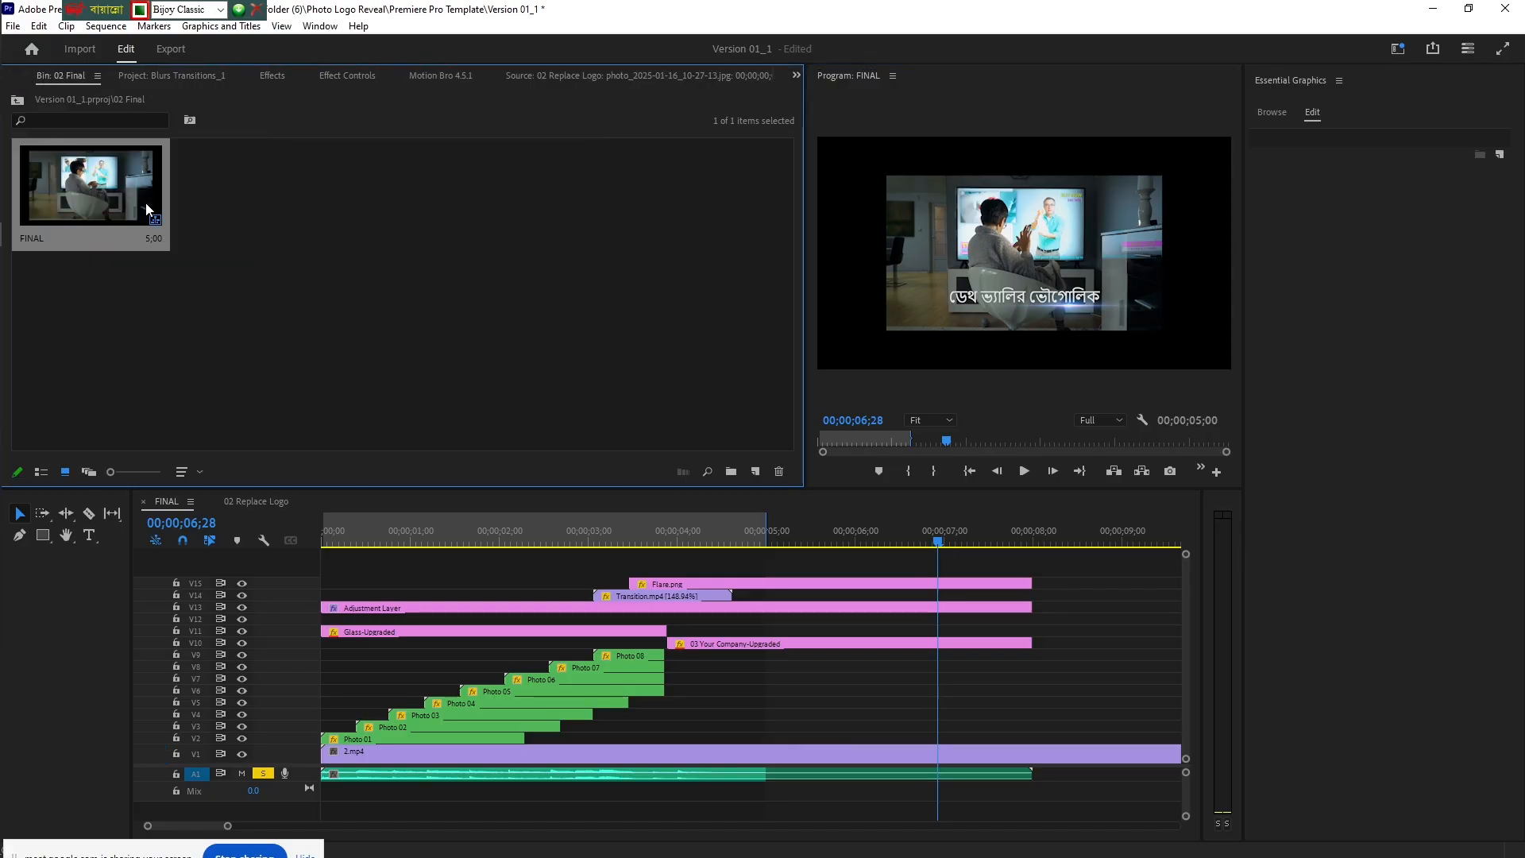
{"action": "left_click", "coordinate": [172, 76]}
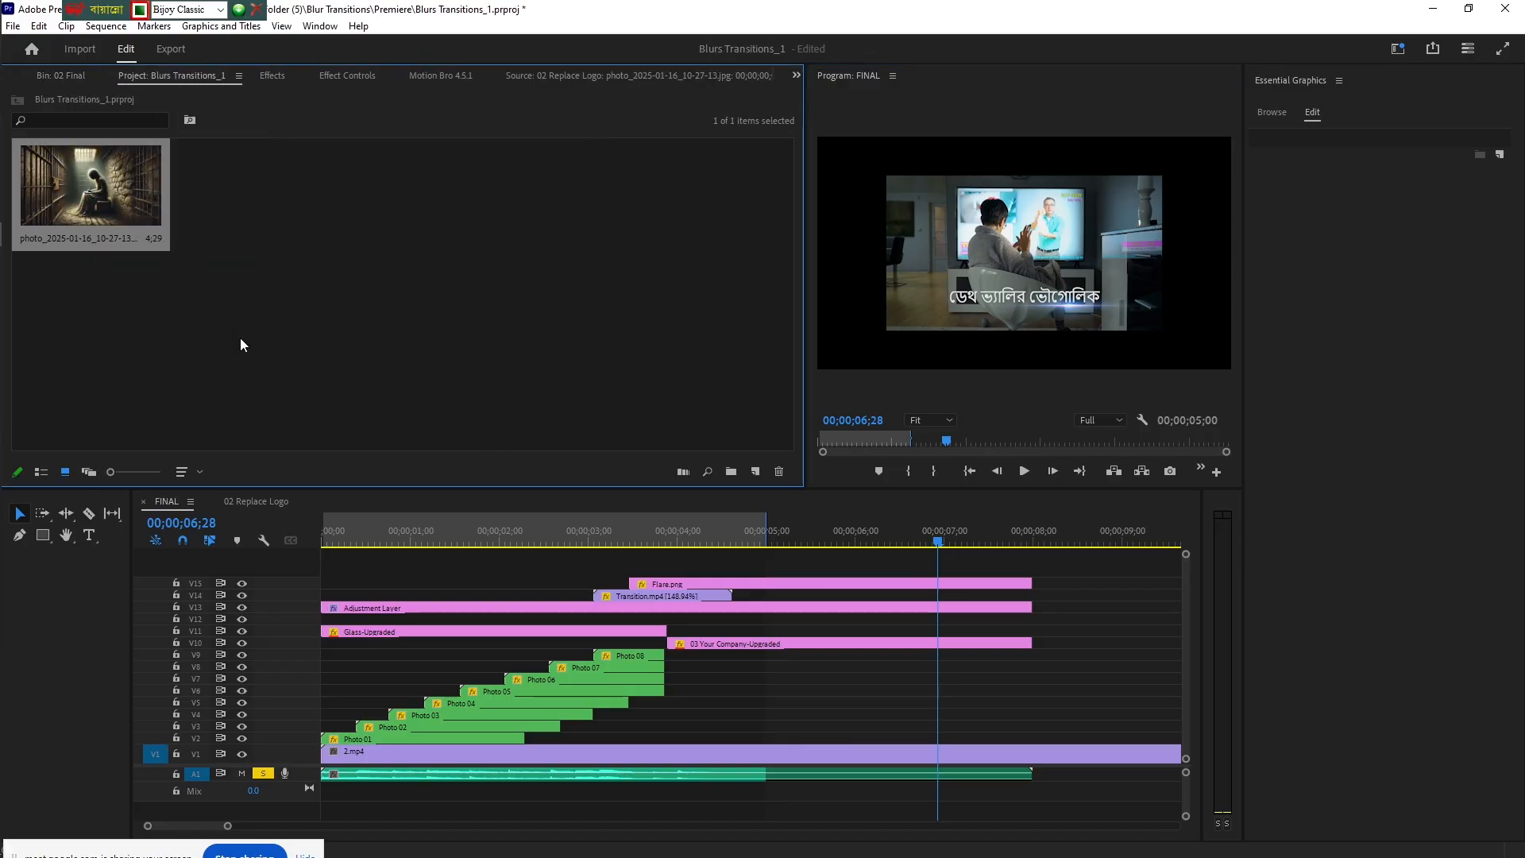
{"action": "left_click_drag", "start_coordinate": [242, 340], "coordinate": [68, 185]}
{"action": "key", "text": "Delete"}
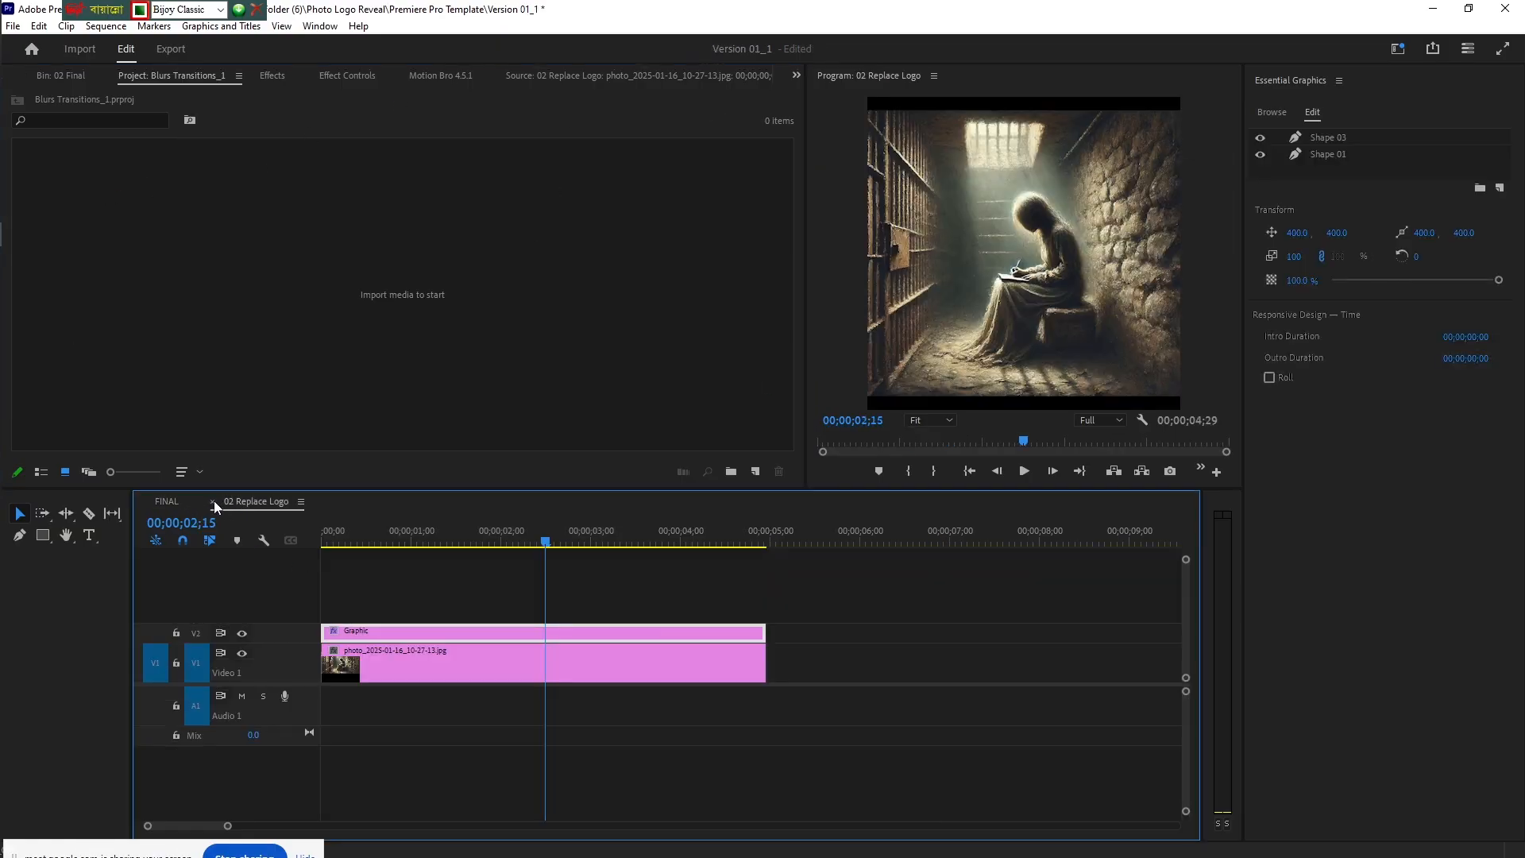
- Close the 02 Replace Logo and FINAL sequences and delete FINAL from the 02 Final bin
{"action": "left_click", "coordinate": [213, 501]}
{"action": "left_click", "coordinate": [145, 502]}
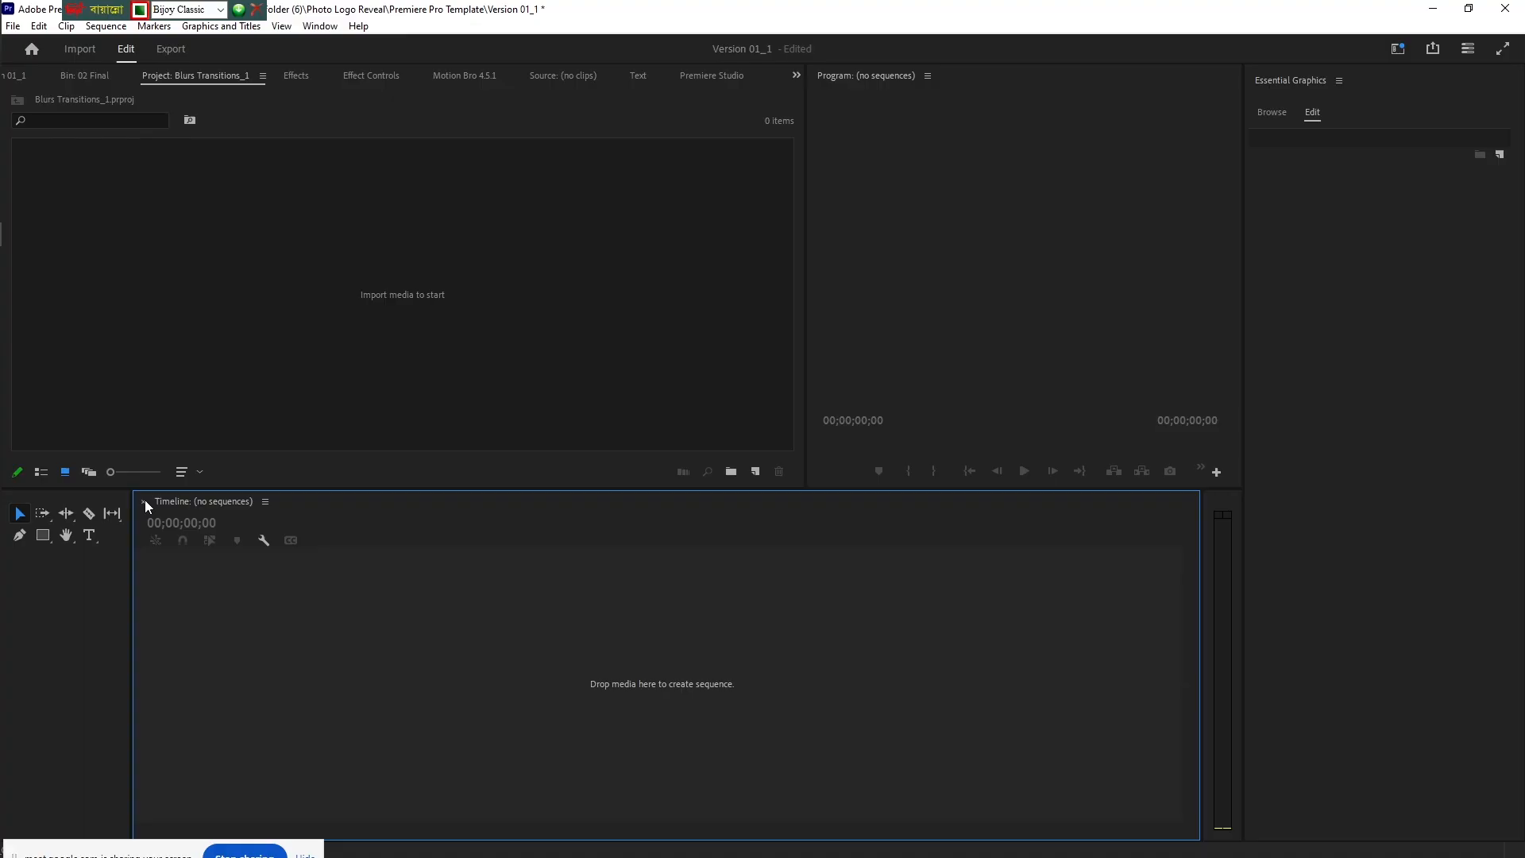
{"action": "left_click", "coordinate": [87, 82]}
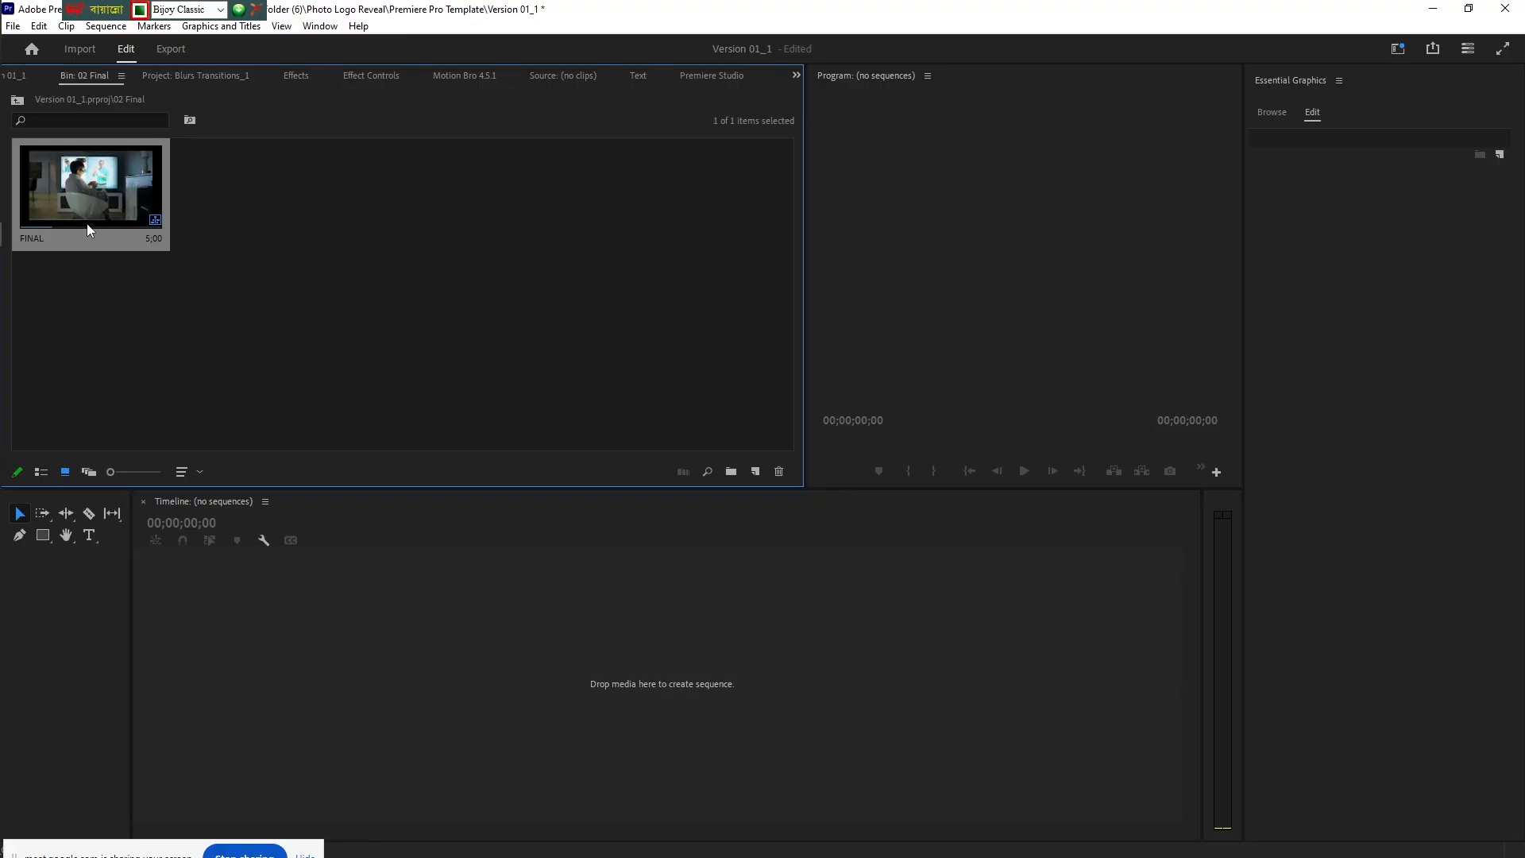
{"action": "key", "text": "Delete"}
- Delete all remaining bins and media from the Version 01_1 project
{"action": "left_click", "coordinate": [795, 75]}
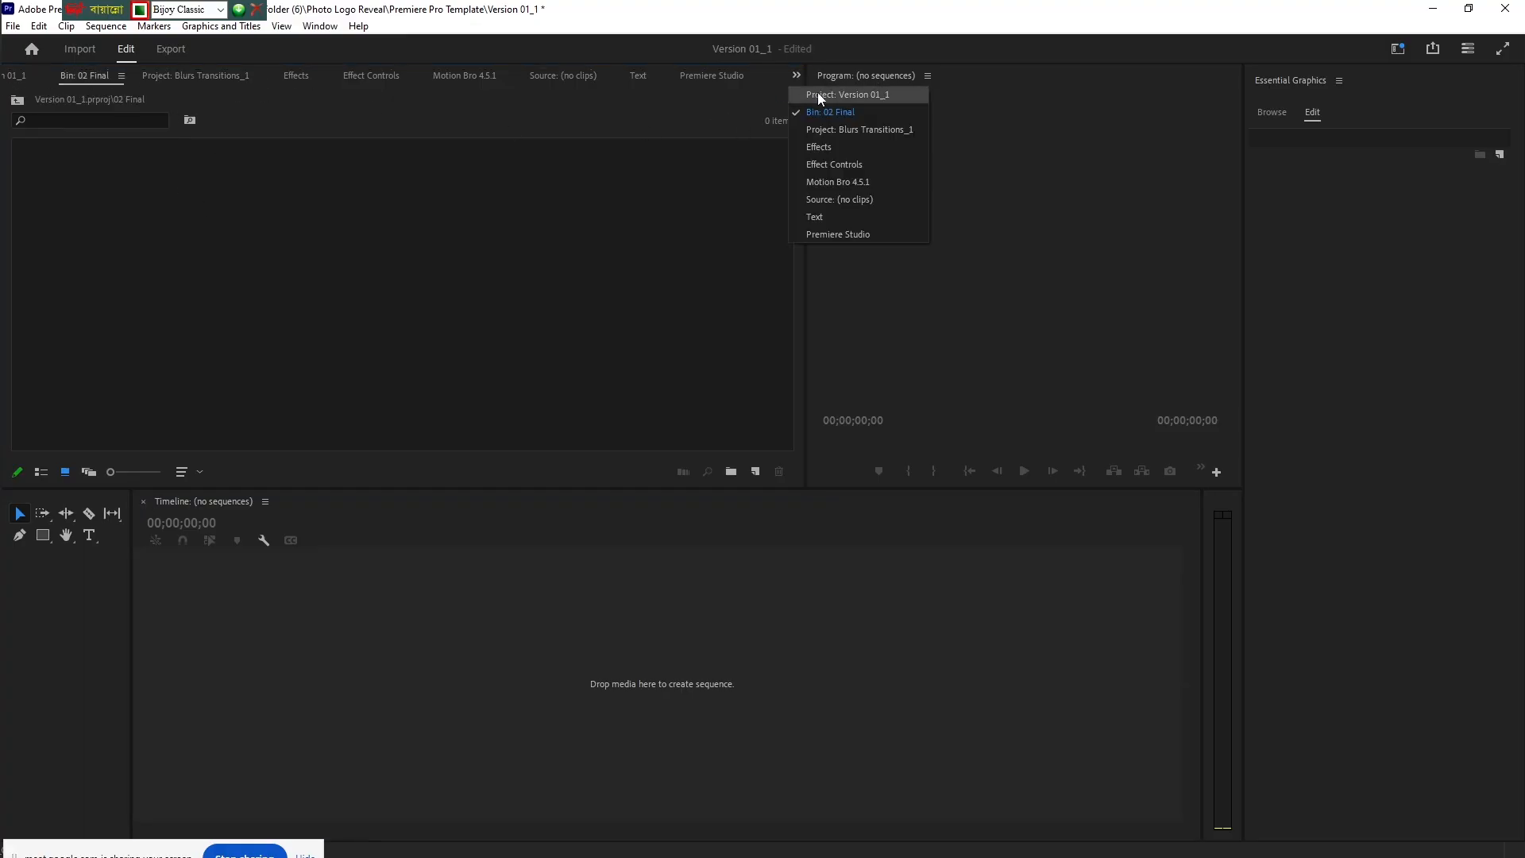
{"action": "left_click", "coordinate": [817, 92]}
{"action": "left_click_drag", "start_coordinate": [762, 357], "coordinate": [3, 143]}
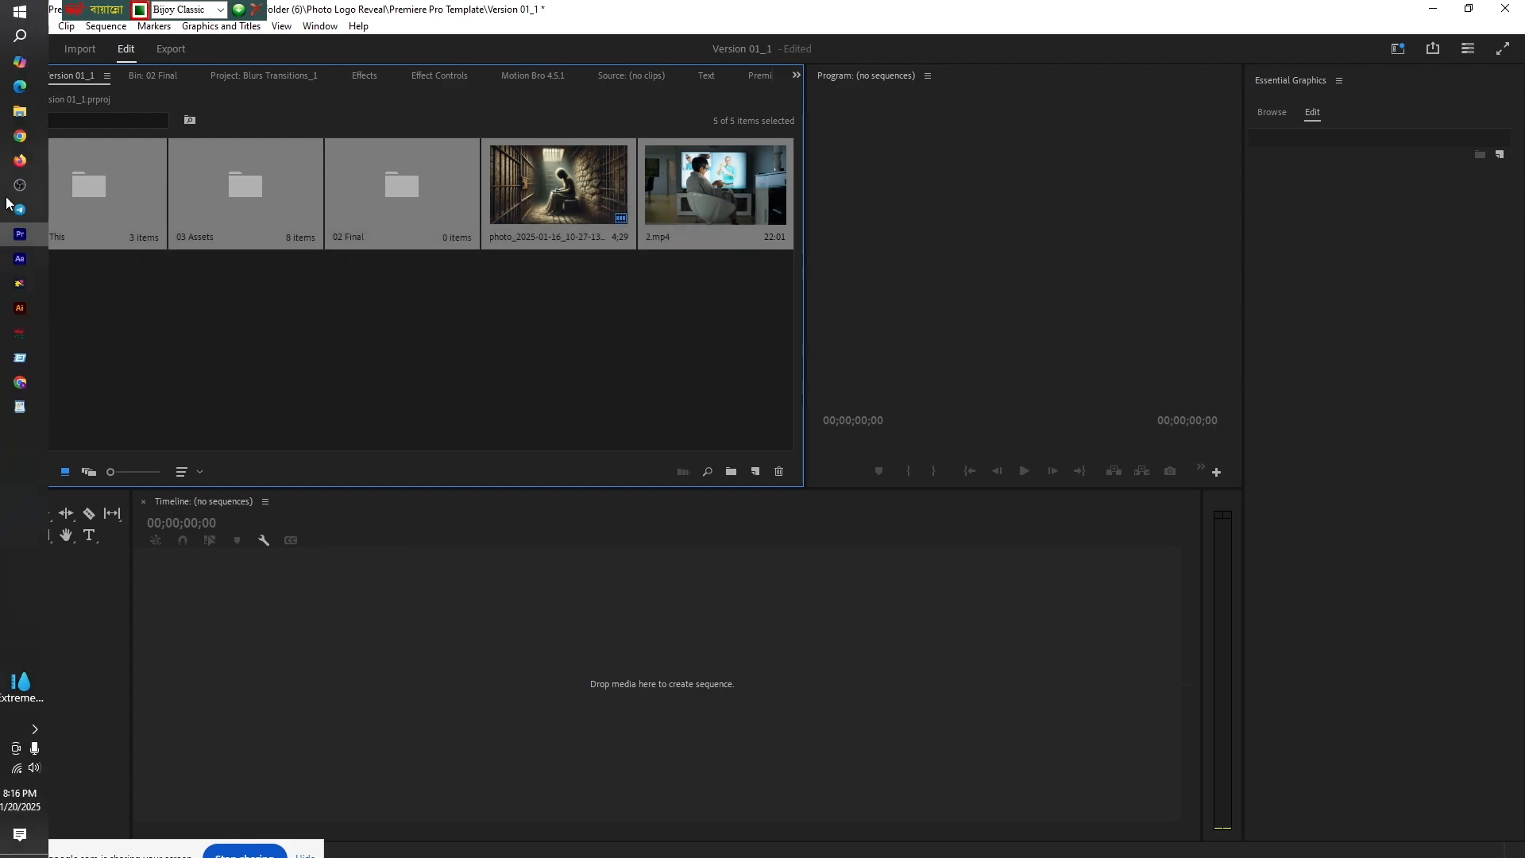
{"action": "key", "text": "Delete"}
{"action": "double_click", "coordinate": [268, 319]}
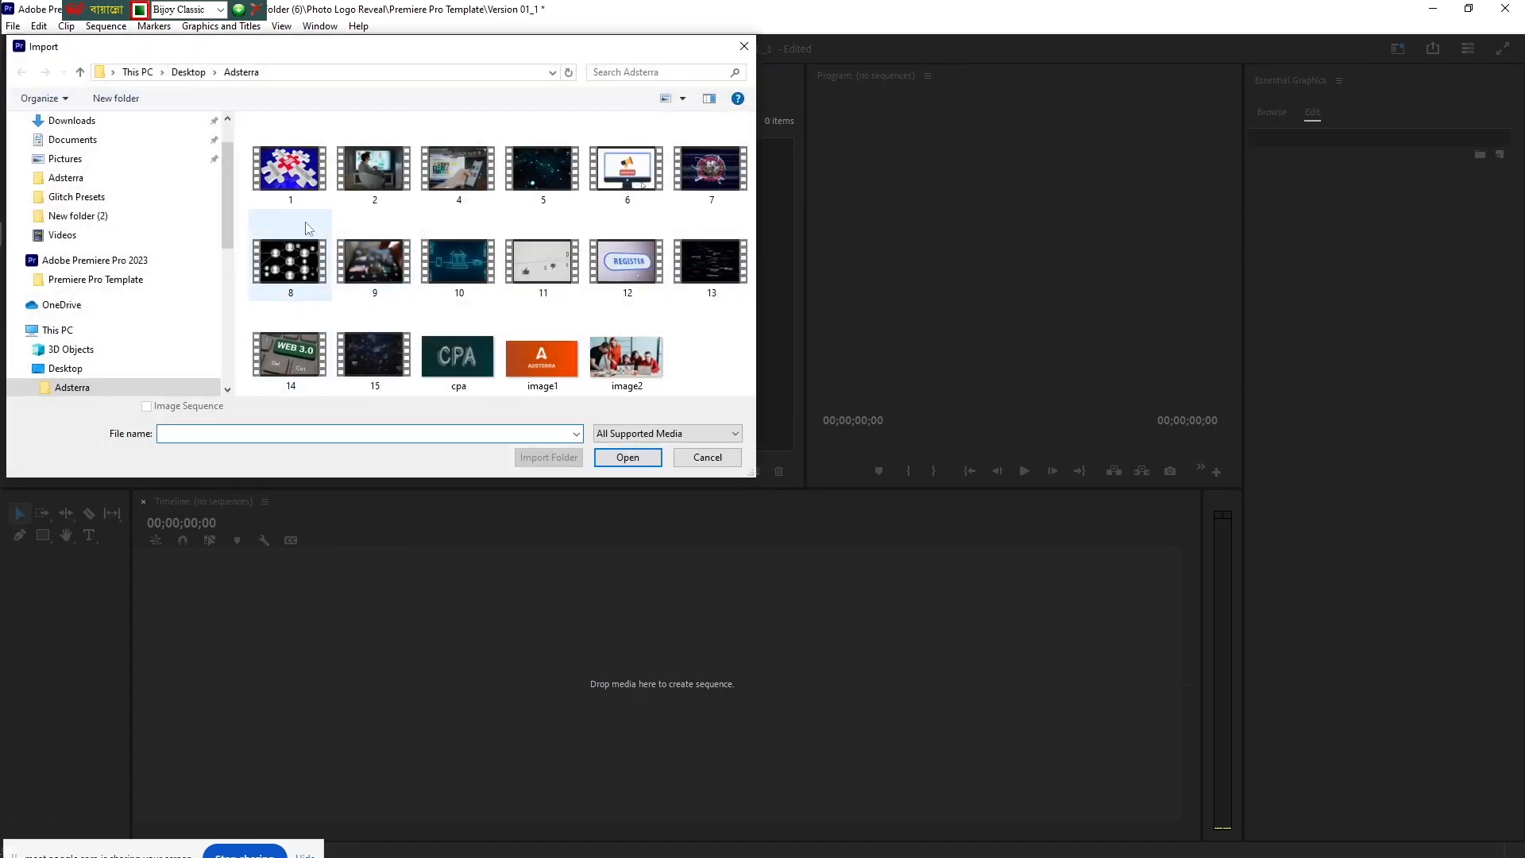
{"action": "left_click", "coordinate": [745, 33]}
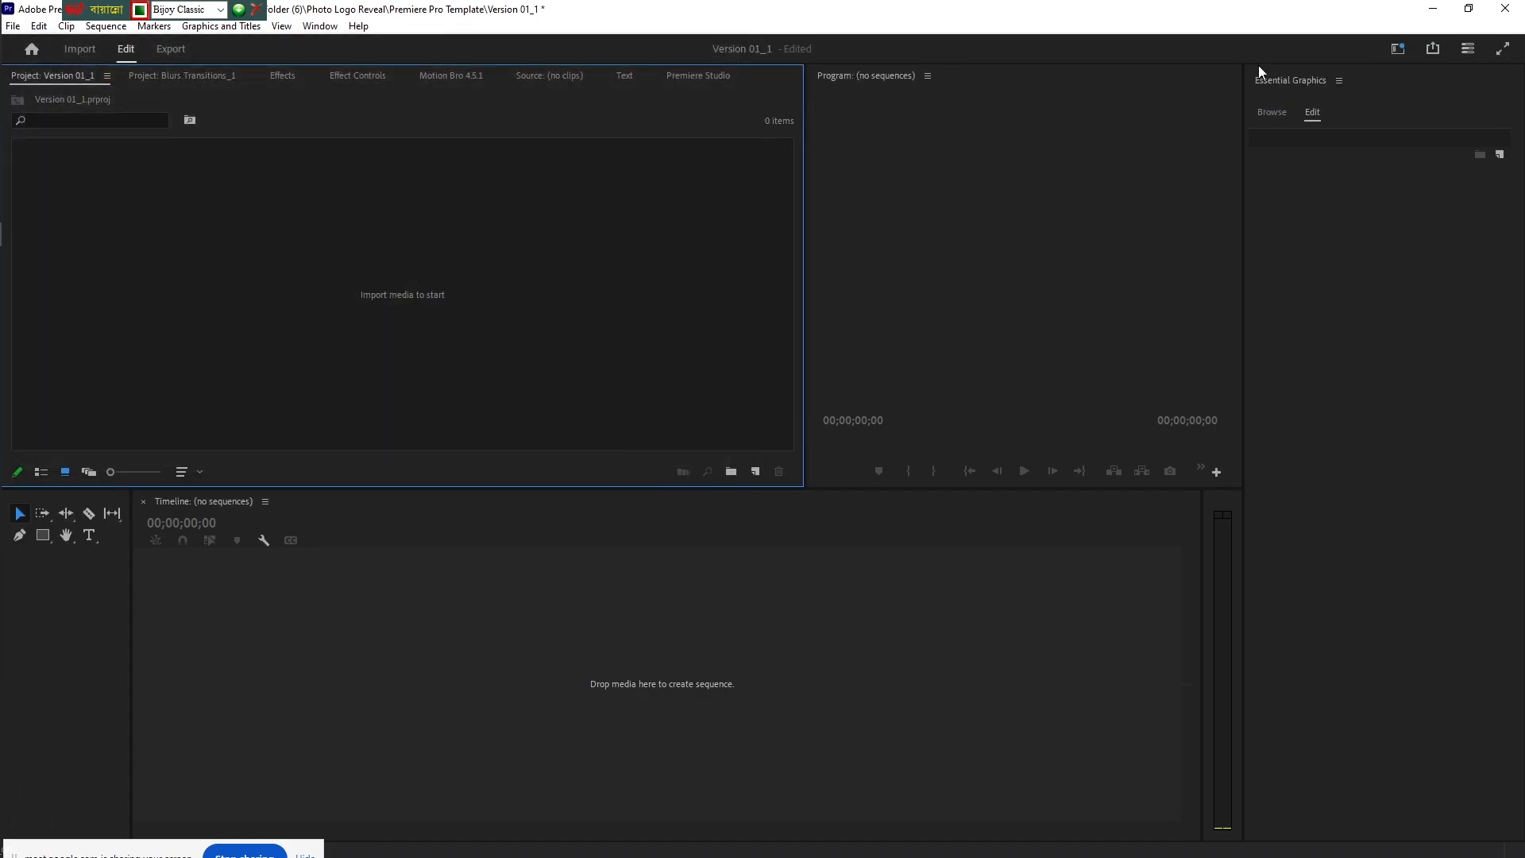
- Switch to File Explorer and delete the Version 01_1 project file from the Premiere Pro Template folder
{"action": "left_click", "coordinate": [1433, 9]}
{"action": "left_click", "coordinate": [374, 156]}
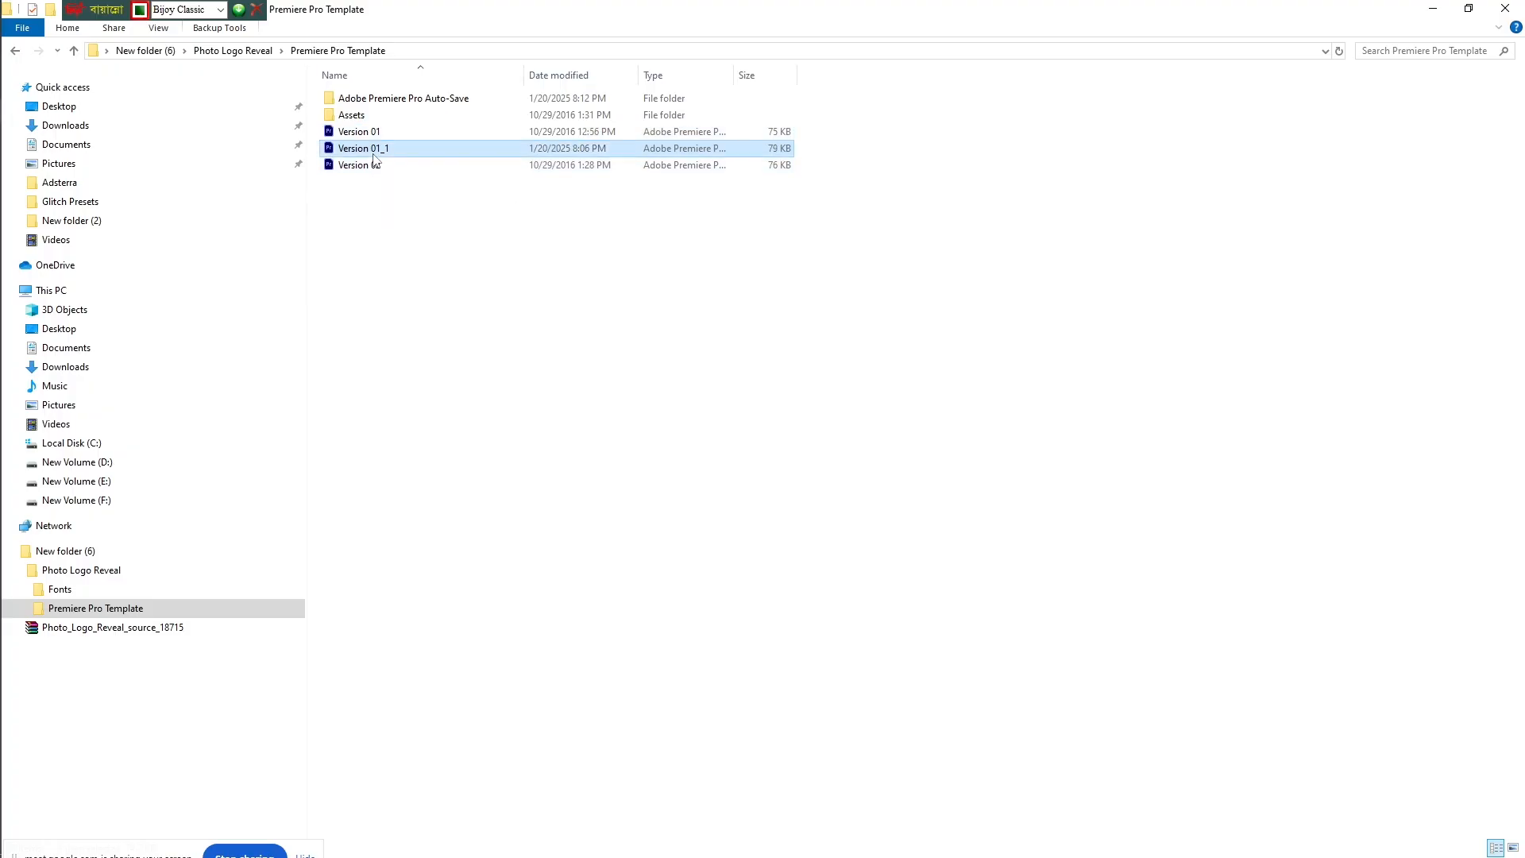
{"action": "key", "text": "Delete"}
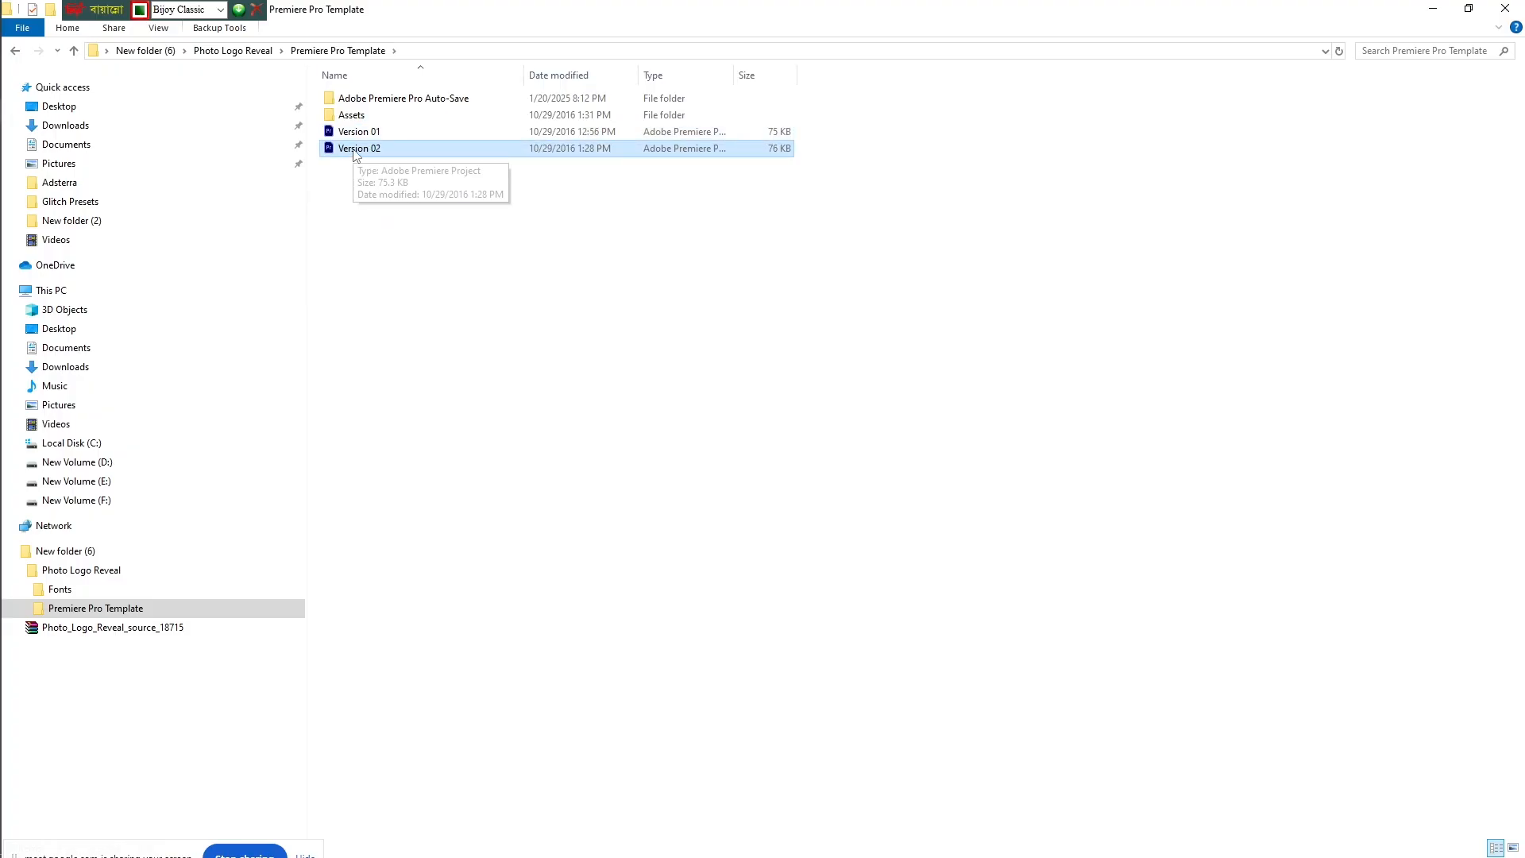
- Open the Version 02 project, converting it as Version 02_1 and accepting the legacy title upgrade and font substitution
{"action": "double_click", "coordinate": [348, 152]}
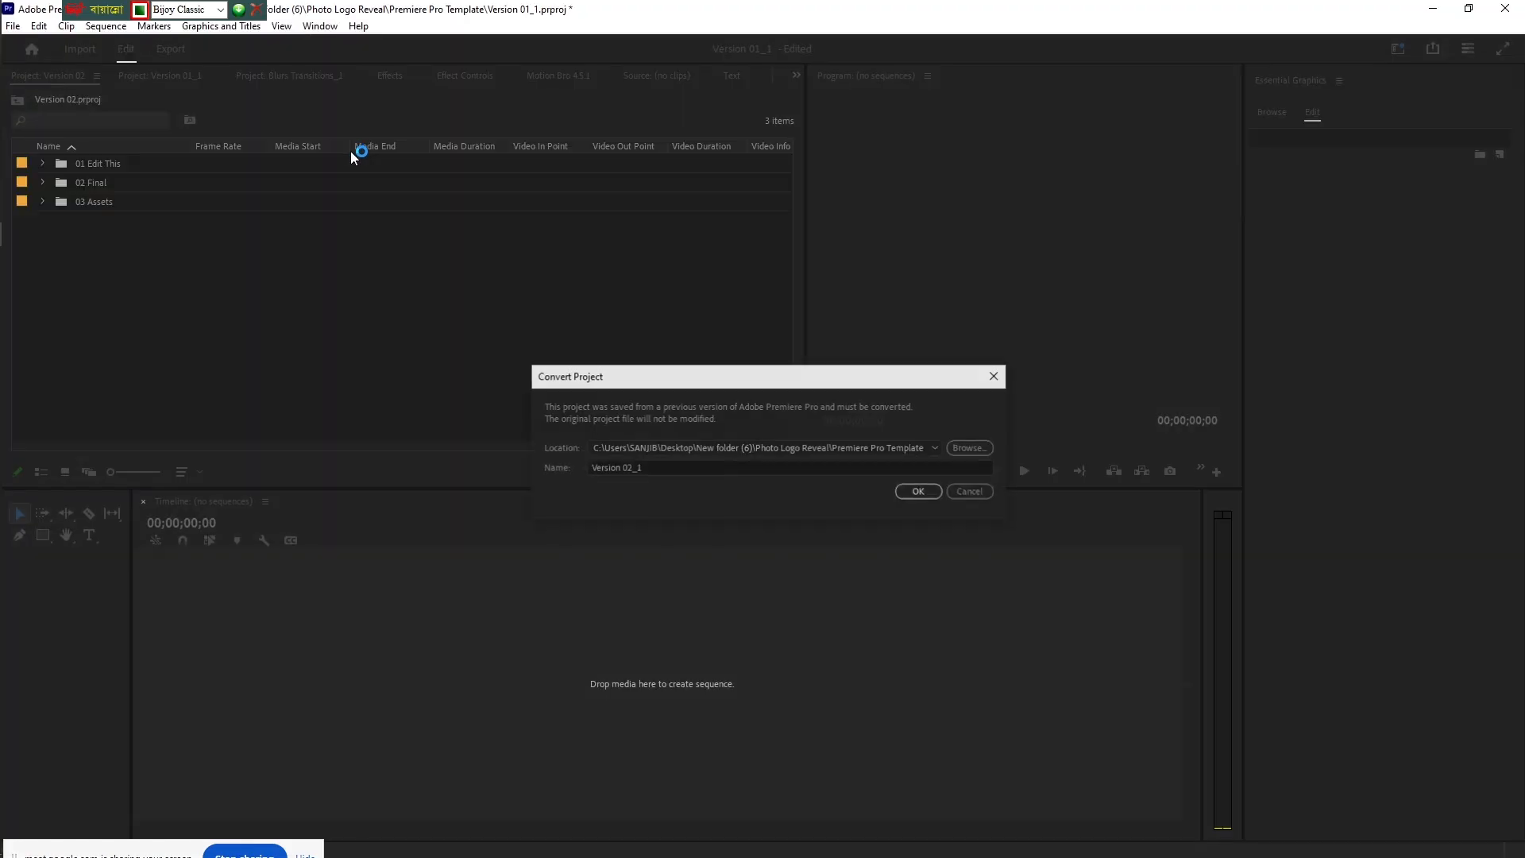
{"action": "left_click", "coordinate": [925, 488]}
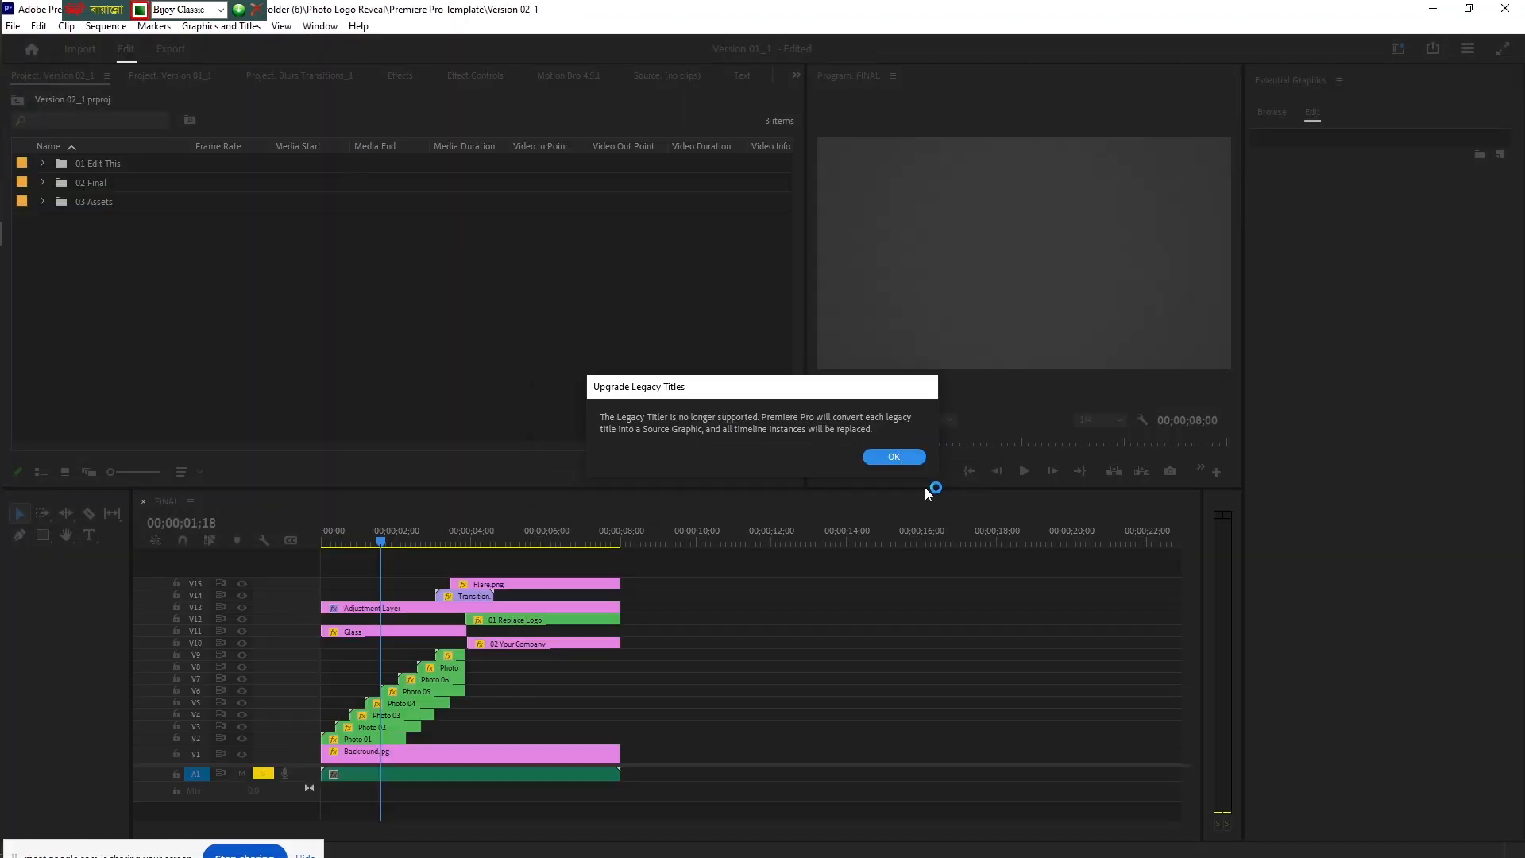
{"action": "left_click", "coordinate": [894, 458]}
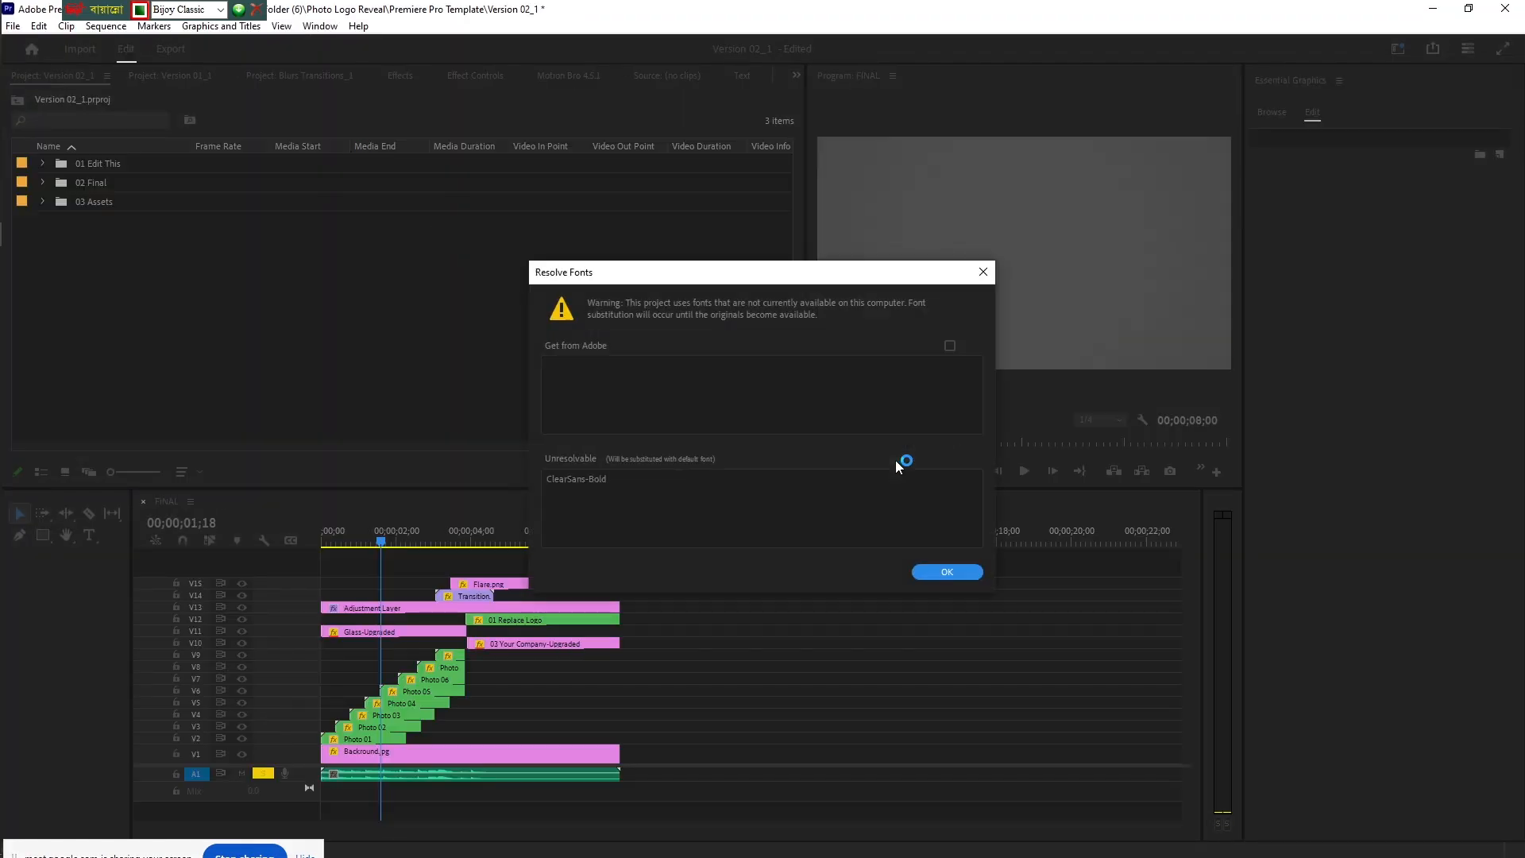
{"action": "left_click", "coordinate": [949, 572]}
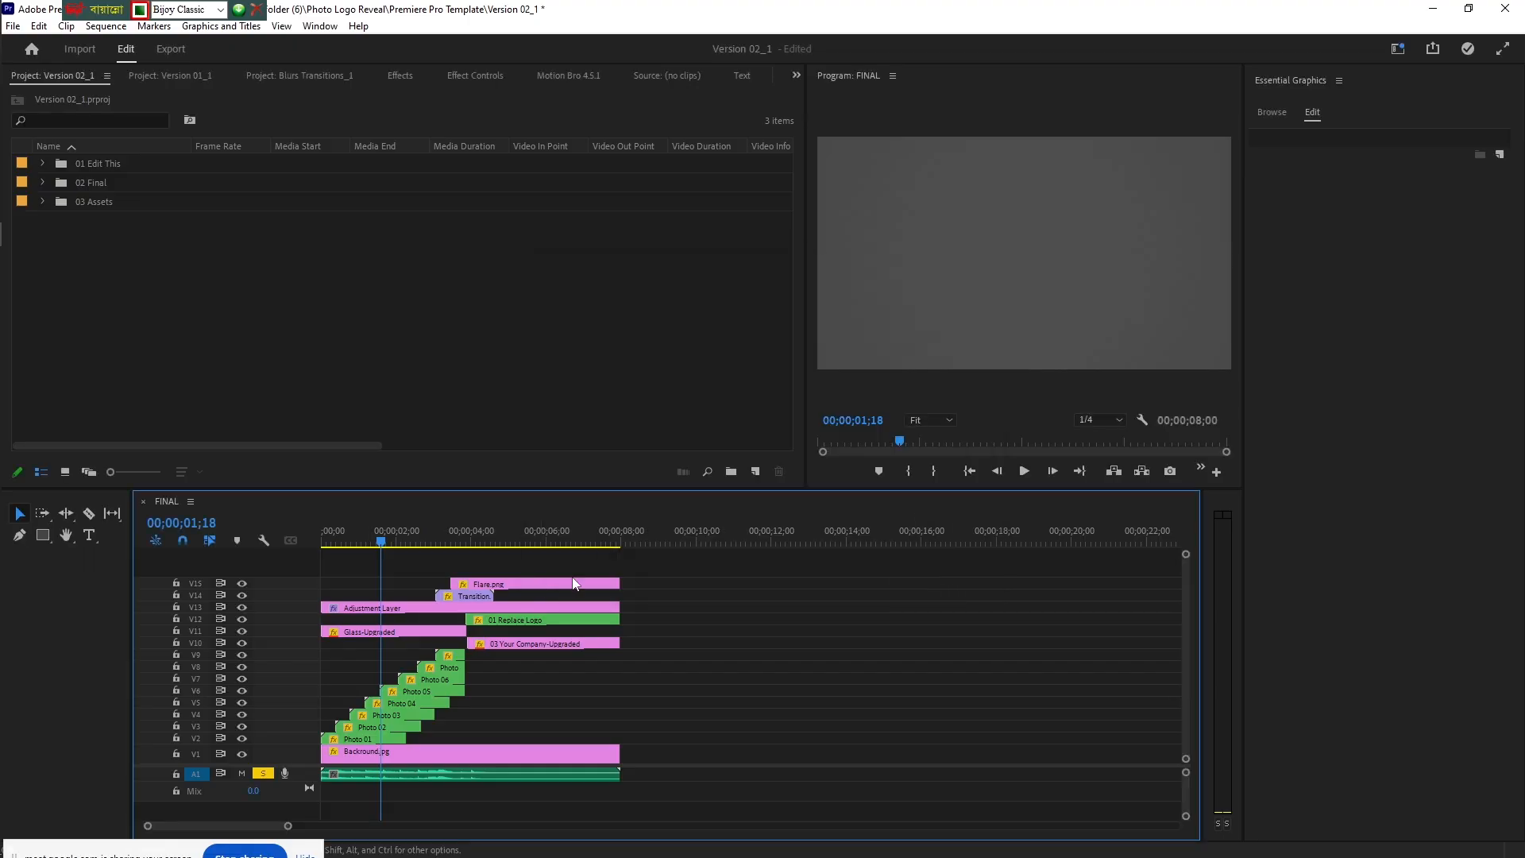
- Scrub through the FINAL sequence from 00;00;01;18 to 00;00;05;20 to preview the photos and logo reveal
{"action": "left_click_drag", "start_coordinate": [390, 548], "coordinate": [532, 578]}
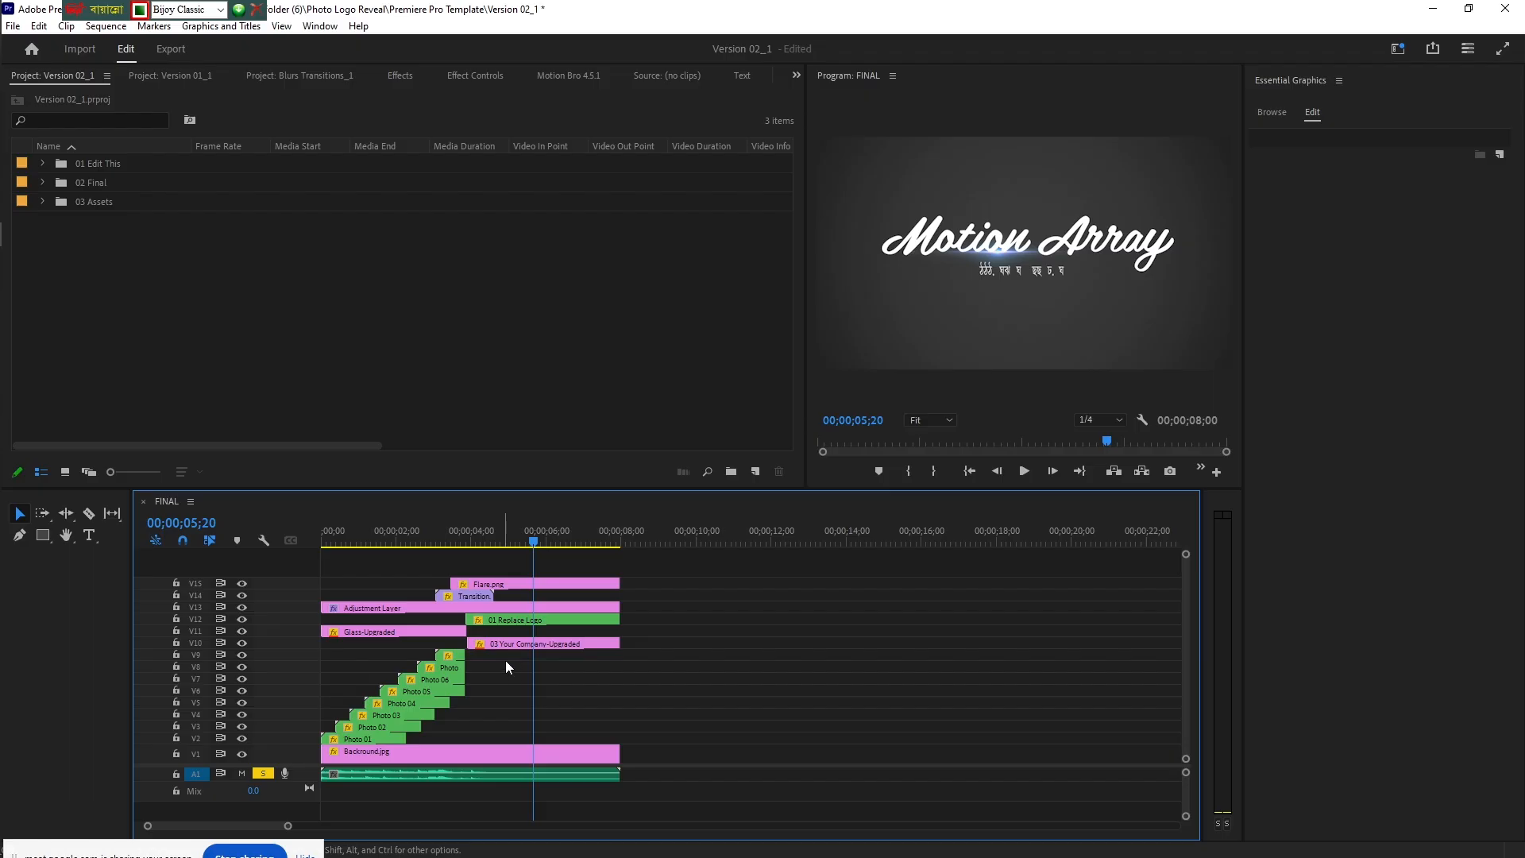
{"action": "left_click", "coordinate": [213, 10]}
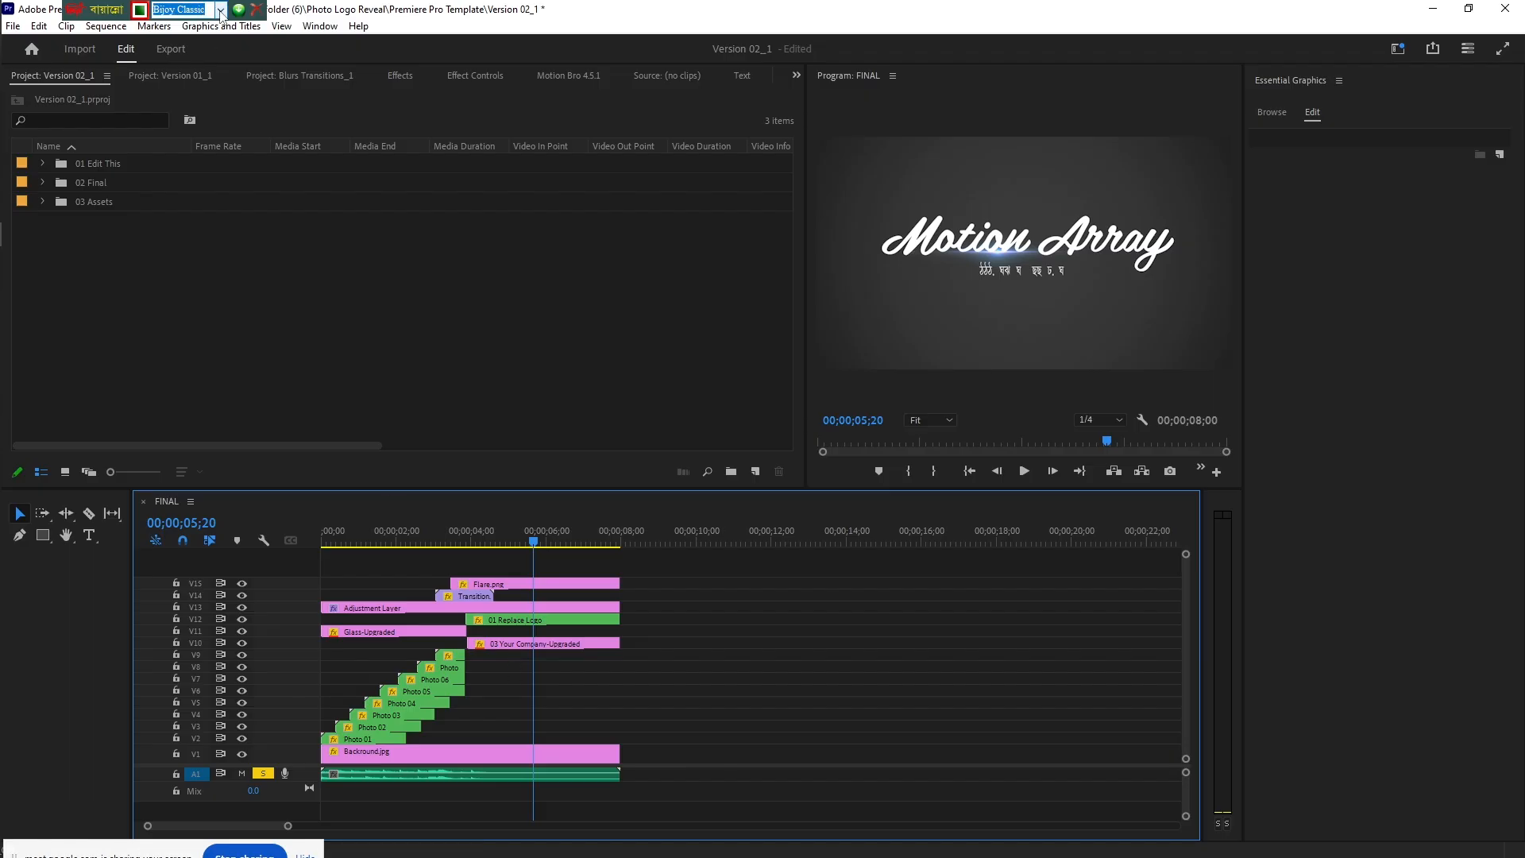
{"action": "left_click", "coordinate": [220, 10]}
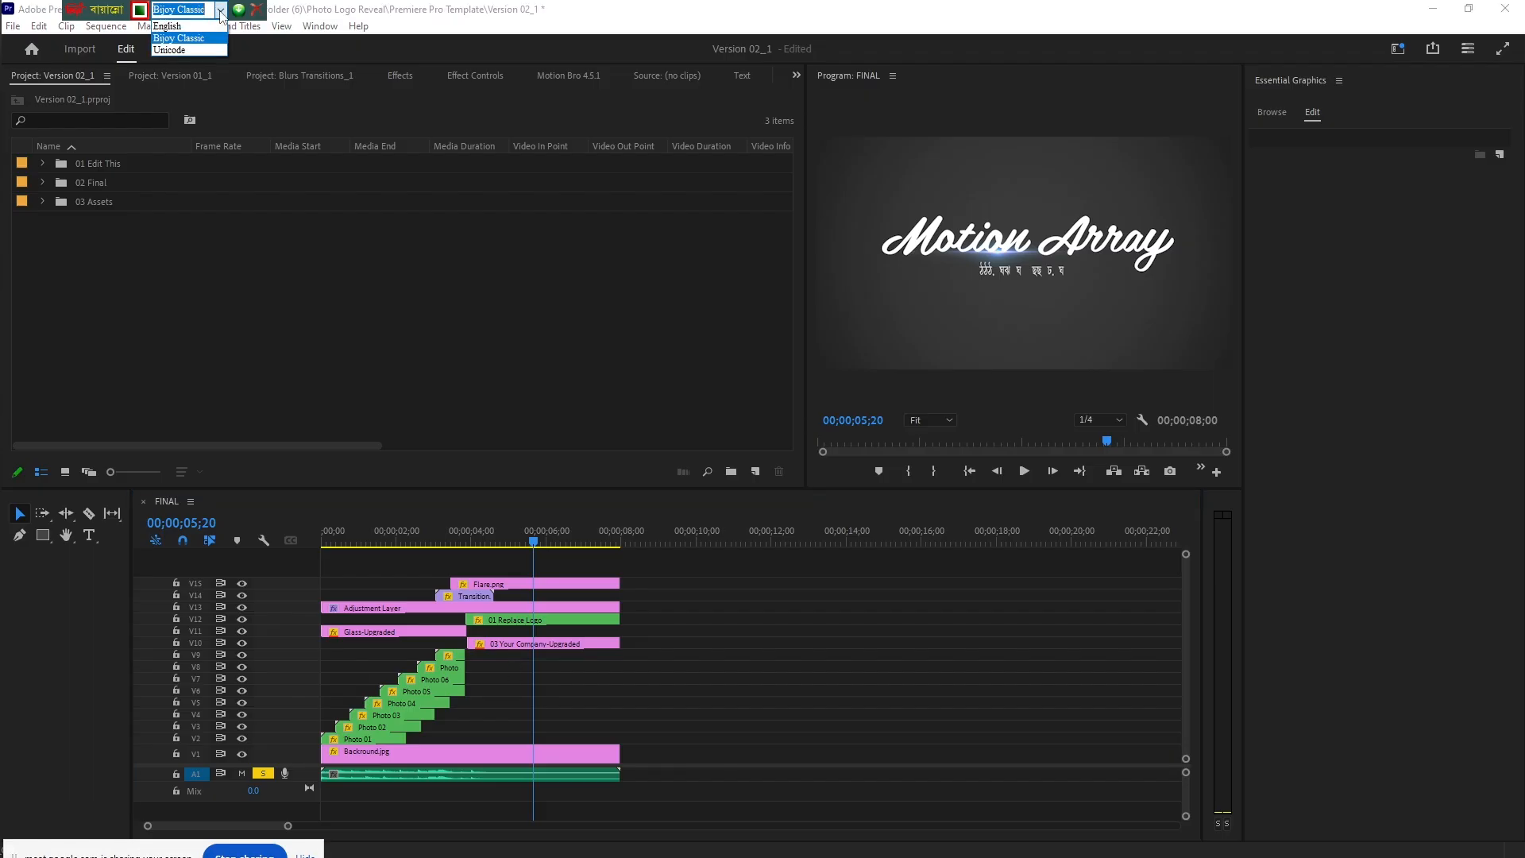
{"action": "left_click", "coordinate": [188, 39]}
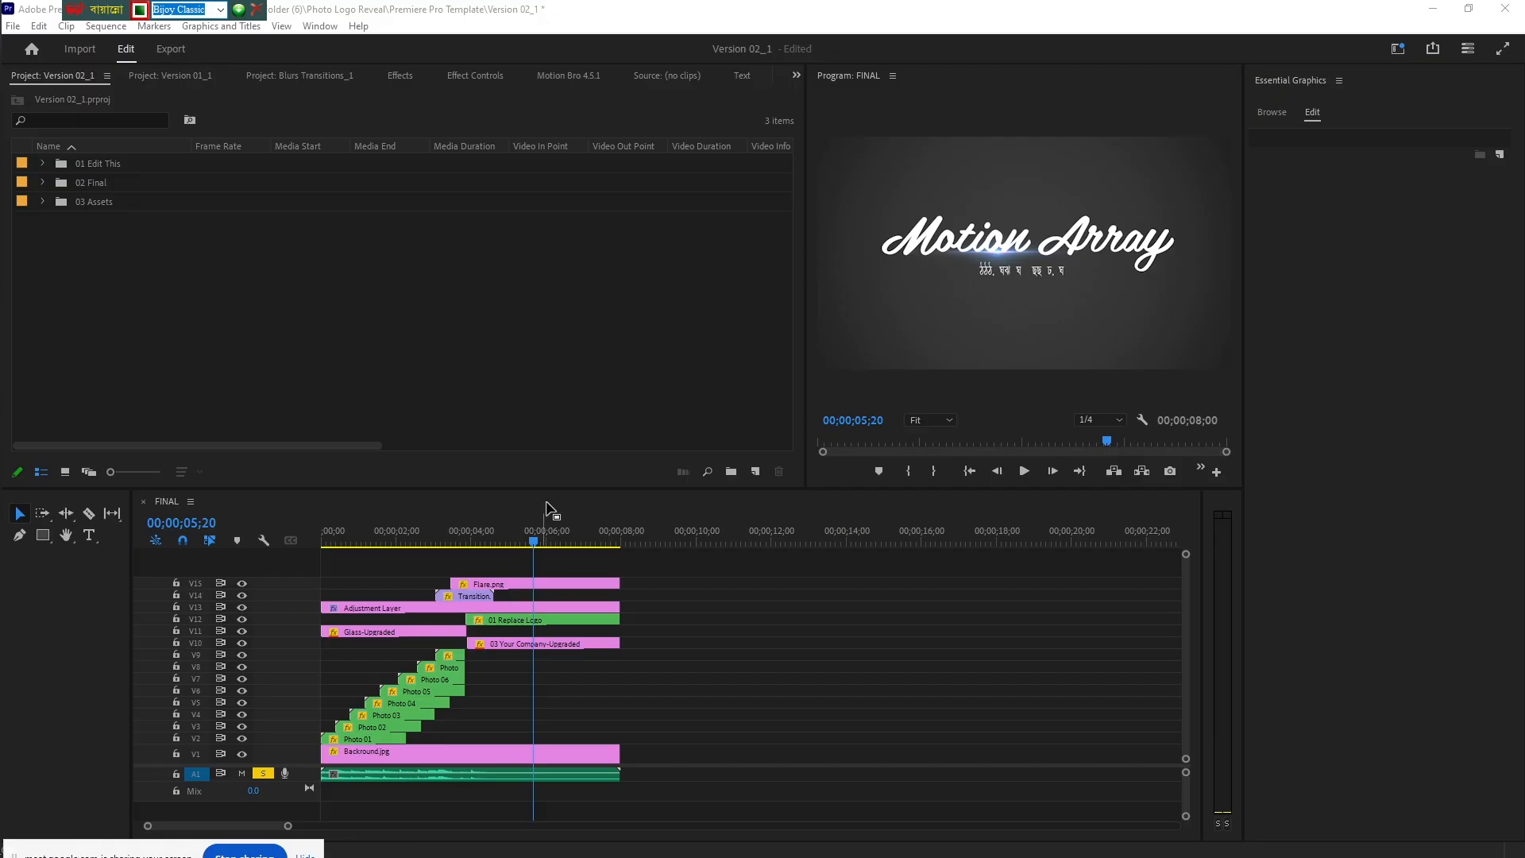
{"action": "mouse_move", "coordinate": [2, 376]}
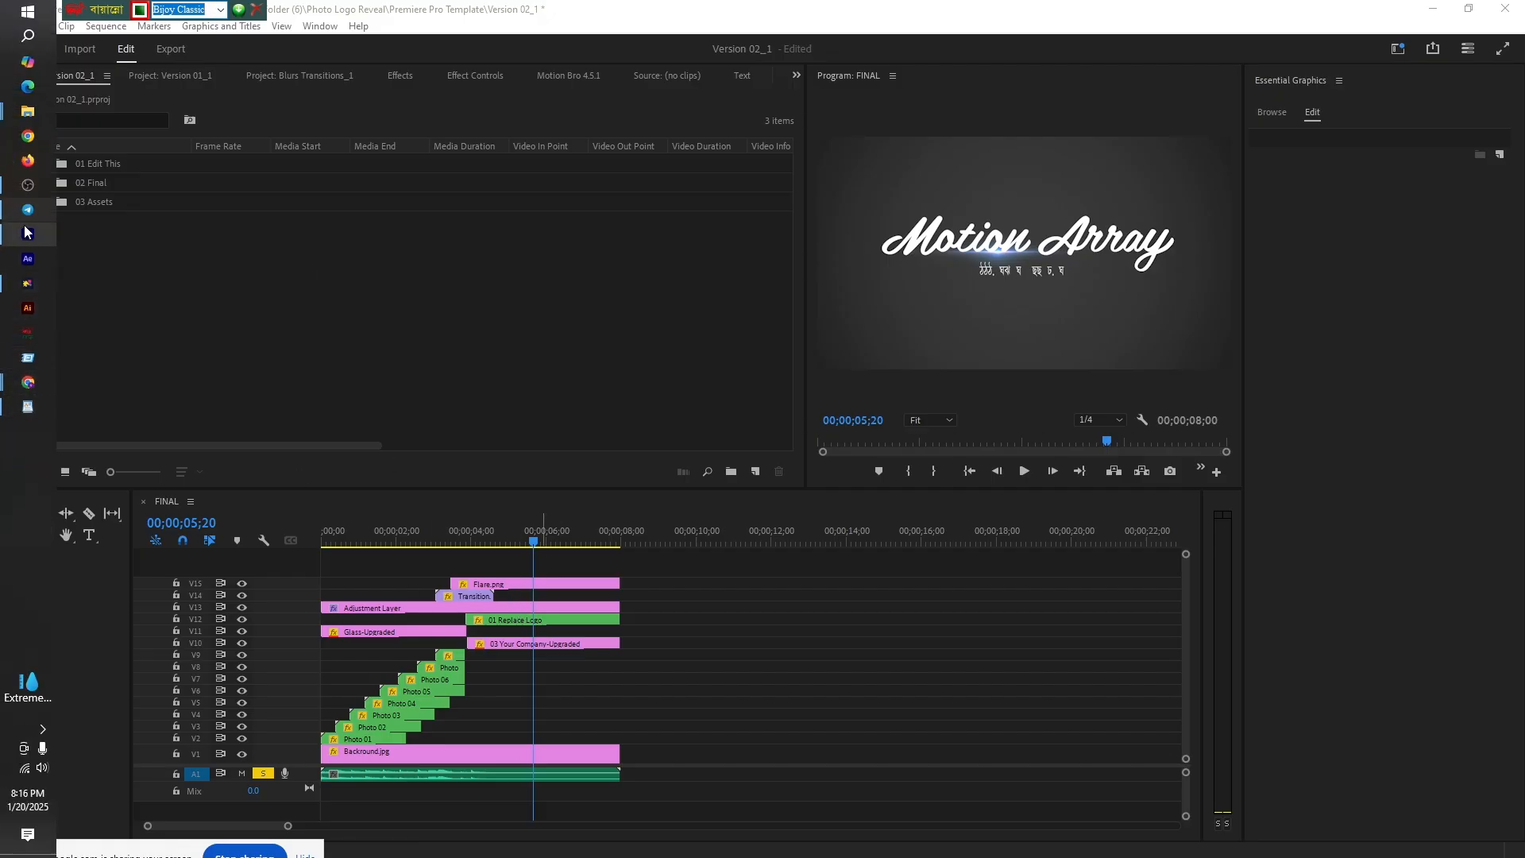
{"action": "left_click", "coordinate": [337, 275]}
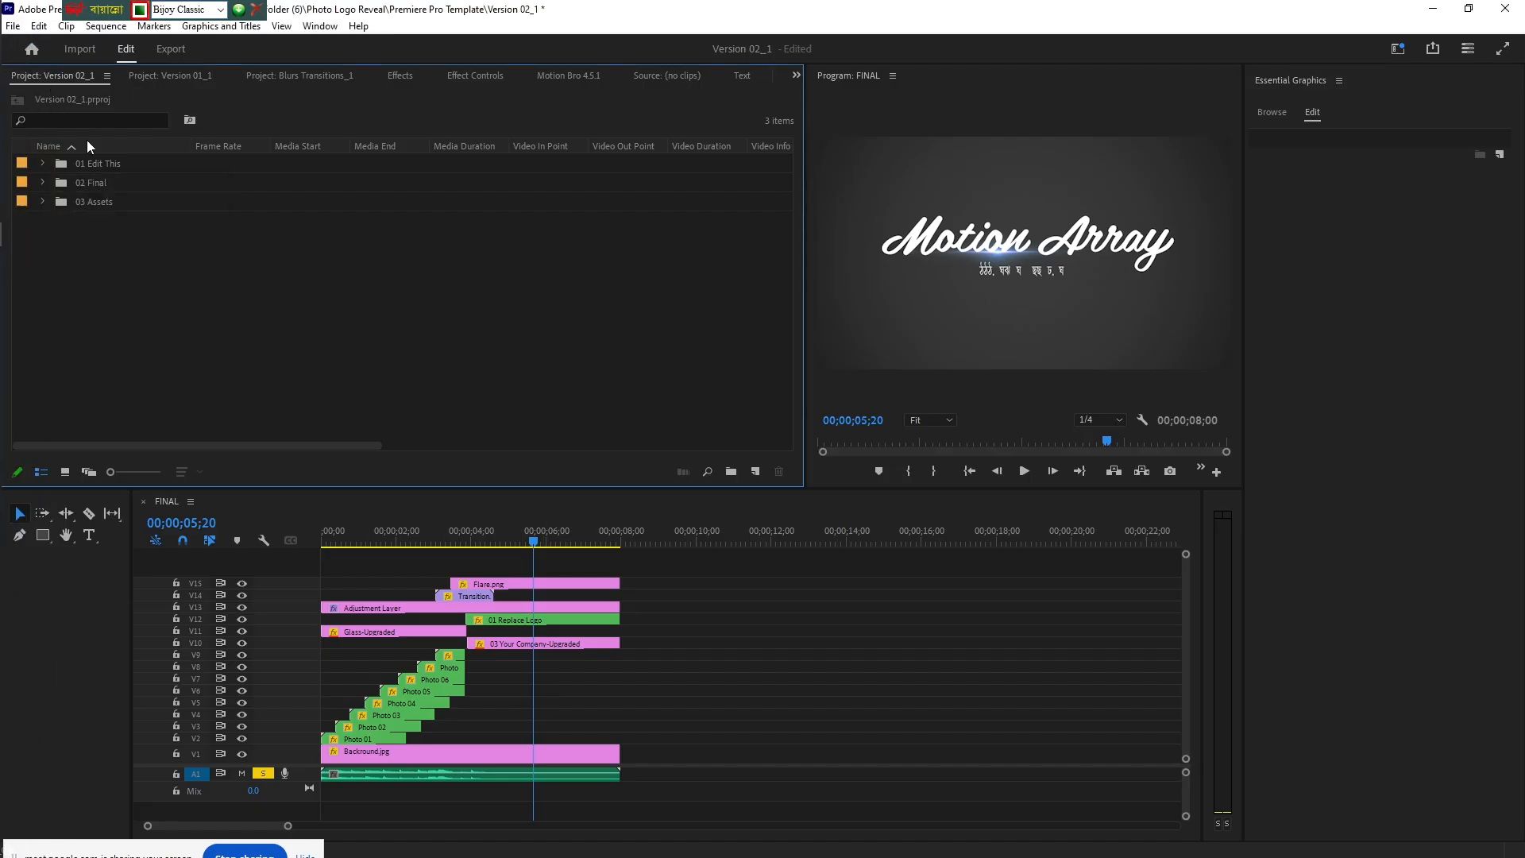
- Delete the 01 Edit This, 02 Final and 03 Assets bins from the Version 02_1 project
{"action": "left_click_drag", "start_coordinate": [322, 364], "coordinate": [12, 163]}
{"action": "key", "text": "Delete"}
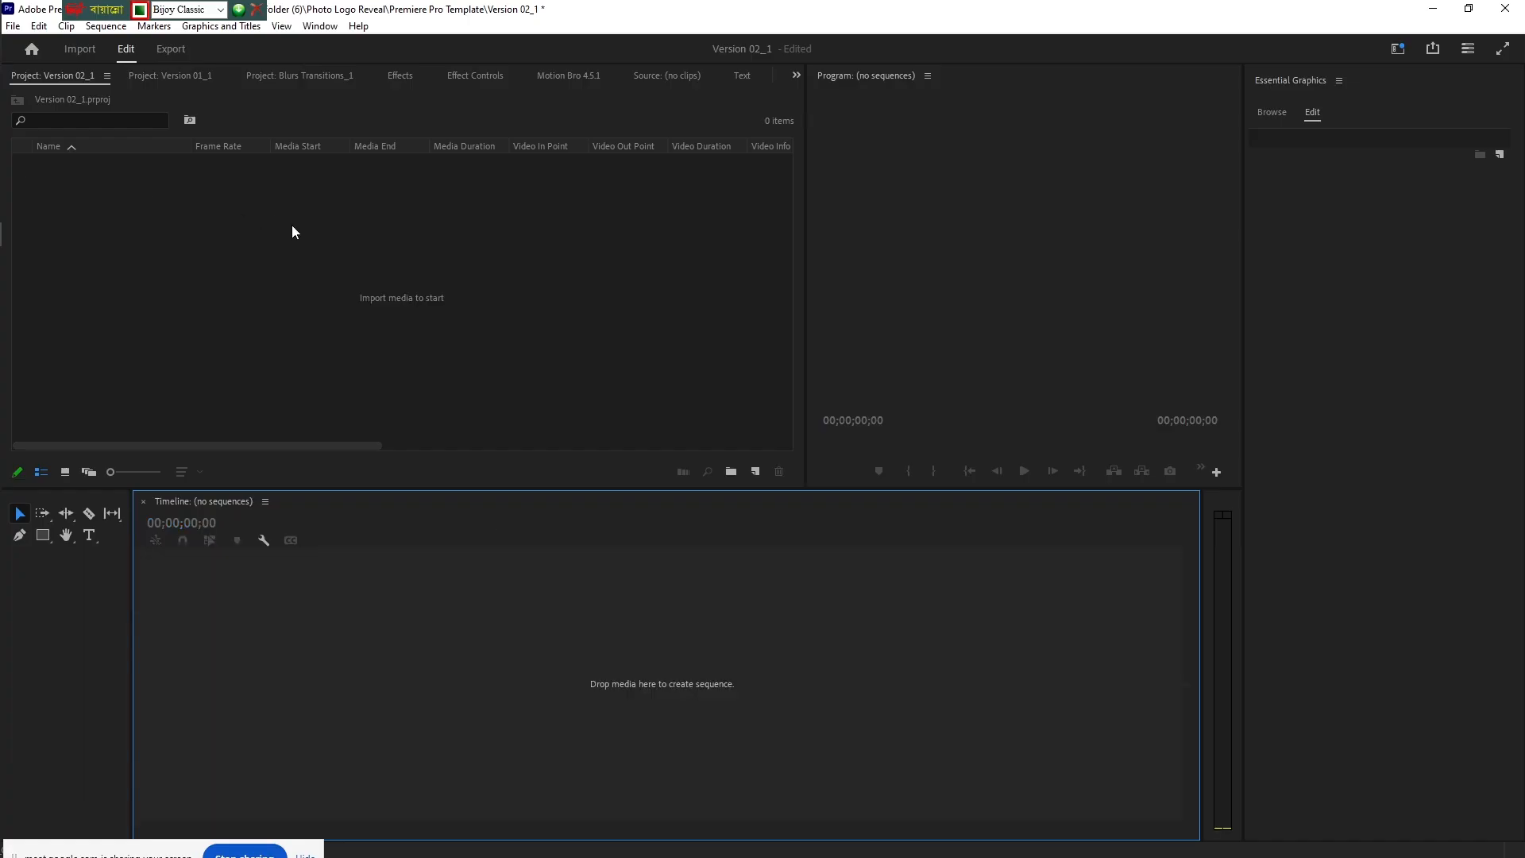
- Close the Essential Graphics panel and narrow the project panel to enlarge the Program monitor
{"action": "left_click", "coordinate": [1338, 80]}
{"action": "left_click", "coordinate": [1270, 78]}
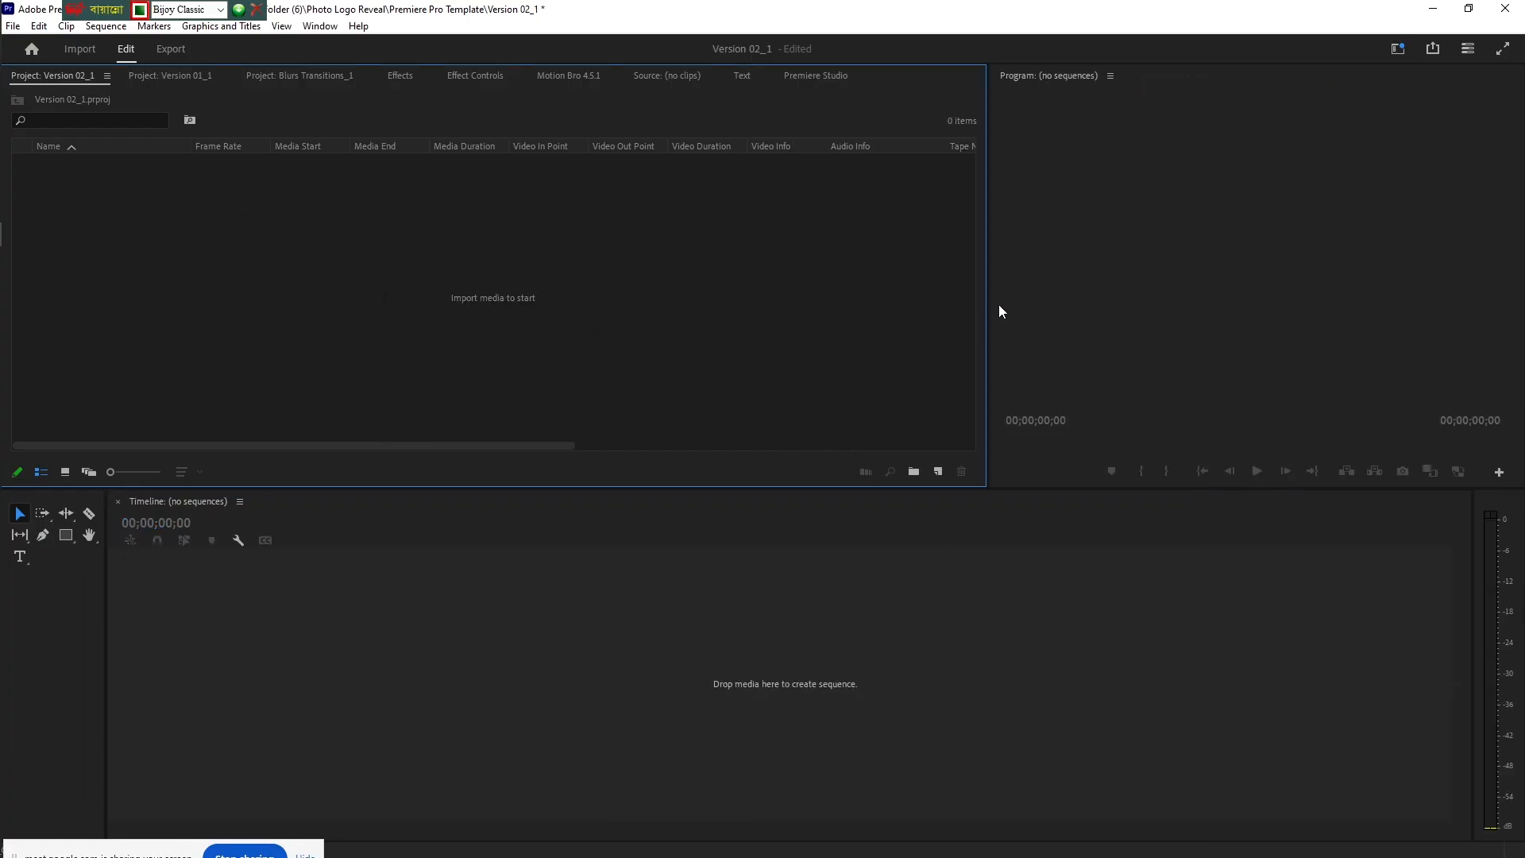
{"action": "left_click_drag", "start_coordinate": [987, 306], "coordinate": [826, 380]}
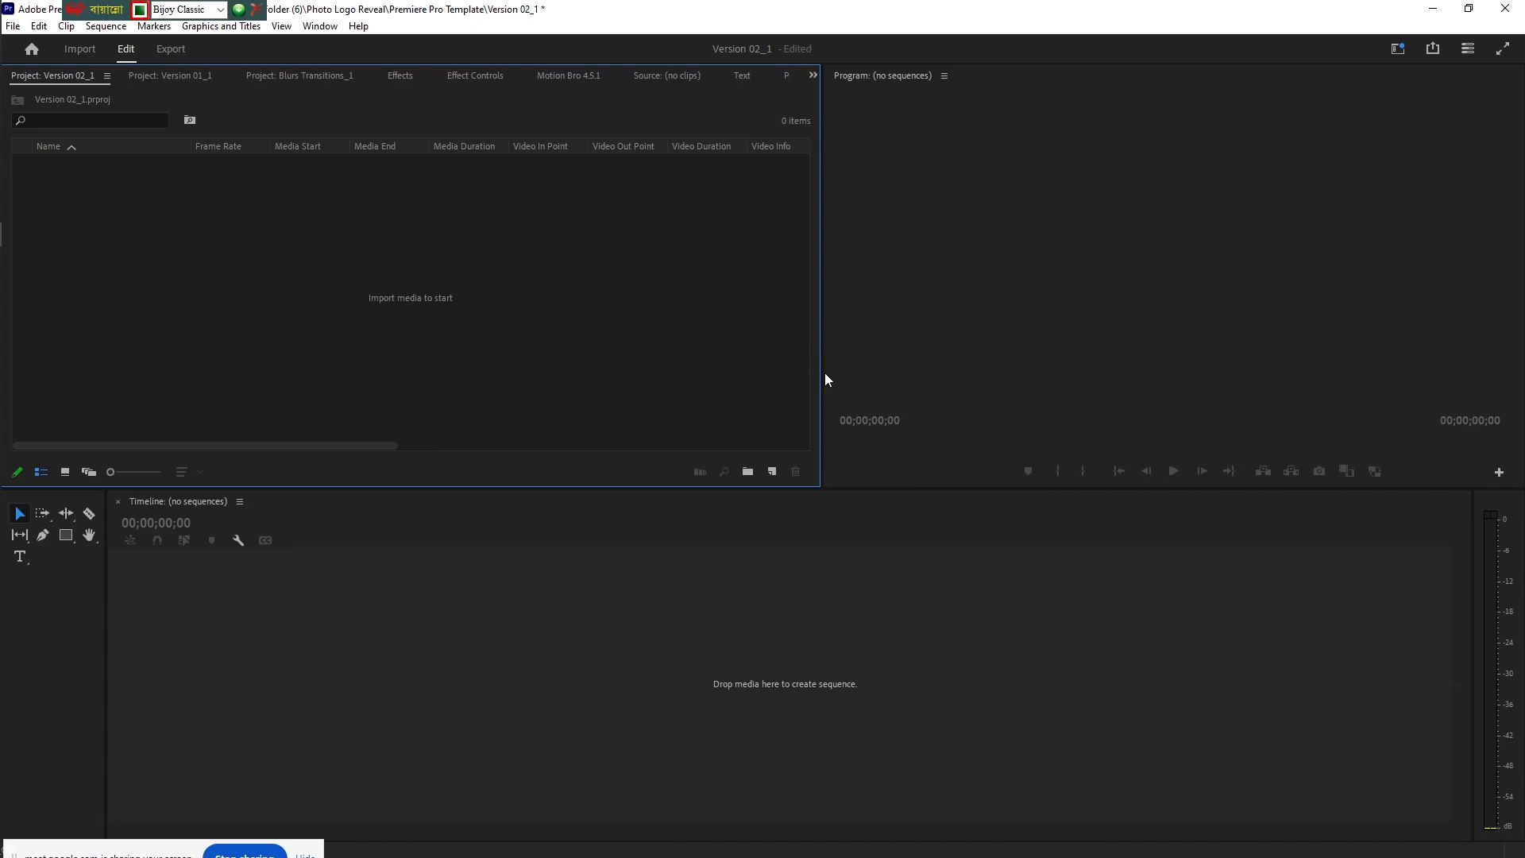
- Minimize Premiere Pro and the Premiere Pro Template folder window to reach the desktop
{"action": "left_click", "coordinate": [1433, 8]}
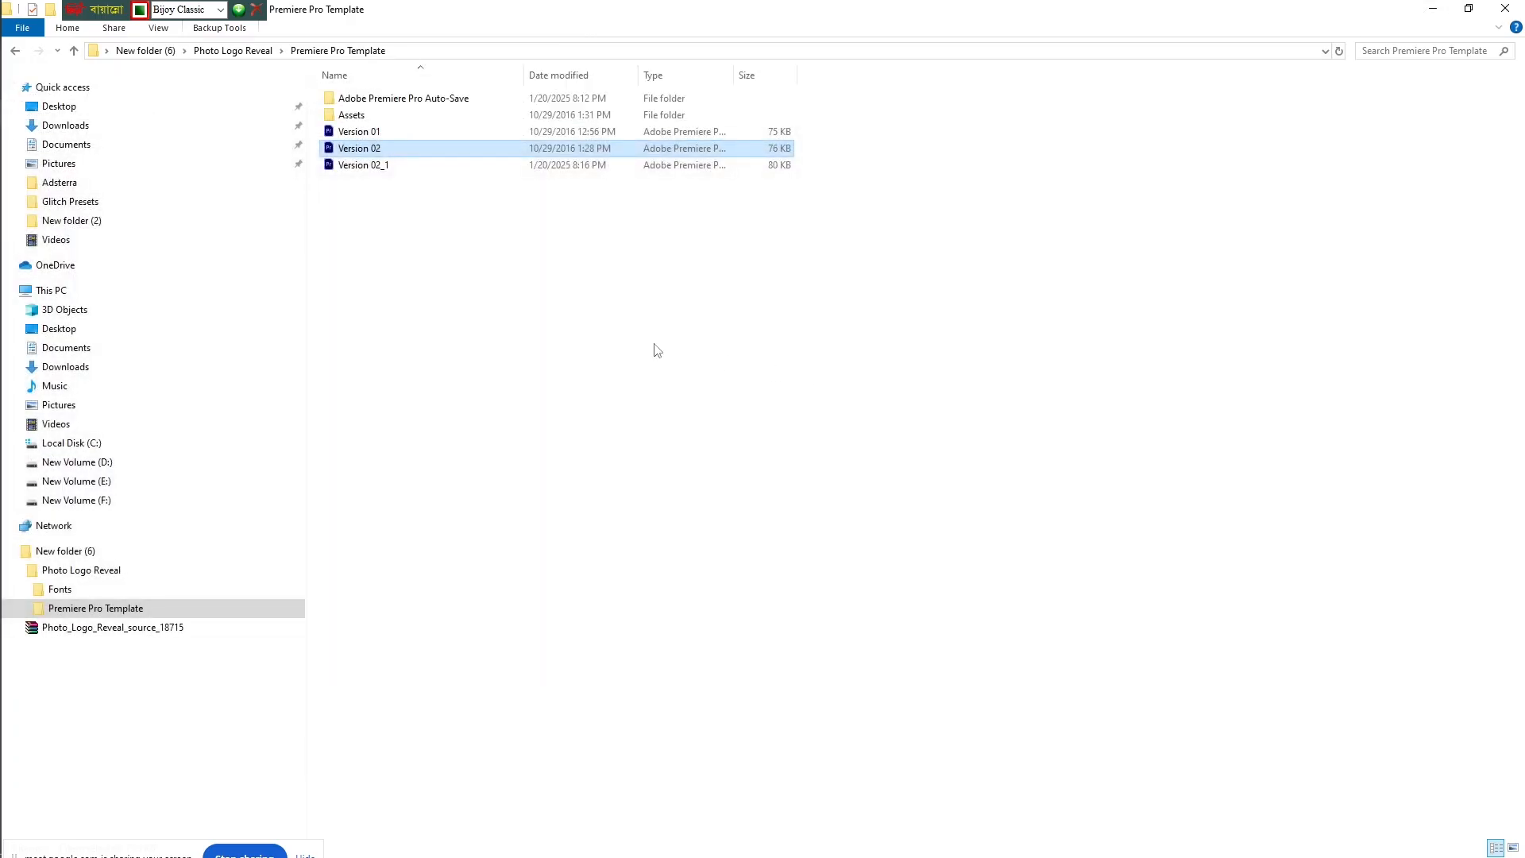
{"action": "left_click", "coordinate": [1433, 8]}
{"action": "double_click", "coordinate": [343, 159]}
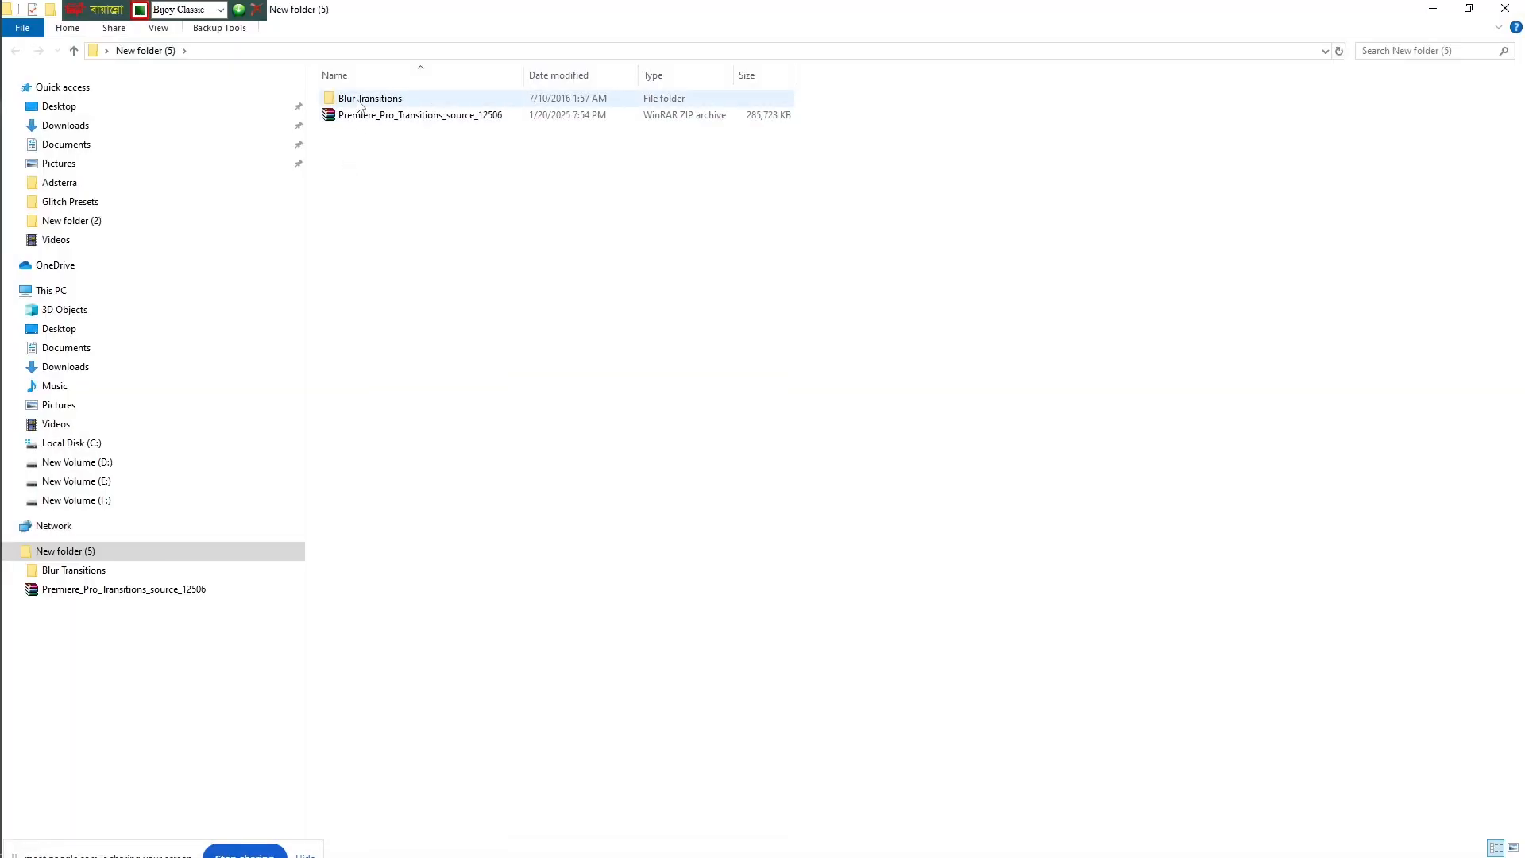
{"action": "double_click", "coordinate": [357, 101]}
{"action": "left_click", "coordinate": [1505, 8]}
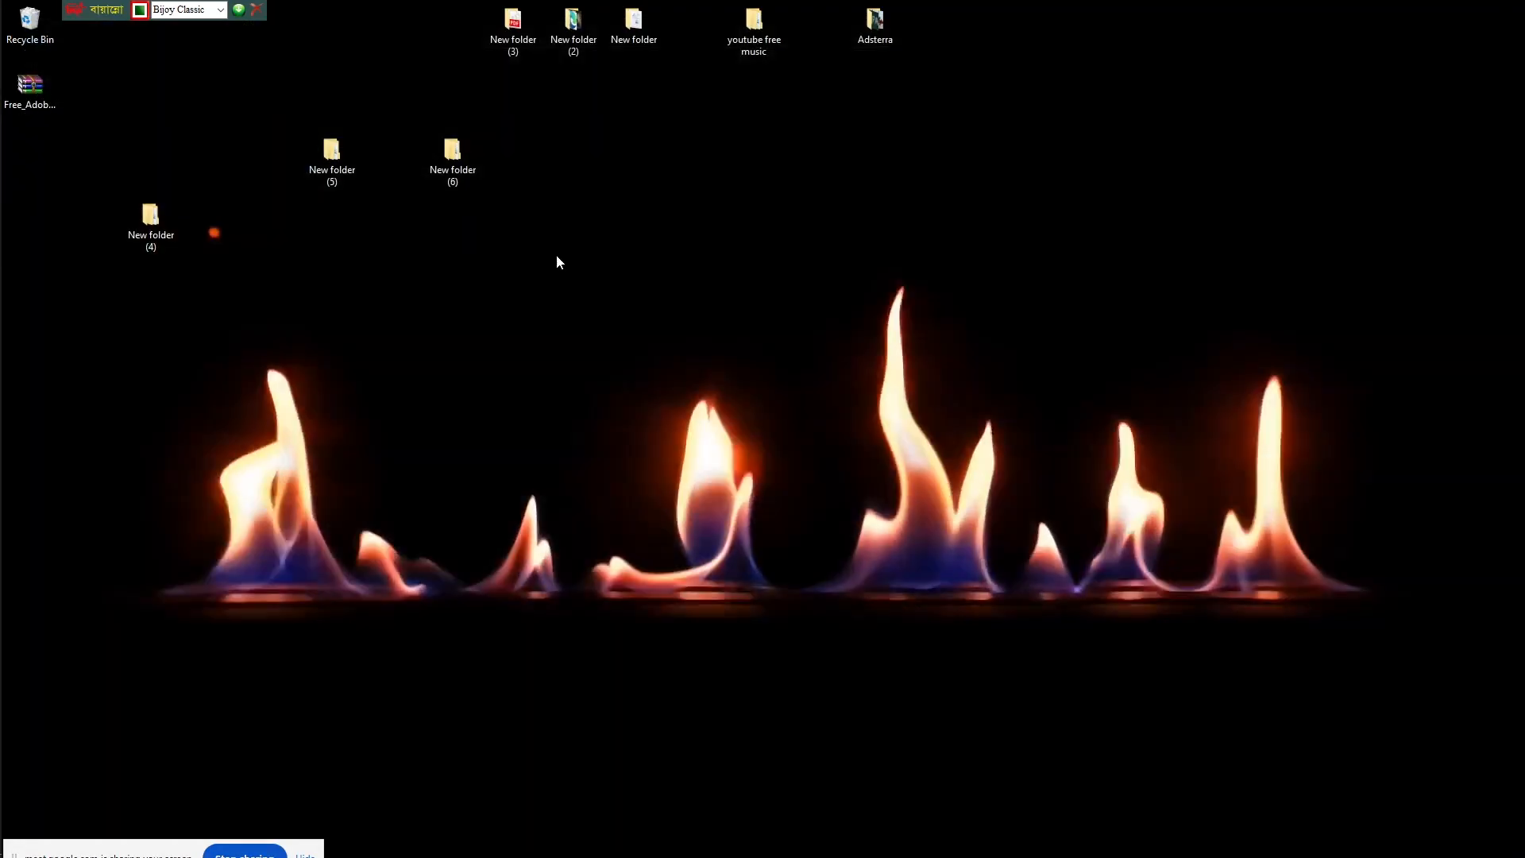
{"action": "left_click_drag", "start_coordinate": [533, 244], "coordinate": [334, 170]}
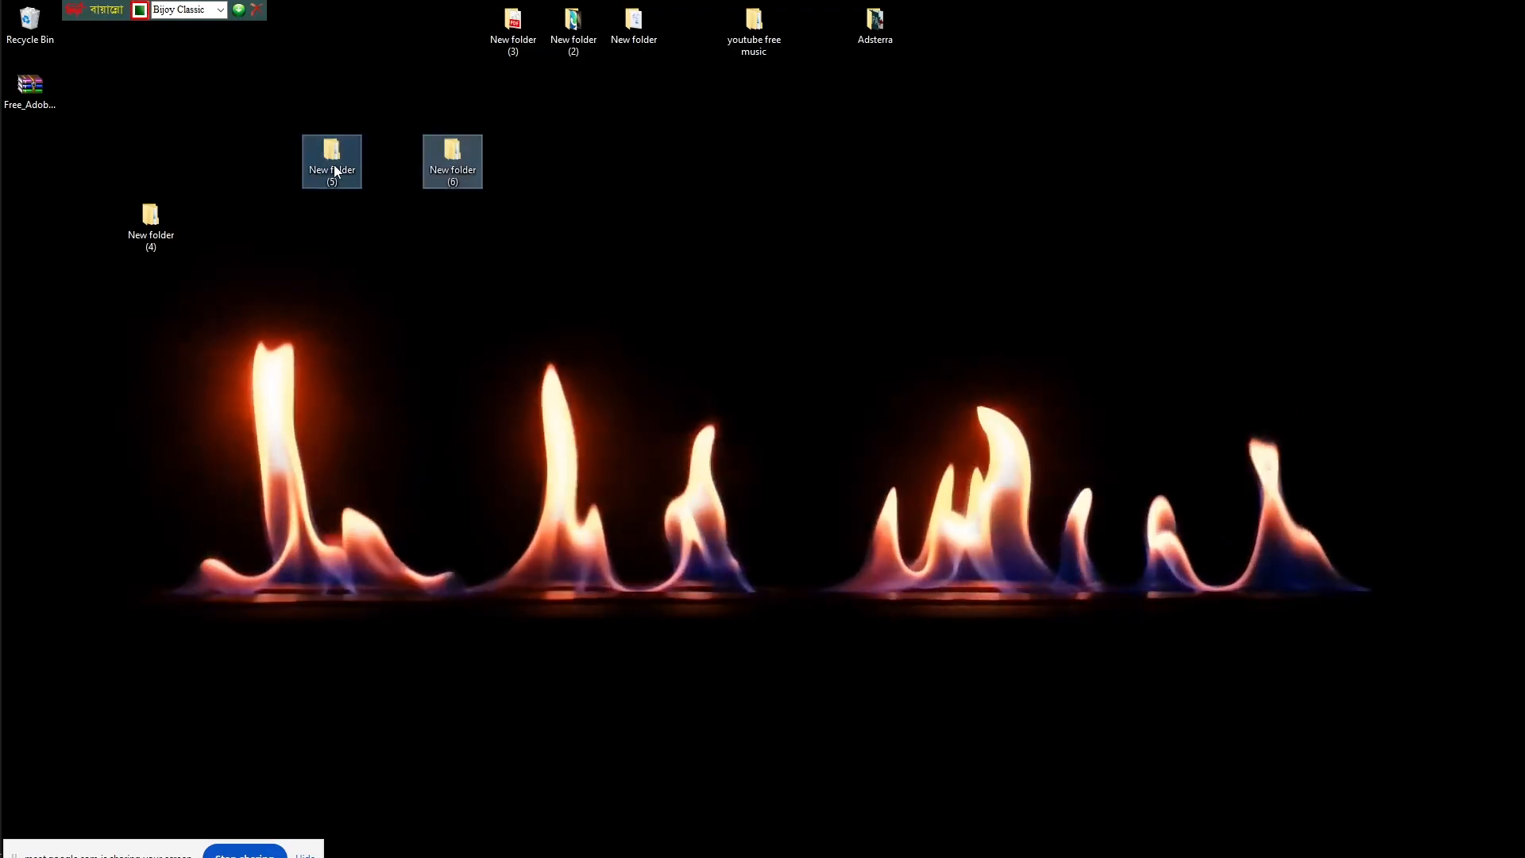
- Open the Blurs Transitions project from the Premiere subfolder of Blur Transitions in New folder (5), converting it as Blurs Transitions_1
{"action": "double_click", "coordinate": [333, 167]}
{"action": "double_click", "coordinate": [390, 99]}
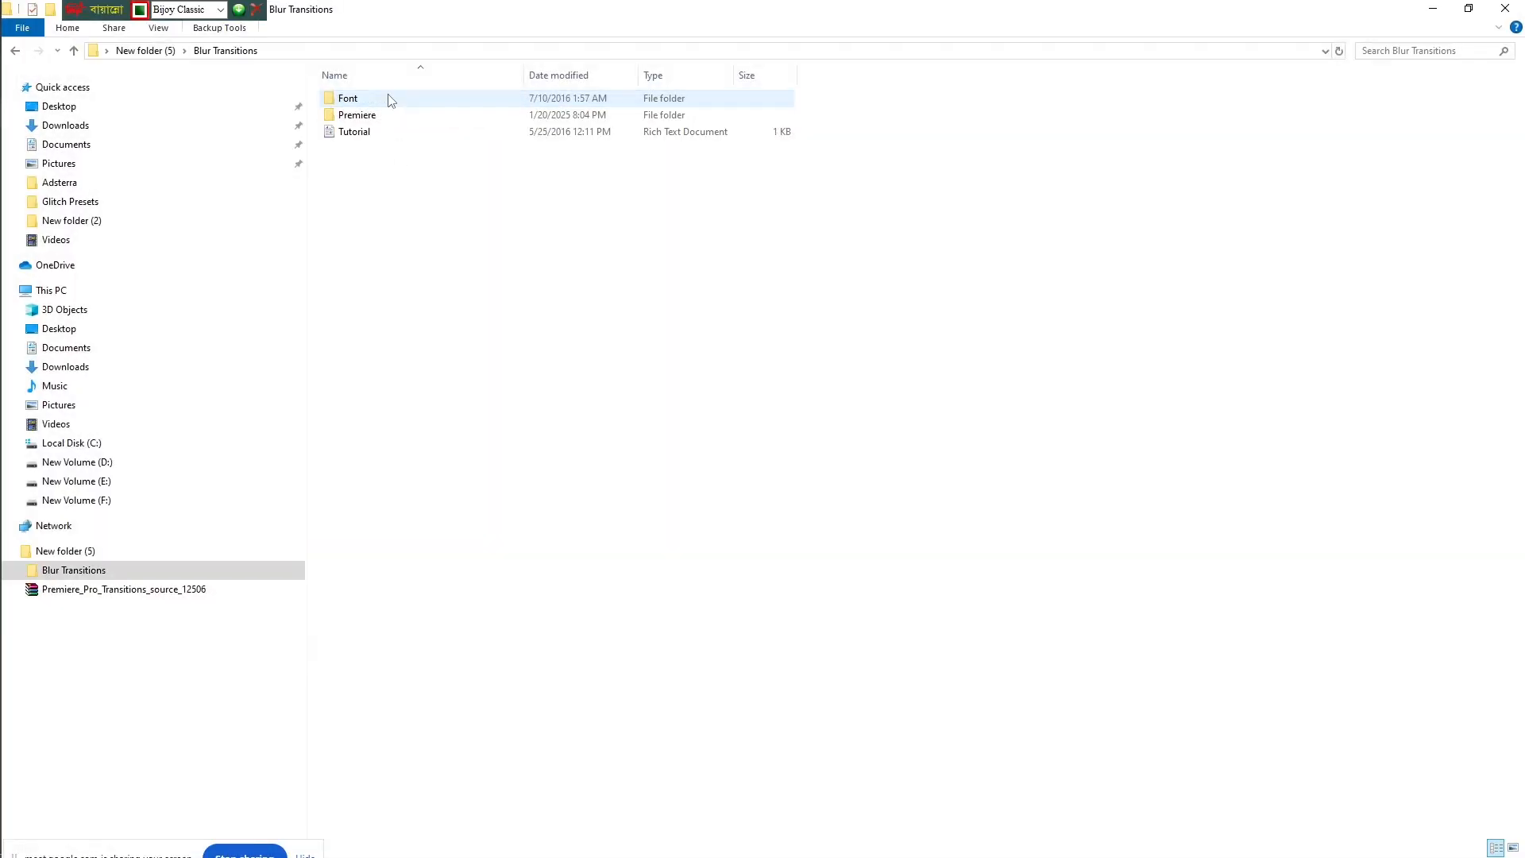
{"action": "double_click", "coordinate": [357, 115]}
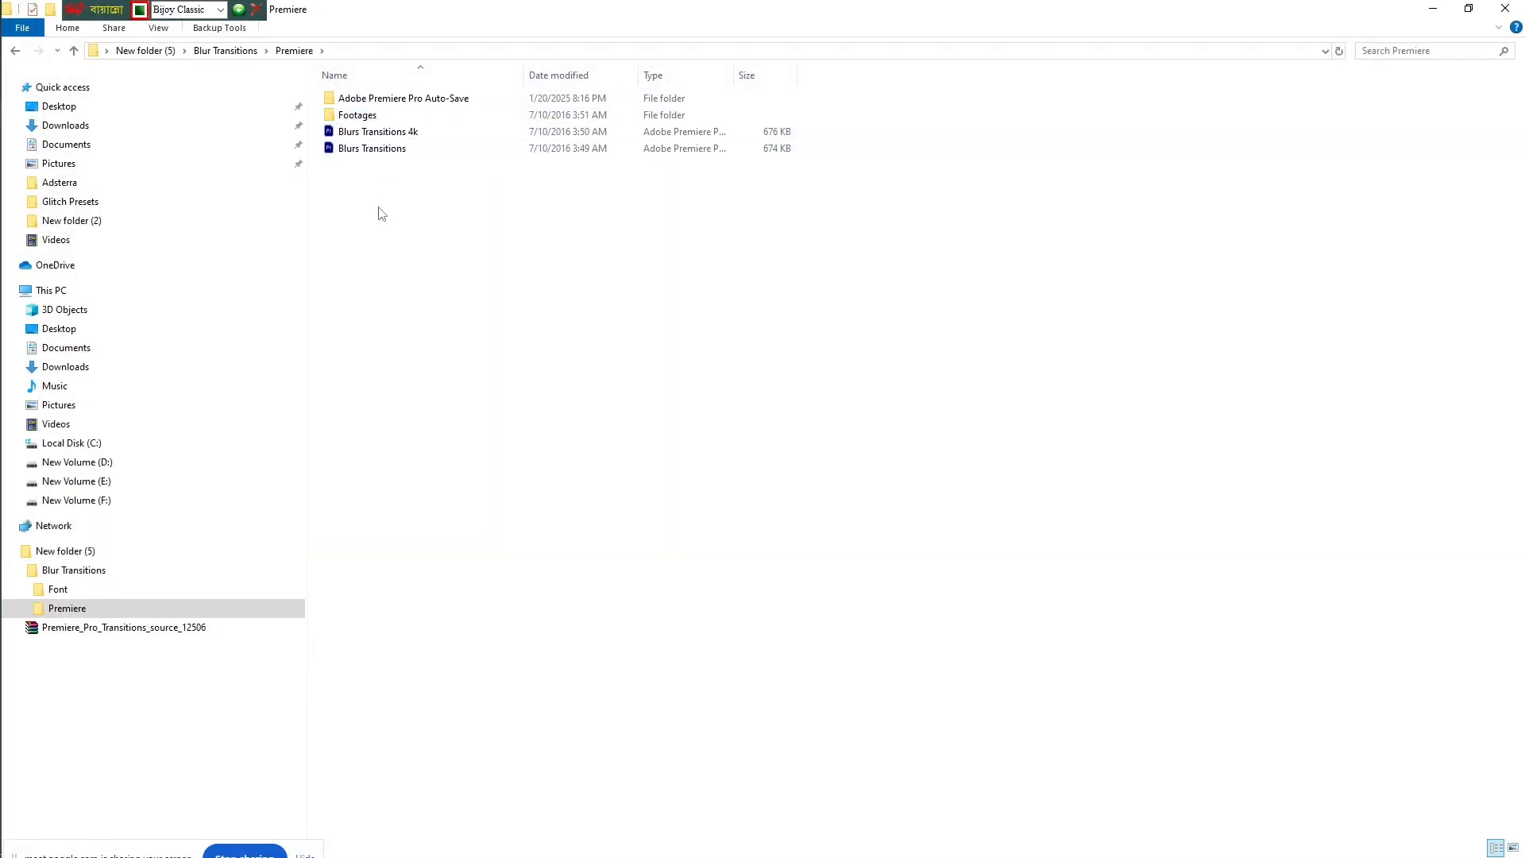
{"action": "double_click", "coordinate": [374, 151]}
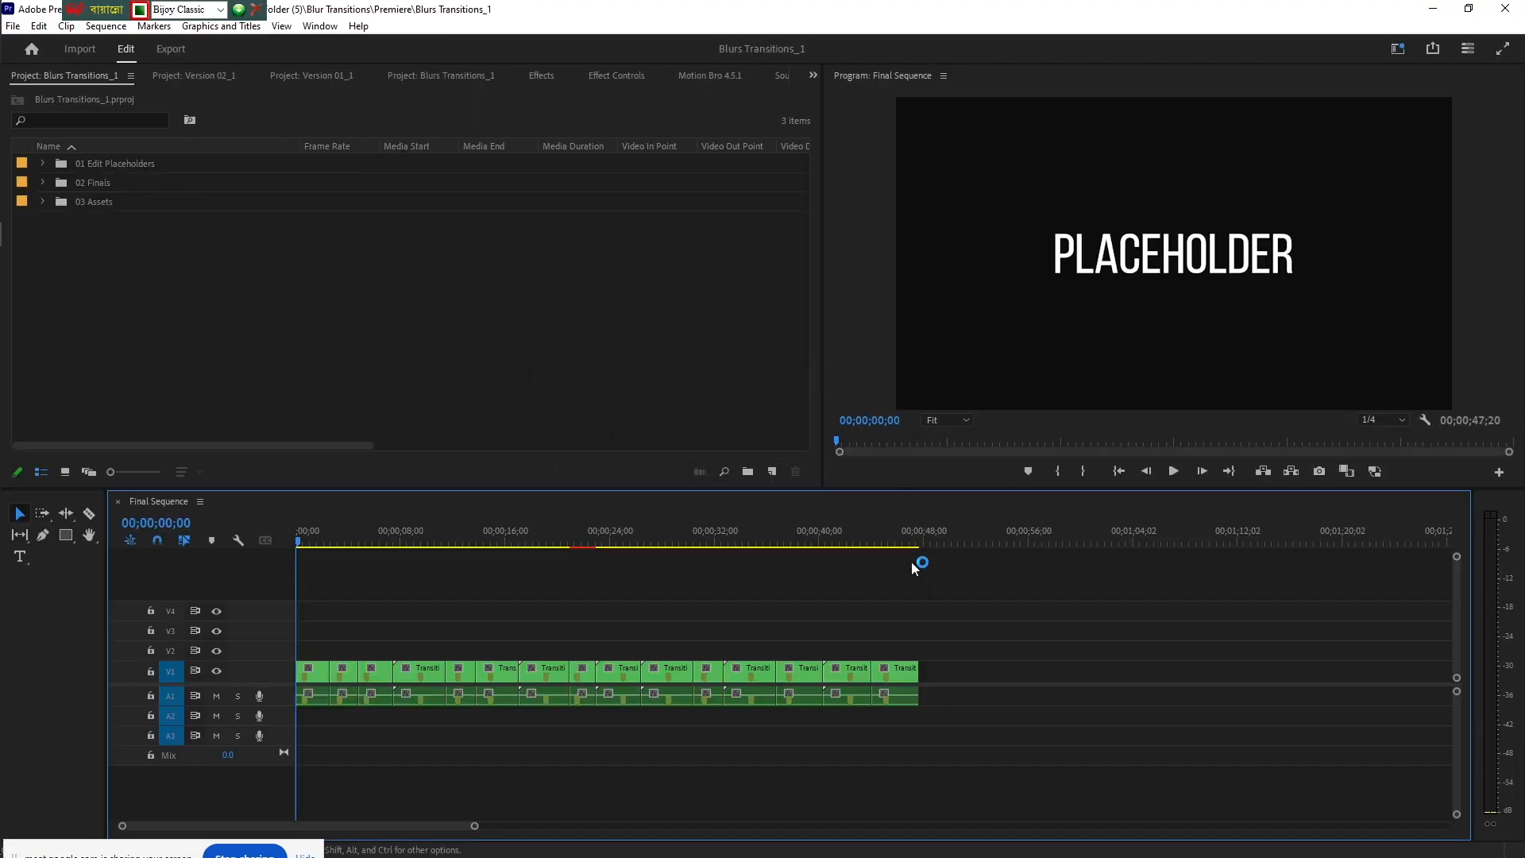
- Scrub through the whole Final Sequence to preview the blur transitions and return the playhead to its start
{"action": "left_click_drag", "start_coordinate": [300, 536], "coordinate": [923, 656]}
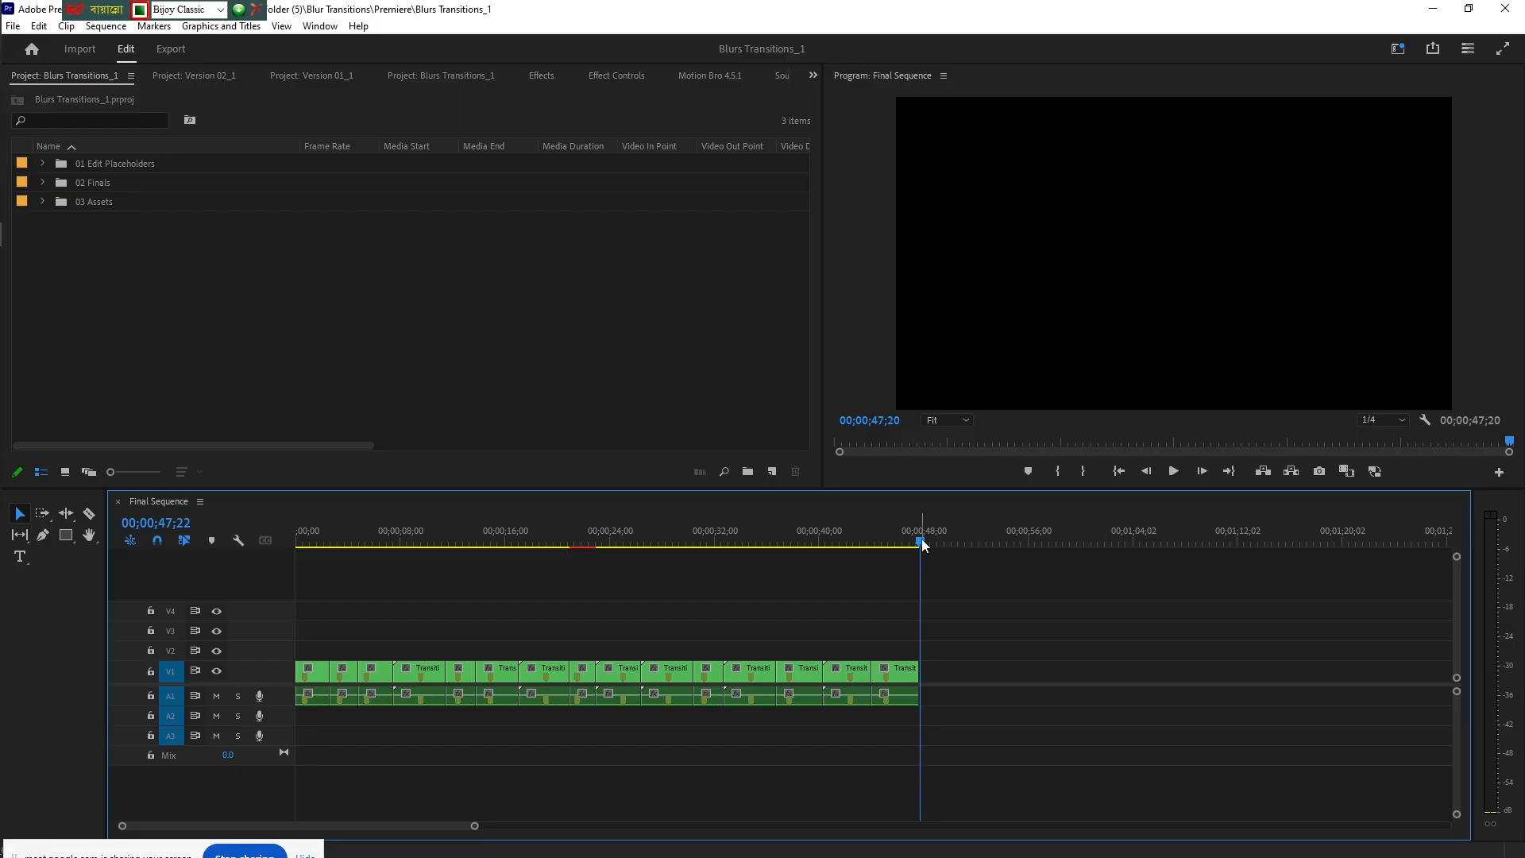
{"action": "key", "text": "Home"}
- Import all the videos and images from the Adsterra folder into the Version 02_1 project and show them as thumbnails
{"action": "left_click", "coordinate": [195, 76]}
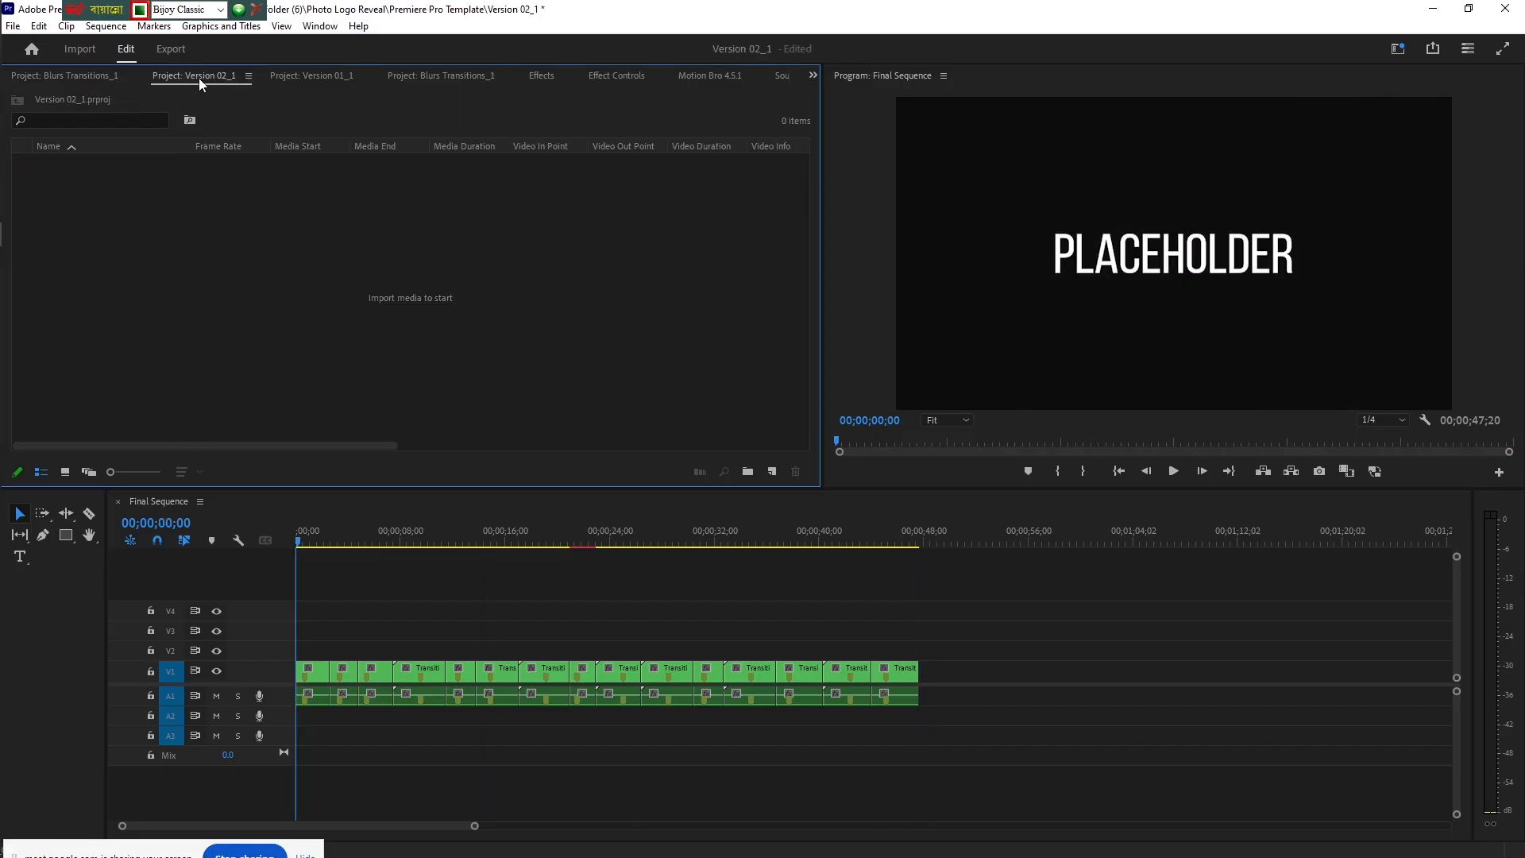
{"action": "double_click", "coordinate": [230, 272]}
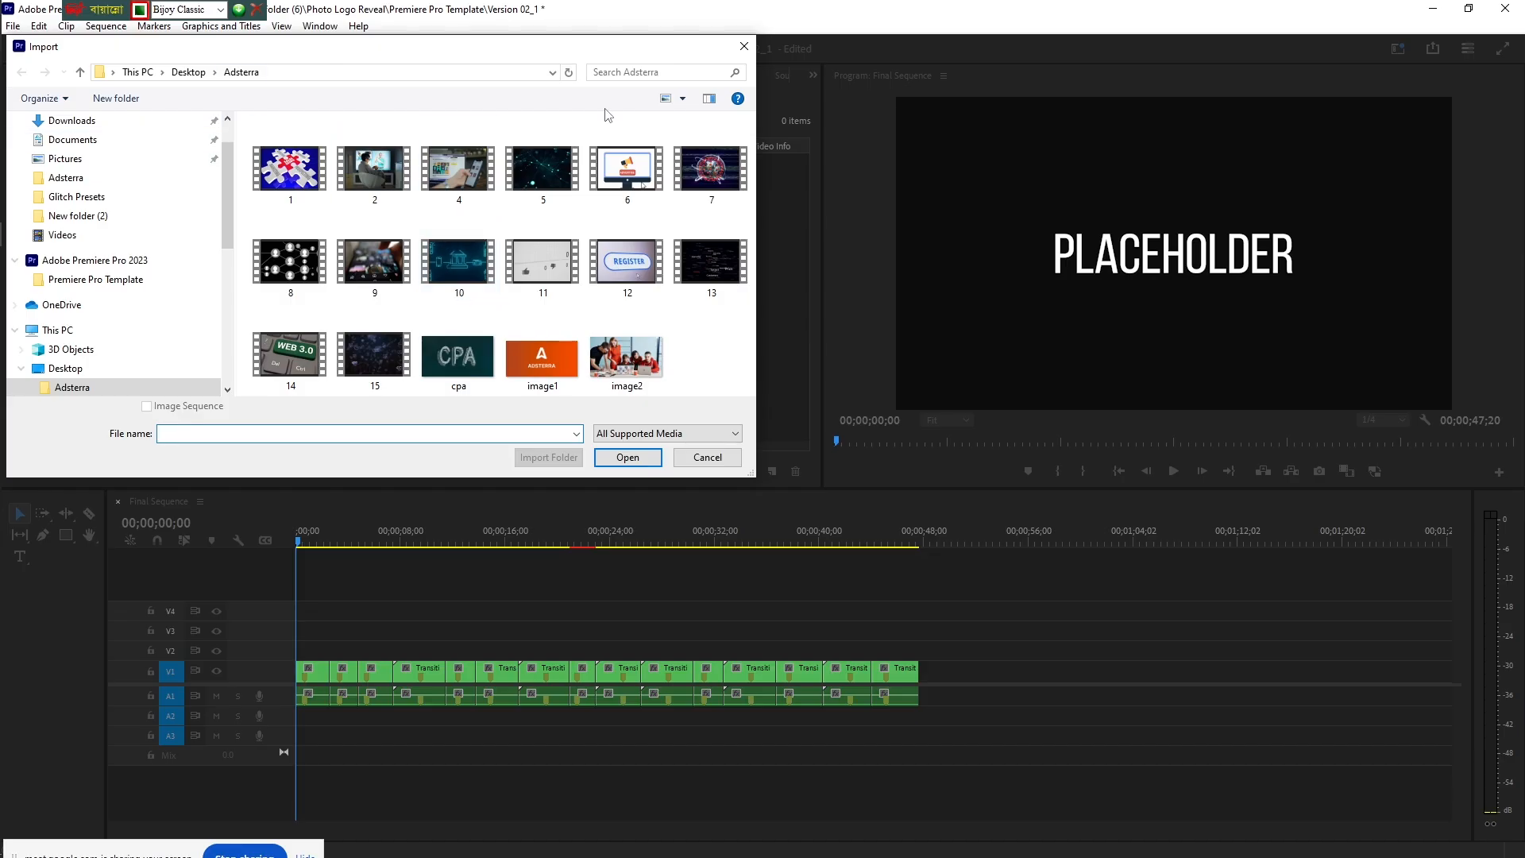
{"action": "left_click", "coordinate": [614, 344]}
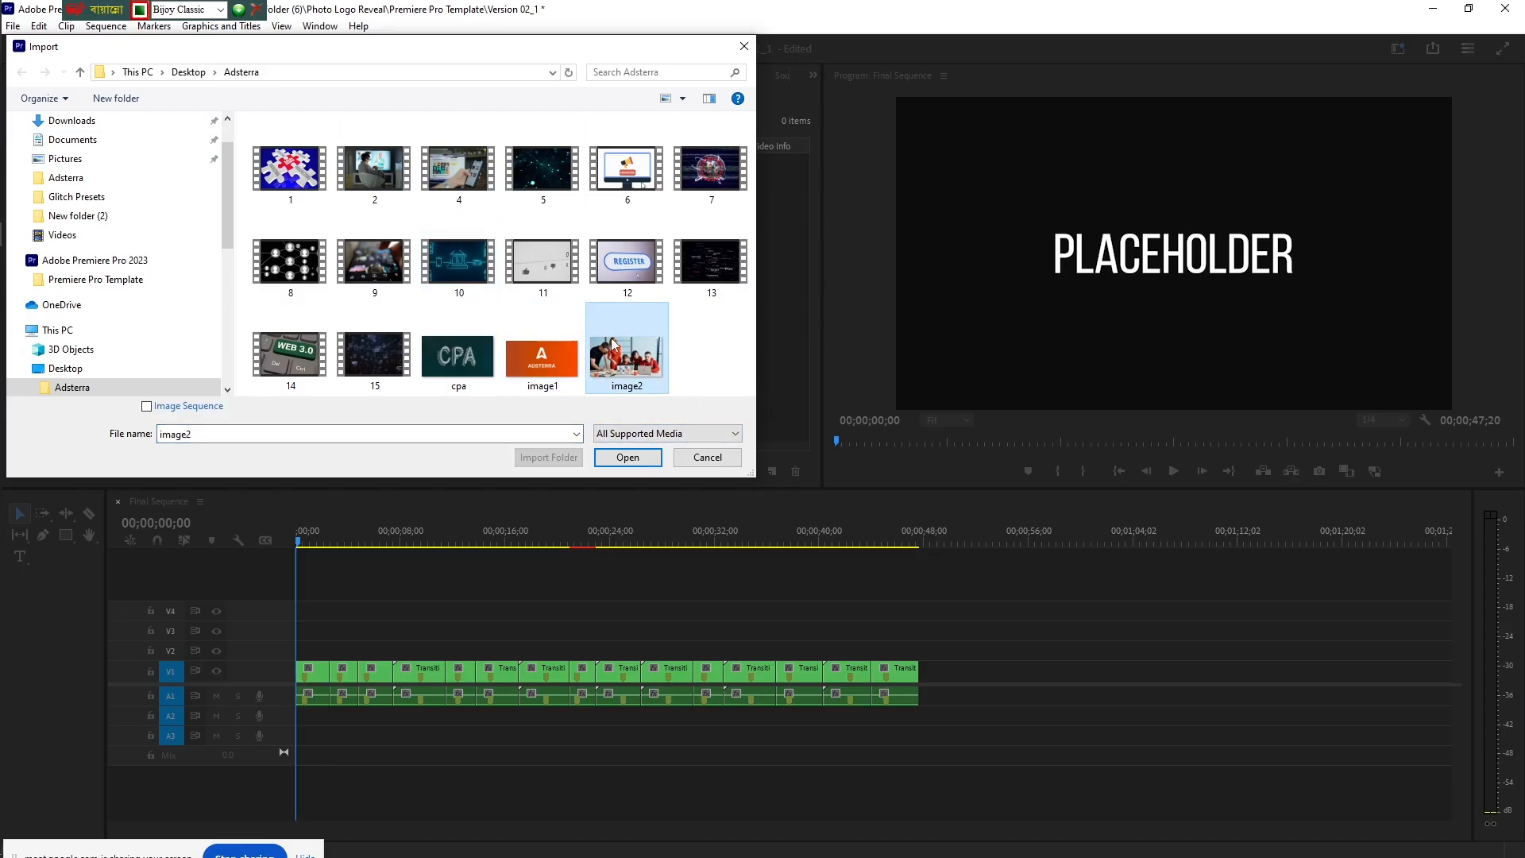
{"action": "key", "text": "ctrl+a"}
{"action": "left_click", "coordinate": [631, 458]}
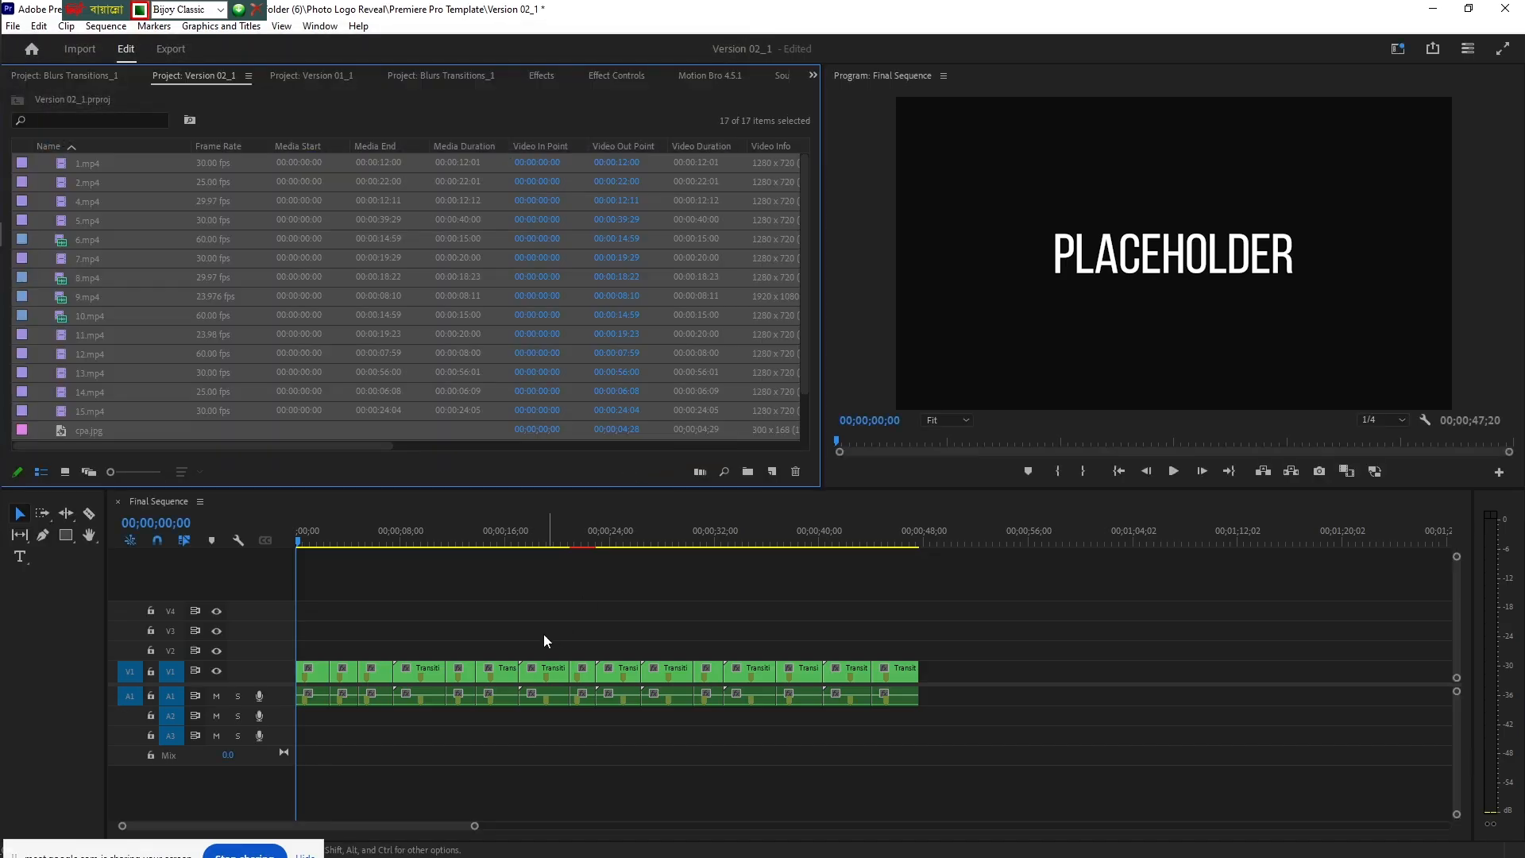
{"action": "left_click", "coordinate": [66, 473]}
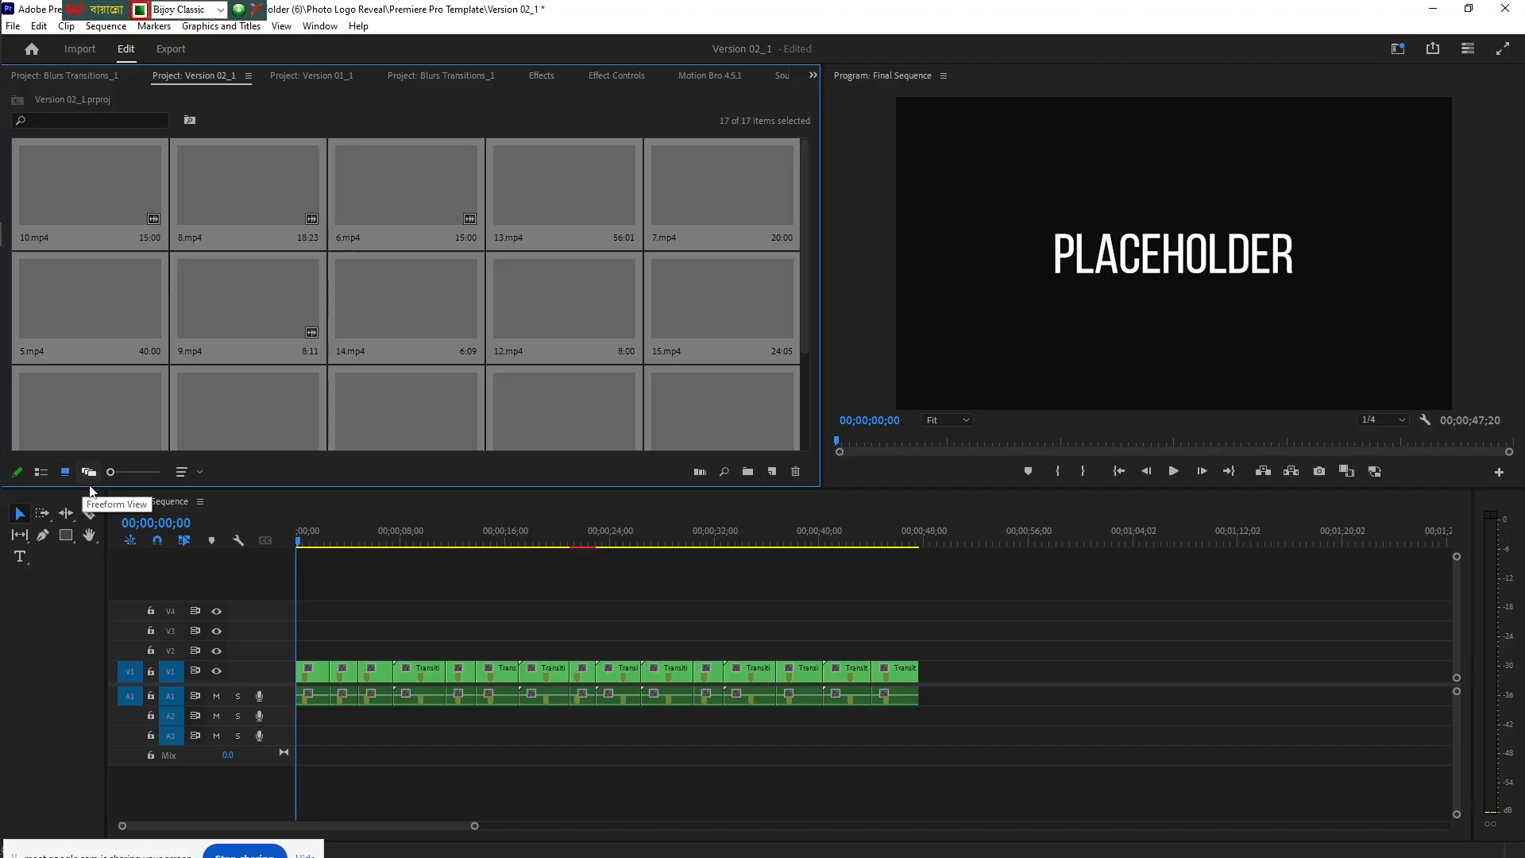
- Open Transition 01 from Final Sequence and drill through Nested Sequence 01 and Shot 01 to the Placeholder.jpg clip
{"action": "double_click", "coordinate": [317, 672]}
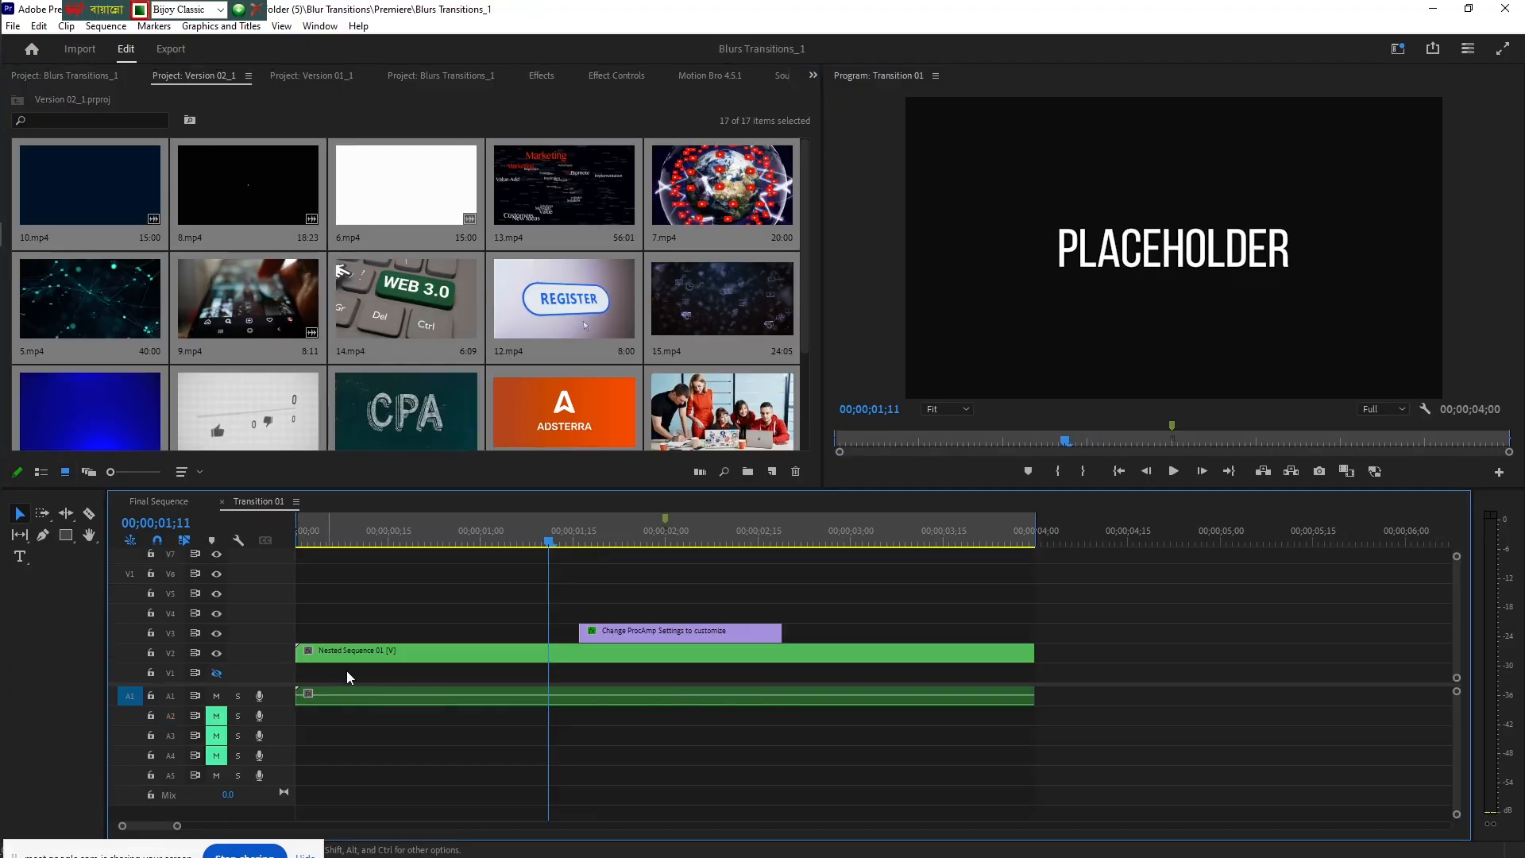
{"action": "double_click", "coordinate": [443, 655]}
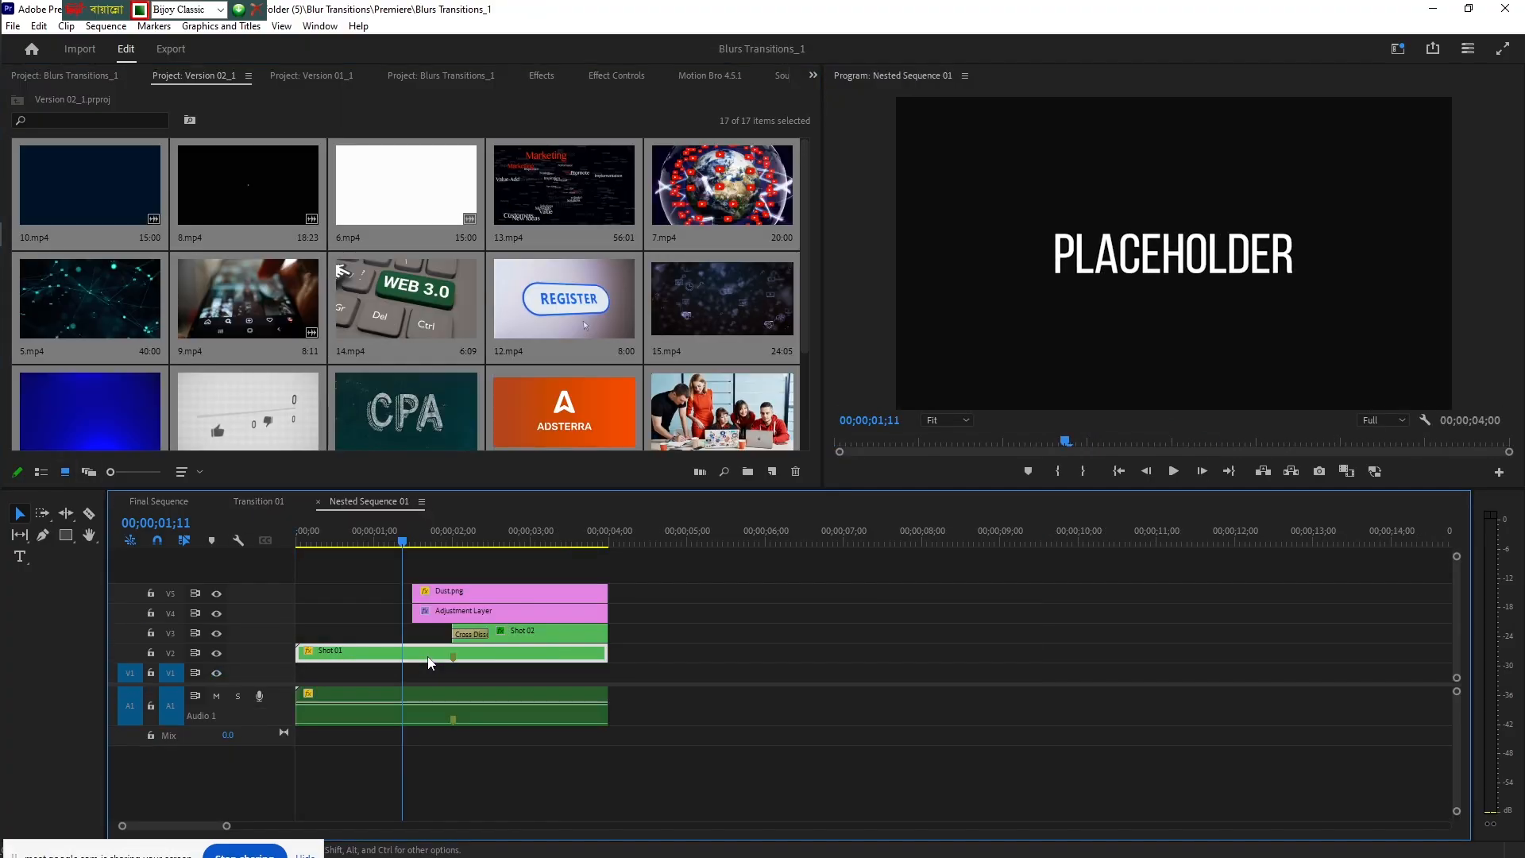
{"action": "double_click", "coordinate": [380, 663]}
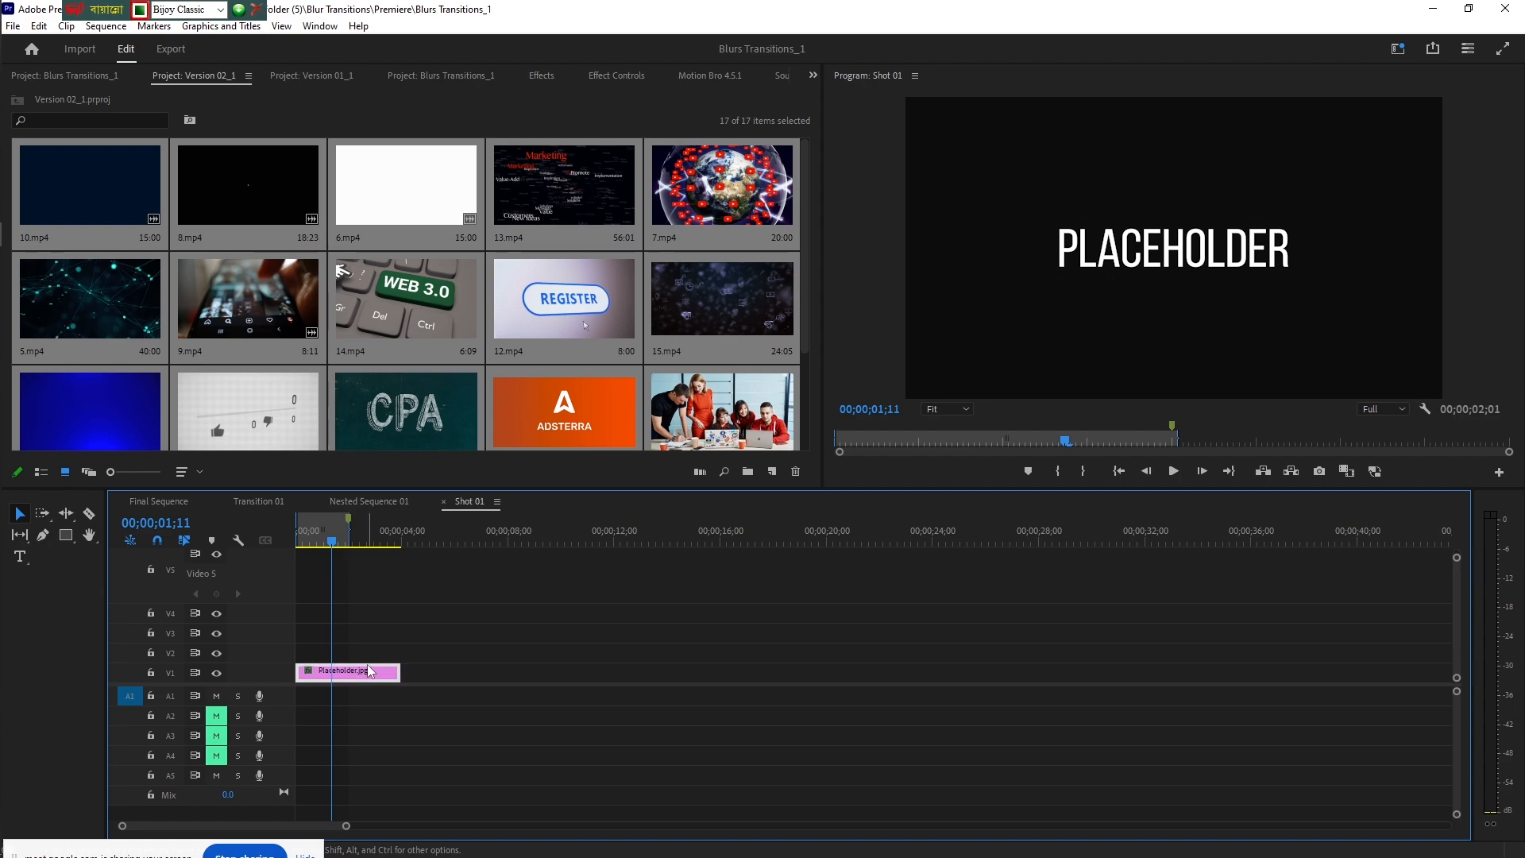
{"action": "double_click", "coordinate": [367, 674]}
- Select 10.mp4 in the Version 02_1 project and delete the Placeholder.jpg clip from the Shot 01 sequence
{"action": "left_click", "coordinate": [93, 75]}
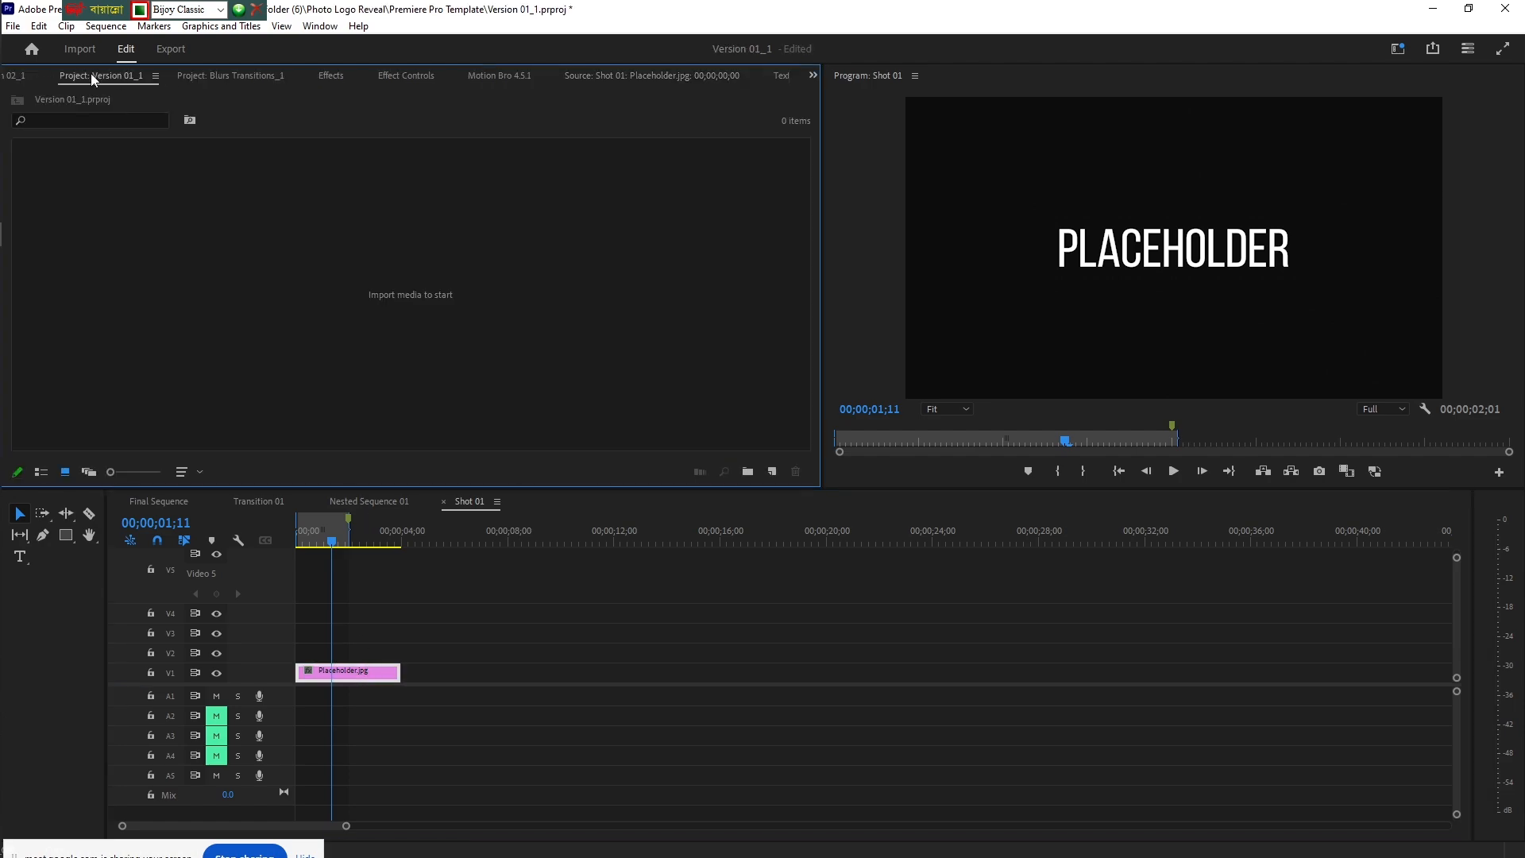
{"action": "left_click", "coordinate": [16, 76]}
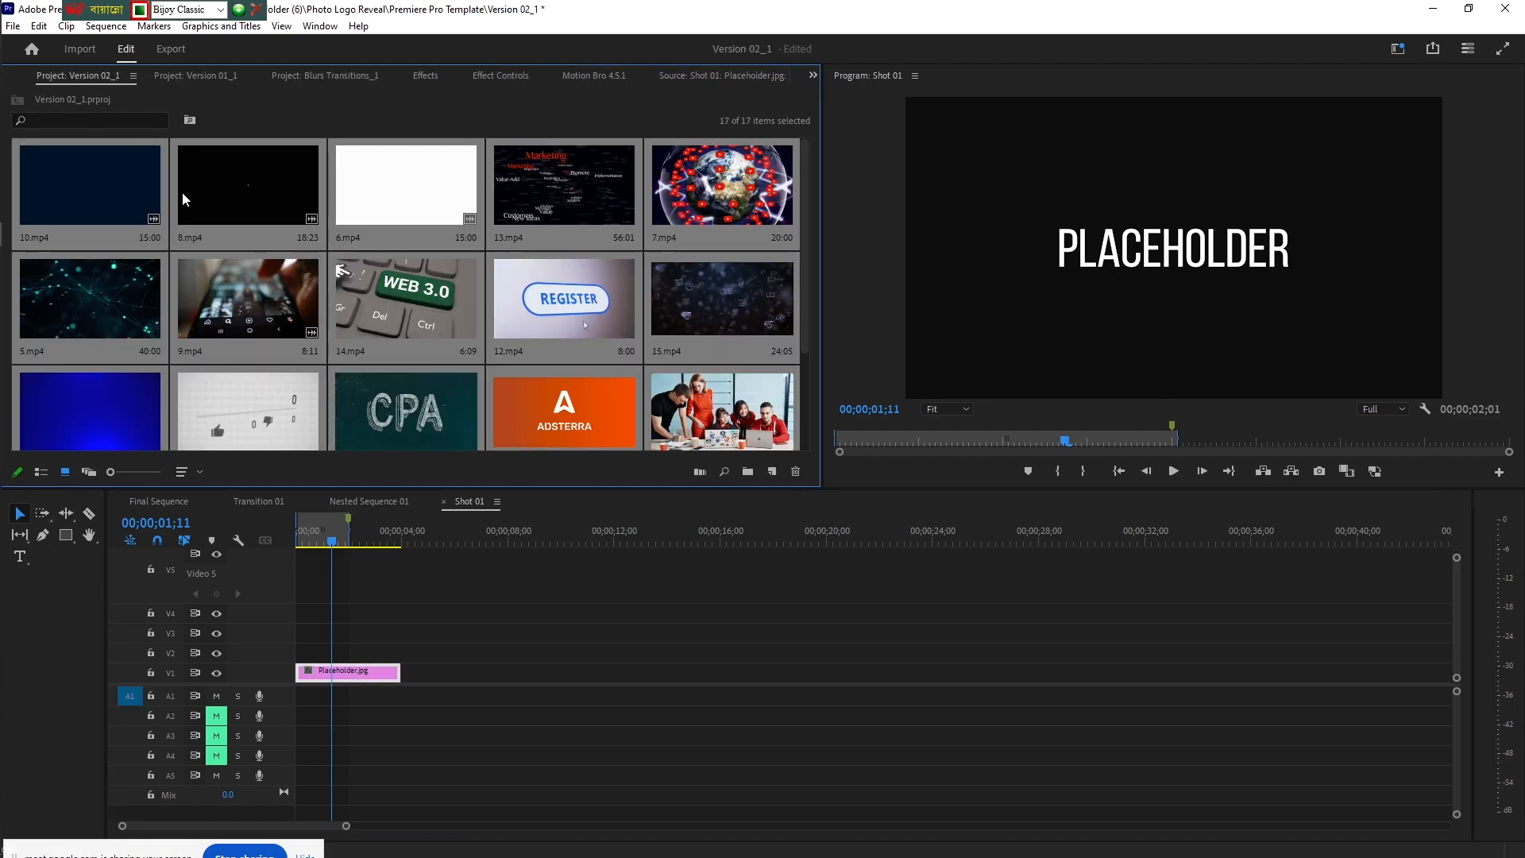
{"action": "left_click", "coordinate": [108, 202]}
{"action": "left_click", "coordinate": [352, 679]}
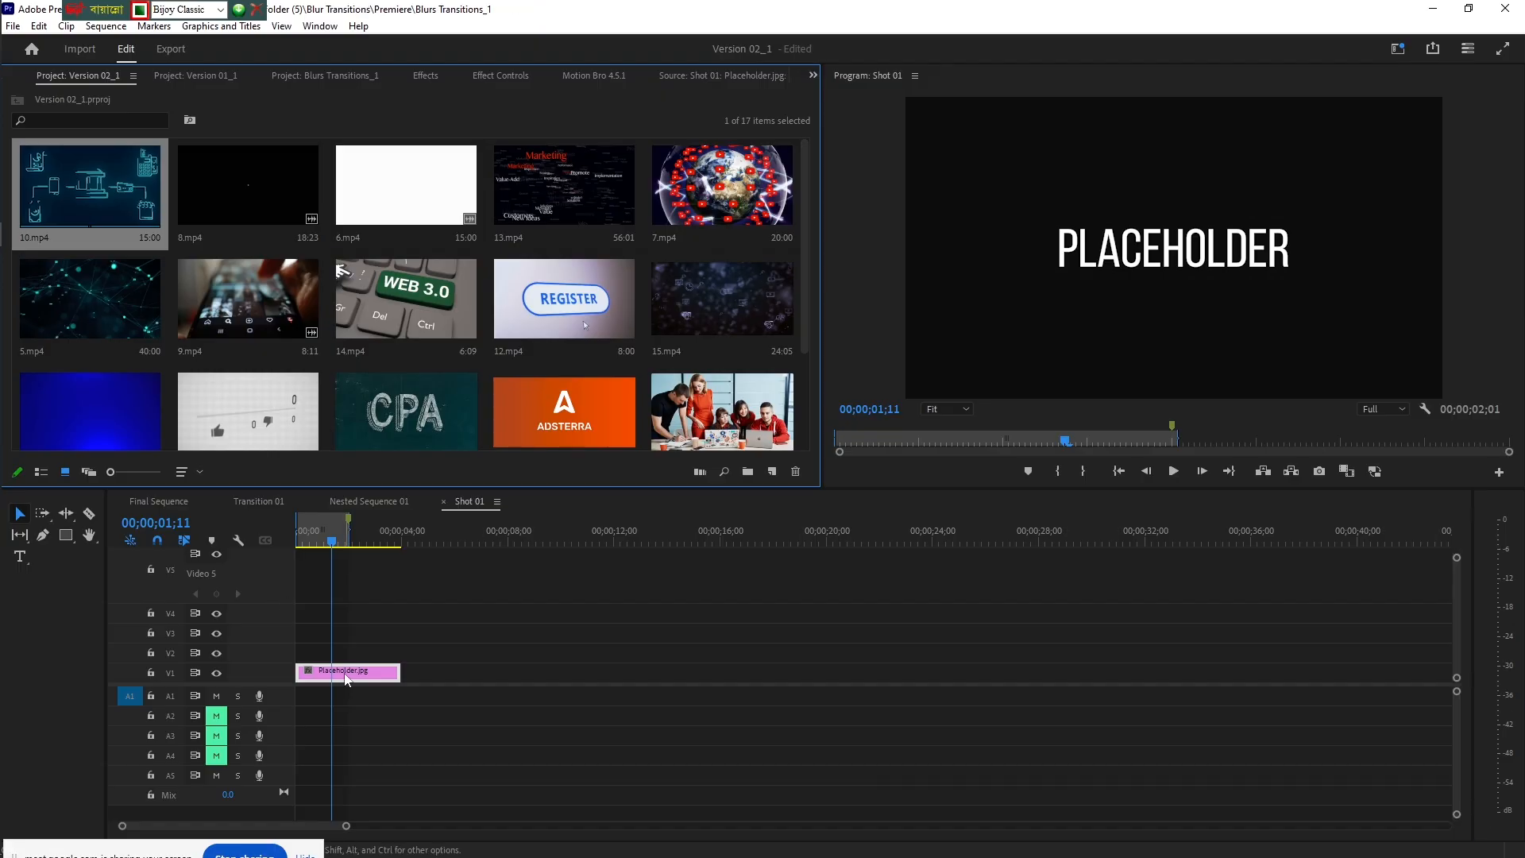
{"action": "key", "text": "Delete"}
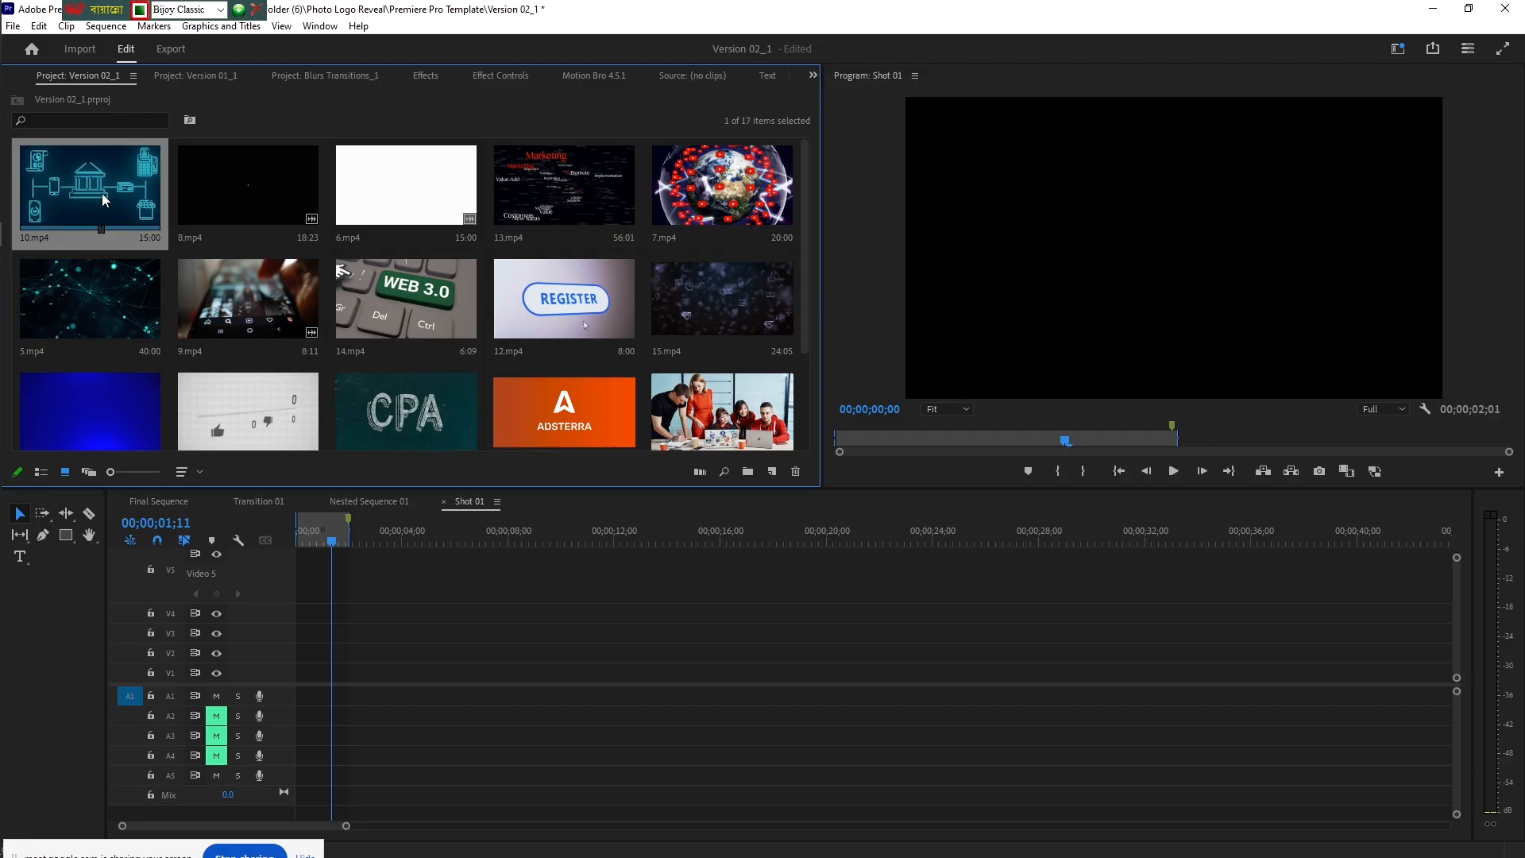
- Place 10.mp4 and 8.mp4 at the start of V1 in Shot 01 and delete the 8.mp4 clip
{"action": "left_click", "coordinate": [247, 187], "text": "ctrl"}
{"action": "left_click_drag", "start_coordinate": [248, 187], "coordinate": [341, 678]}
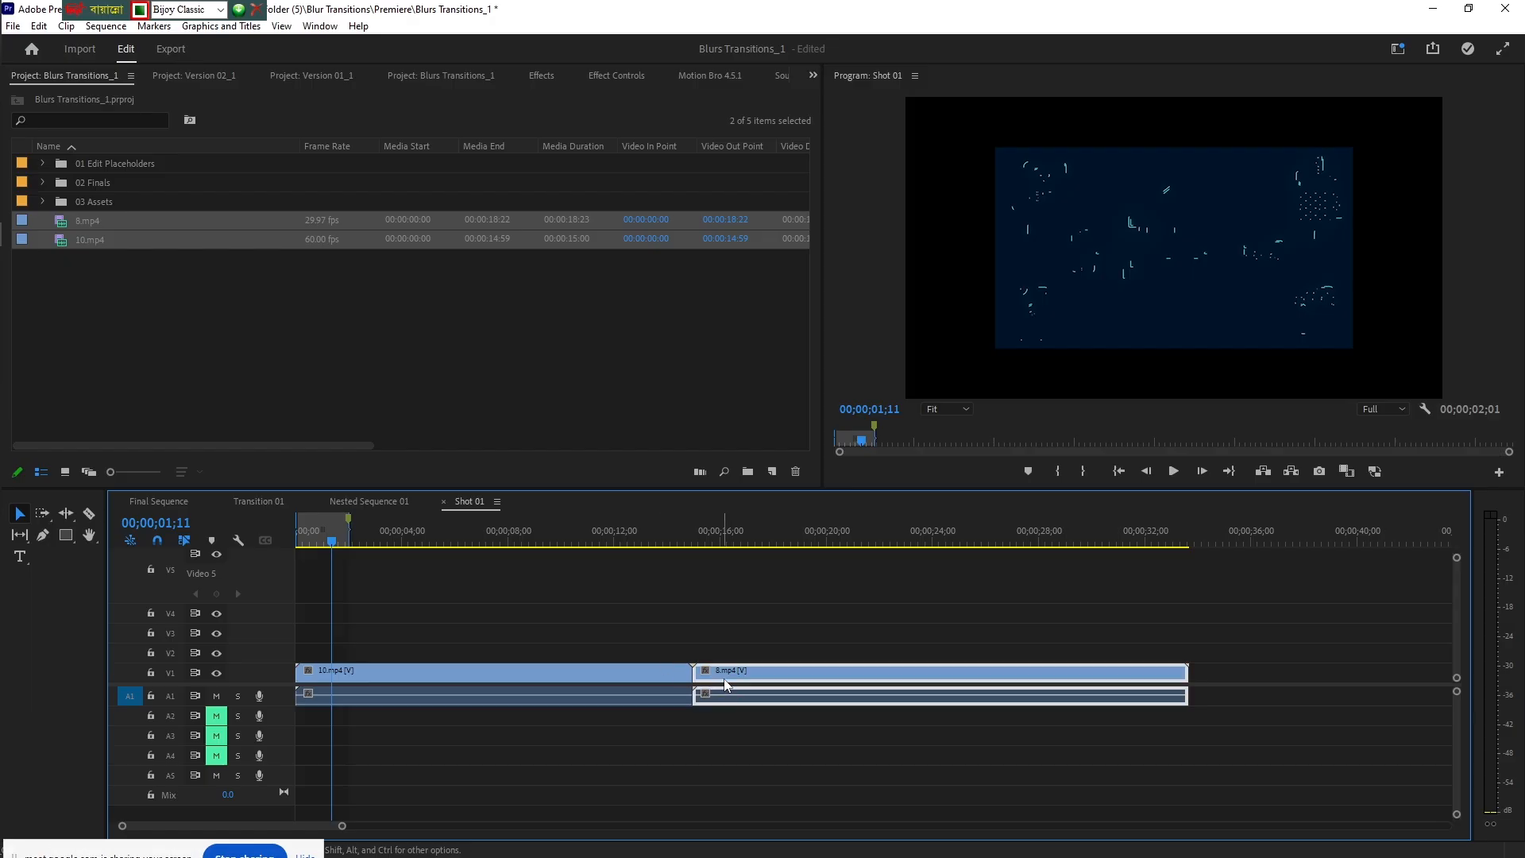
{"action": "key", "text": "Delete"}
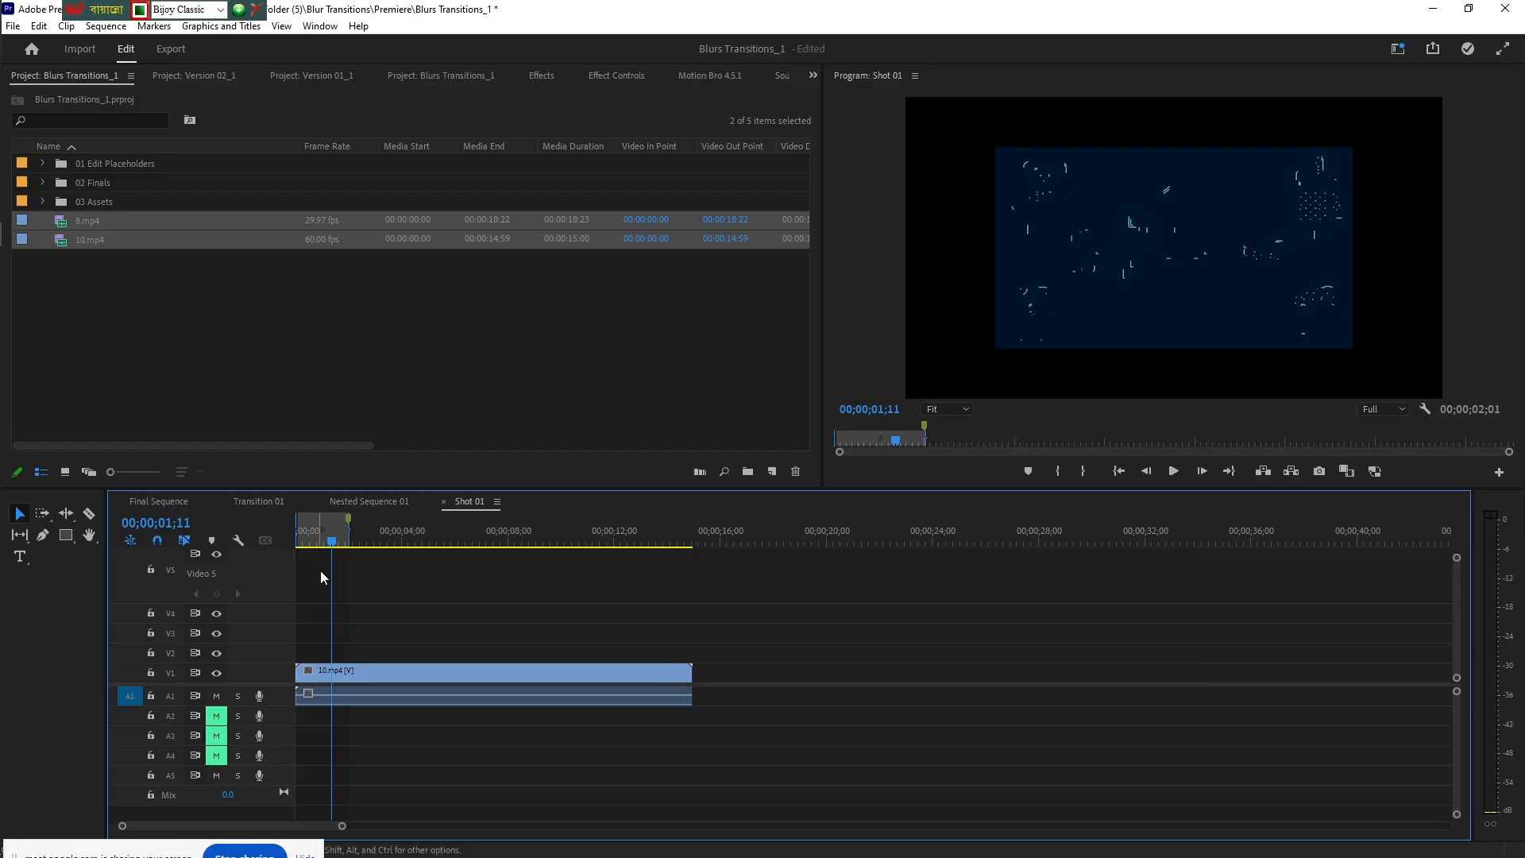
- Set the scale of the 10.mp4 clip in Shot 01 to 156 and return to the Blurs Transitions_1 project
{"action": "left_click", "coordinate": [370, 670]}
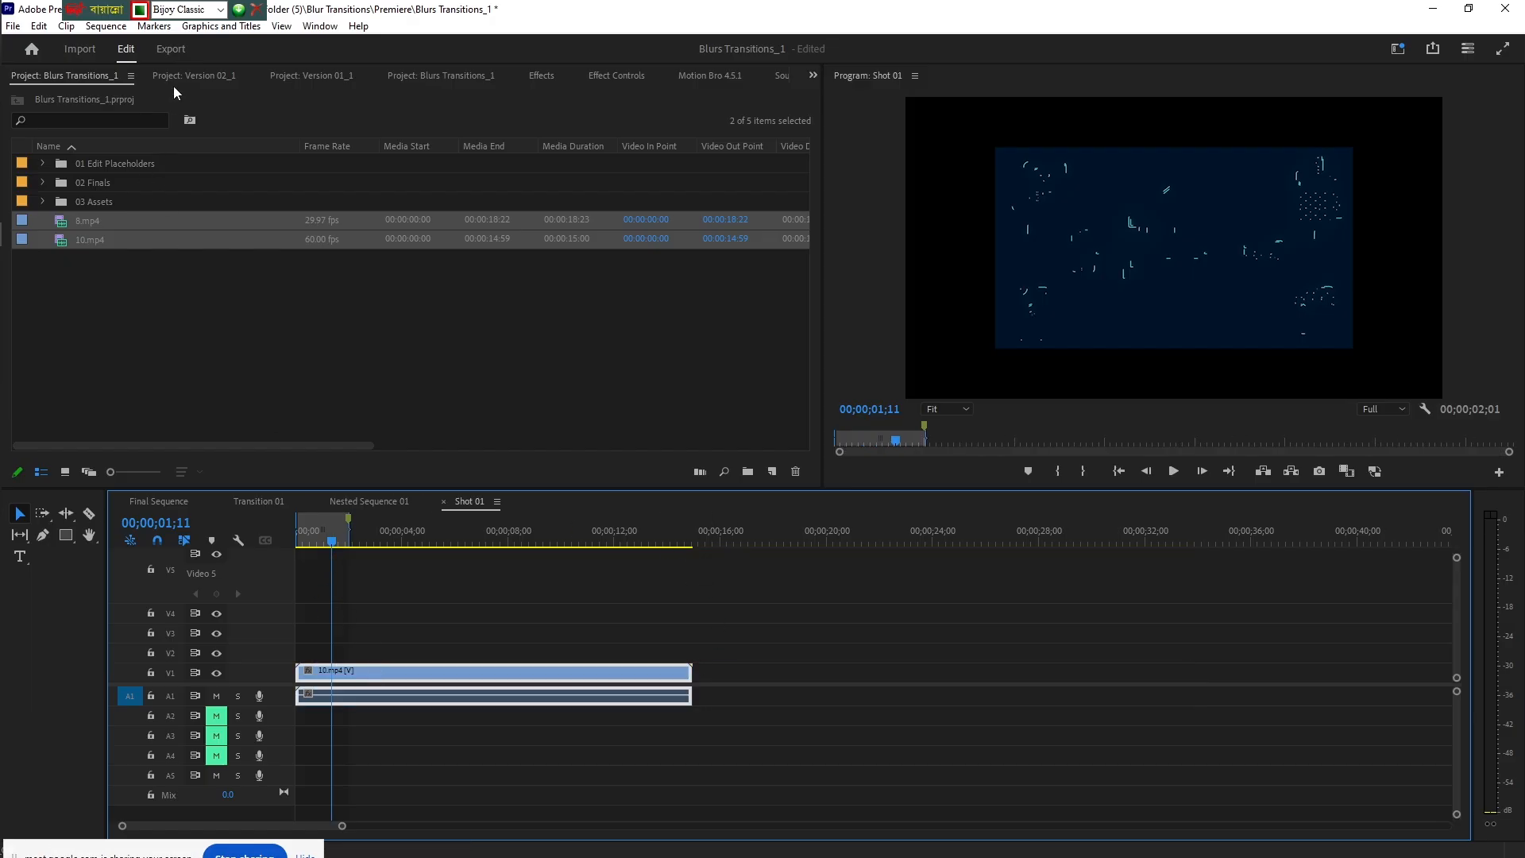
{"action": "left_click", "coordinate": [204, 75]}
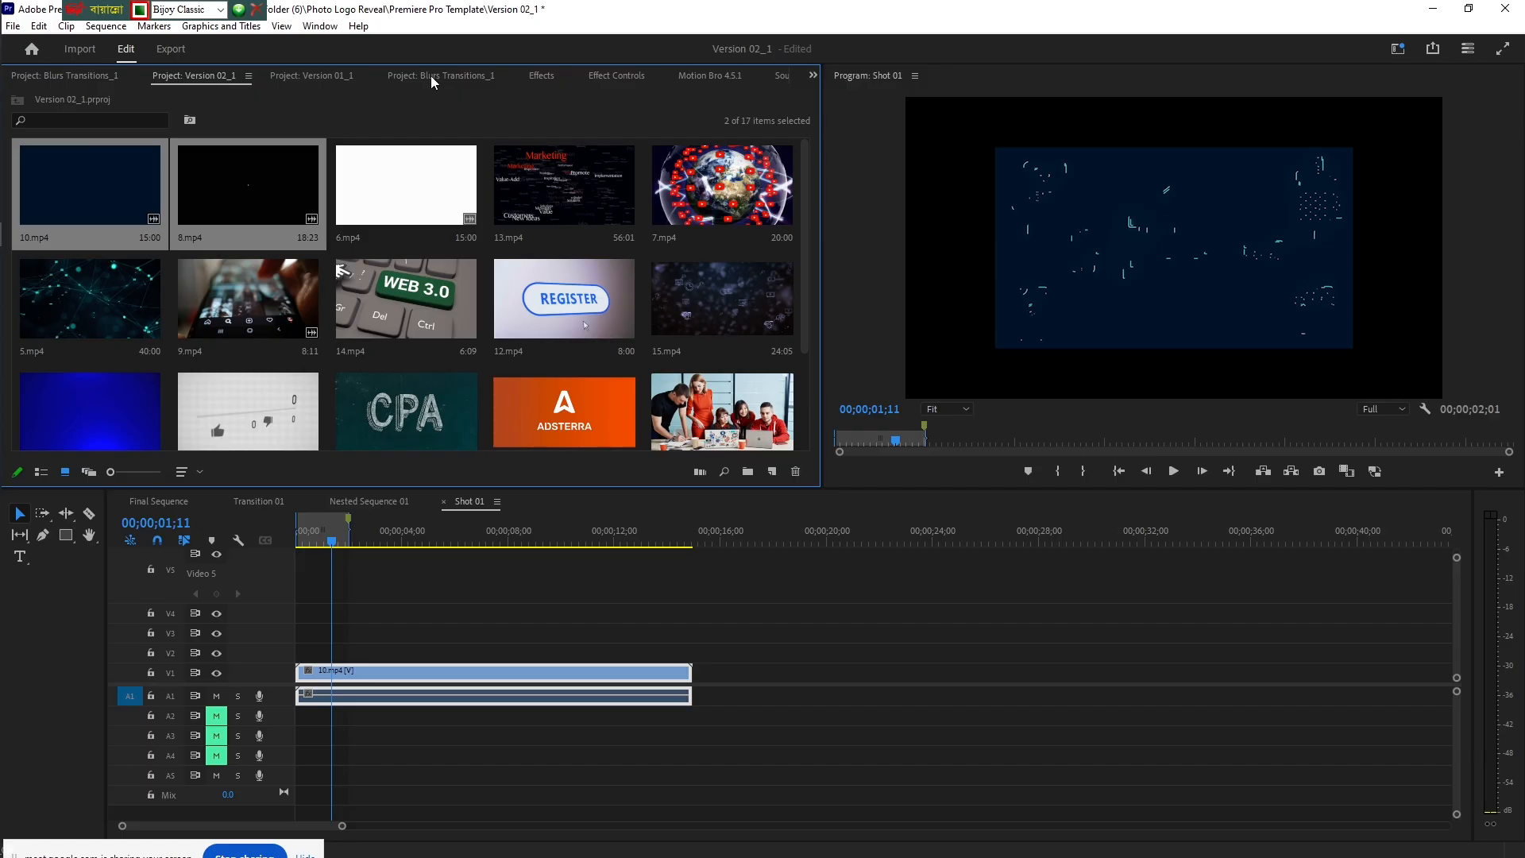
{"action": "left_click", "coordinate": [616, 76]}
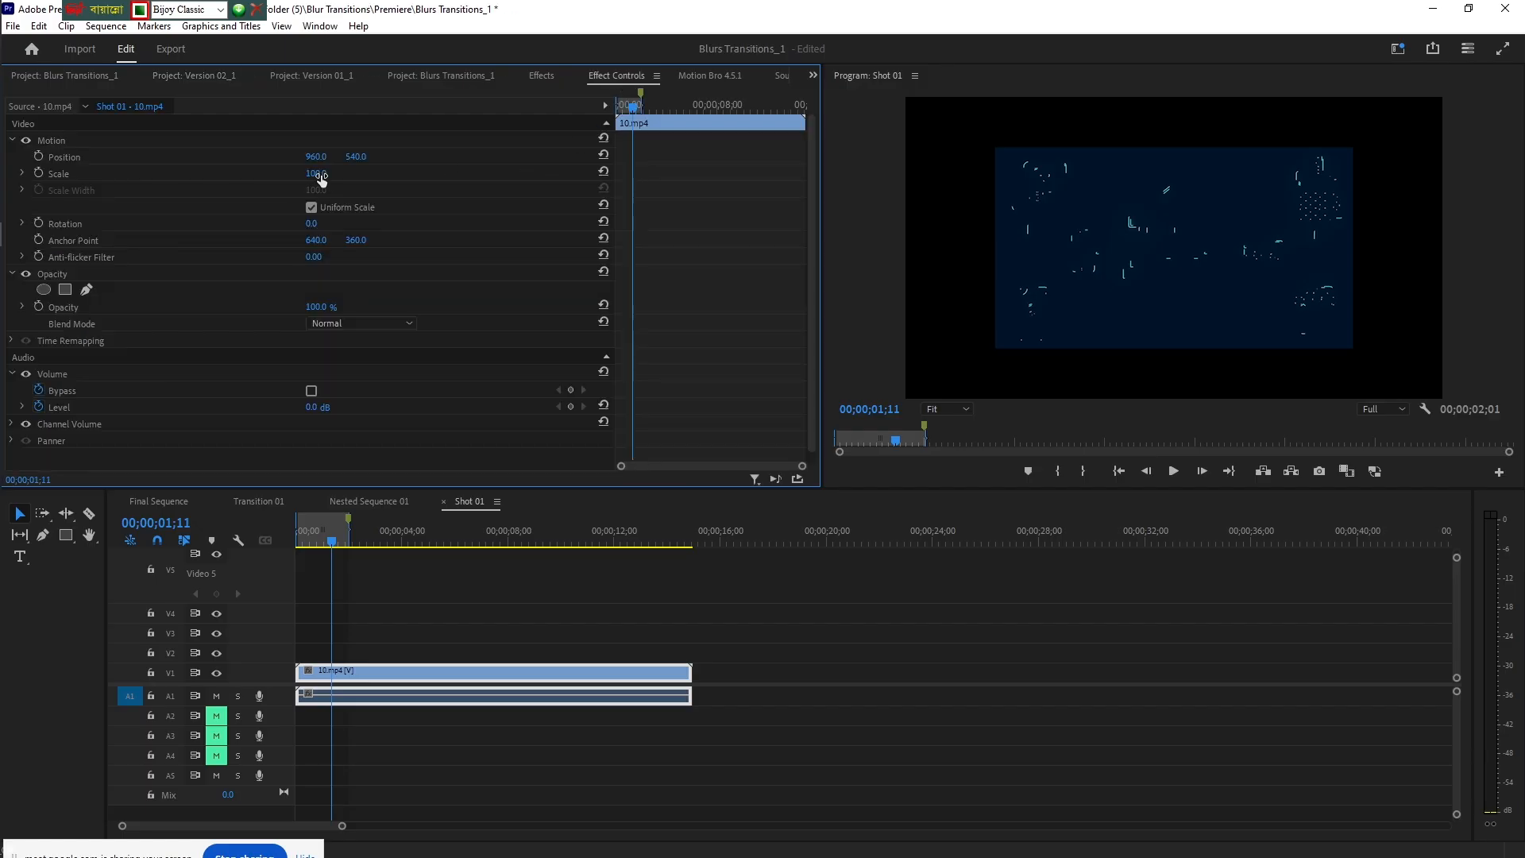
{"action": "left_click_drag", "start_coordinate": [321, 179], "coordinate": [365, 179]}
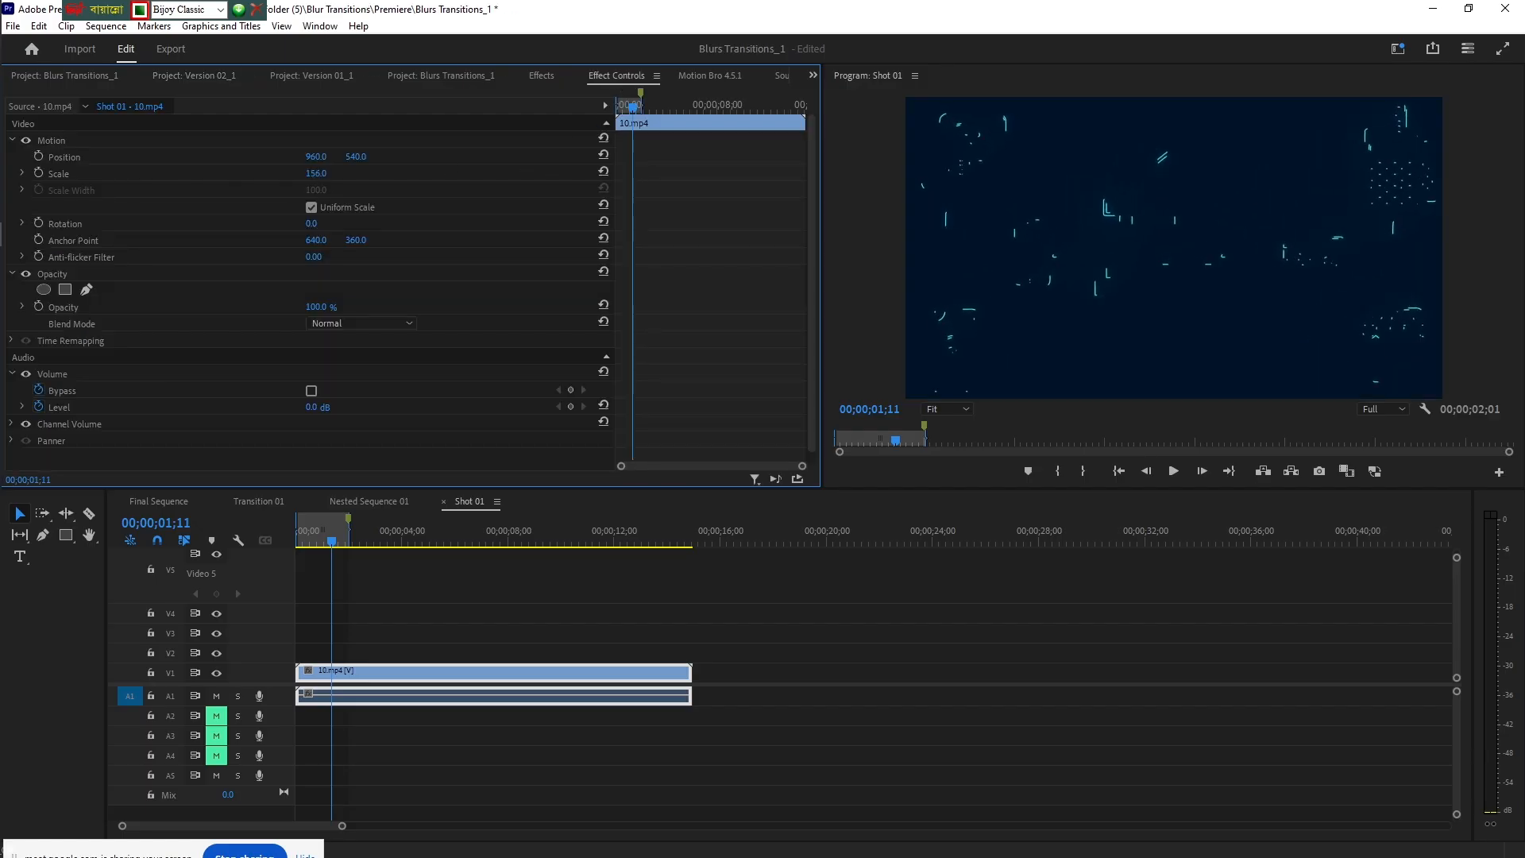
{"action": "left_click", "coordinate": [37, 78]}
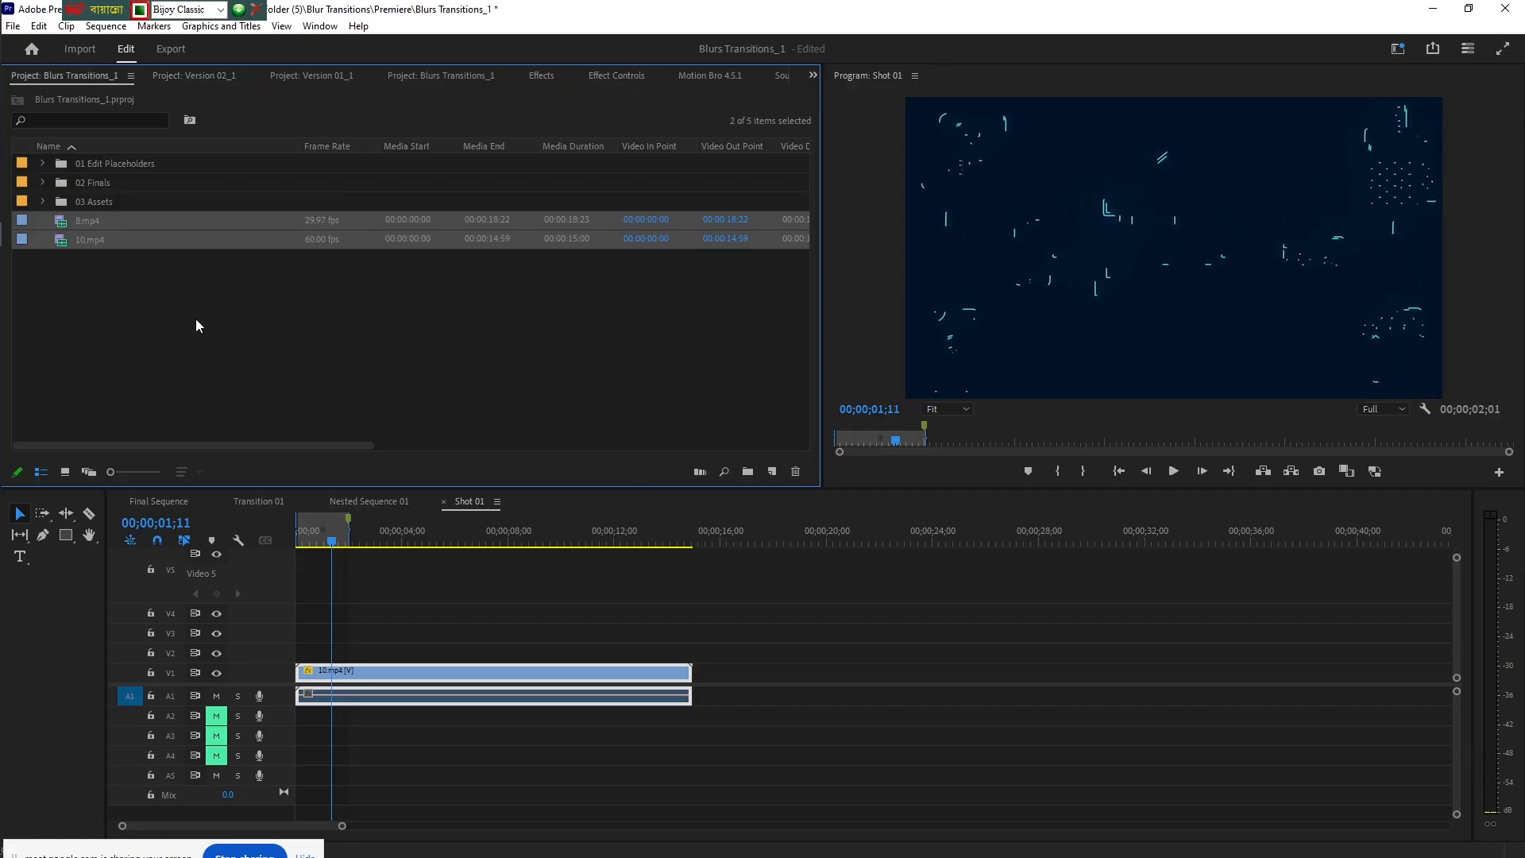
- Play Final Sequence from its start through the first transitions and look inside the Transition 02 sequence
{"action": "left_click", "coordinate": [168, 500]}
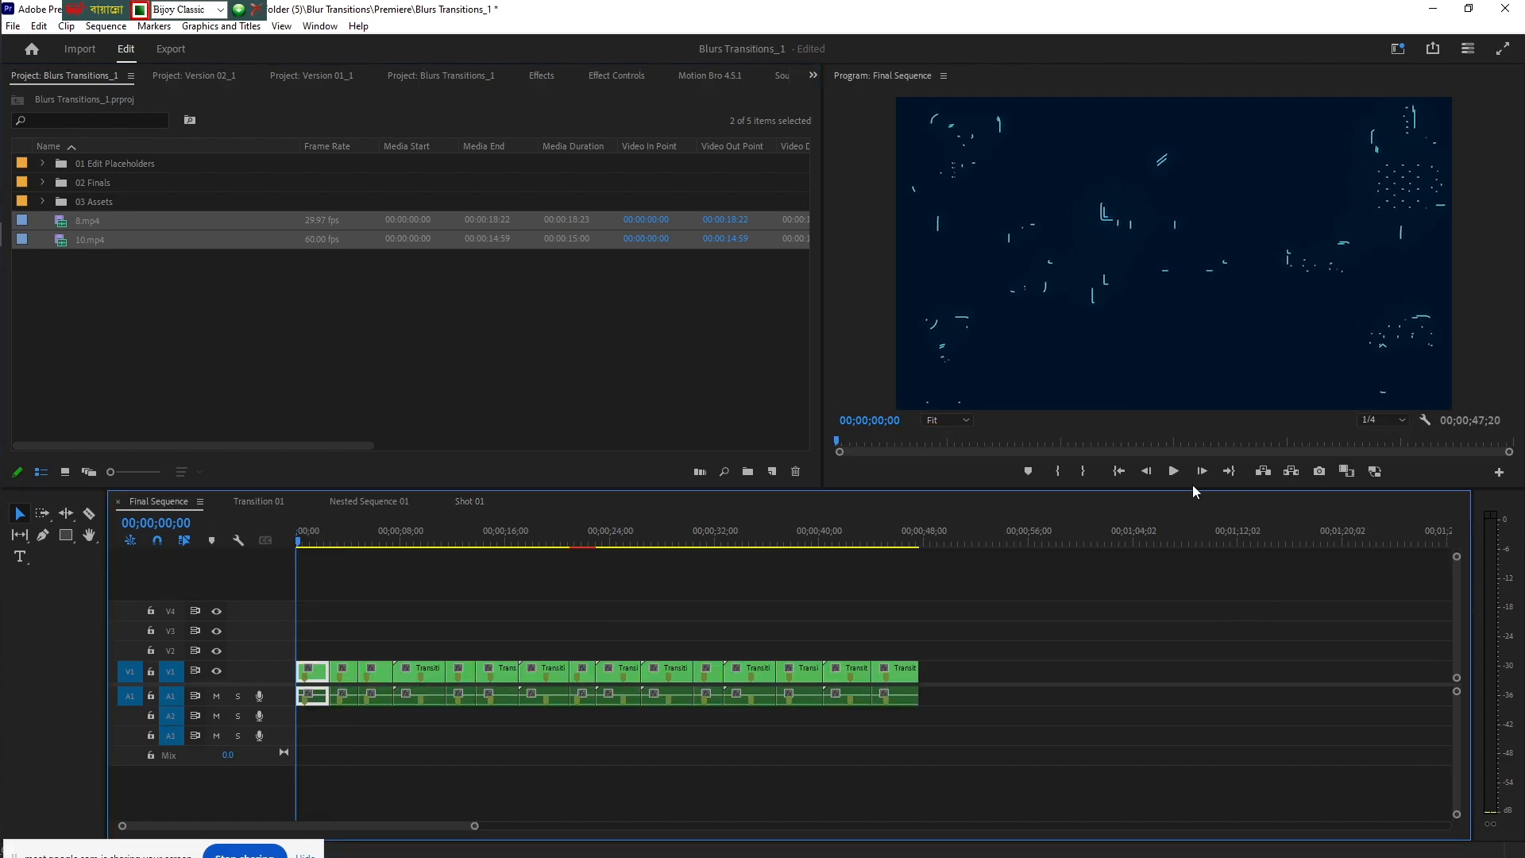
{"action": "left_click", "coordinate": [1176, 473]}
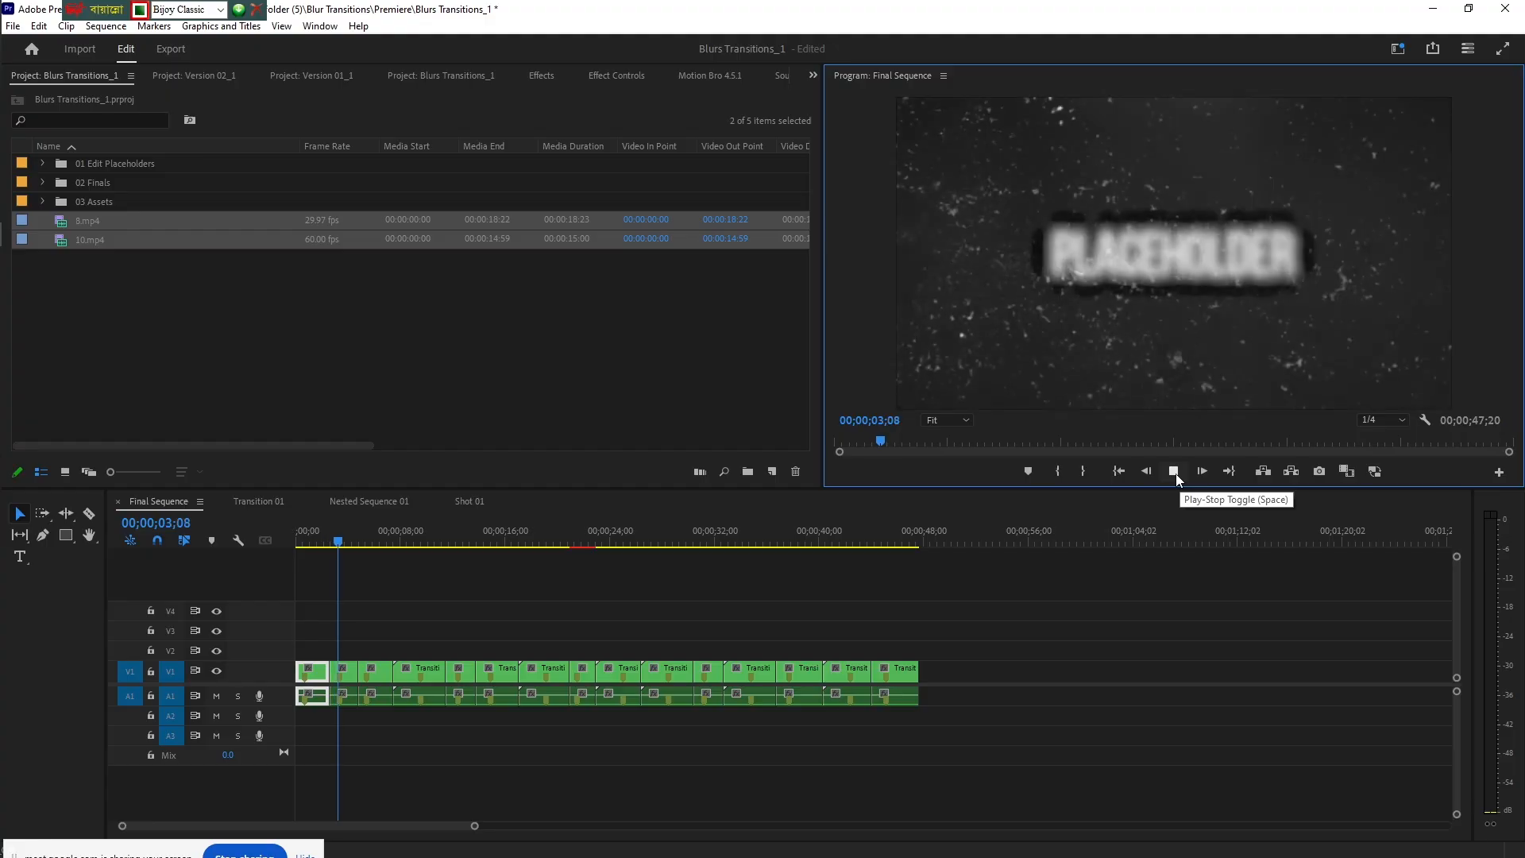
{"action": "left_click", "coordinate": [1173, 472]}
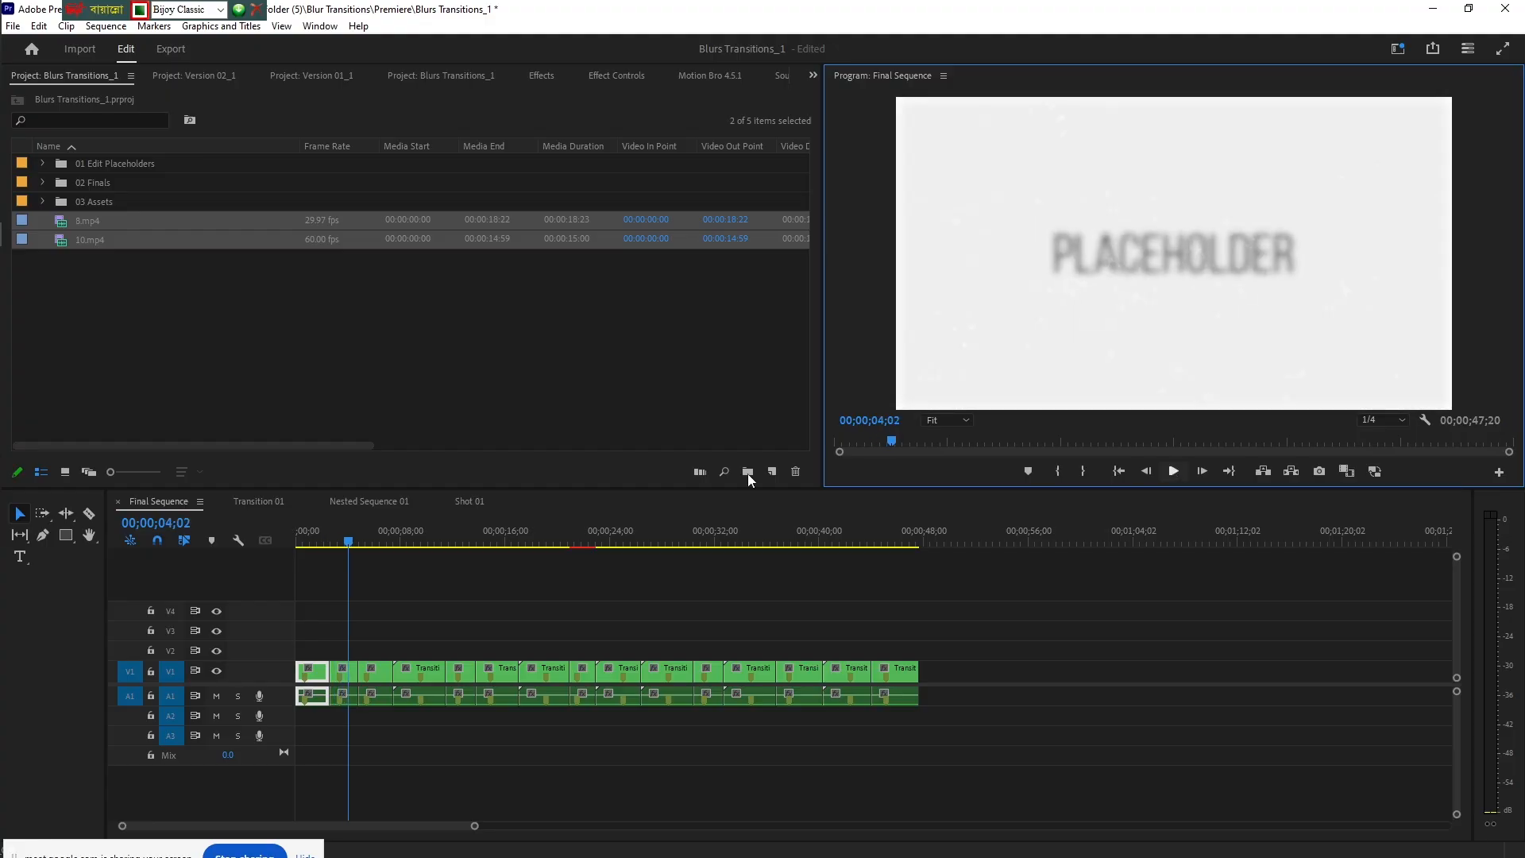
{"action": "double_click", "coordinate": [346, 670]}
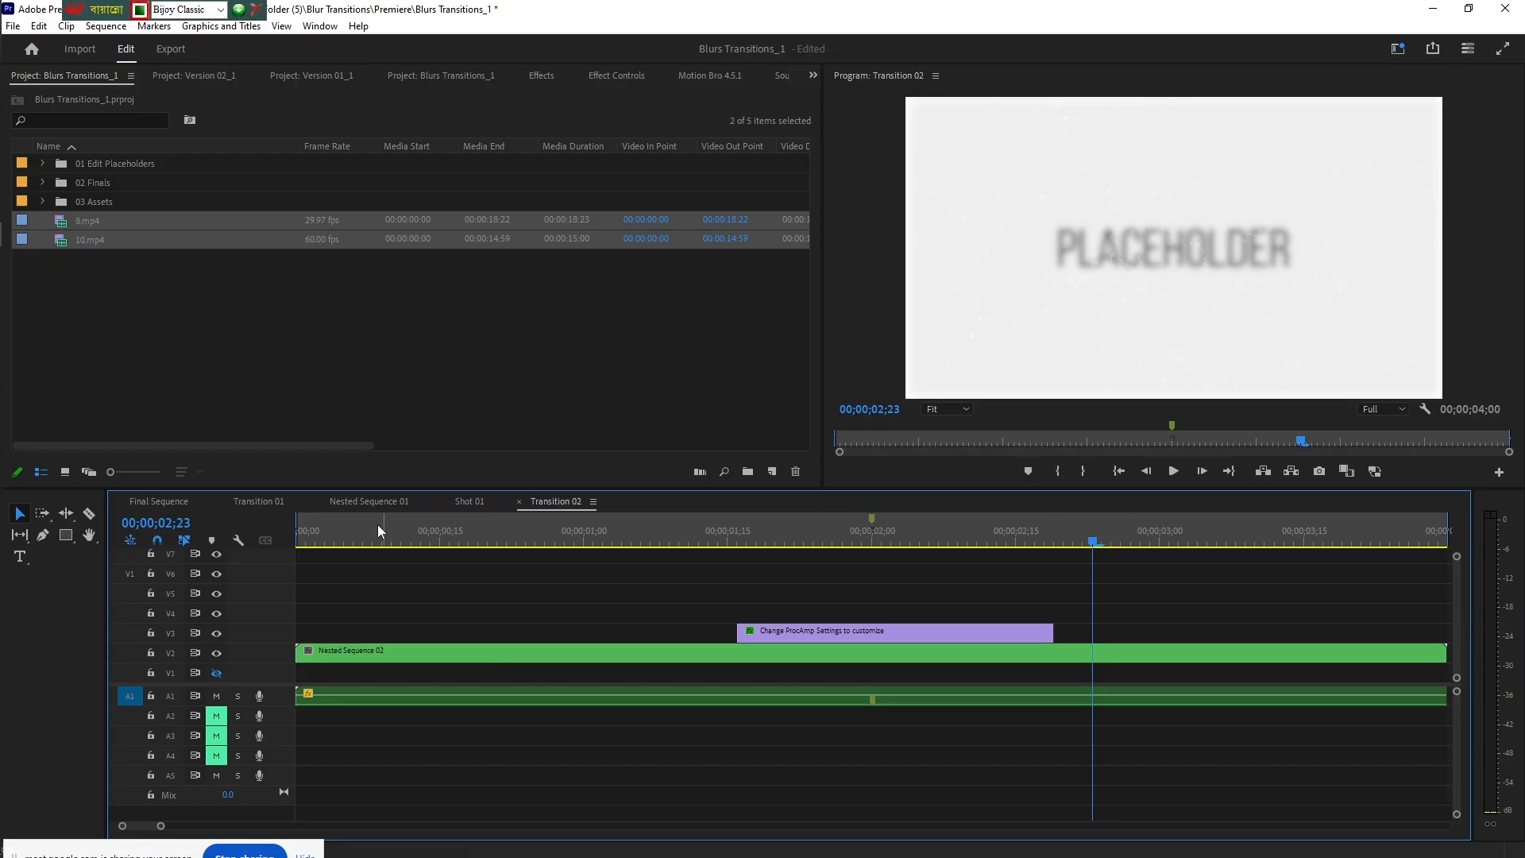
{"action": "left_click", "coordinate": [155, 501]}
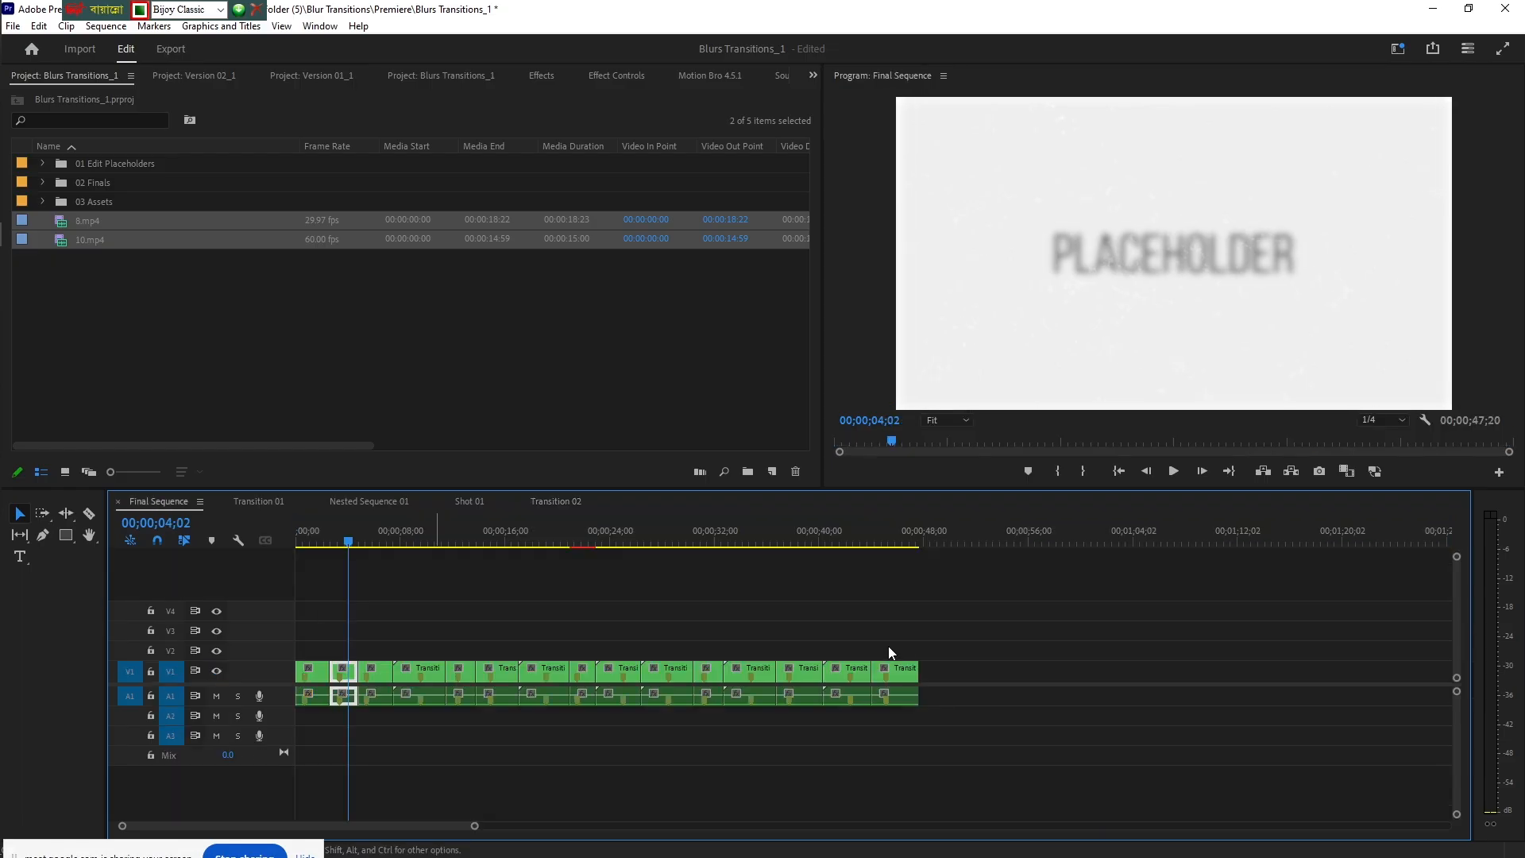
- Shift all clips after Transition 01 in Final Sequence 00;00;09;08 later and ripple delete the gap left behind
{"action": "left_click_drag", "start_coordinate": [968, 645], "coordinate": [548, 674]}
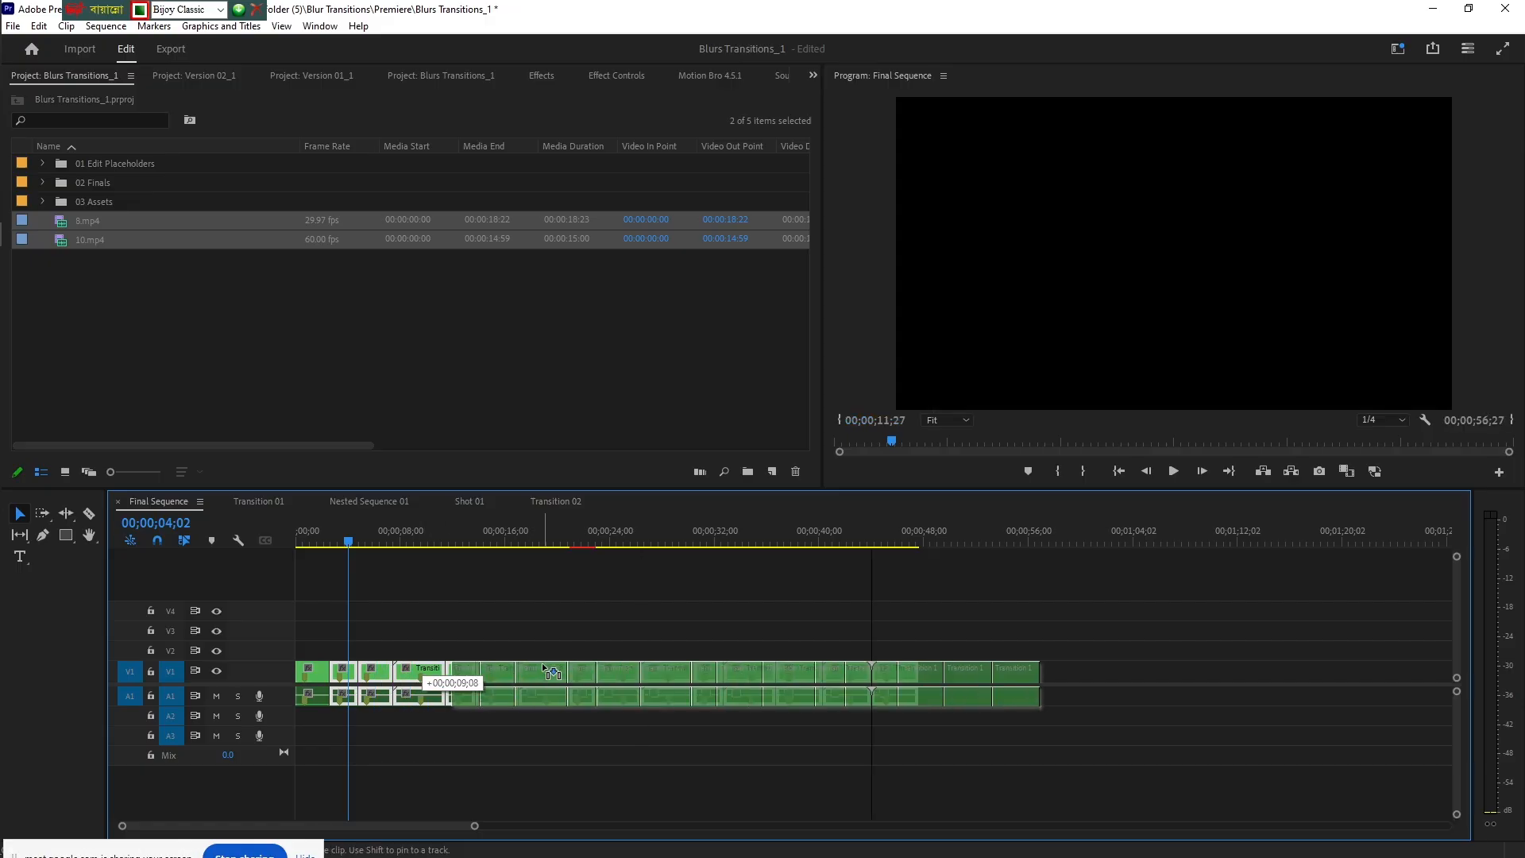
{"action": "left_click_drag", "start_coordinate": [338, 674], "coordinate": [376, 672]}
{"action": "right_click", "coordinate": [376, 669]}
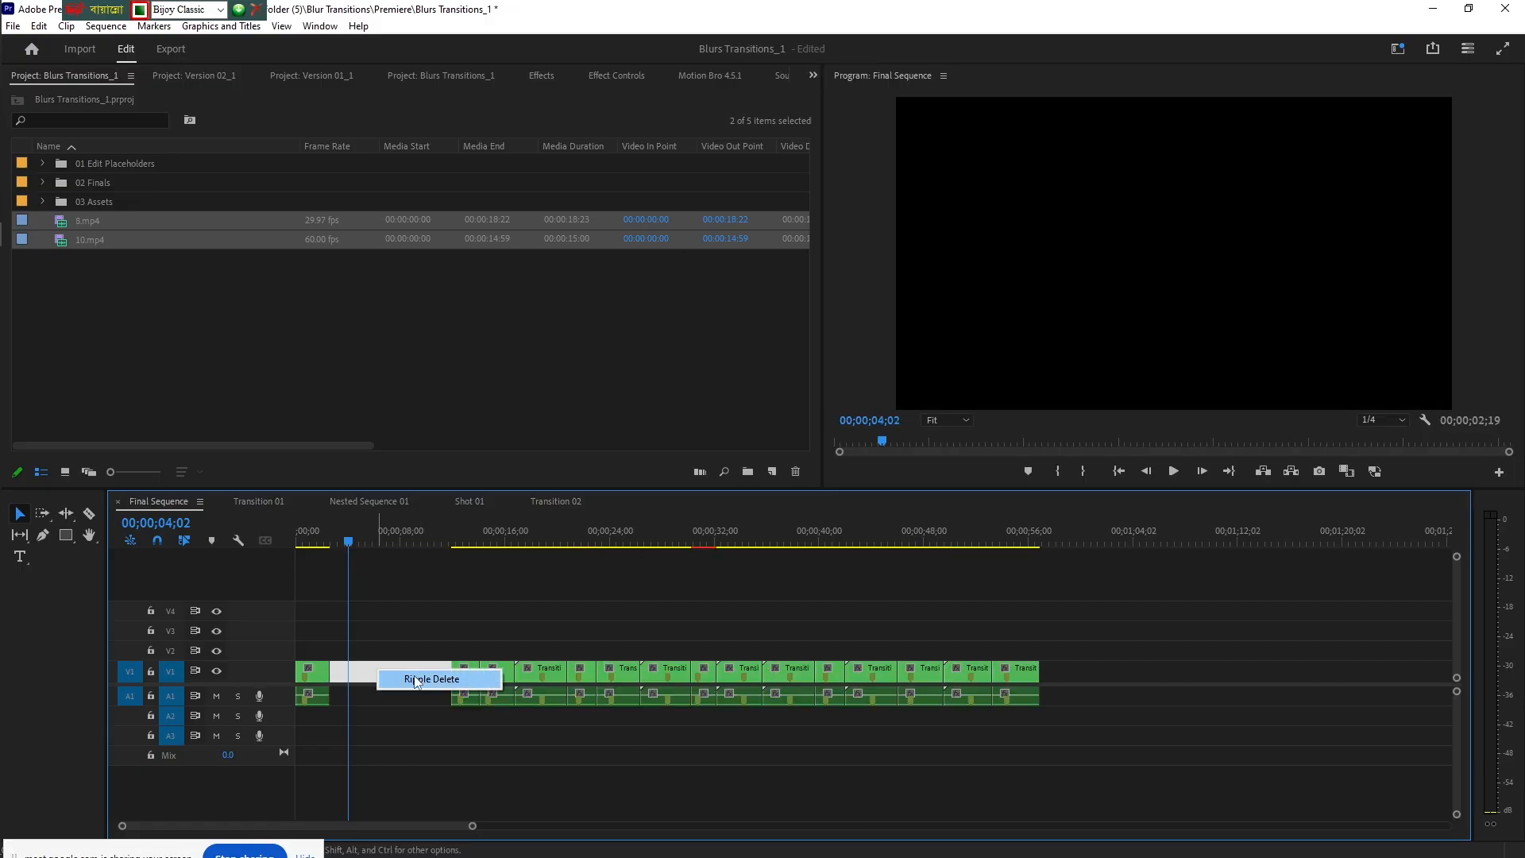
{"action": "left_click", "coordinate": [419, 680]}
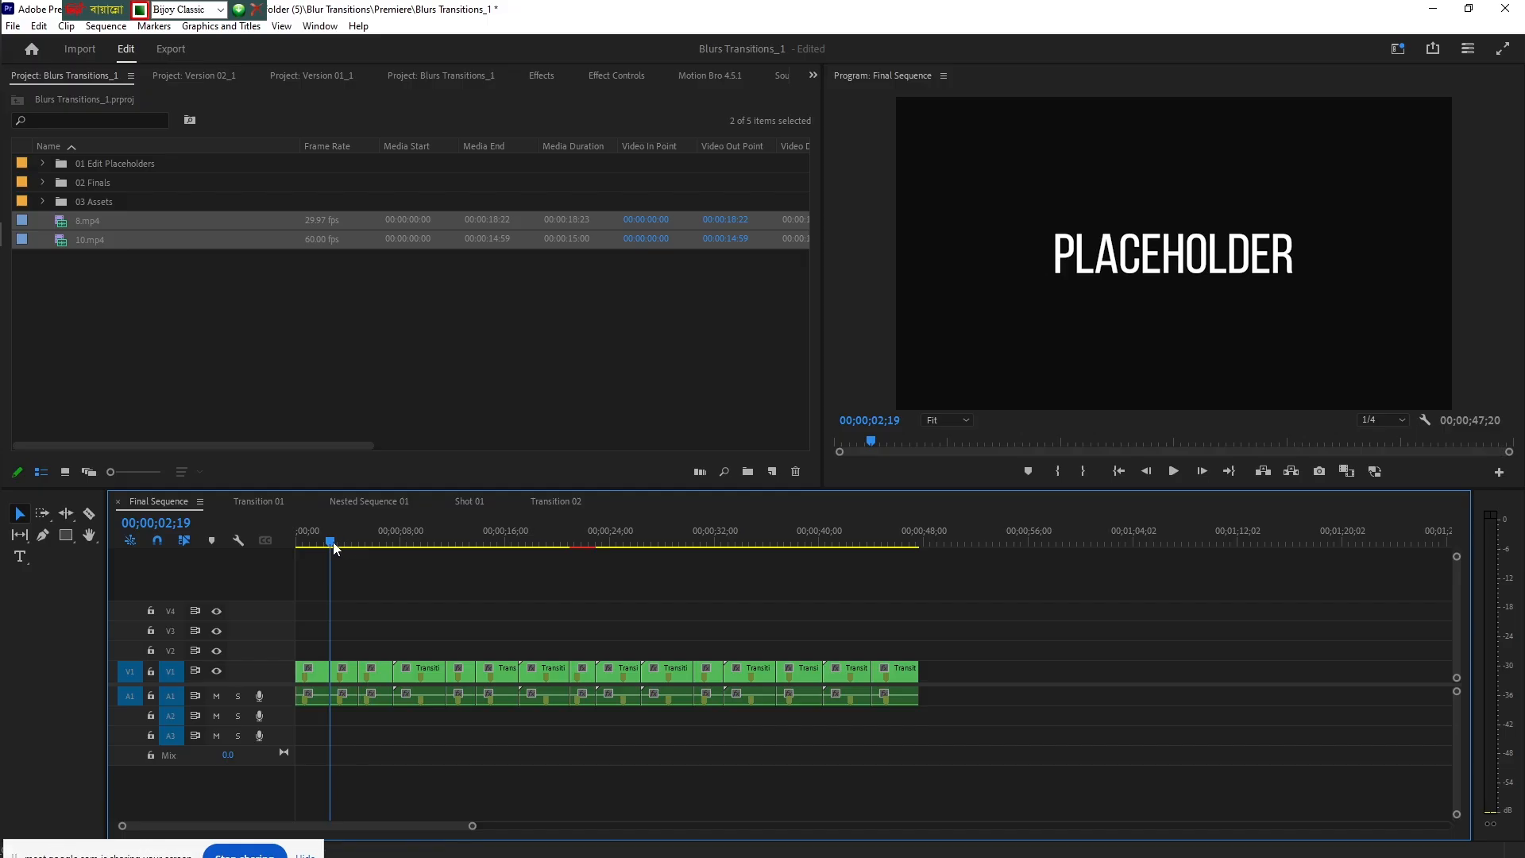
- Open Transition 02 from Final Sequence and drill through Nested Sequence 02 to Shot 03
{"action": "left_click_drag", "start_coordinate": [331, 543], "coordinate": [345, 542]}
{"action": "double_click", "coordinate": [341, 671]}
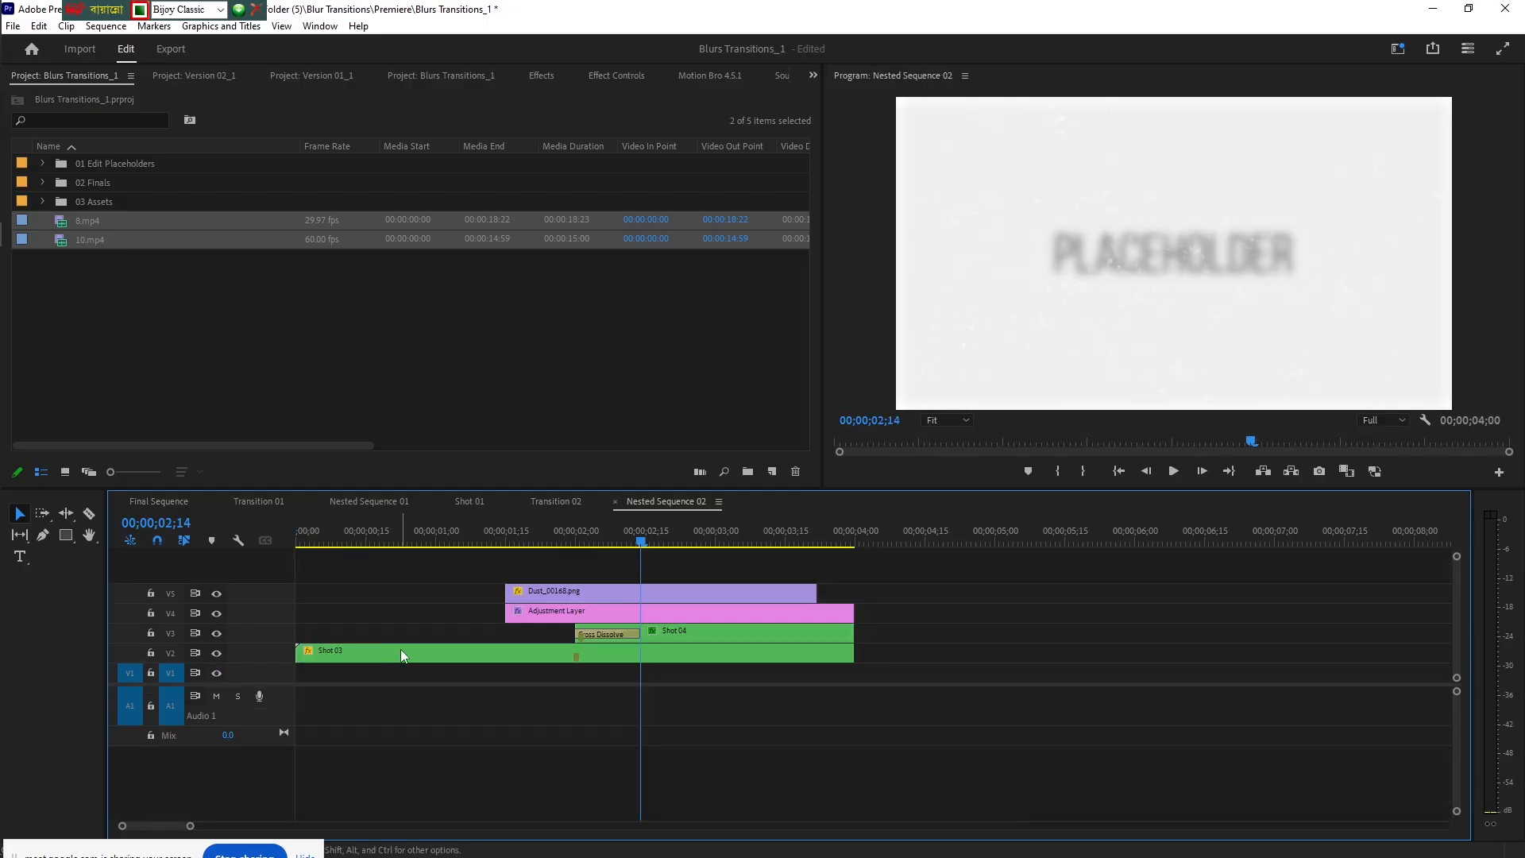
{"action": "double_click", "coordinate": [399, 651]}
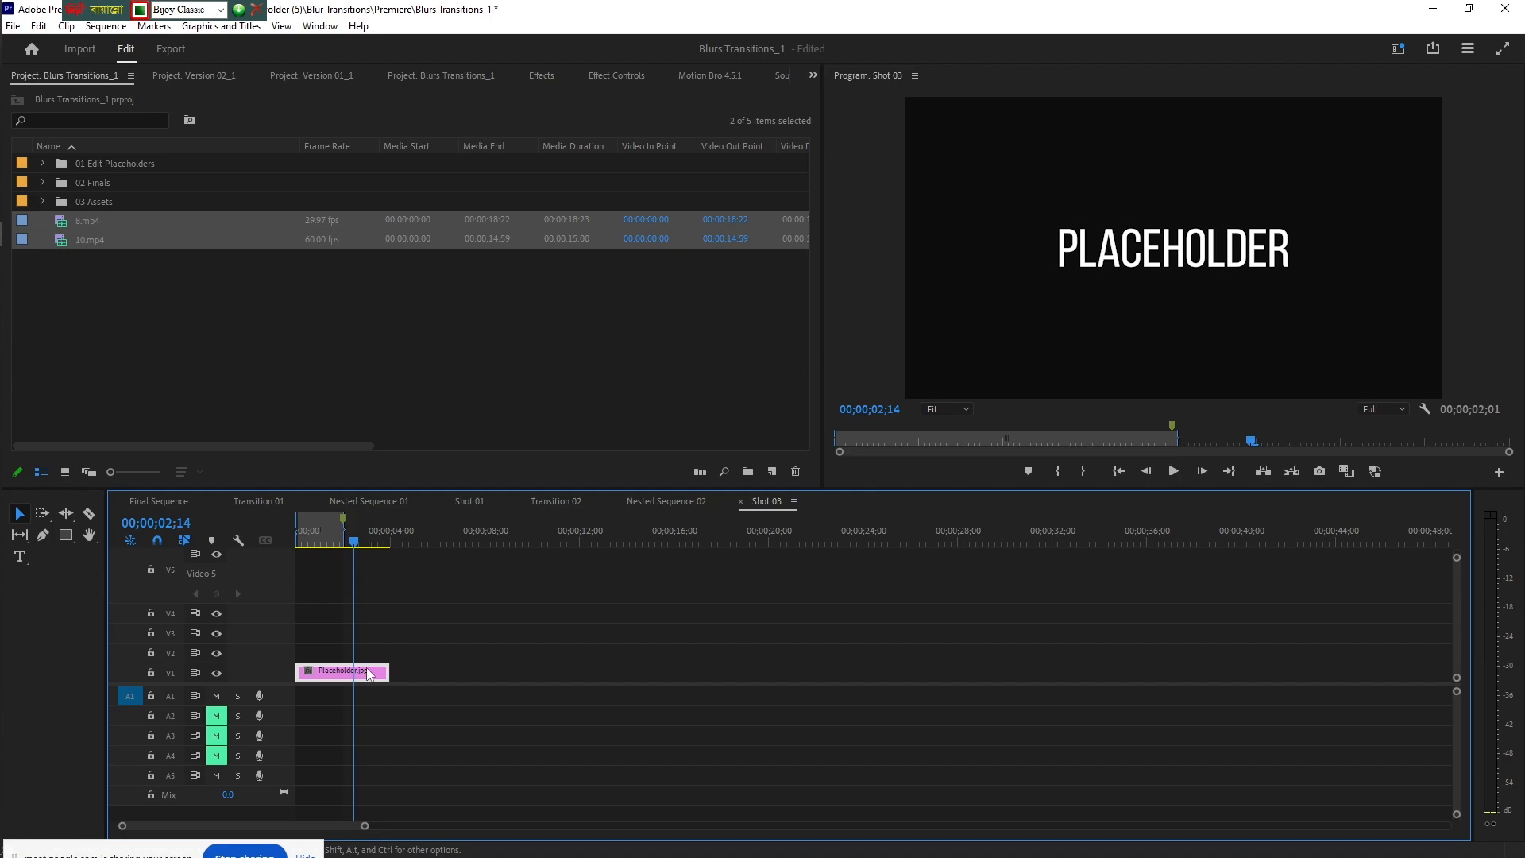
- Replace the Placeholder.jpg clip in Shot 03 with 13.mp4 from the Version 02_1 project
{"action": "key", "text": "Delete"}
{"action": "left_click", "coordinate": [190, 75]}
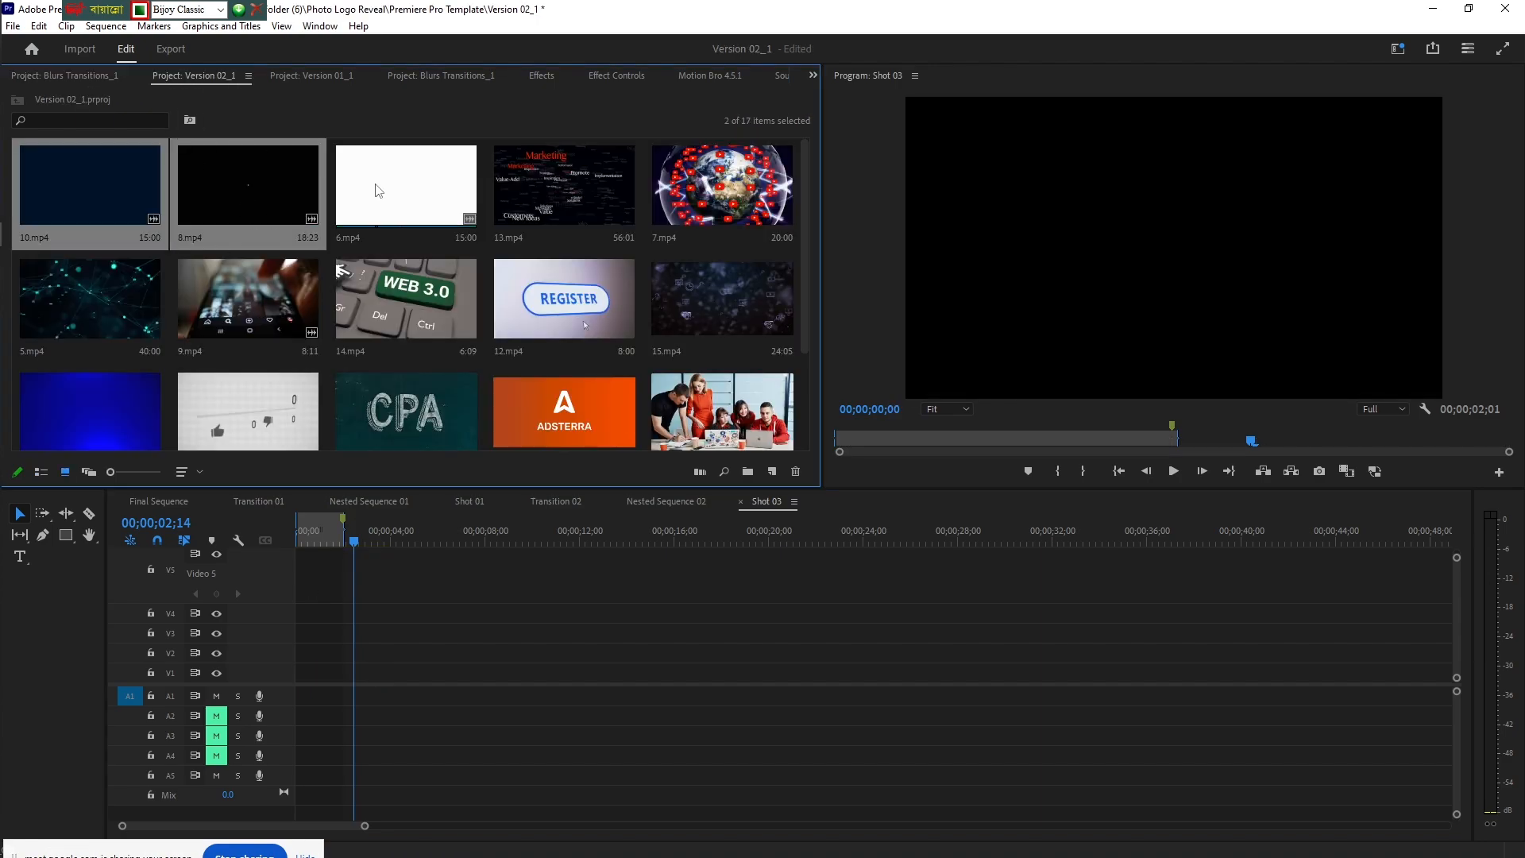
{"action": "left_click_drag", "start_coordinate": [524, 169], "coordinate": [280, 683]}
- Return to Final Sequence and close all the other open sequences
{"action": "left_click", "coordinate": [171, 505]}
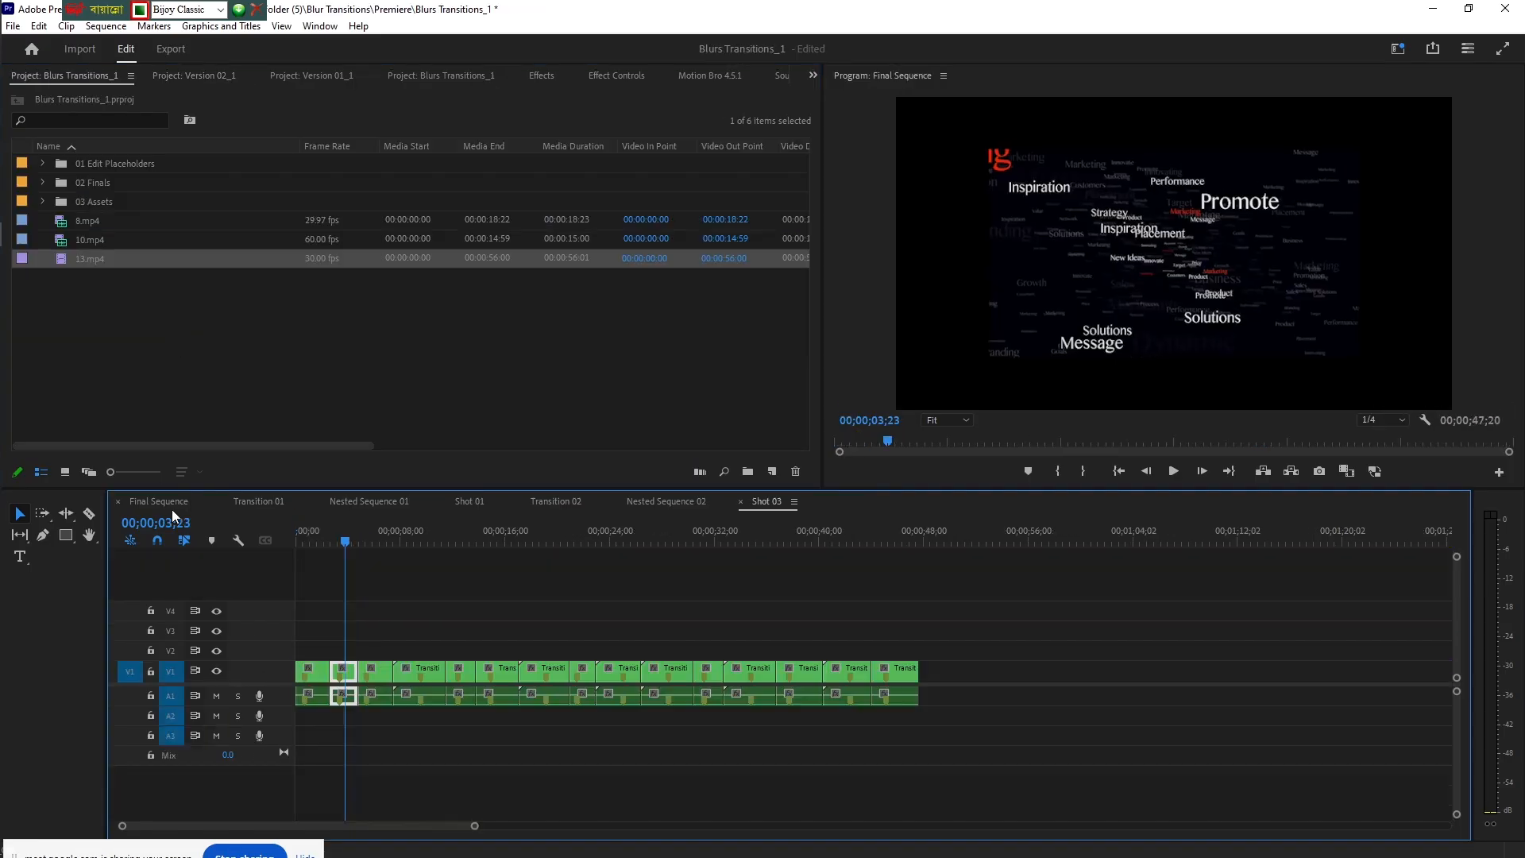
{"action": "left_click", "coordinate": [224, 502]}
{"action": "left_click", "coordinate": [224, 502]}
{"action": "left_click", "coordinate": [224, 502]}
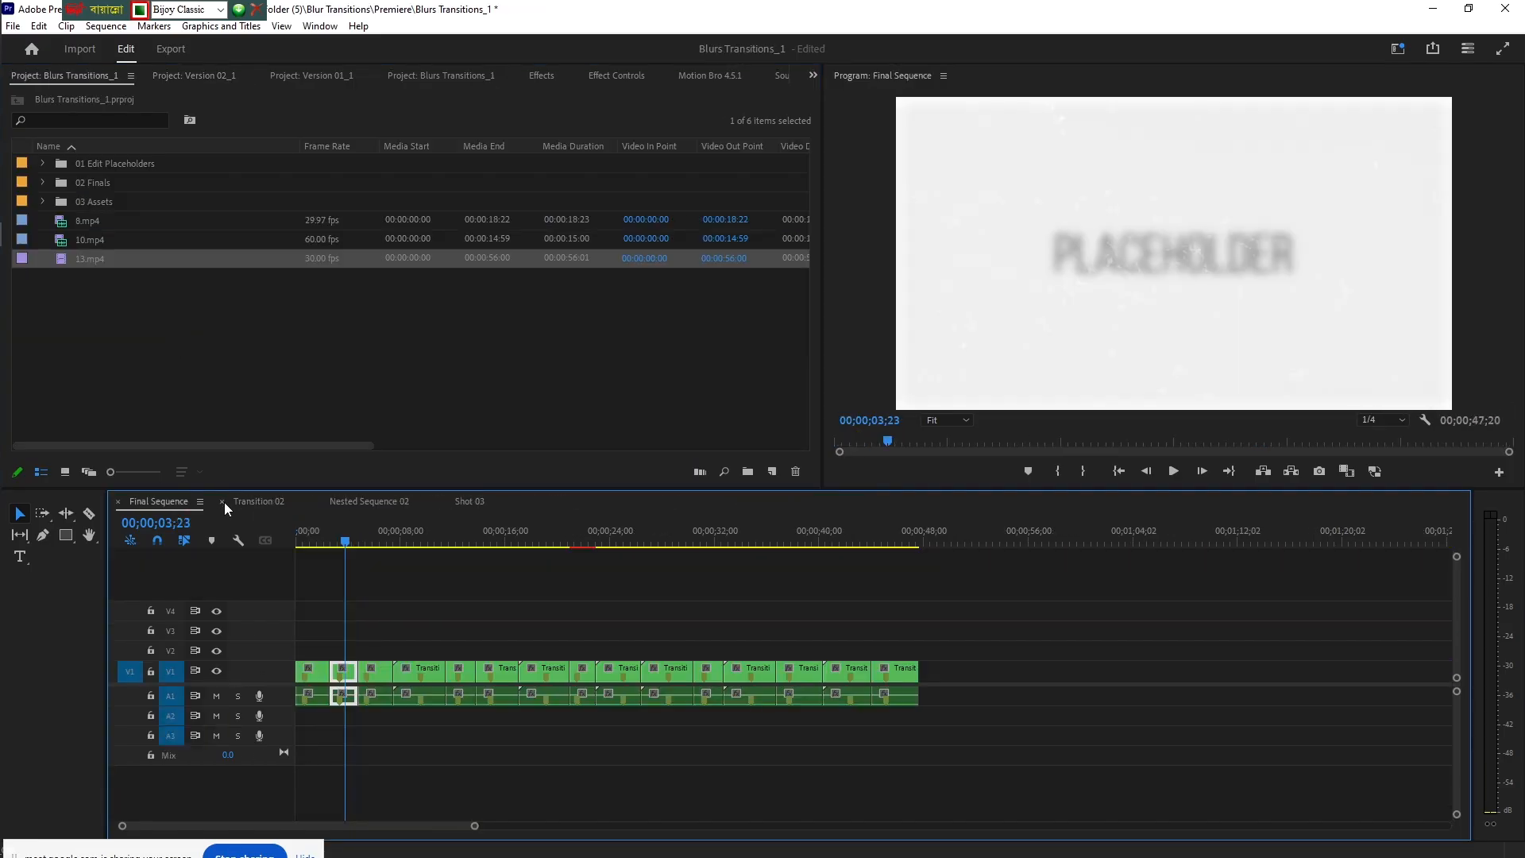
{"action": "left_click", "coordinate": [224, 501]}
{"action": "left_click", "coordinate": [224, 502]}
{"action": "left_click", "coordinate": [224, 502]}
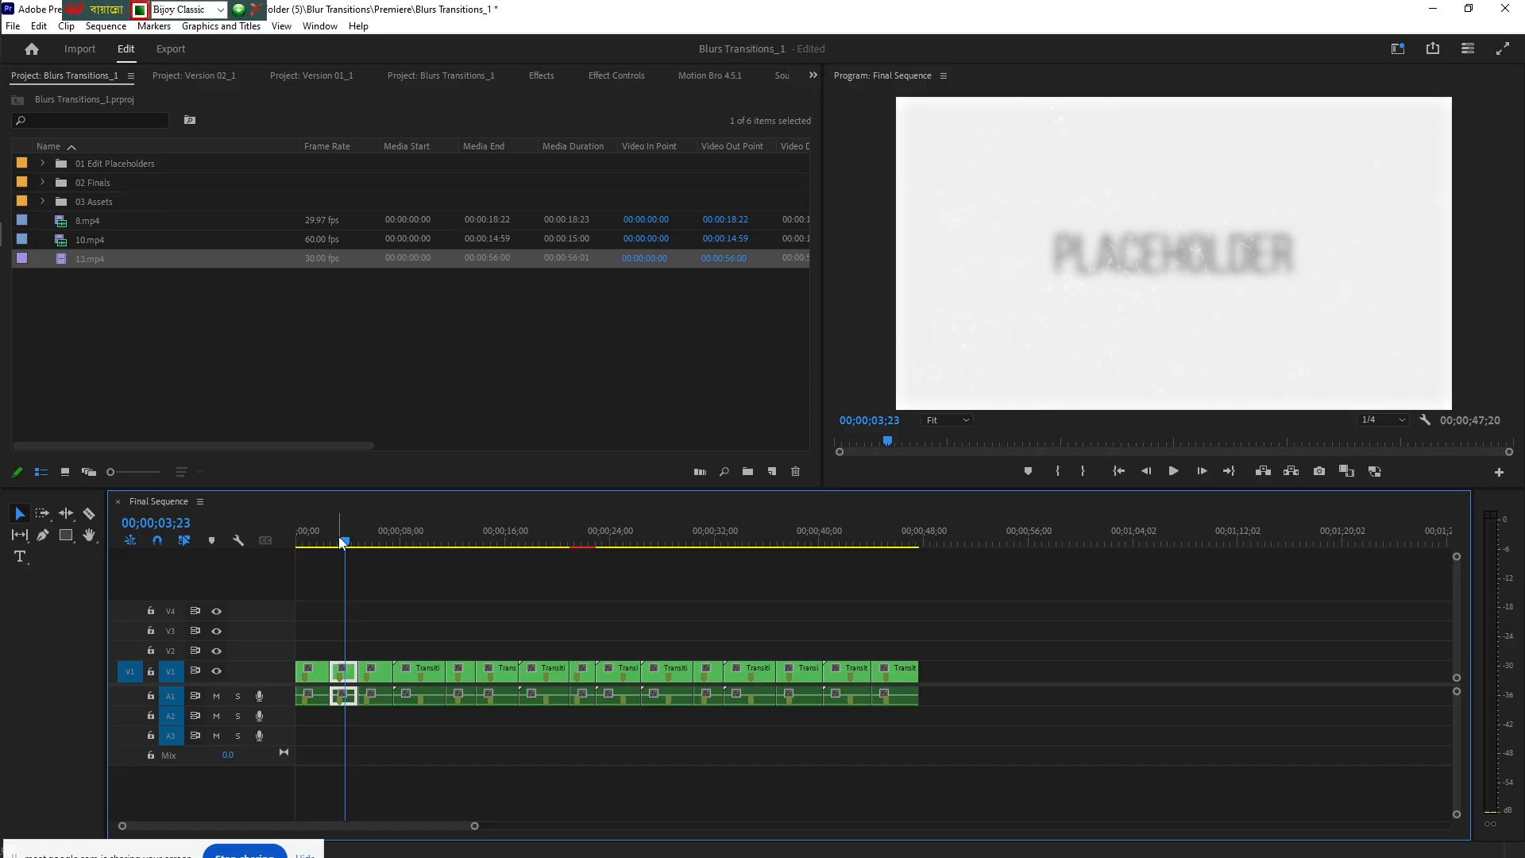
- Play Final Sequence from shortly before Transition 02 to preview the replaced shot
{"action": "left_click_drag", "start_coordinate": [343, 542], "coordinate": [324, 542]}
{"action": "left_click", "coordinate": [1174, 472]}
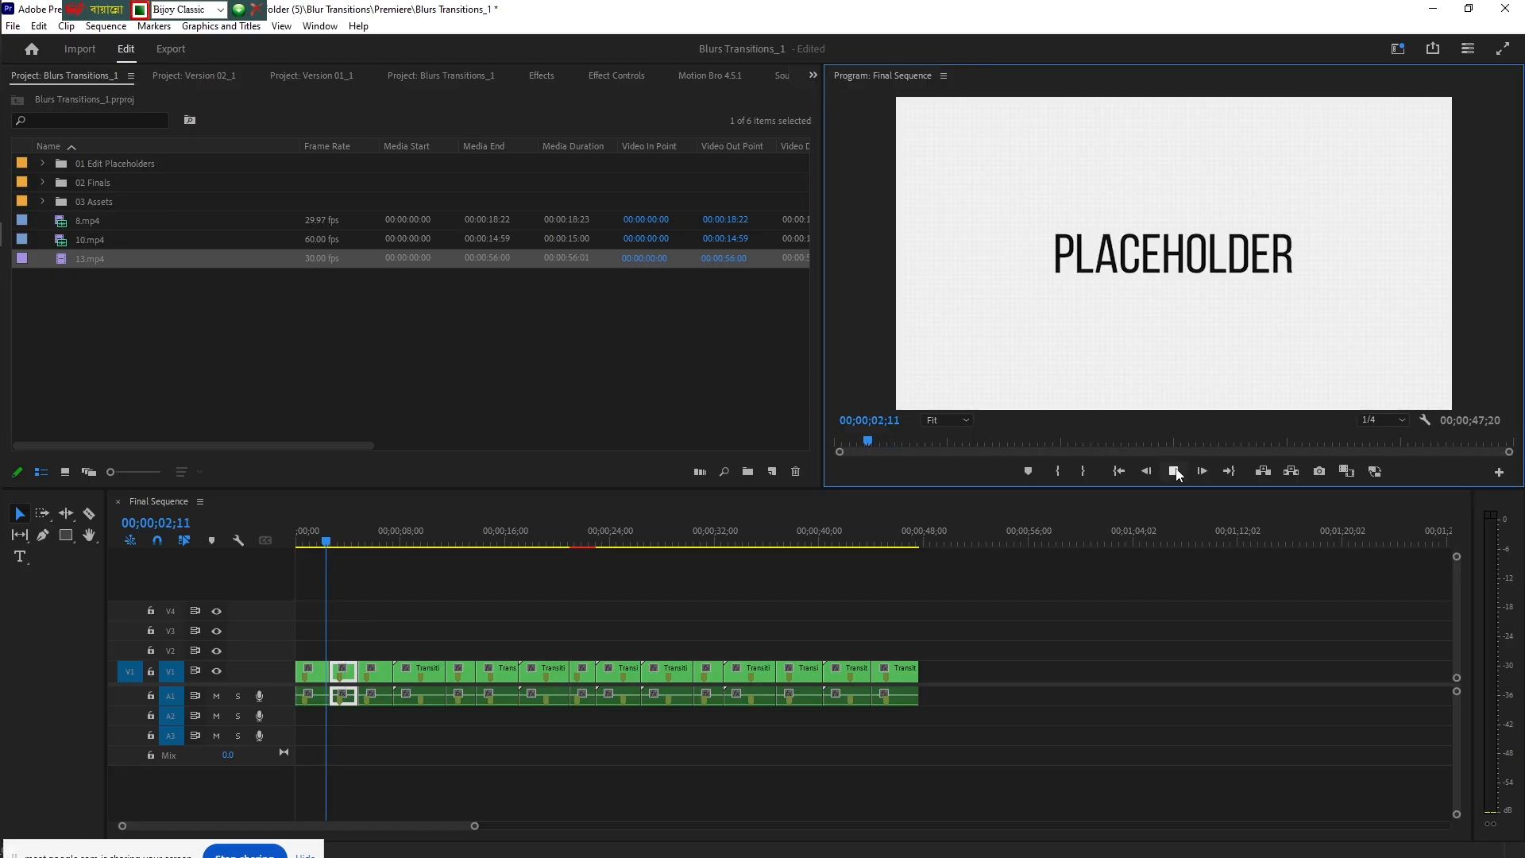
{"action": "key", "text": "space"}
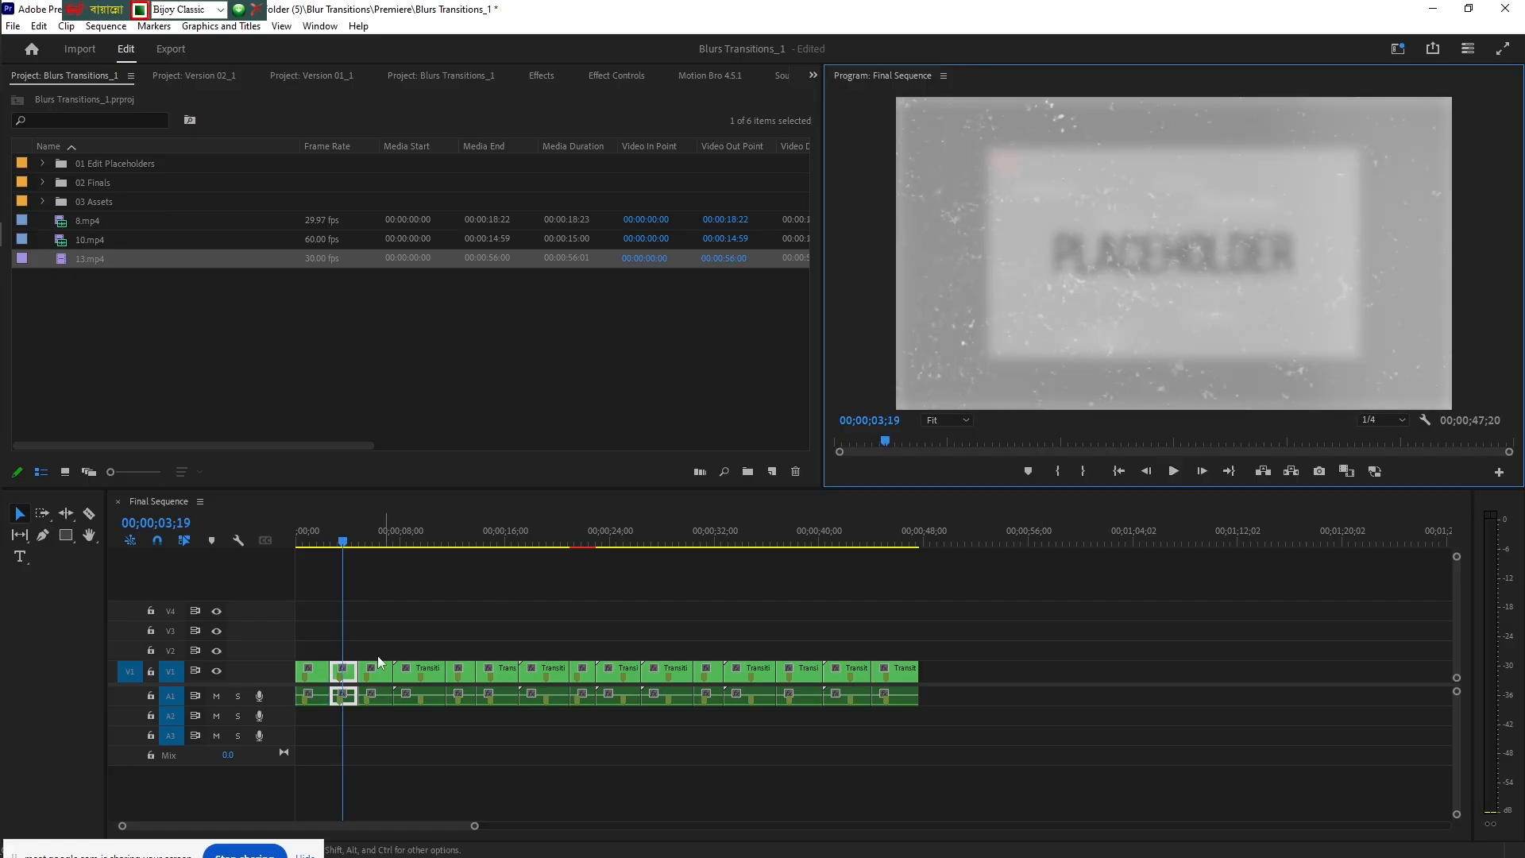
- Reopen Transition 02 from Final Sequence and go through Nested Sequence 02 into Shot 03
{"action": "double_click", "coordinate": [380, 667]}
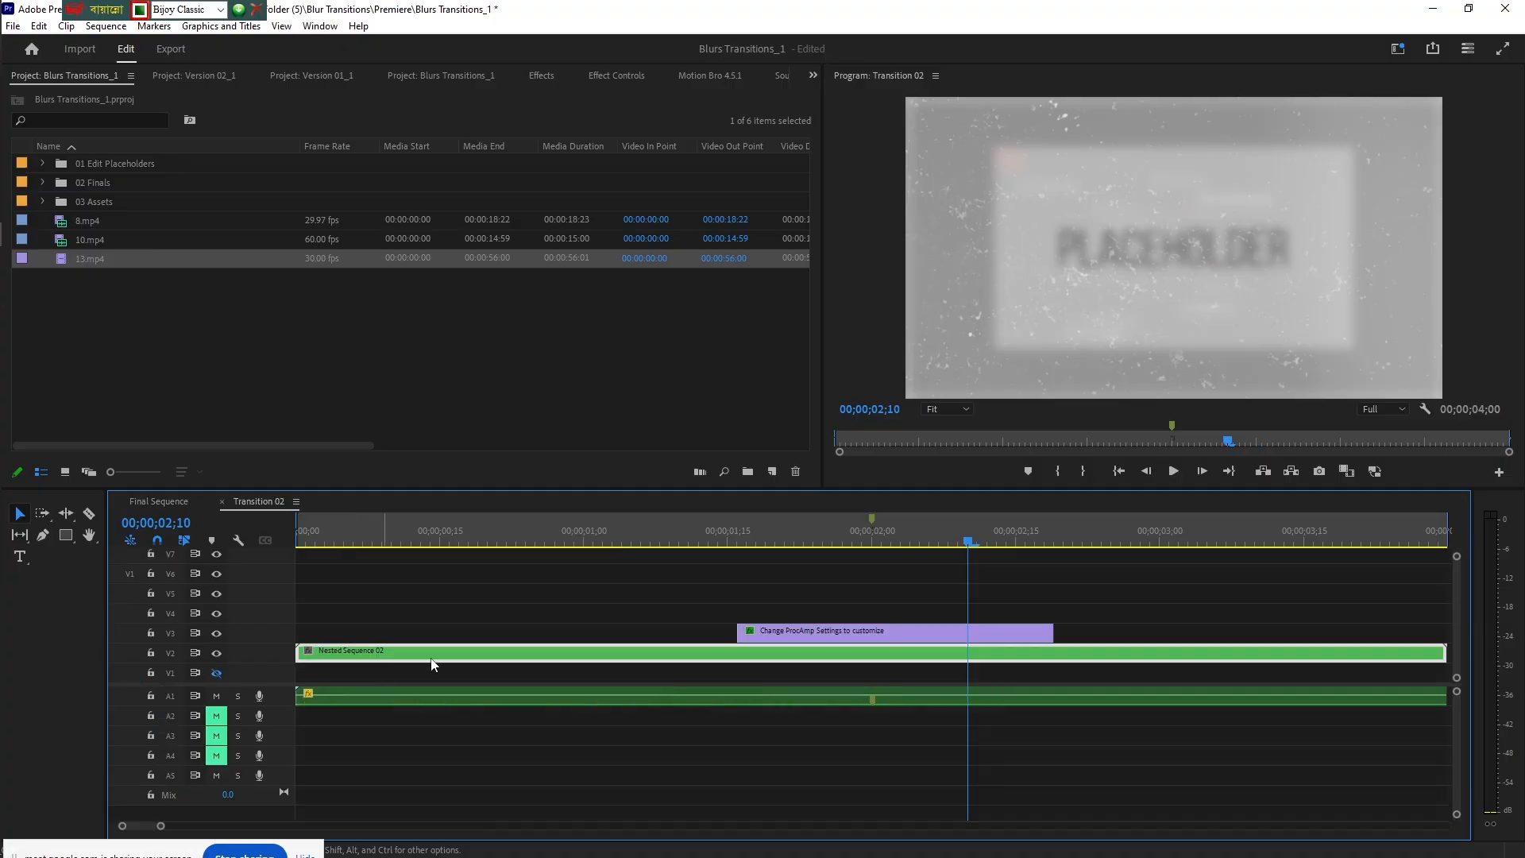
{"action": "double_click", "coordinate": [421, 651]}
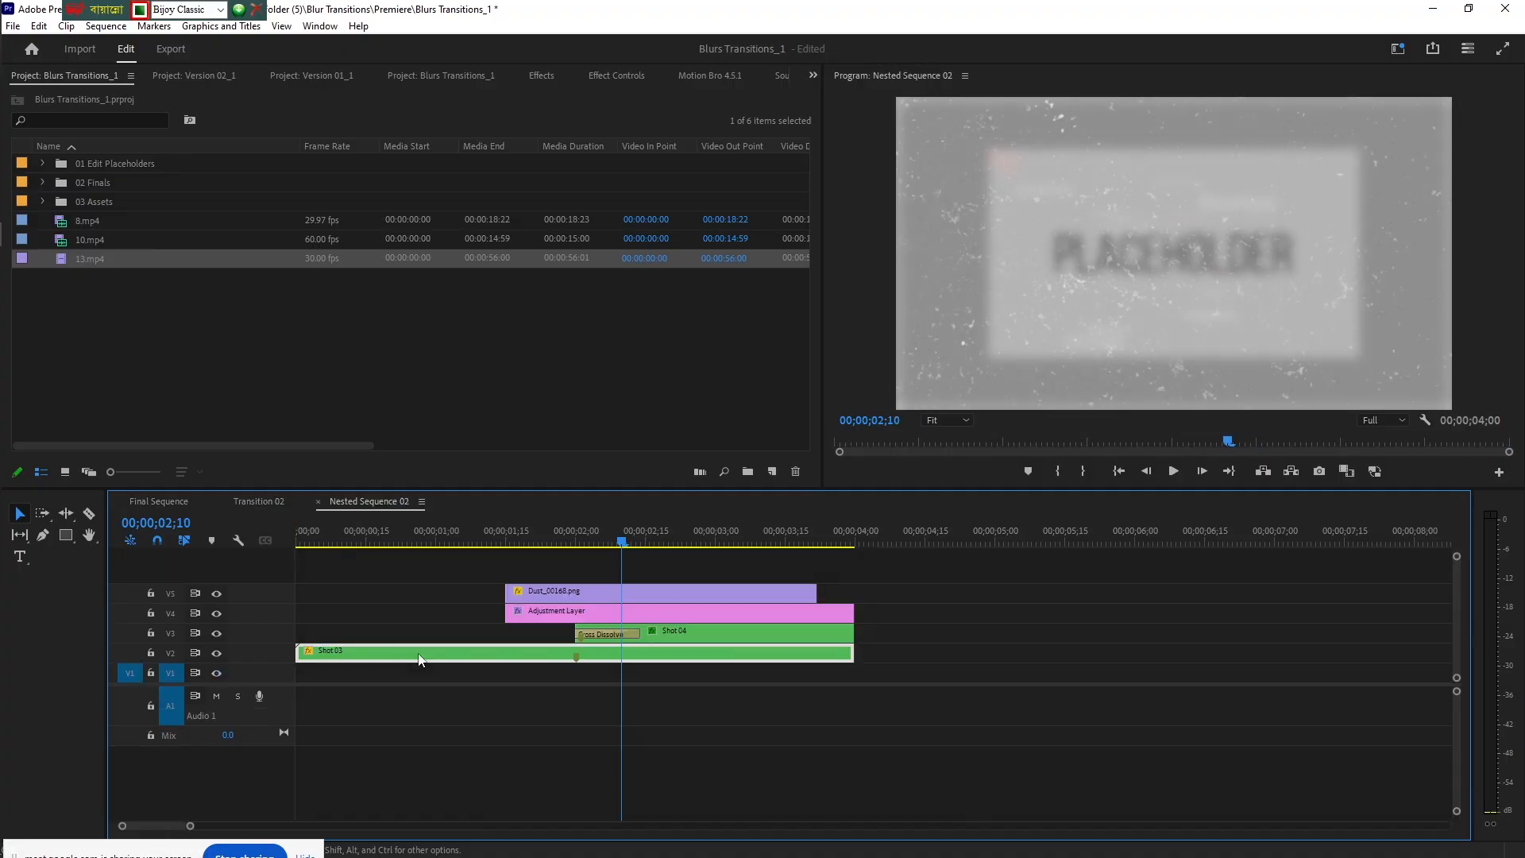
{"action": "double_click", "coordinate": [419, 654]}
- Scale up the 13.mp4 clip in Shot 03 to fill the frame and return to the Blurs Transitions_1 project
{"action": "left_click", "coordinate": [363, 673]}
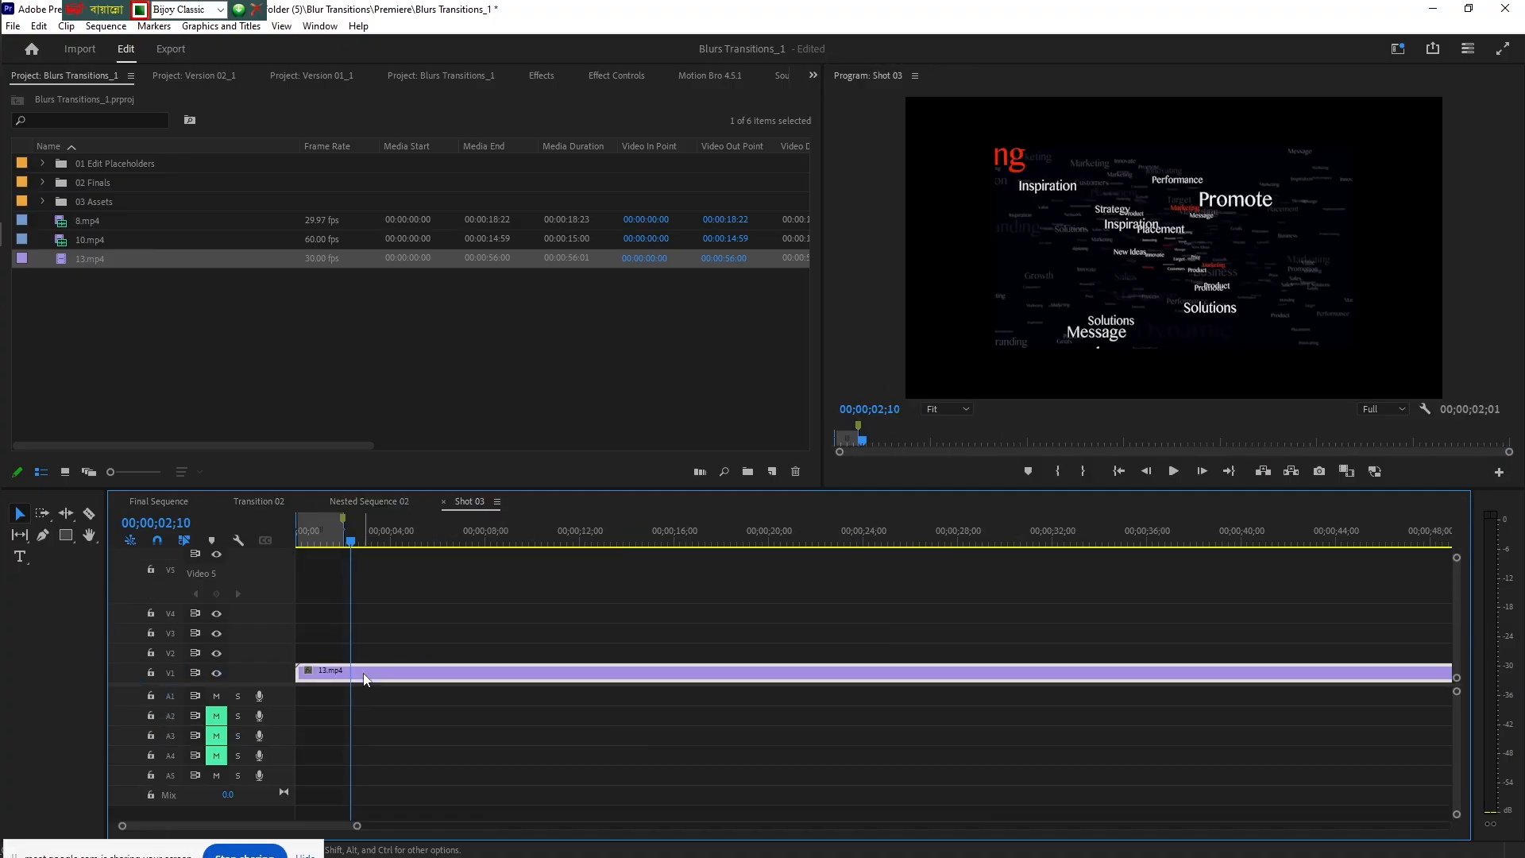
{"action": "left_click", "coordinate": [625, 76]}
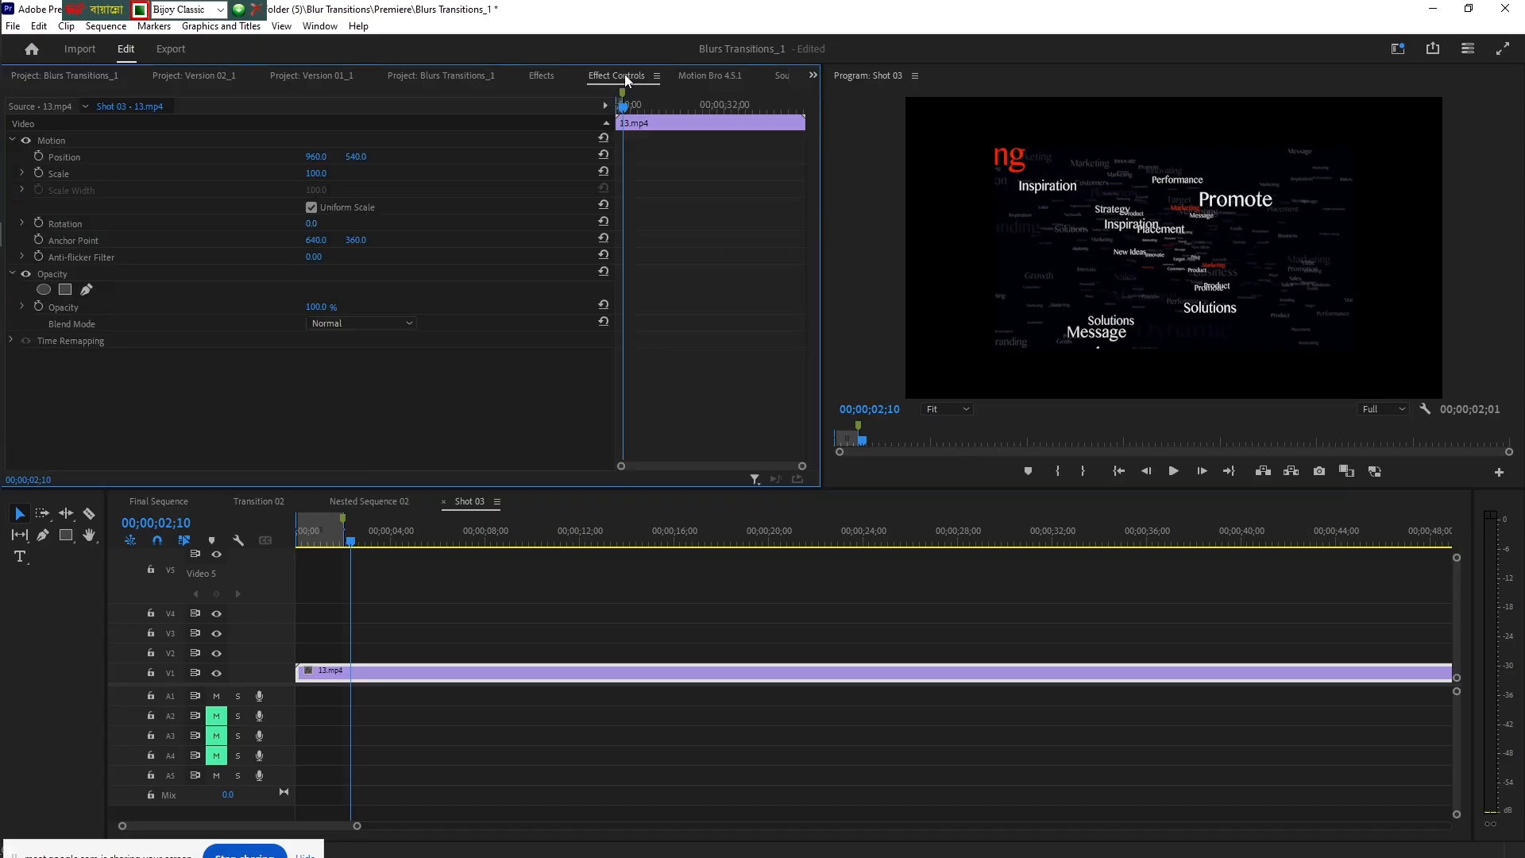
{"action": "left_click_drag", "start_coordinate": [316, 177], "coordinate": [270, 162]}
{"action": "left_click", "coordinate": [61, 77]}
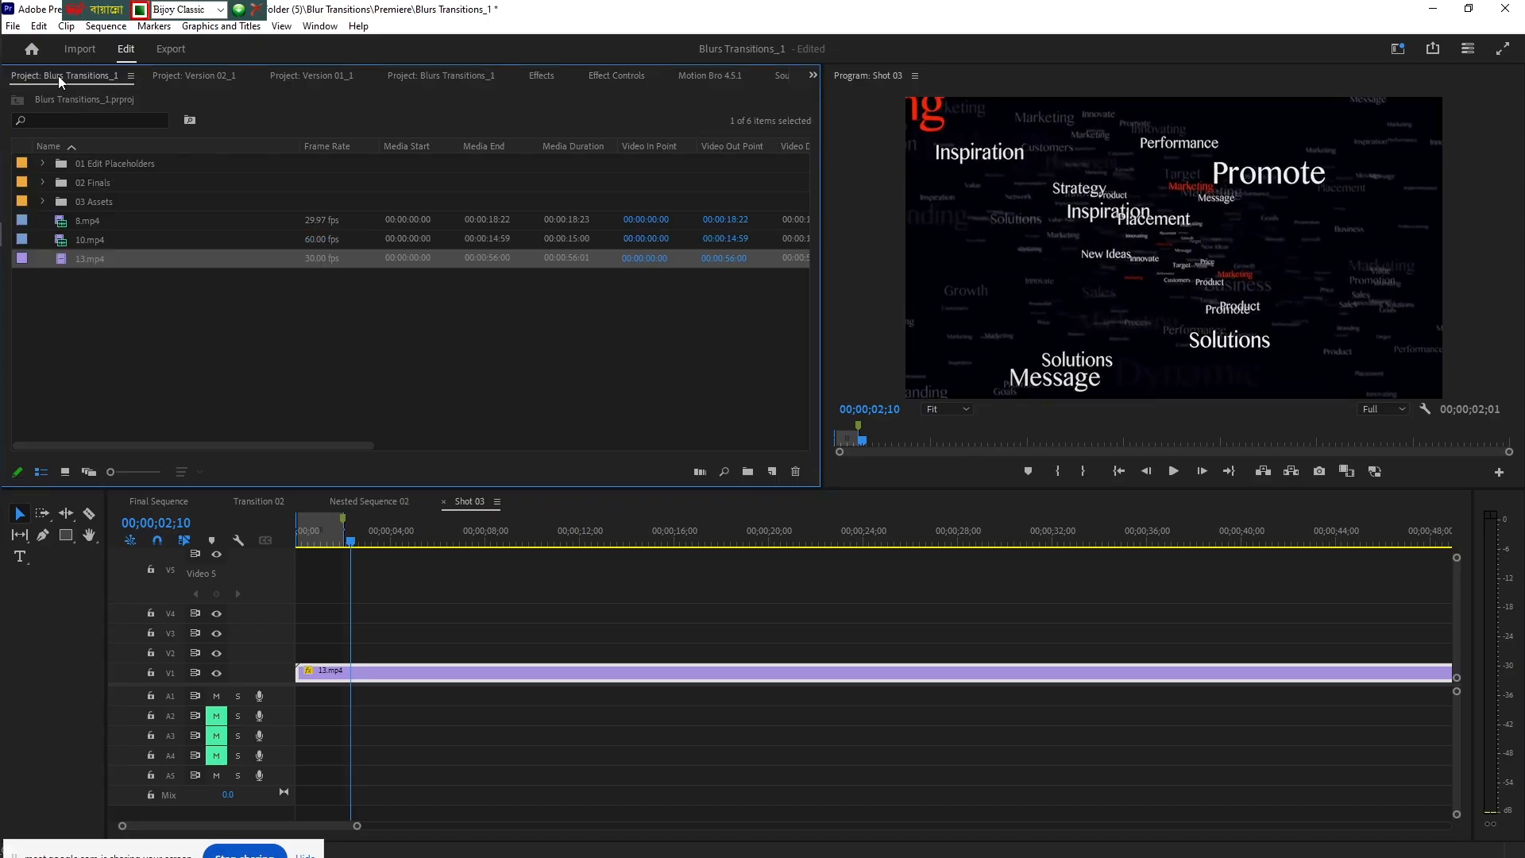
- Play Final Sequence from 00;00;01;03 through Transition 02 to review the rescaled clip
{"action": "left_click", "coordinate": [147, 502]}
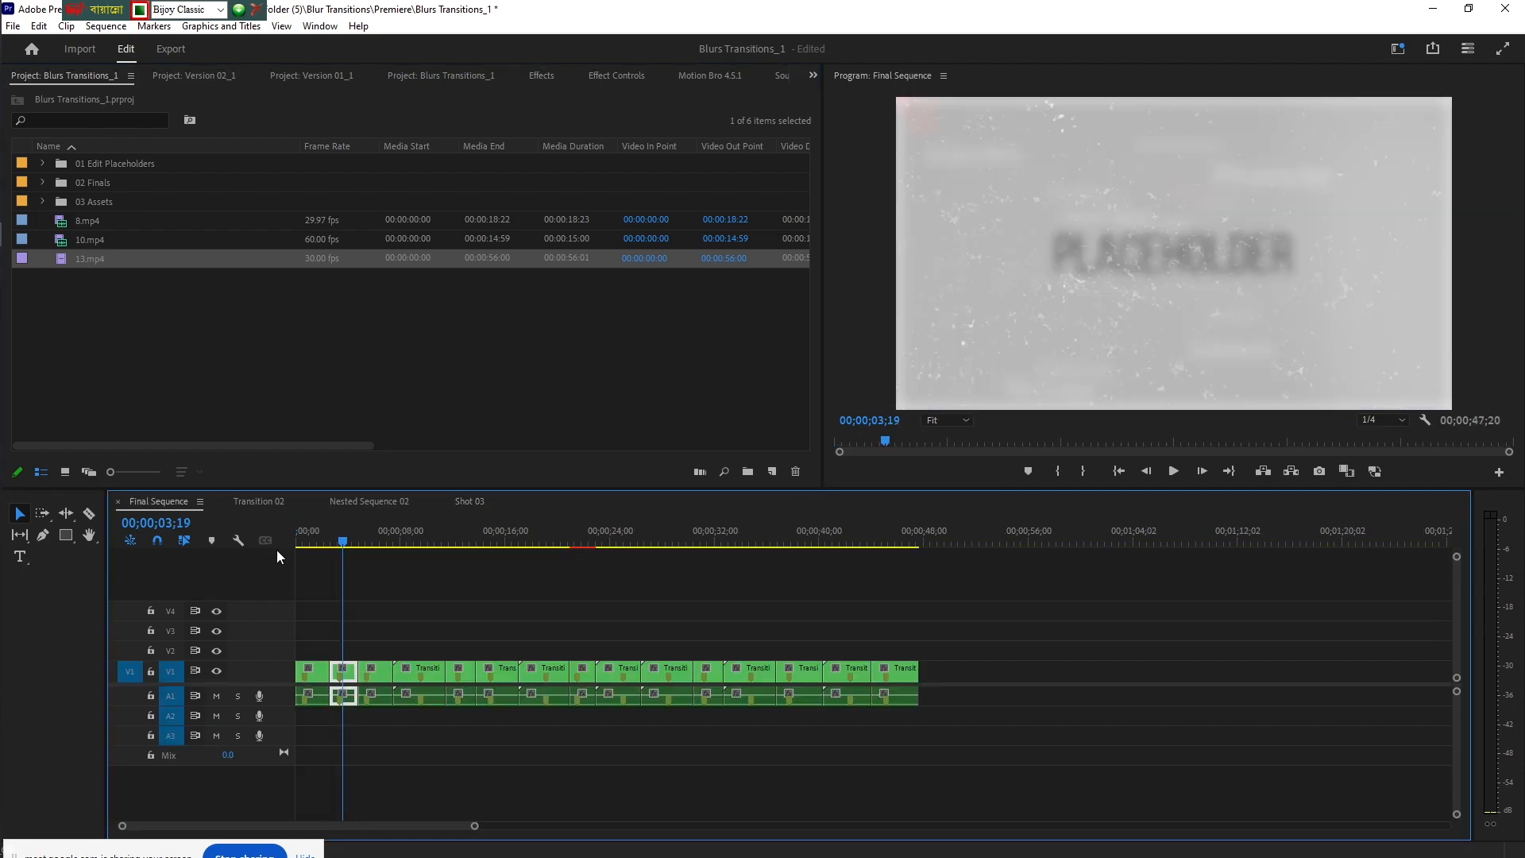
{"action": "left_click_drag", "start_coordinate": [341, 543], "coordinate": [315, 543]}
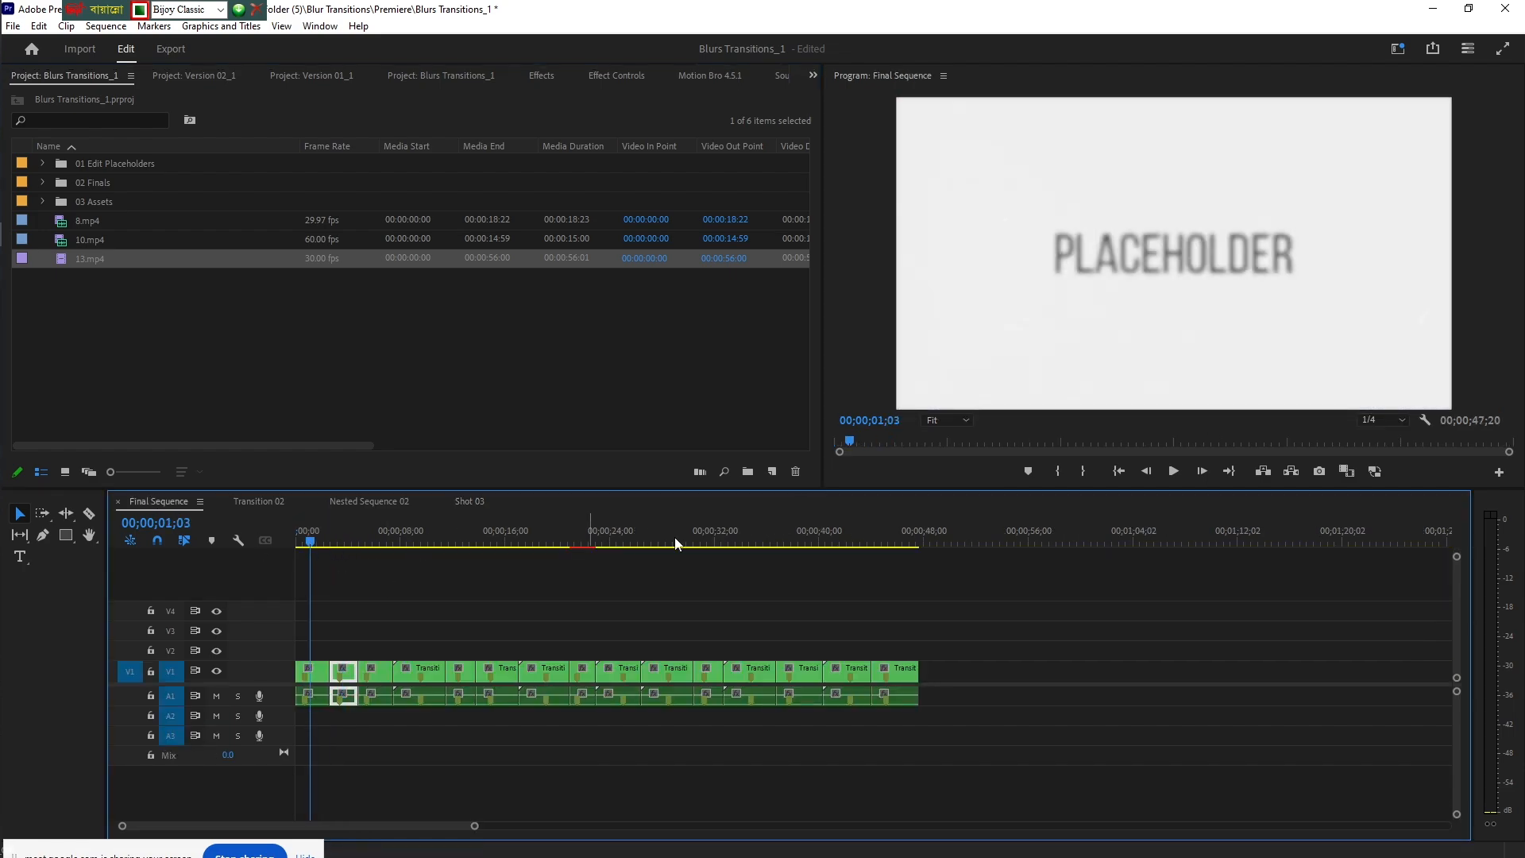
{"action": "left_click", "coordinate": [1177, 470]}
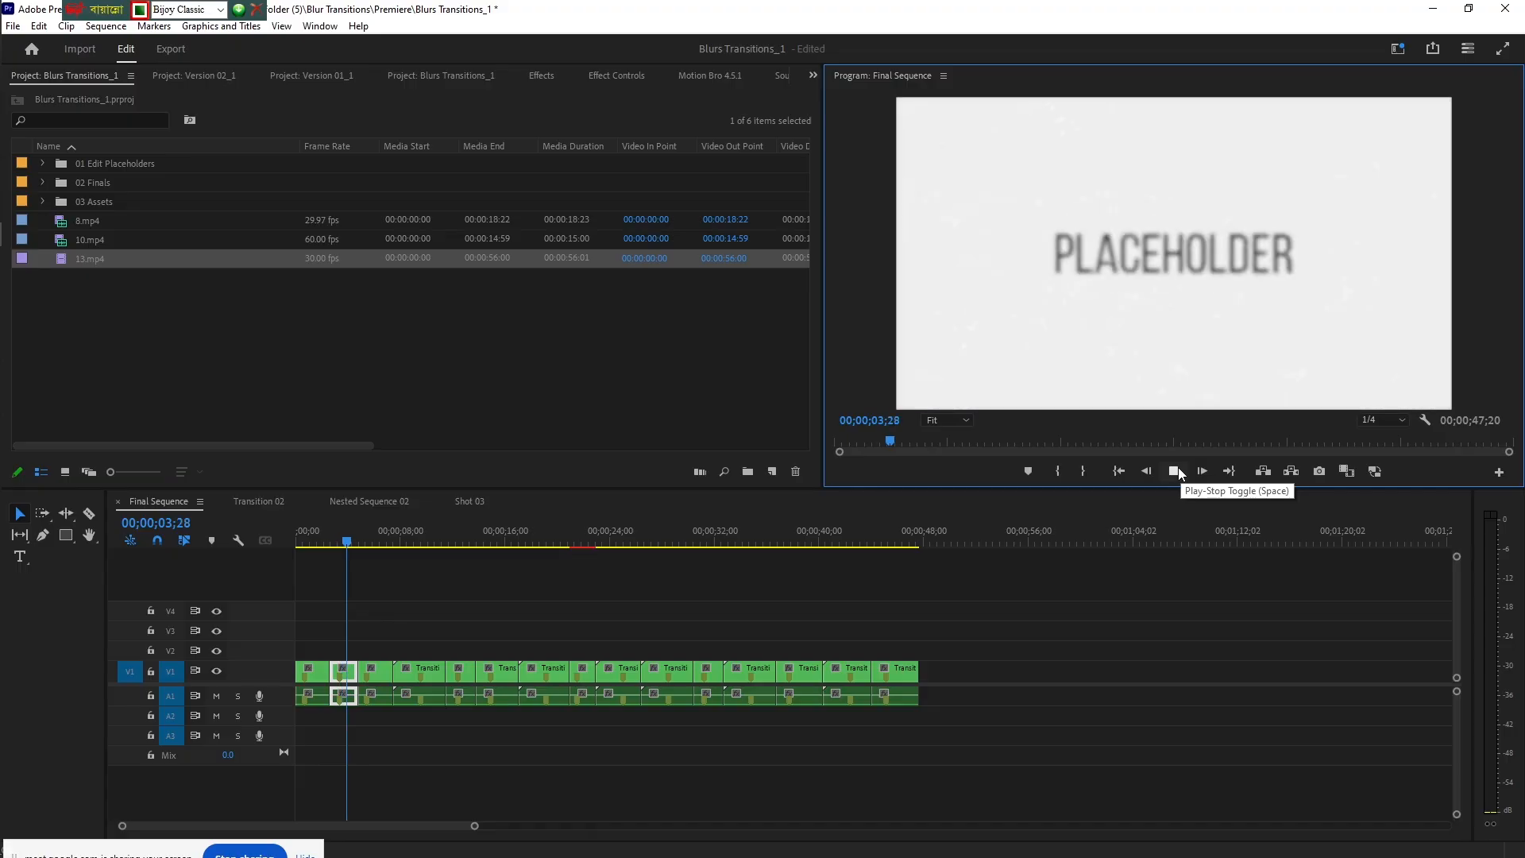
{"action": "left_click", "coordinate": [1174, 471]}
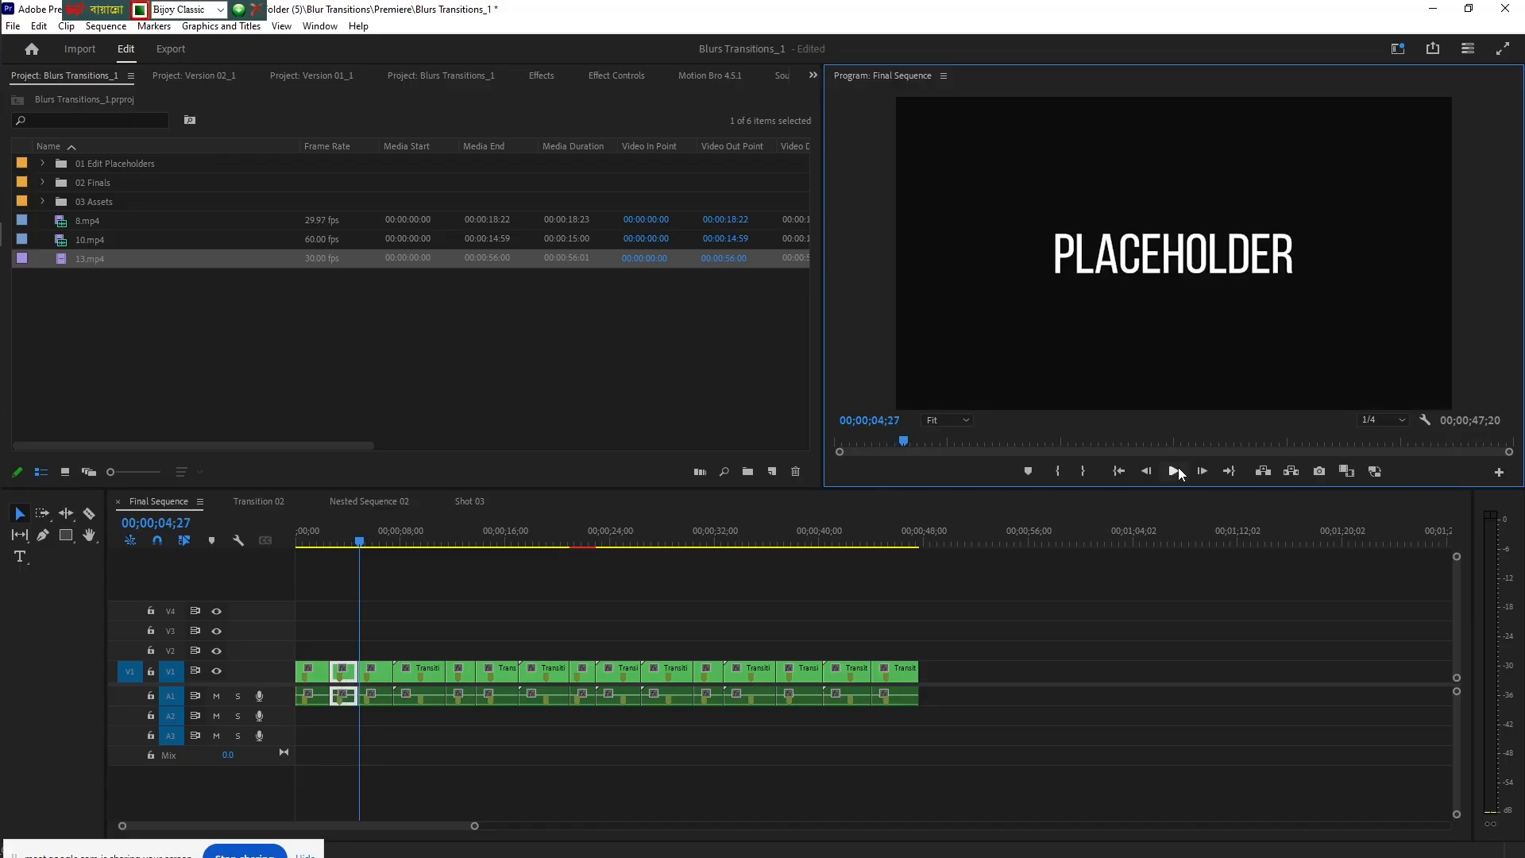
- Scrub Final Sequence forward from 00;00;04;27 to Transition 04 to locate the next placeholder to replace
{"action": "left_click_drag", "start_coordinate": [361, 544], "coordinate": [371, 603]}
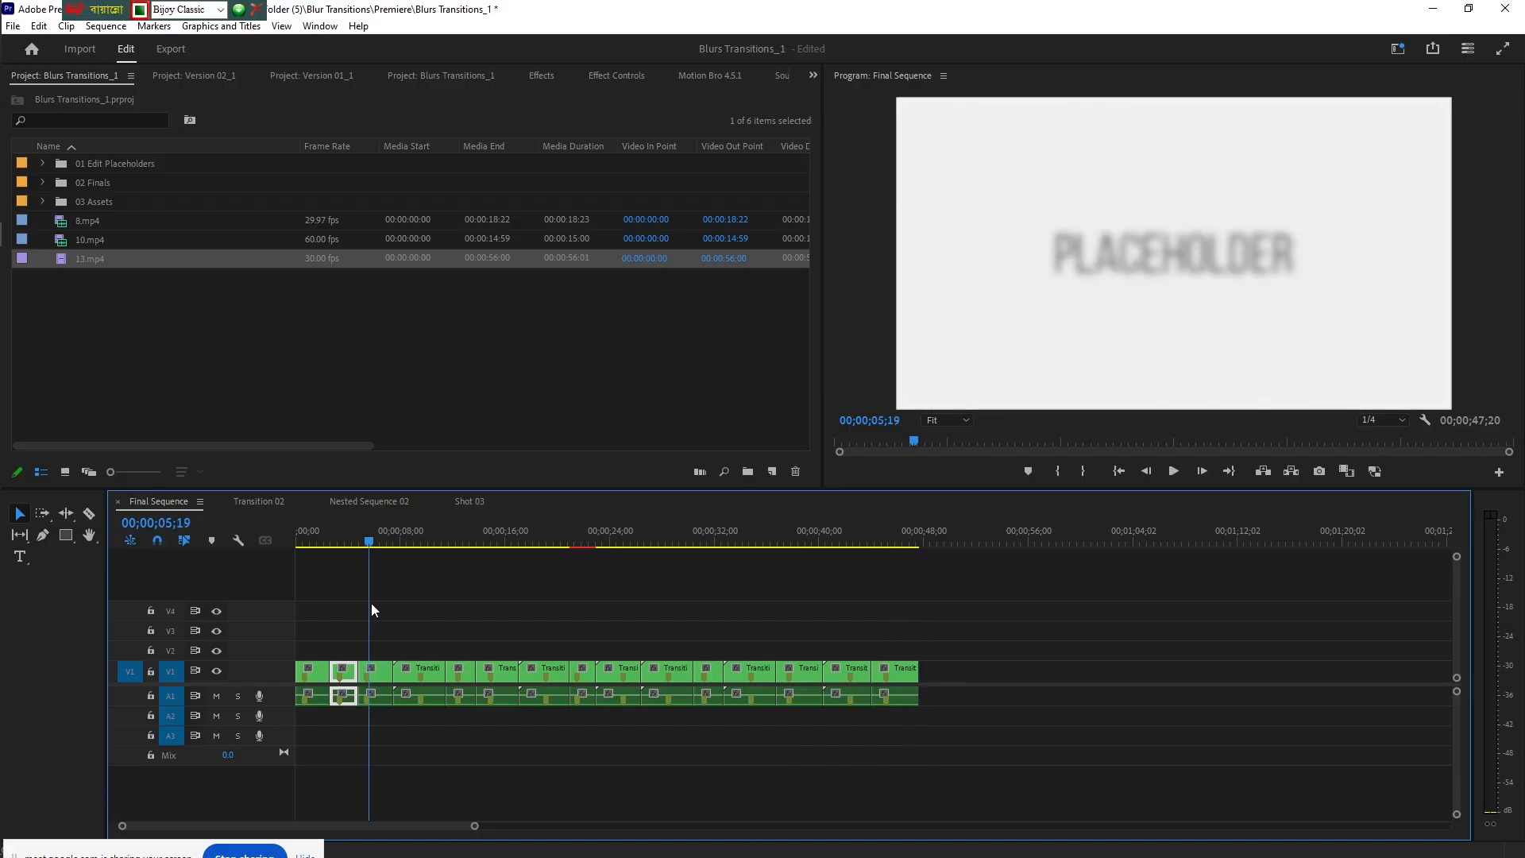
{"action": "left_click", "coordinate": [380, 673]}
{"action": "left_click_drag", "start_coordinate": [371, 542], "coordinate": [437, 571]}
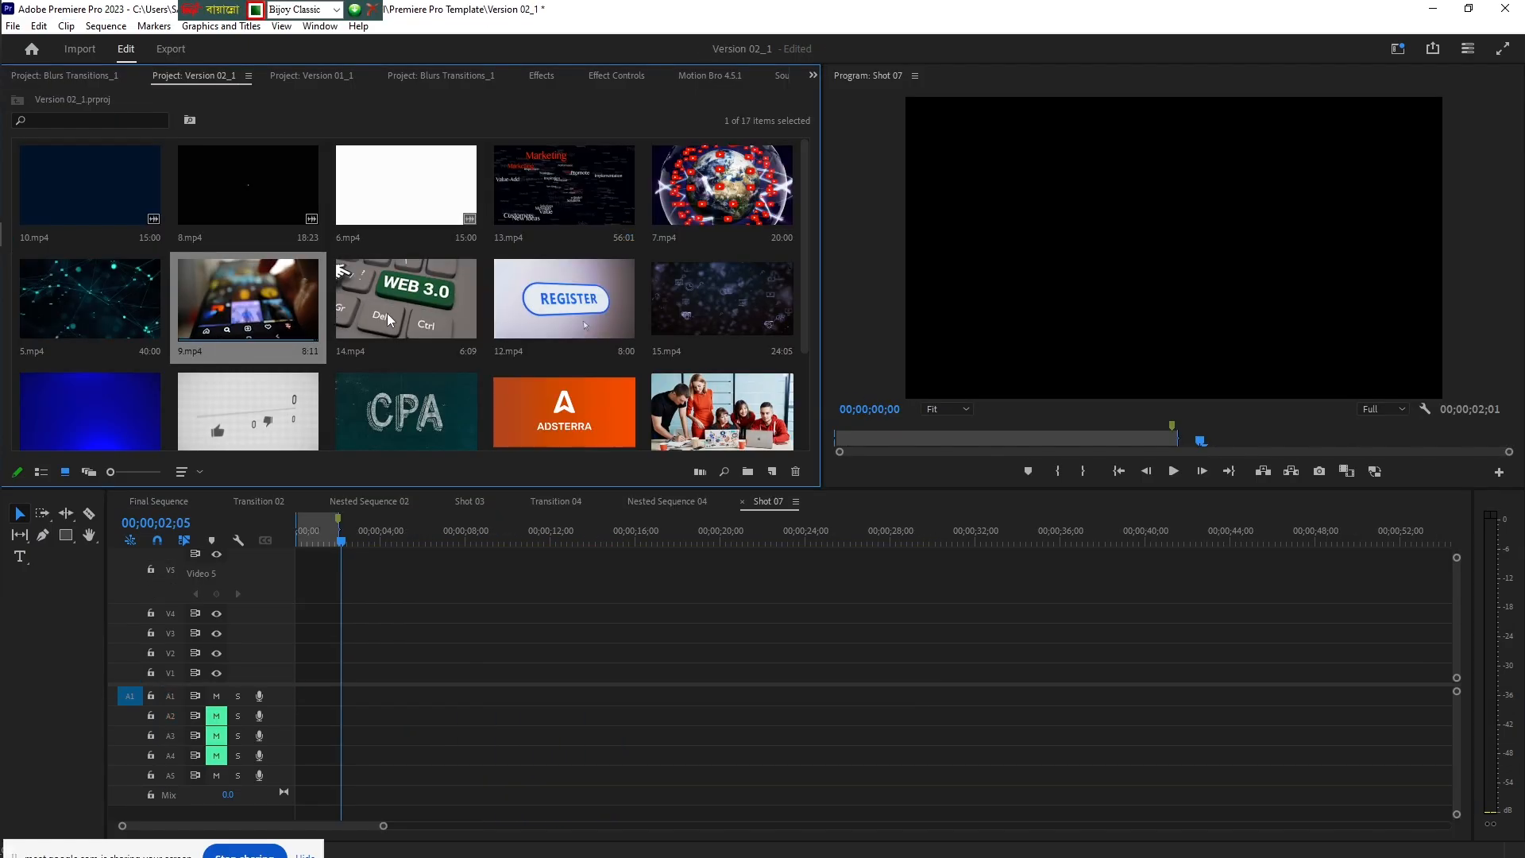
- Place 9.mp4 and 14.mp4 from the Version 02_1 project into the empty Shot 07 sequence and delete 14.mp4 from its timeline
{"action": "left_click", "coordinate": [405, 302], "text": "ctrl"}
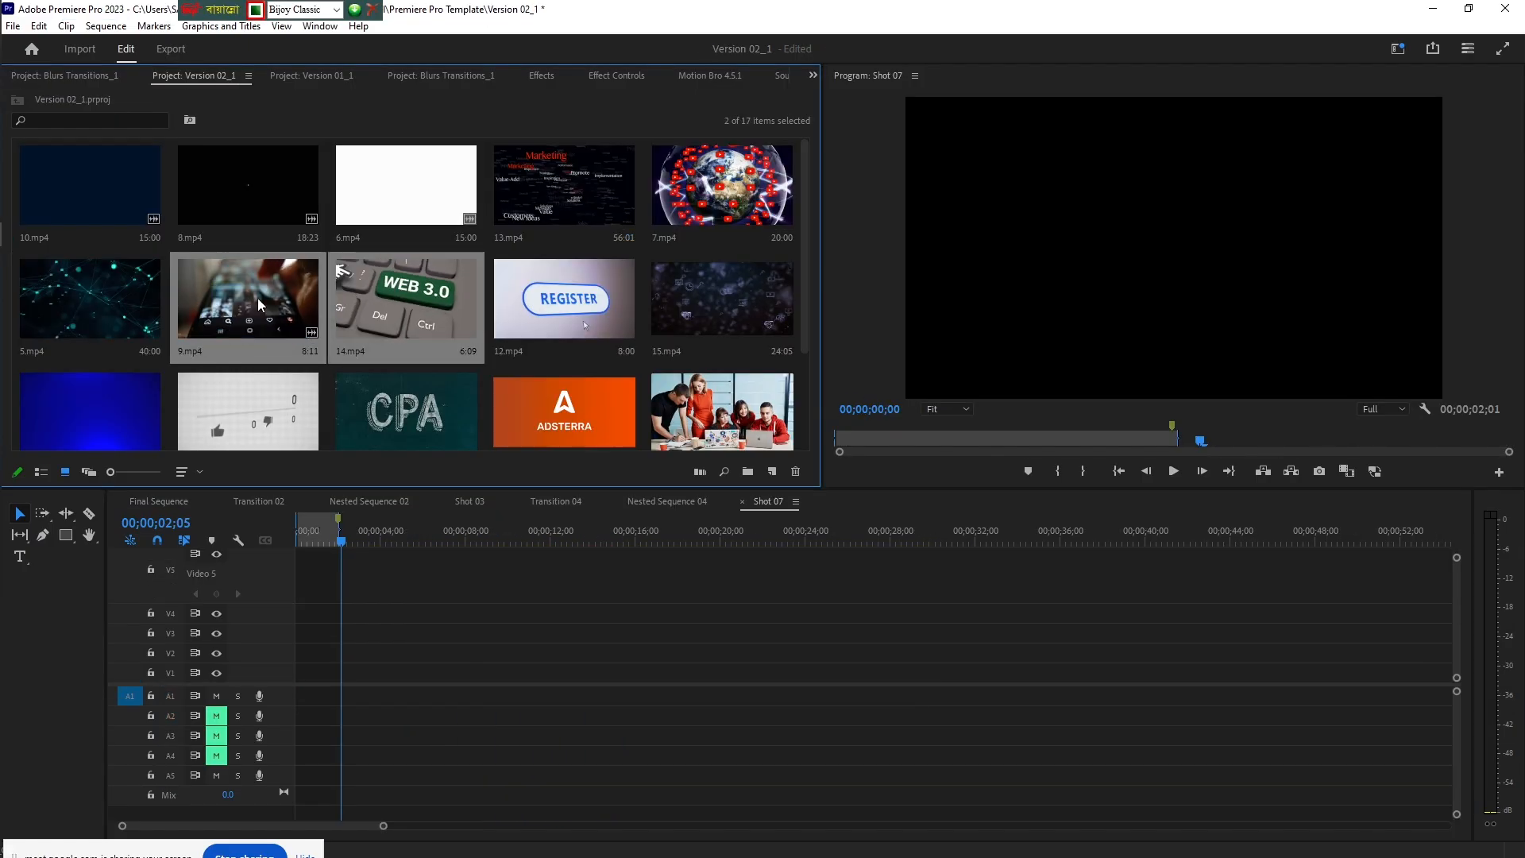
{"action": "left_click_drag", "start_coordinate": [260, 304], "coordinate": [332, 682]}
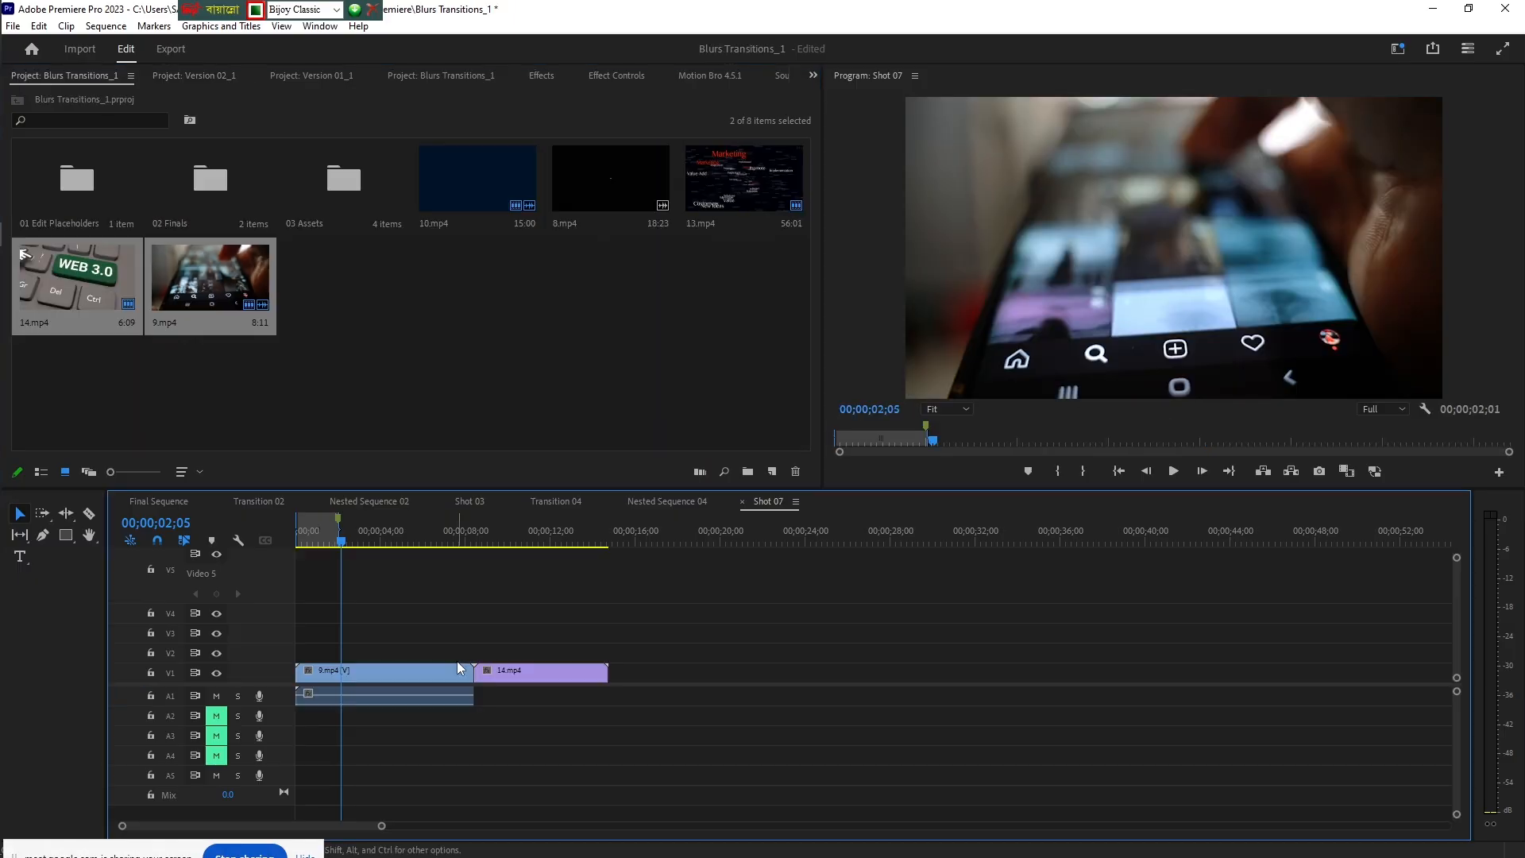
{"action": "left_click", "coordinate": [517, 679]}
{"action": "key", "text": "Delete"}
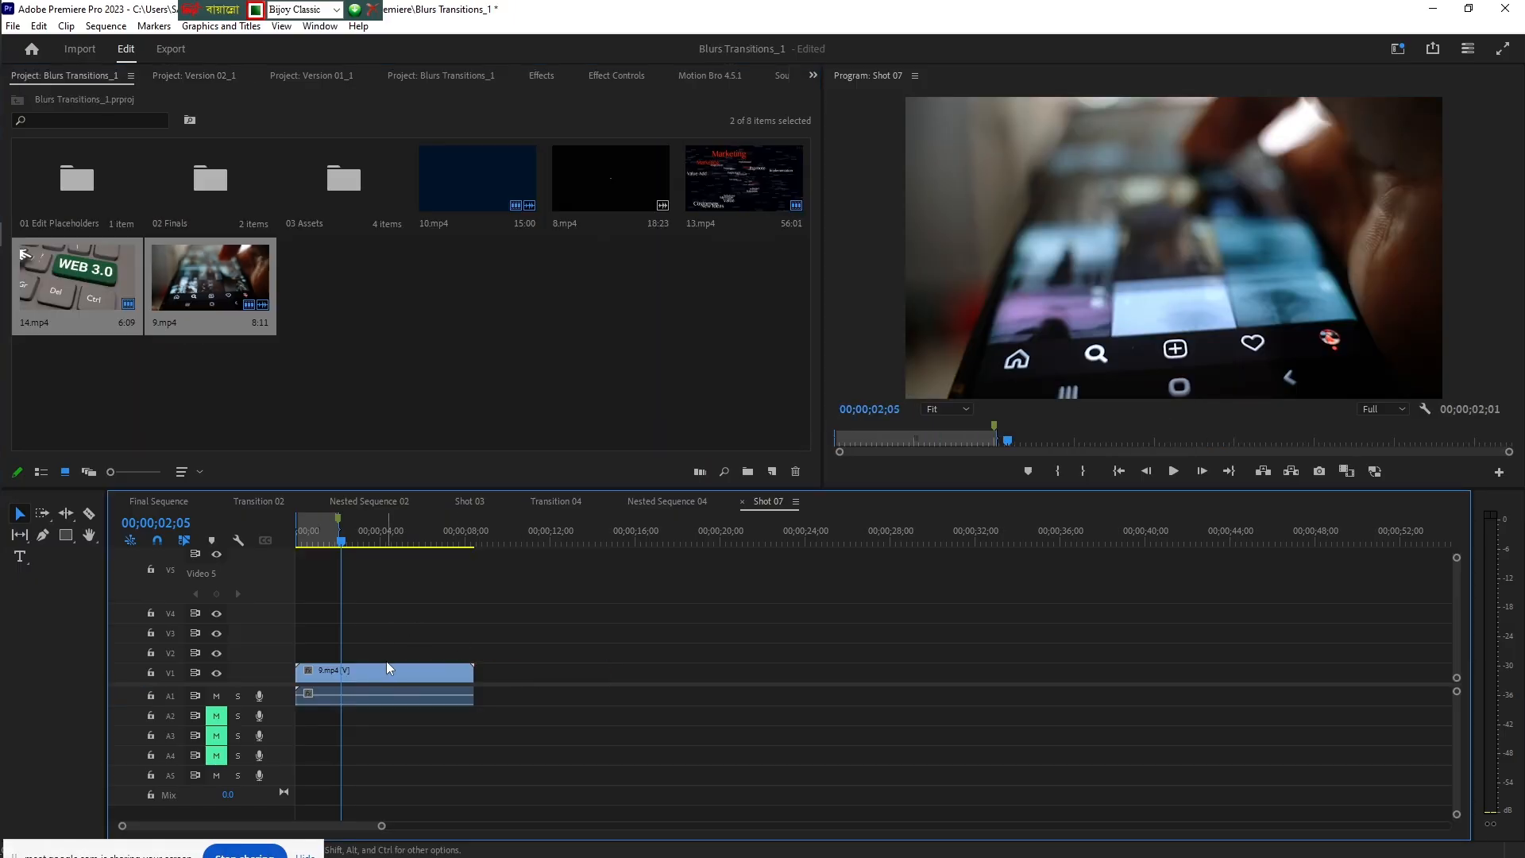
- Inspect the scale settings of the 9.mp4 clip in Shot 07 and return to the Blurs Transitions_1 project items
{"action": "left_click", "coordinate": [392, 673]}
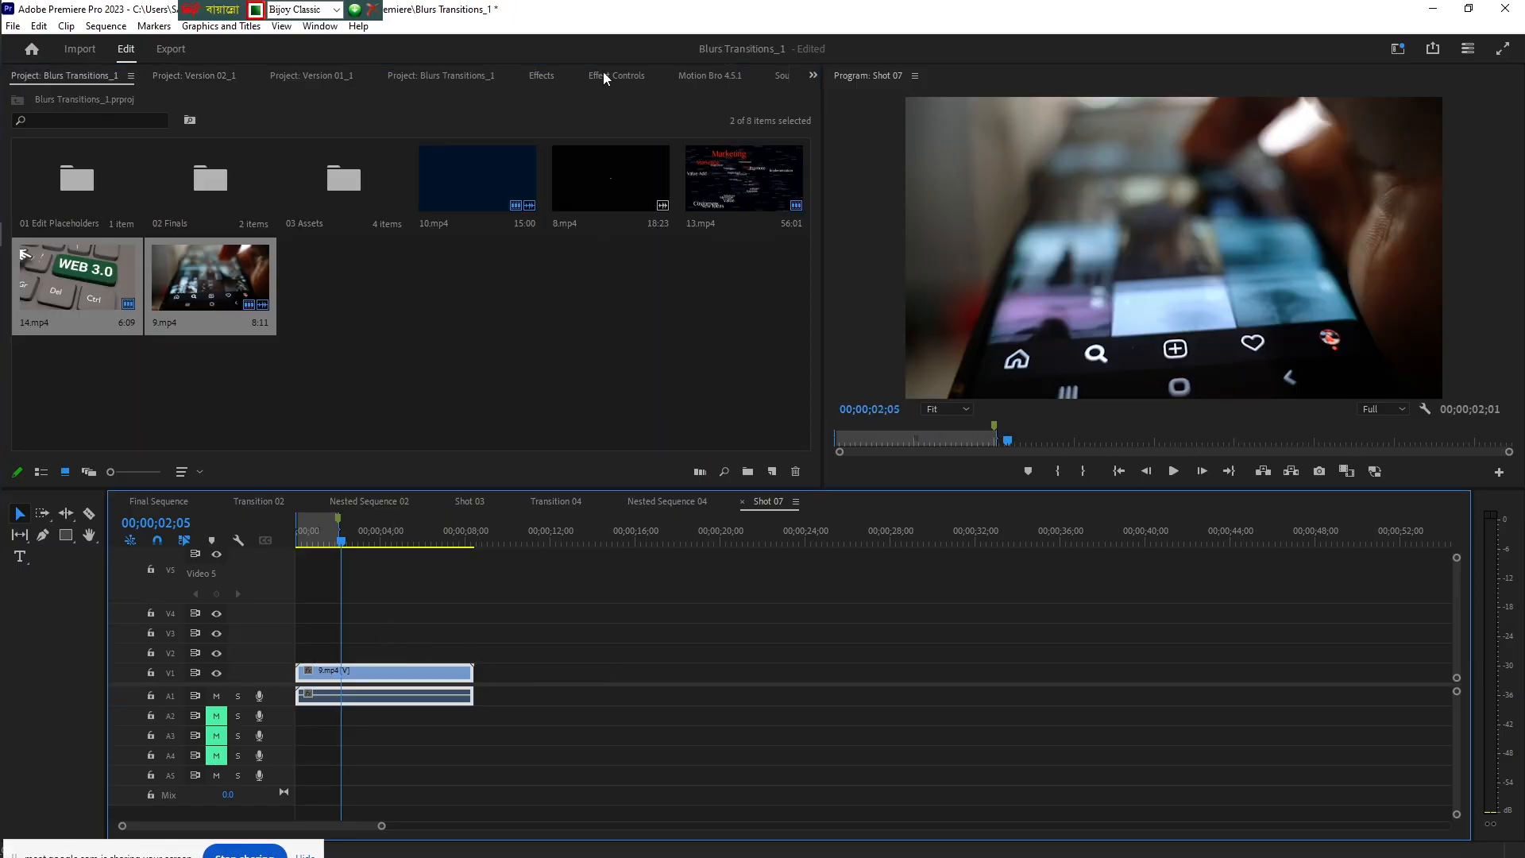
{"action": "left_click", "coordinate": [627, 74]}
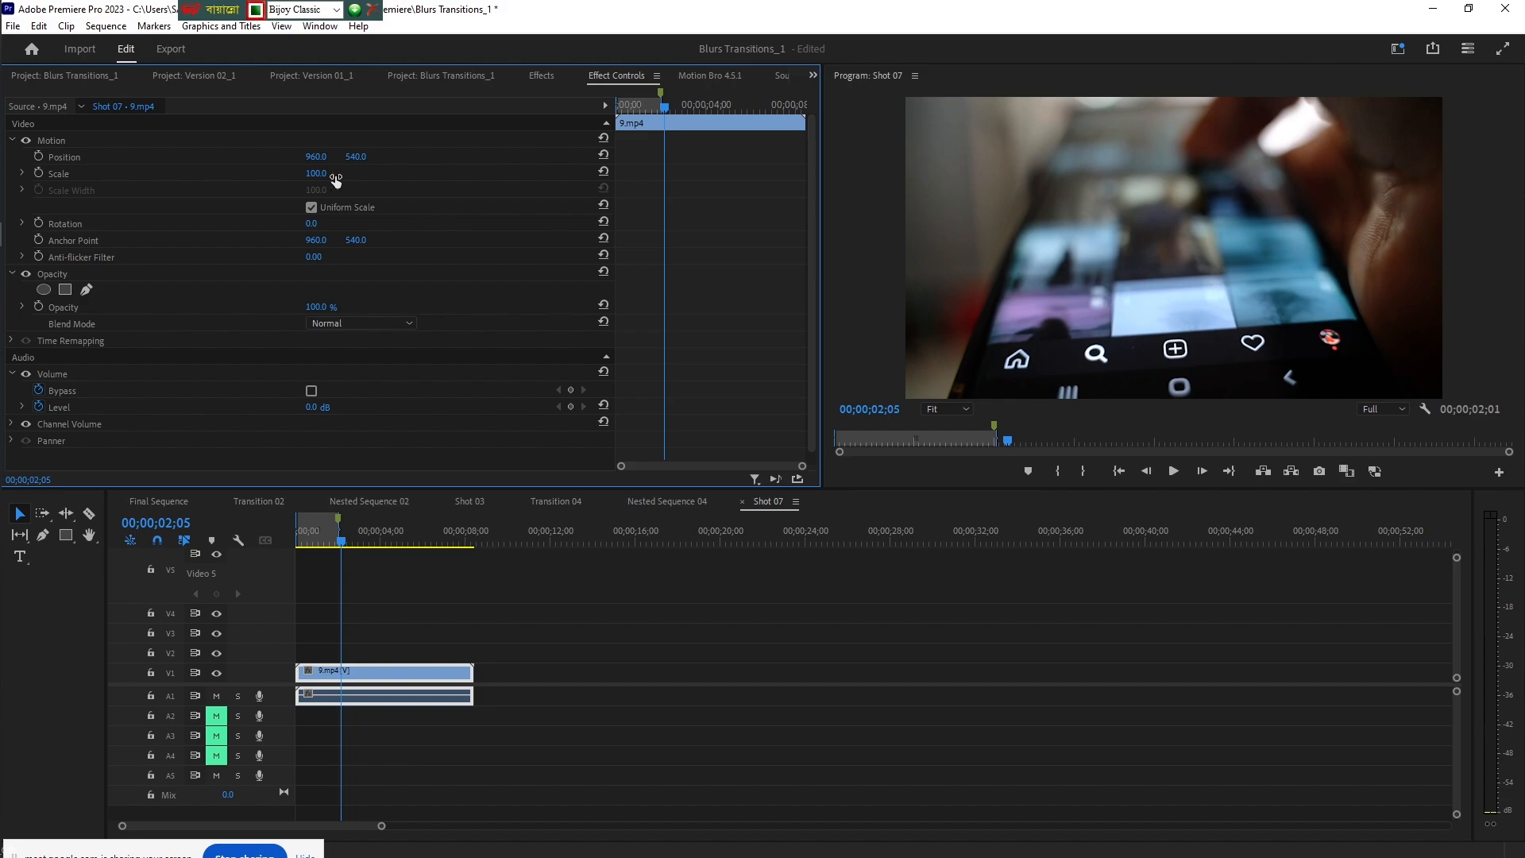
{"action": "left_click", "coordinate": [62, 73]}
- Review the replaced shot around Transition 04 in Final Sequence and scrub back to the end of the first transition
{"action": "left_click", "coordinate": [164, 503]}
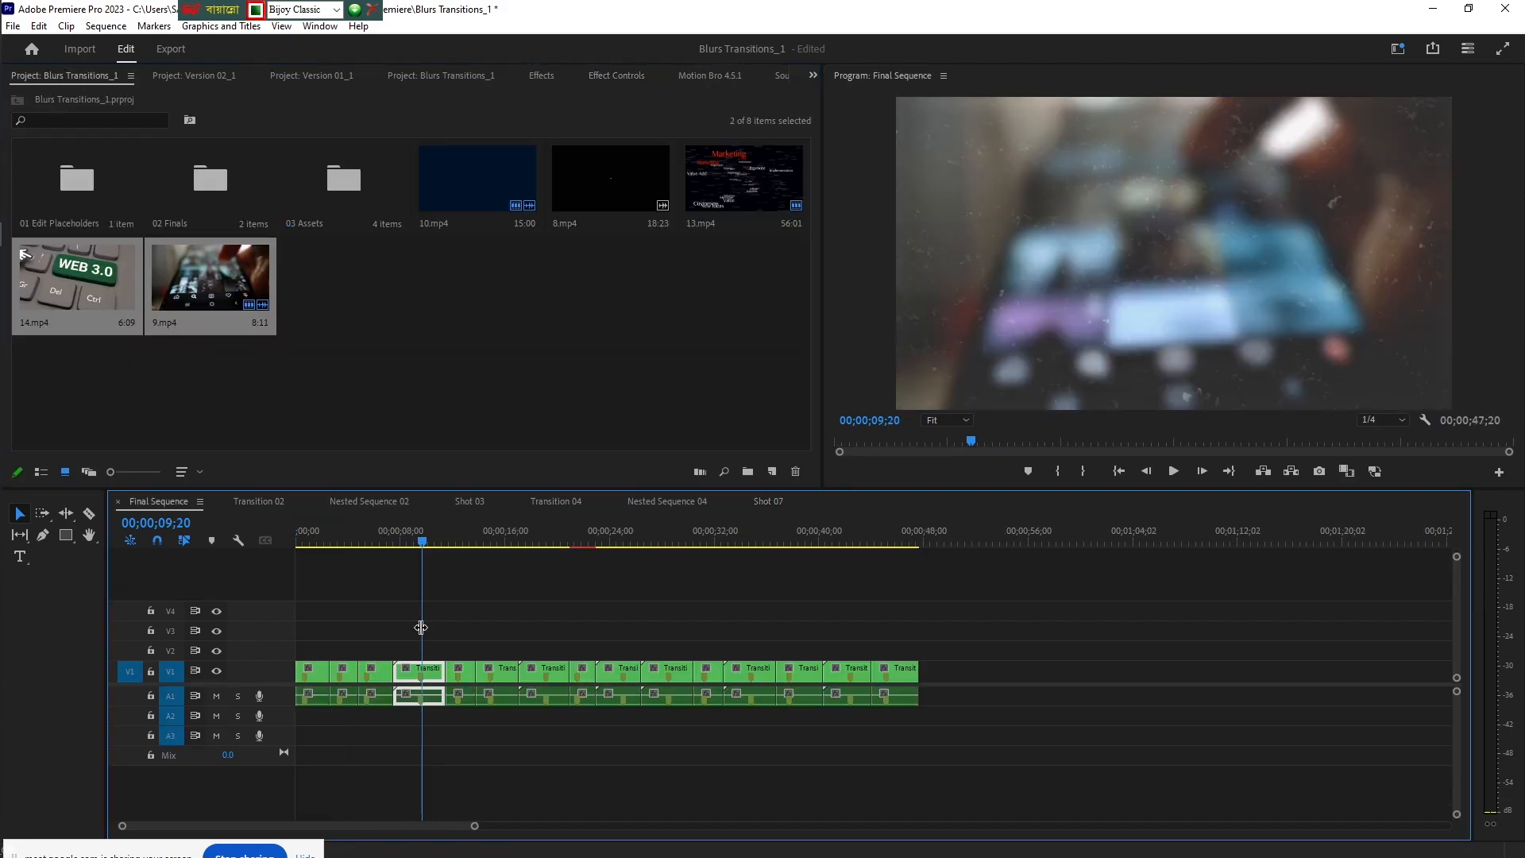
{"action": "left_click_drag", "start_coordinate": [410, 546], "coordinate": [397, 548]}
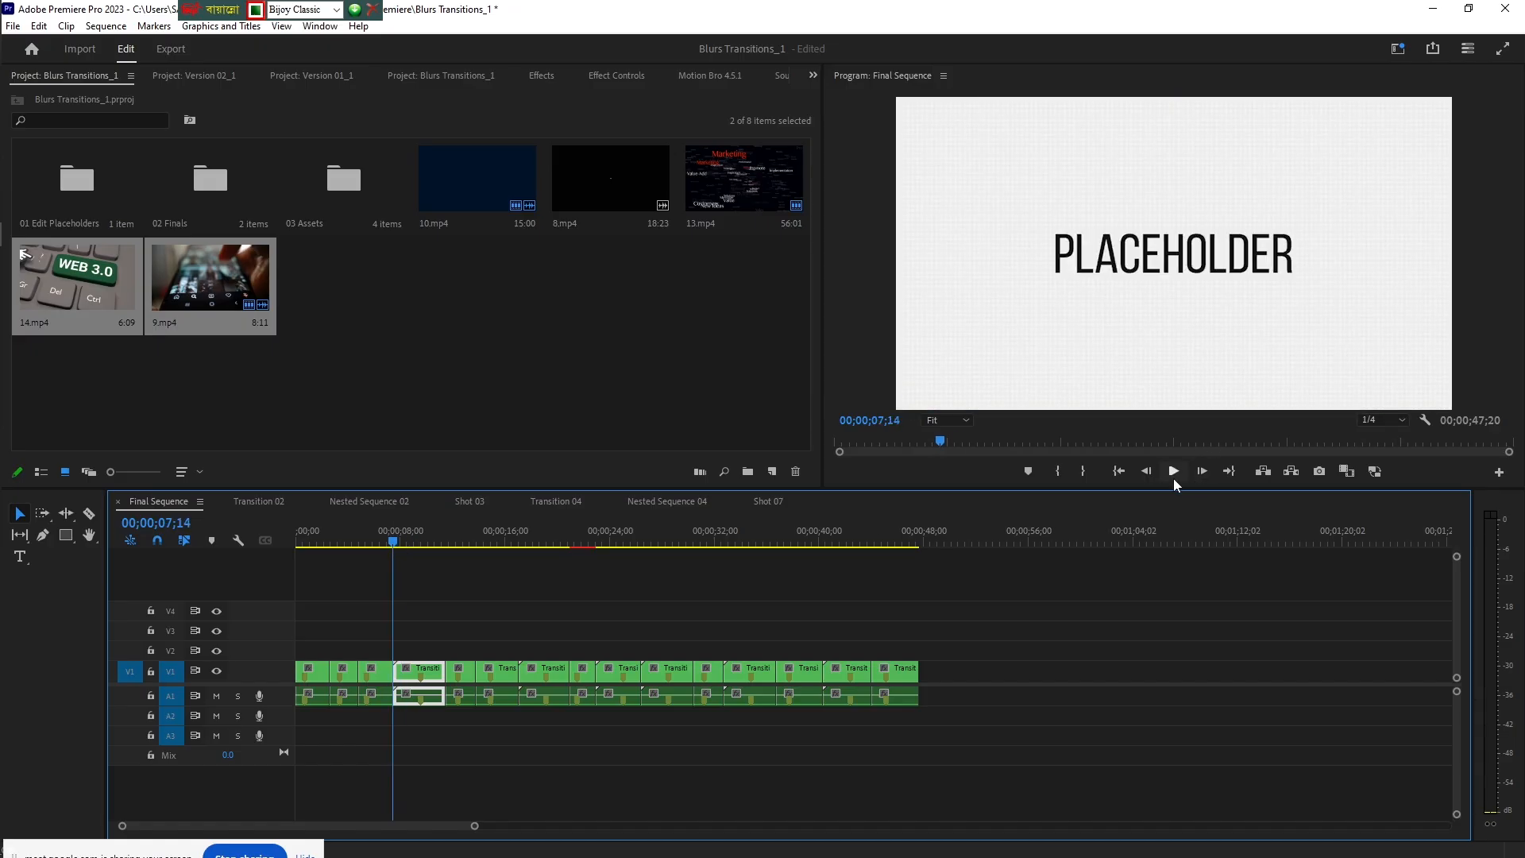
{"action": "left_click_drag", "start_coordinate": [406, 542], "coordinate": [365, 544]}
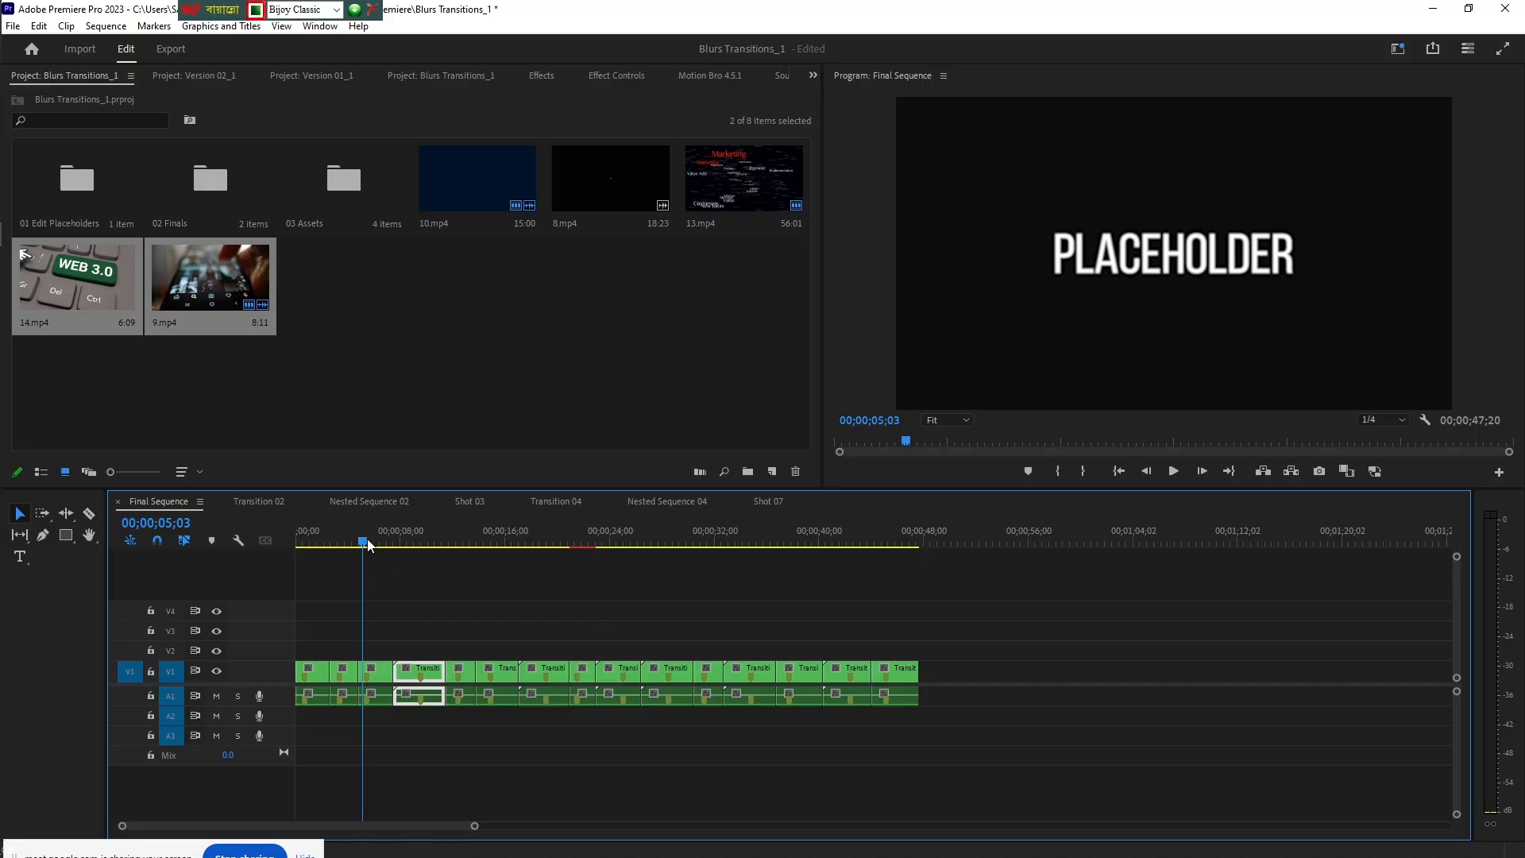
{"action": "left_click_drag", "start_coordinate": [366, 539], "coordinate": [331, 541]}
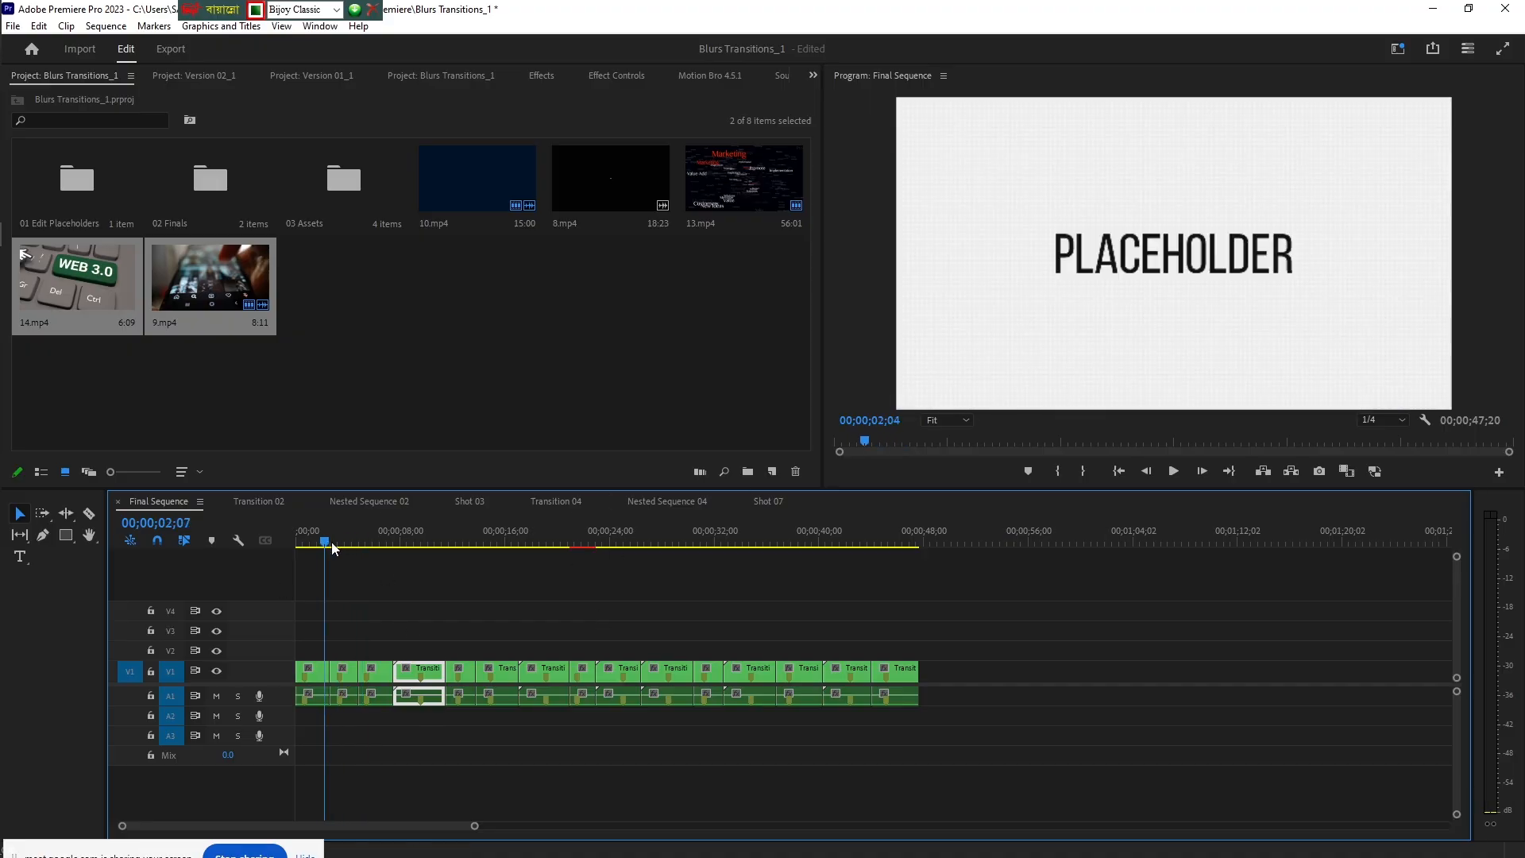
- Open Transition 01 and go through Nested Sequence 01 into Shot 01 to view its 10.mp4 source clip
{"action": "double_click", "coordinate": [318, 674]}
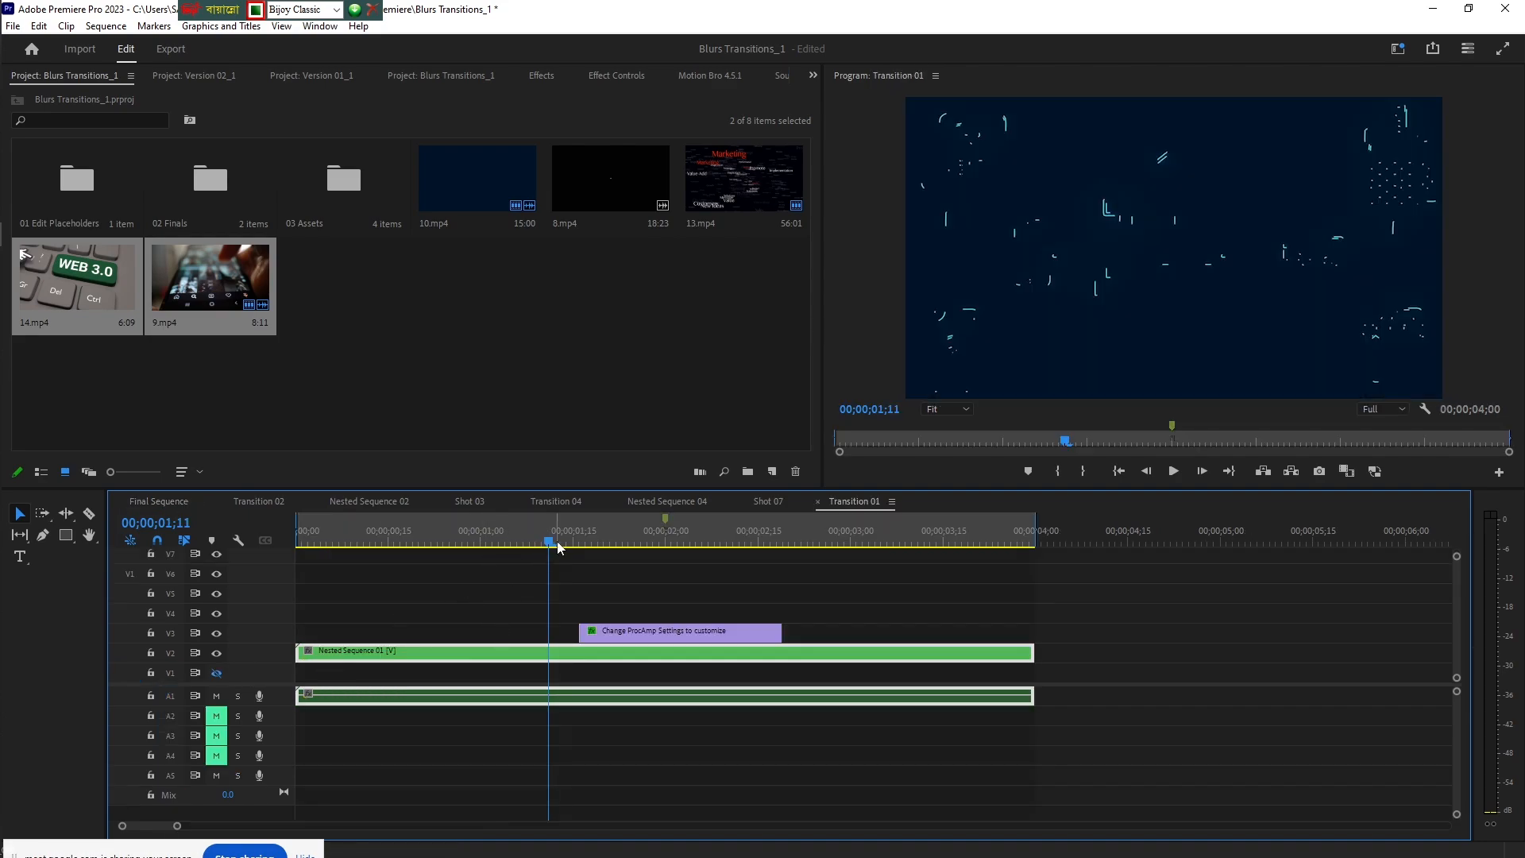
{"action": "left_click_drag", "start_coordinate": [552, 543], "coordinate": [753, 570]}
{"action": "double_click", "coordinate": [648, 653]}
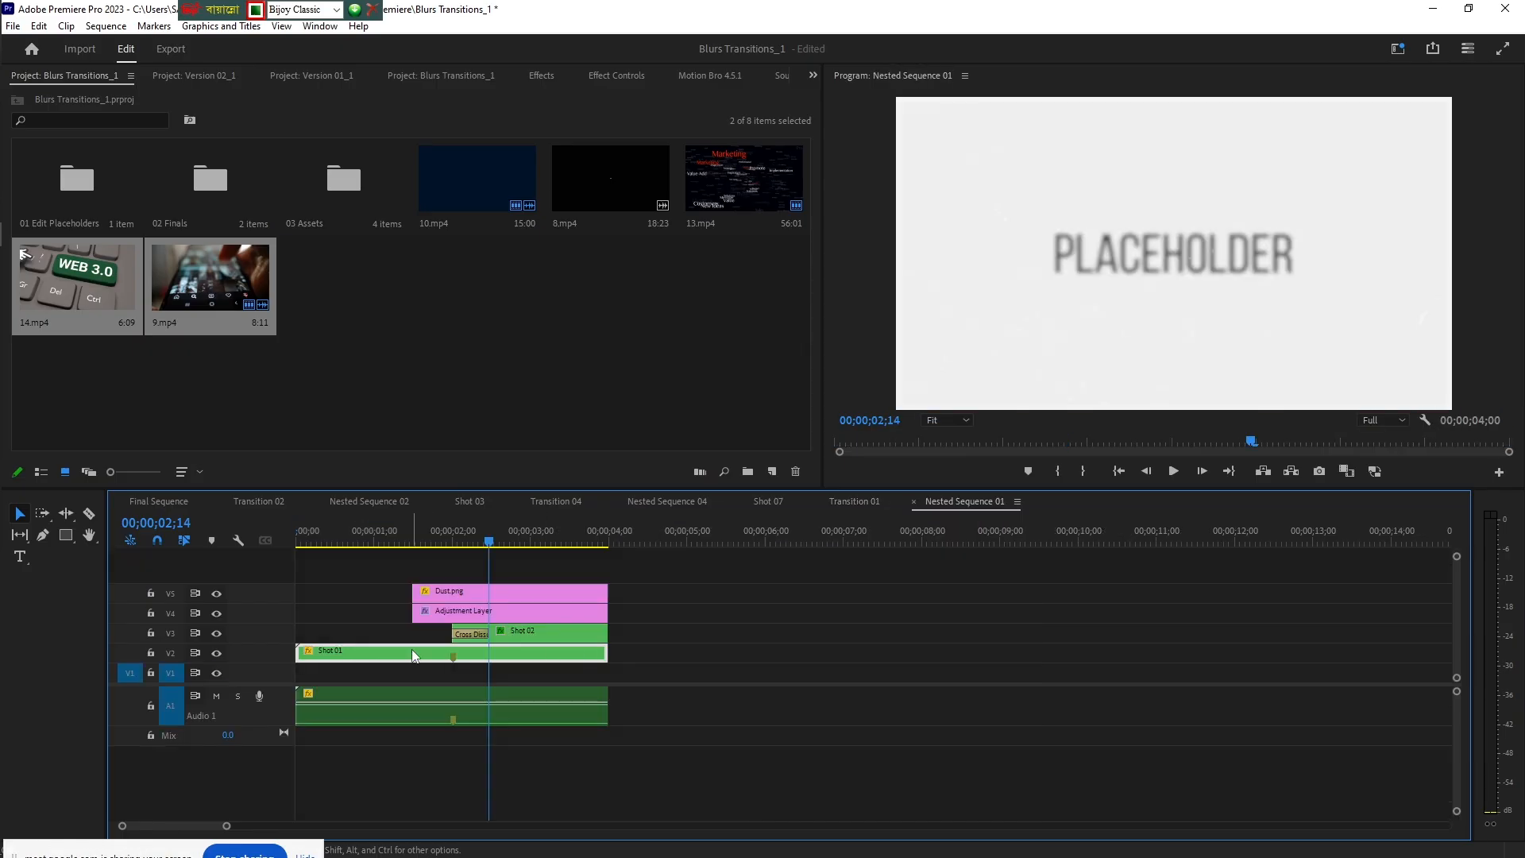
{"action": "double_click", "coordinate": [412, 653]}
{"action": "double_click", "coordinate": [332, 671]}
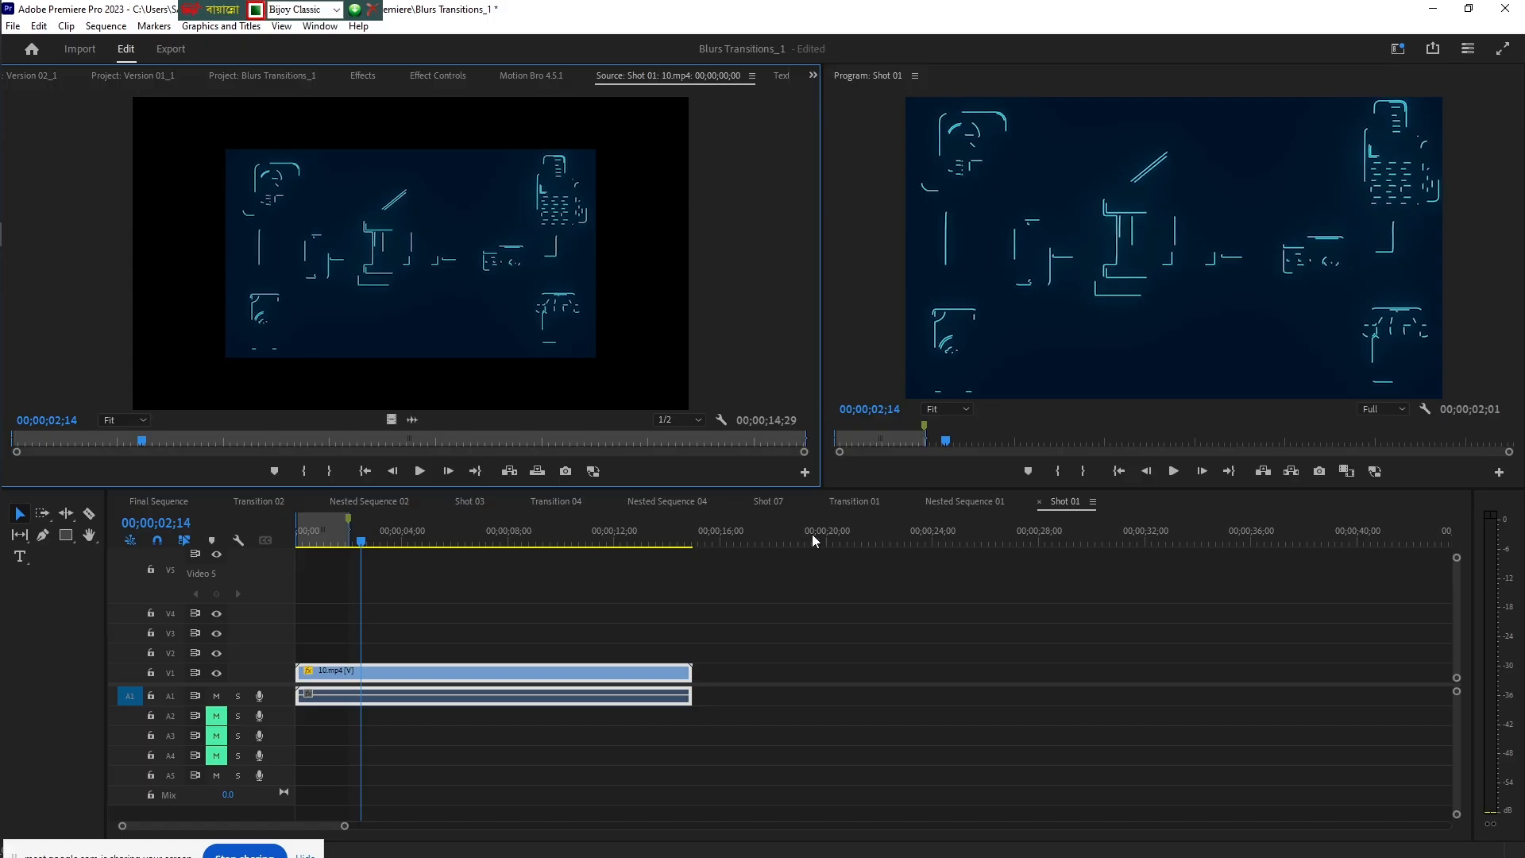
- In Nested Sequence 01, toggle the visibility of tracks V4 and V3 to identify the placeholder layer, and open Shot 02
{"action": "left_click", "coordinate": [953, 501]}
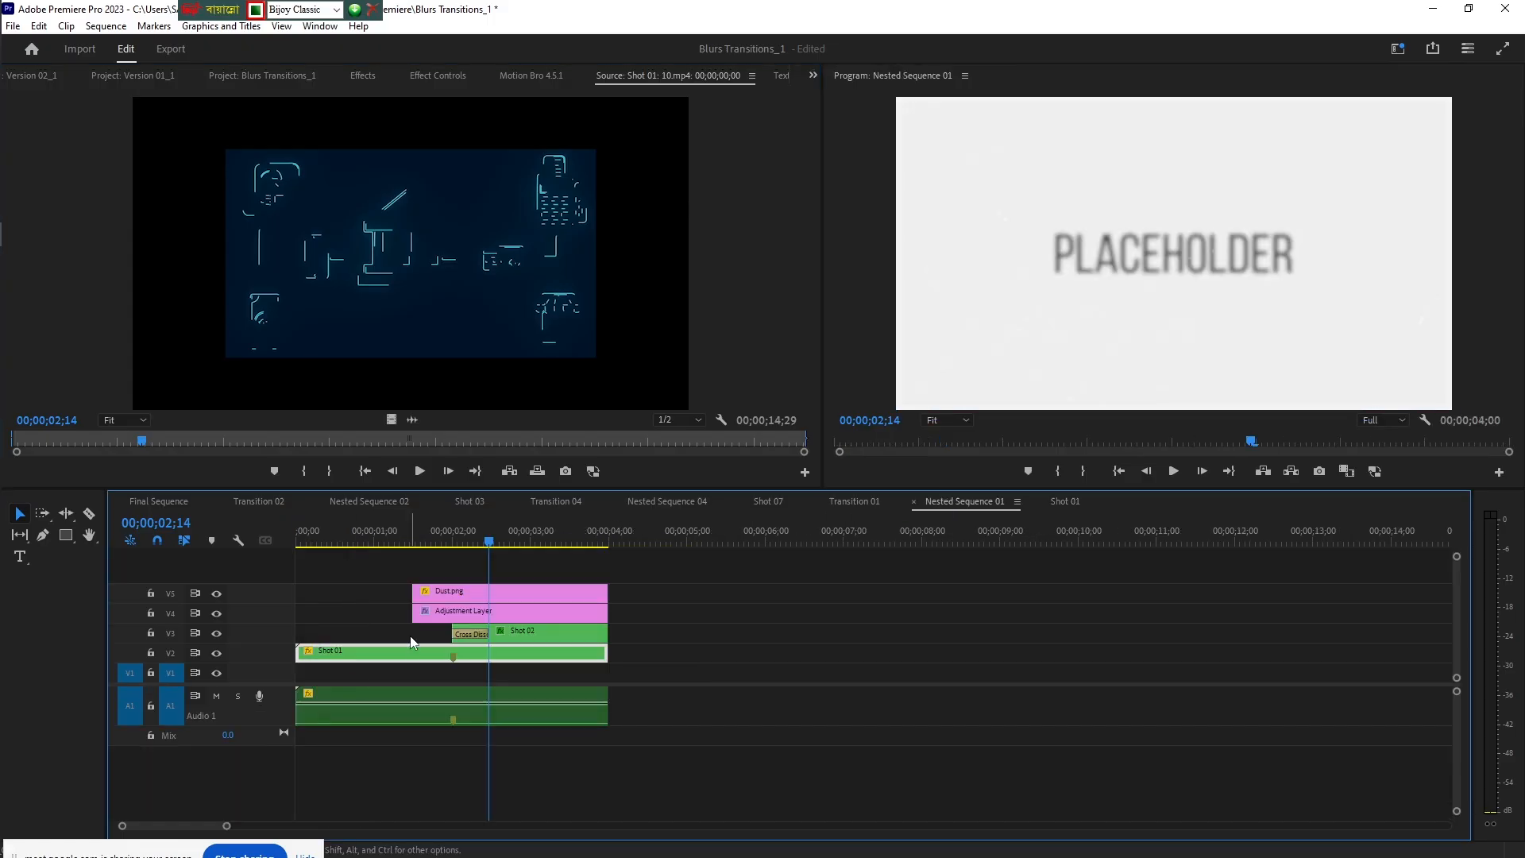
{"action": "left_click", "coordinate": [216, 613]}
{"action": "left_click", "coordinate": [216, 615]}
{"action": "left_click", "coordinate": [216, 634]}
{"action": "left_click", "coordinate": [216, 633]}
{"action": "double_click", "coordinate": [531, 633]}
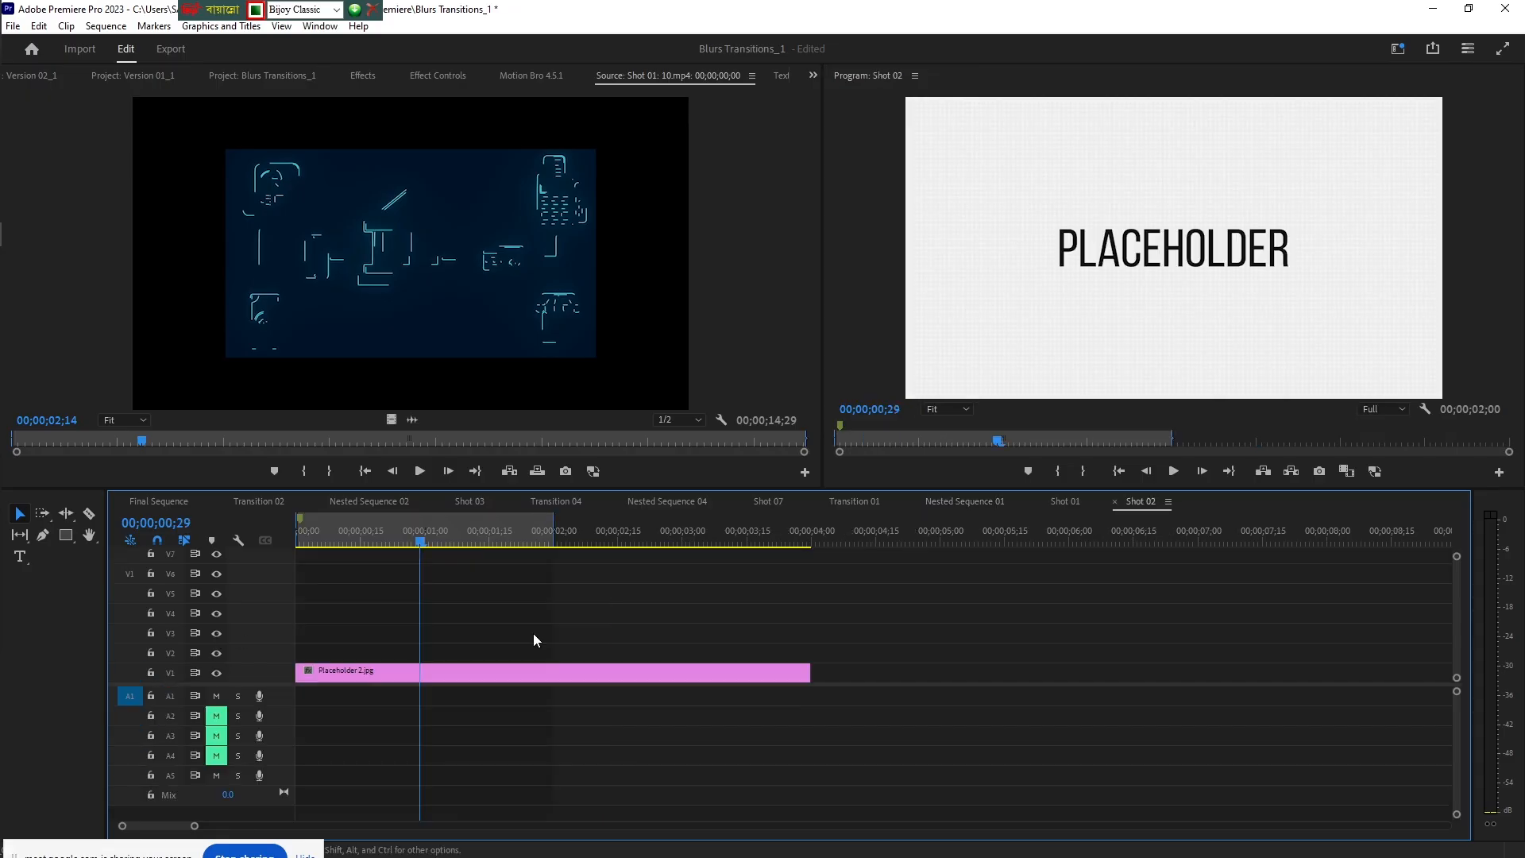
- Check Placeholder 2.jpg in Shot 02 by toggling track V1 and viewing its source, and compare Shot 02 with Shot 01
{"action": "left_click", "coordinate": [217, 674]}
{"action": "left_click", "coordinate": [217, 673]}
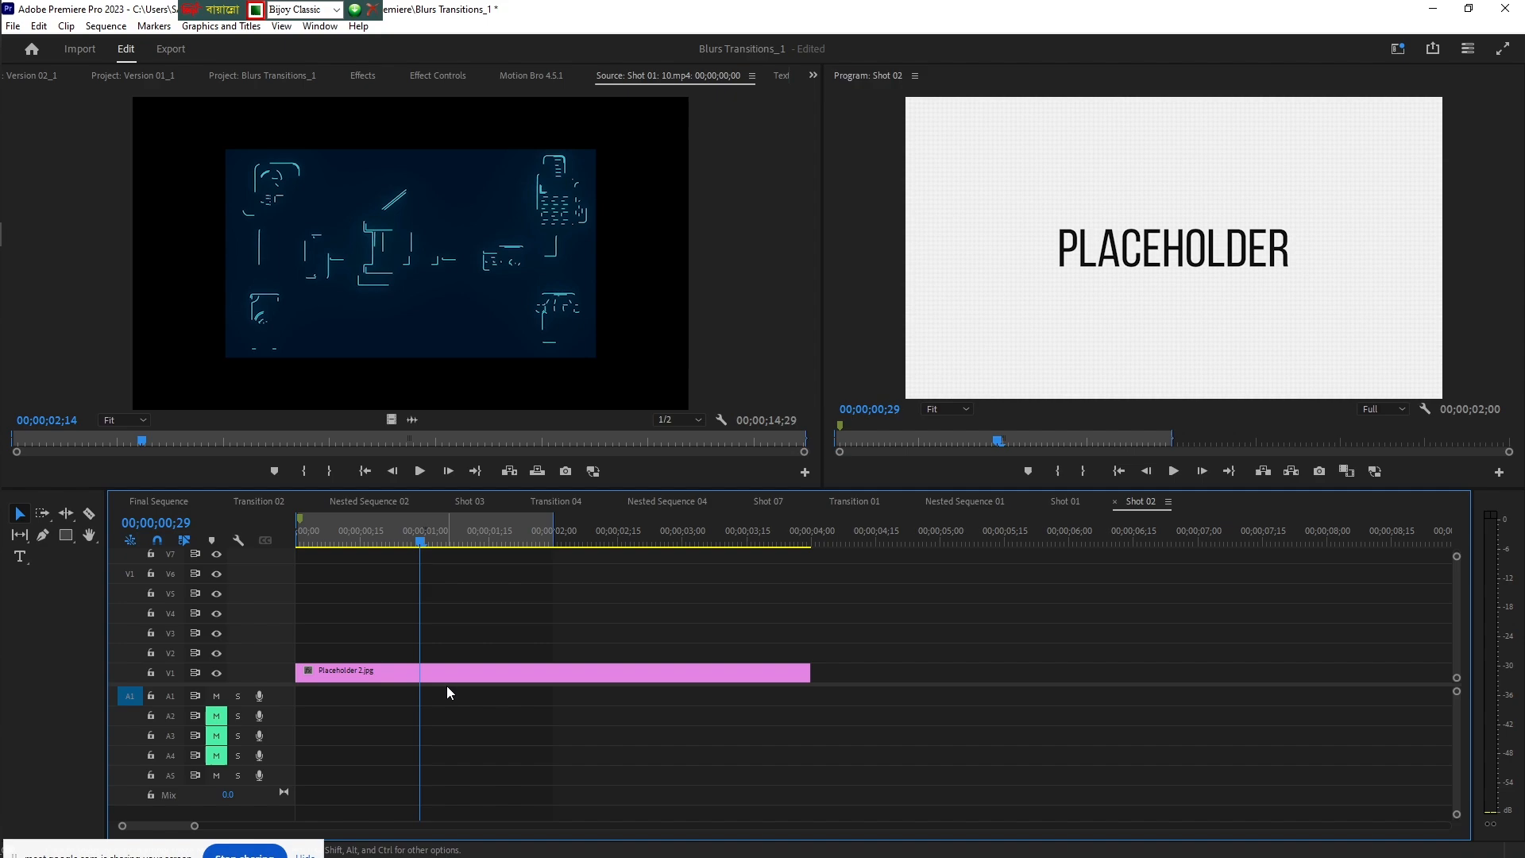
{"action": "double_click", "coordinate": [370, 673]}
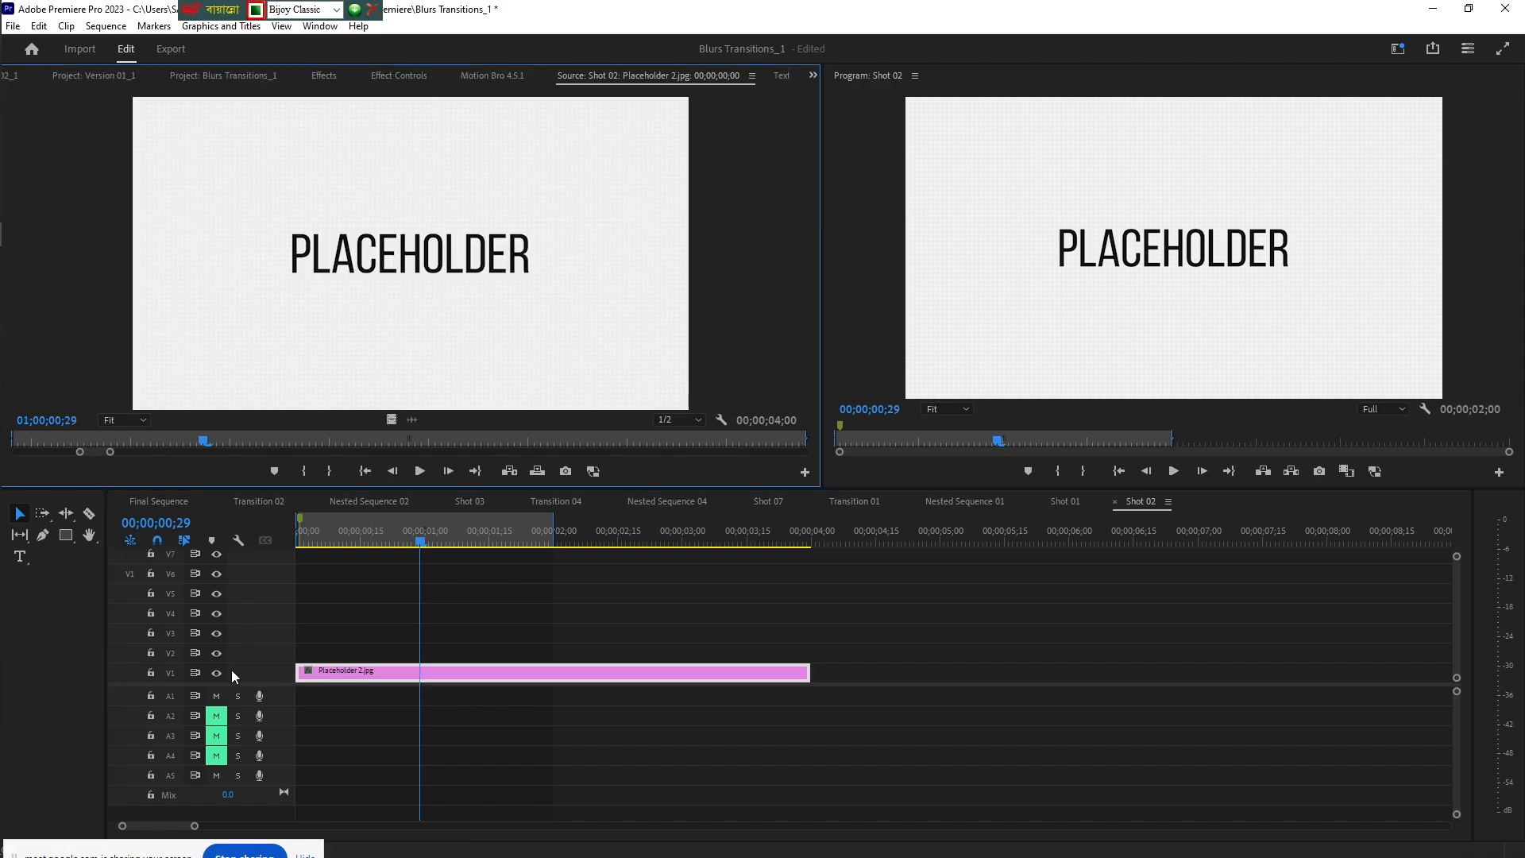
{"action": "left_click", "coordinate": [1063, 501]}
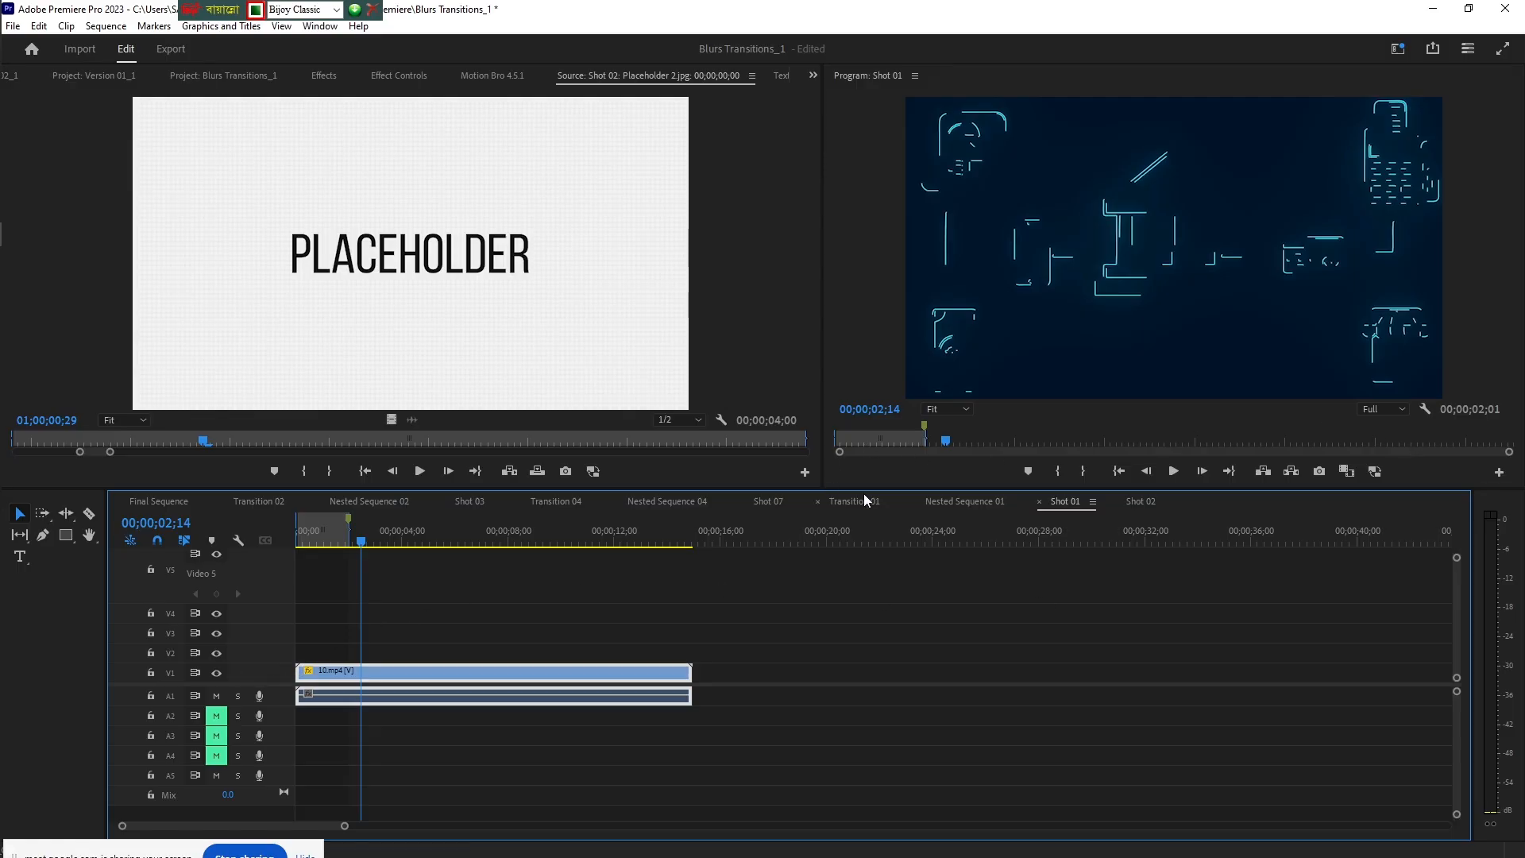
{"action": "left_click", "coordinate": [1139, 502]}
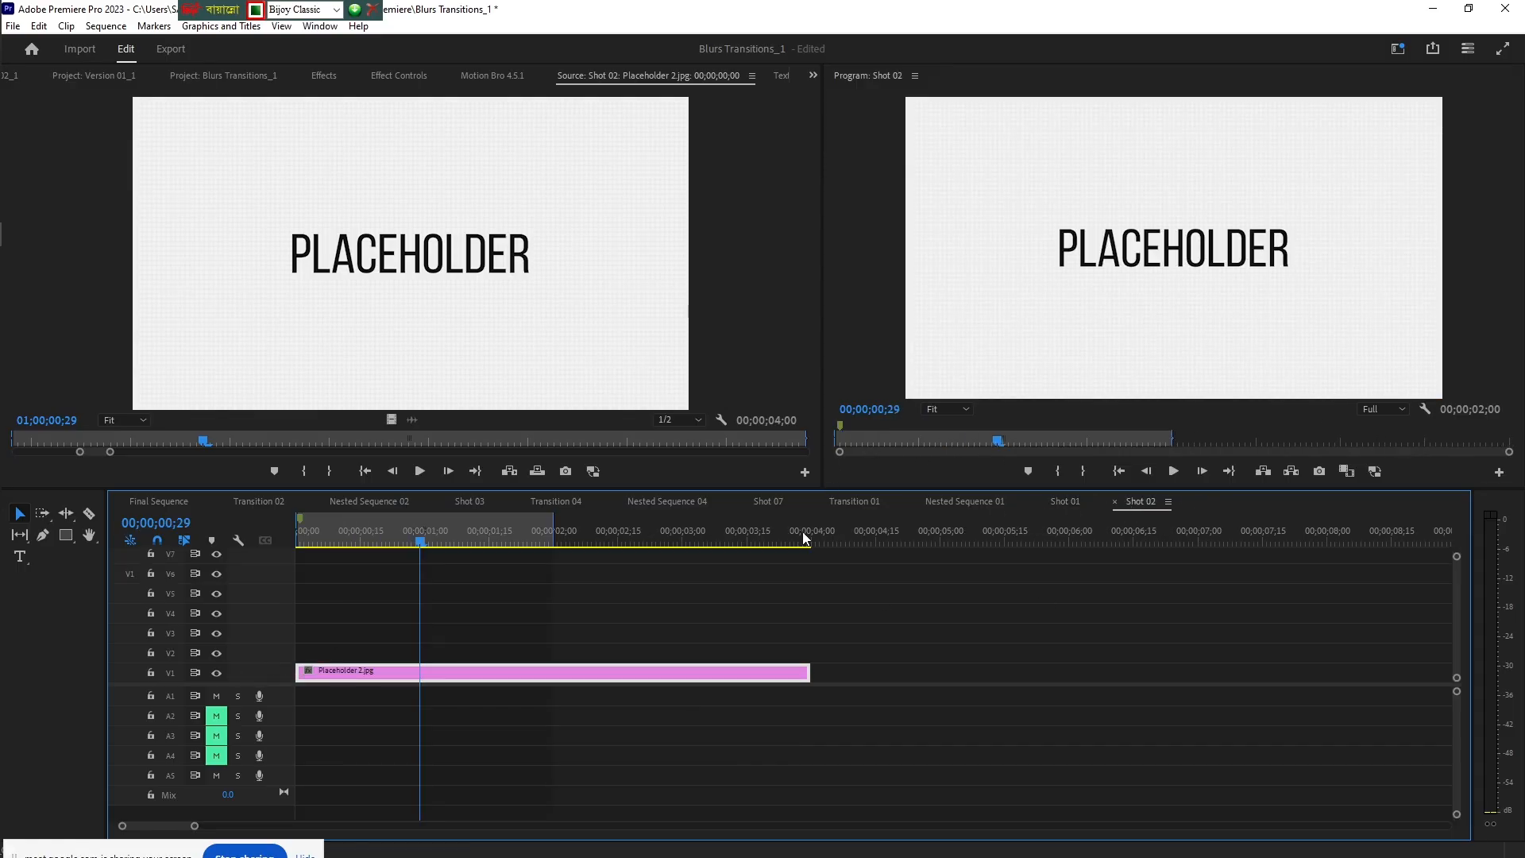
{"action": "left_click", "coordinate": [1070, 504]}
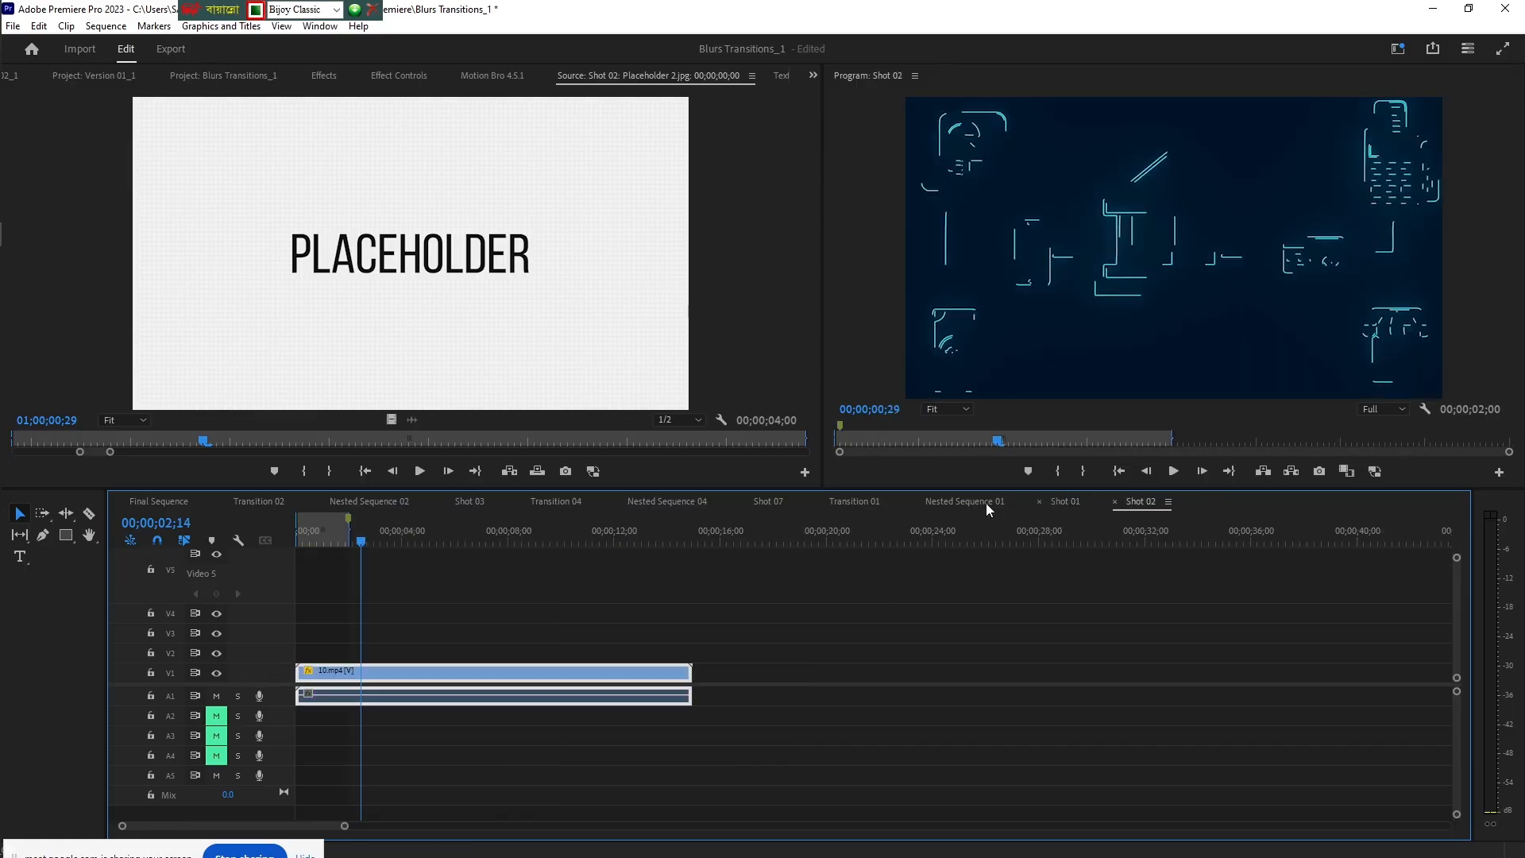
- Close all open transition, nested and shot sequences so that only Final Sequence stays open
{"action": "left_click", "coordinate": [231, 503]}
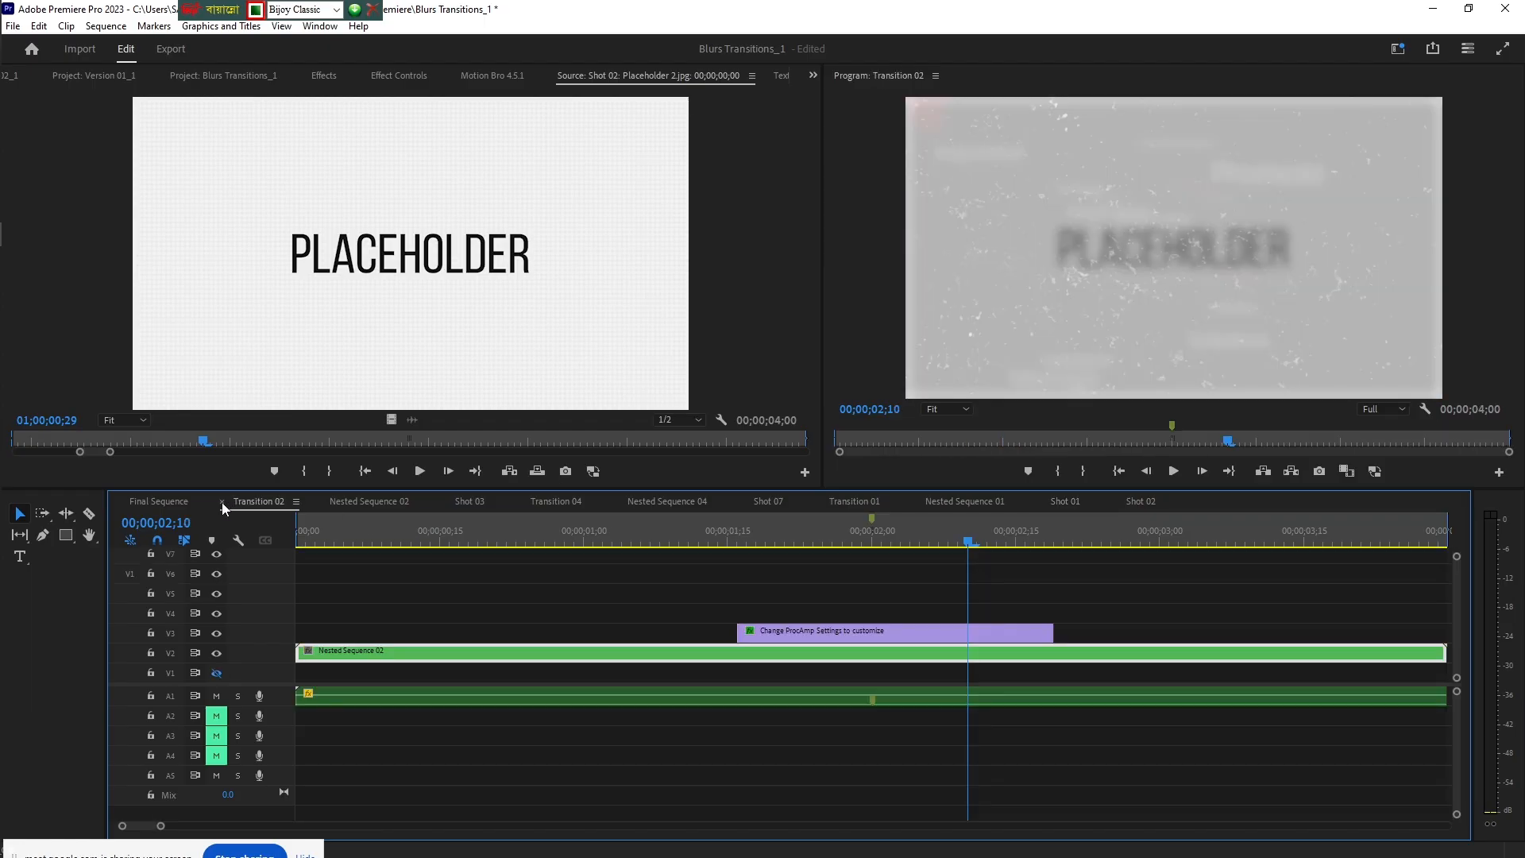
{"action": "left_click", "coordinate": [222, 502]}
{"action": "left_click", "coordinate": [222, 503]}
{"action": "left_click", "coordinate": [220, 503]}
{"action": "left_click", "coordinate": [221, 504]}
{"action": "left_click", "coordinate": [221, 503]}
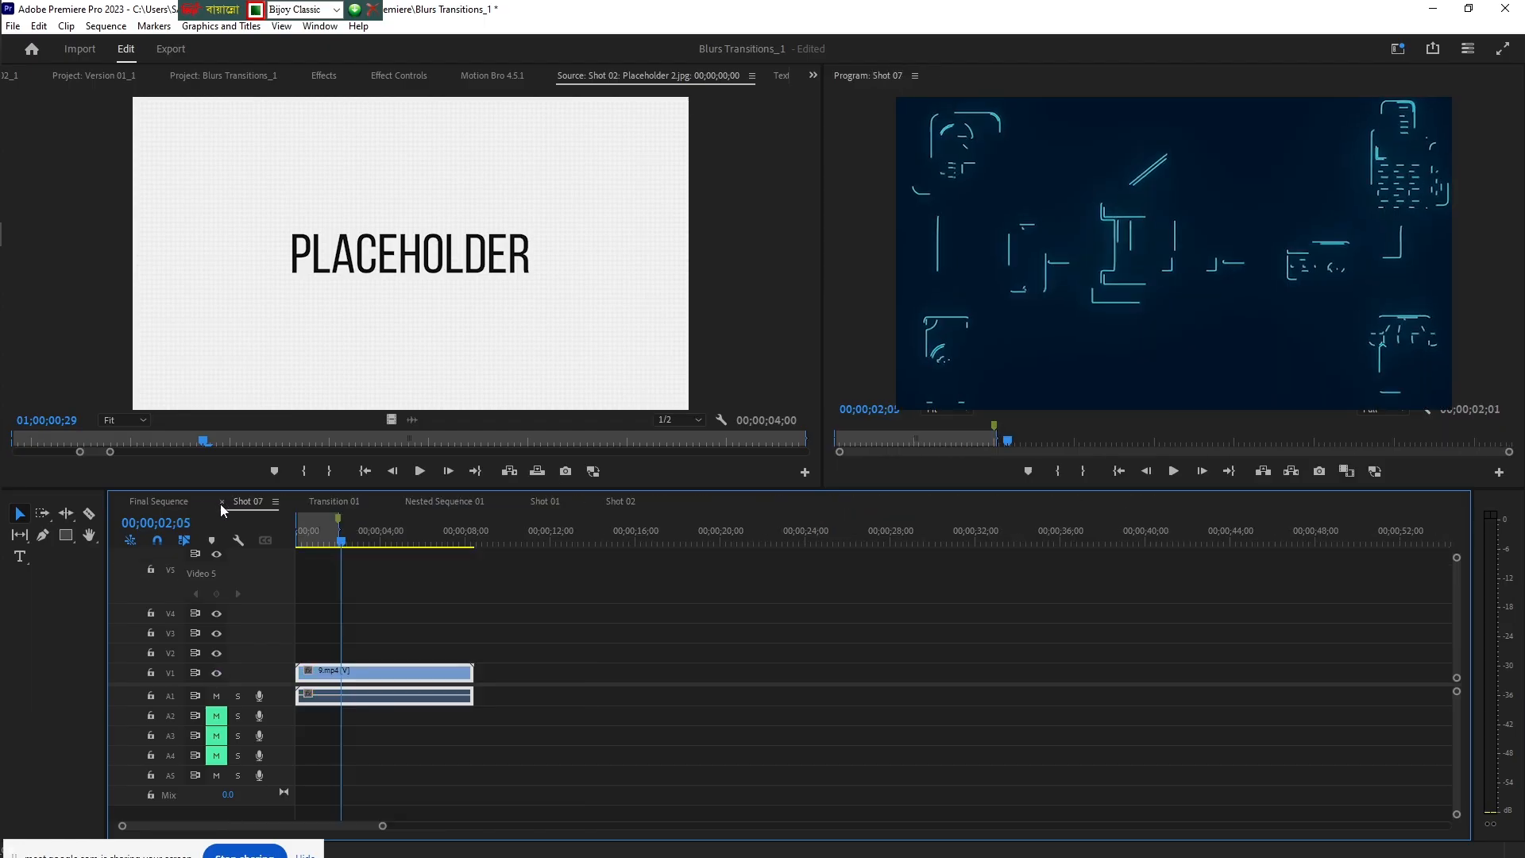
{"action": "left_click", "coordinate": [221, 503]}
{"action": "left_click", "coordinate": [221, 503]}
{"action": "left_click", "coordinate": [220, 504]}
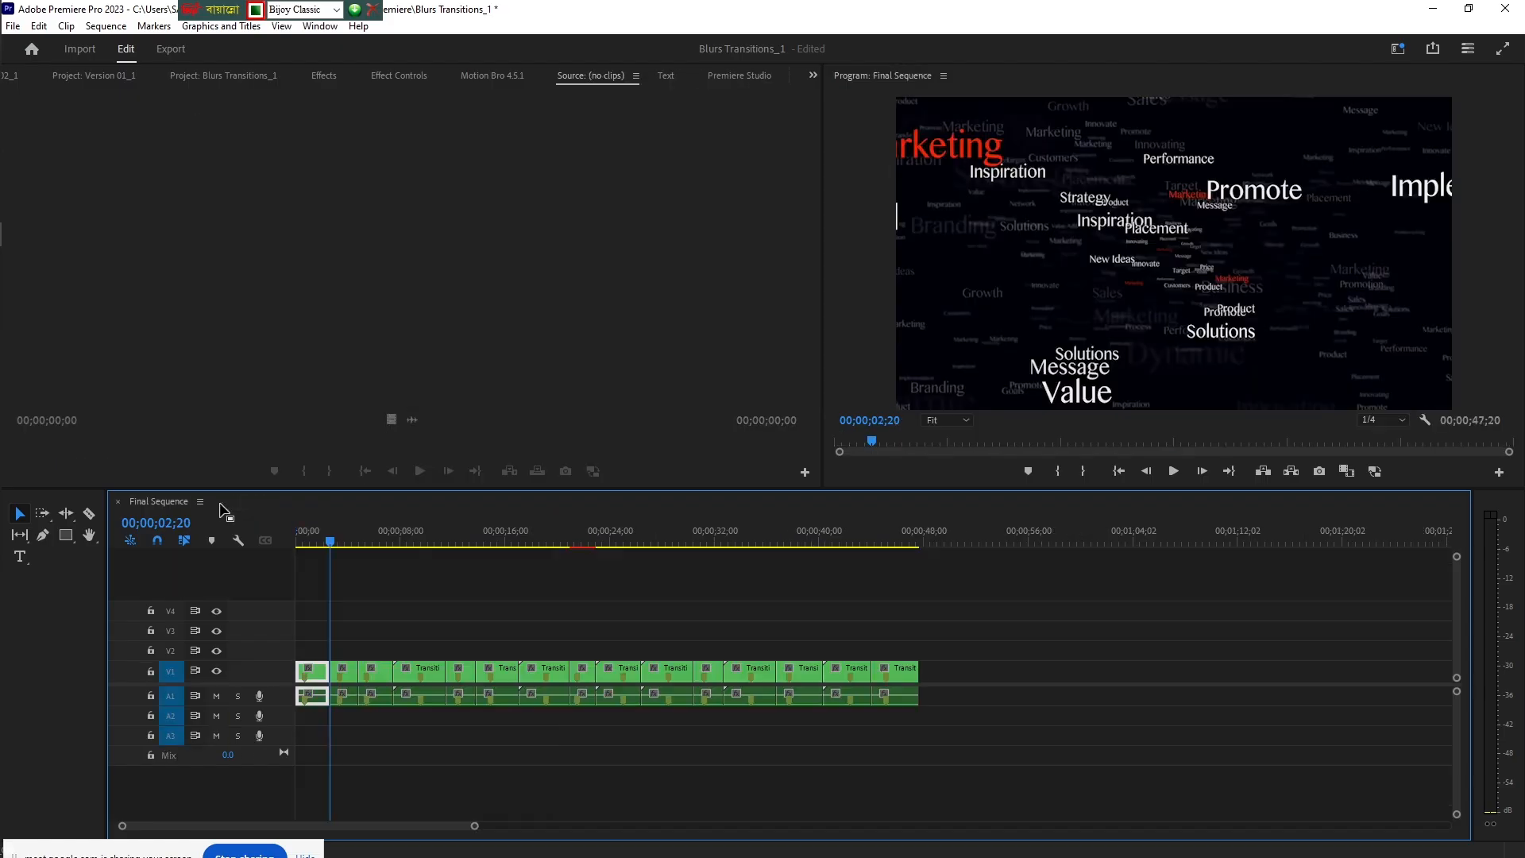
- Move the playhead to the placeholder at 00;00;01;10 in Final Sequence and open Transition 01
{"action": "left_click", "coordinate": [309, 542]}
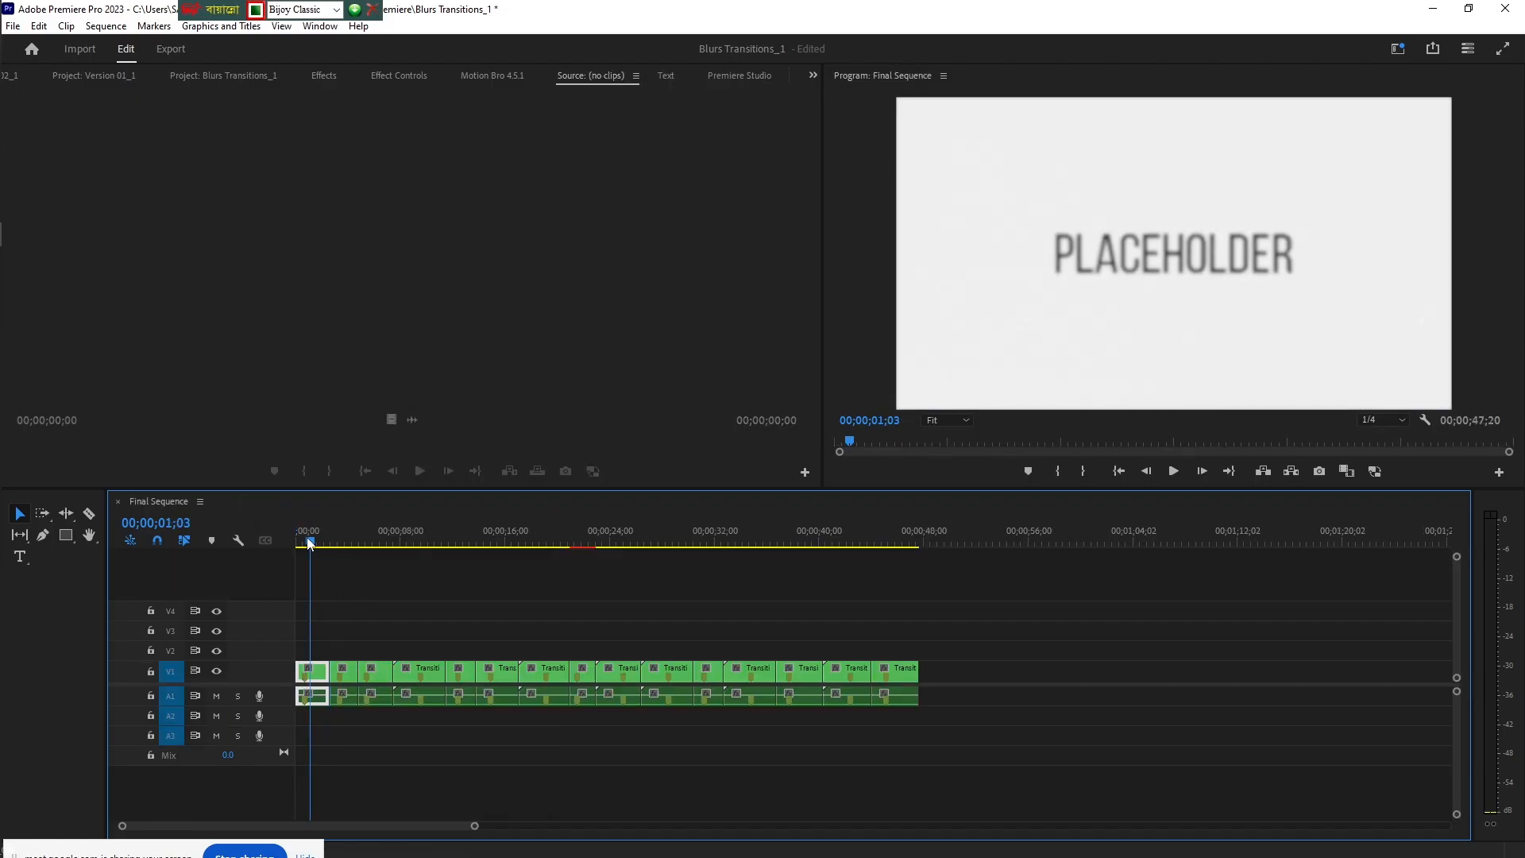
{"action": "left_click_drag", "start_coordinate": [310, 543], "coordinate": [311, 578]}
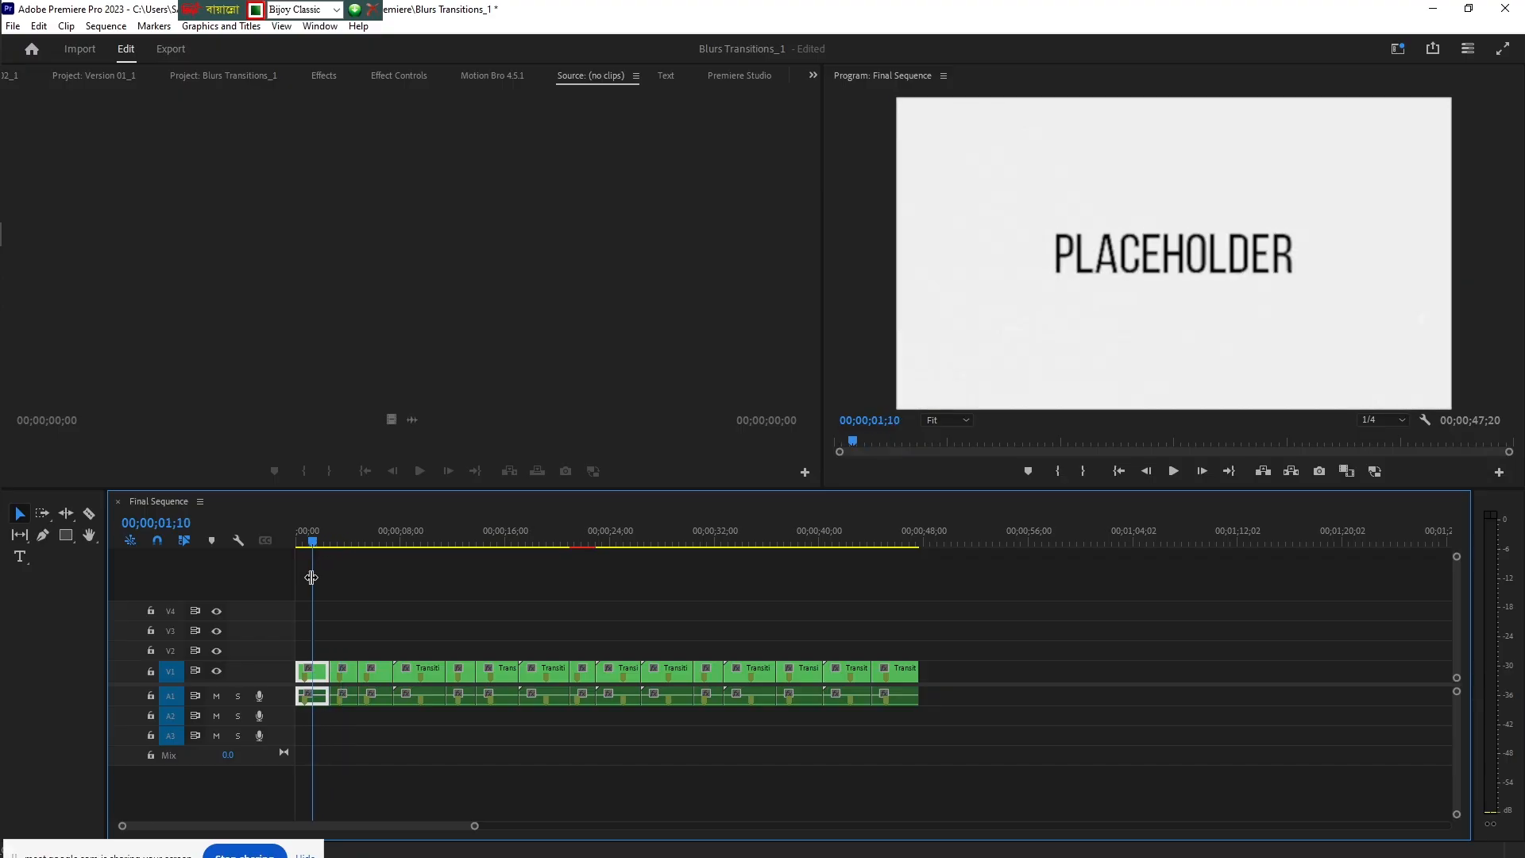
{"action": "double_click", "coordinate": [322, 676]}
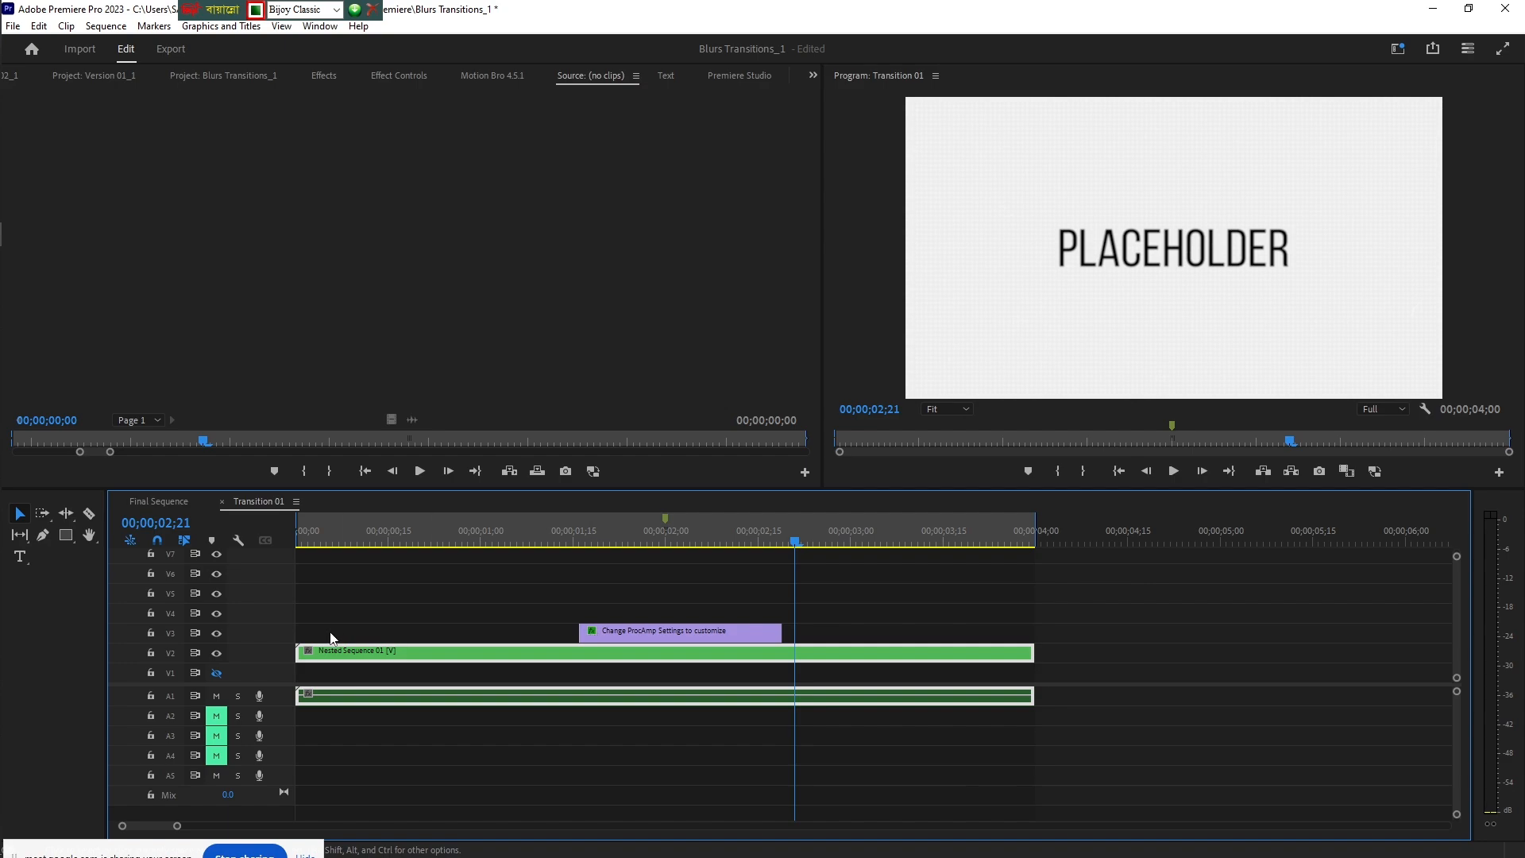
- Toggle track V2 off and on in Transition 01, and go through Nested Sequence 01 into Shot 01
{"action": "left_click", "coordinate": [217, 653]}
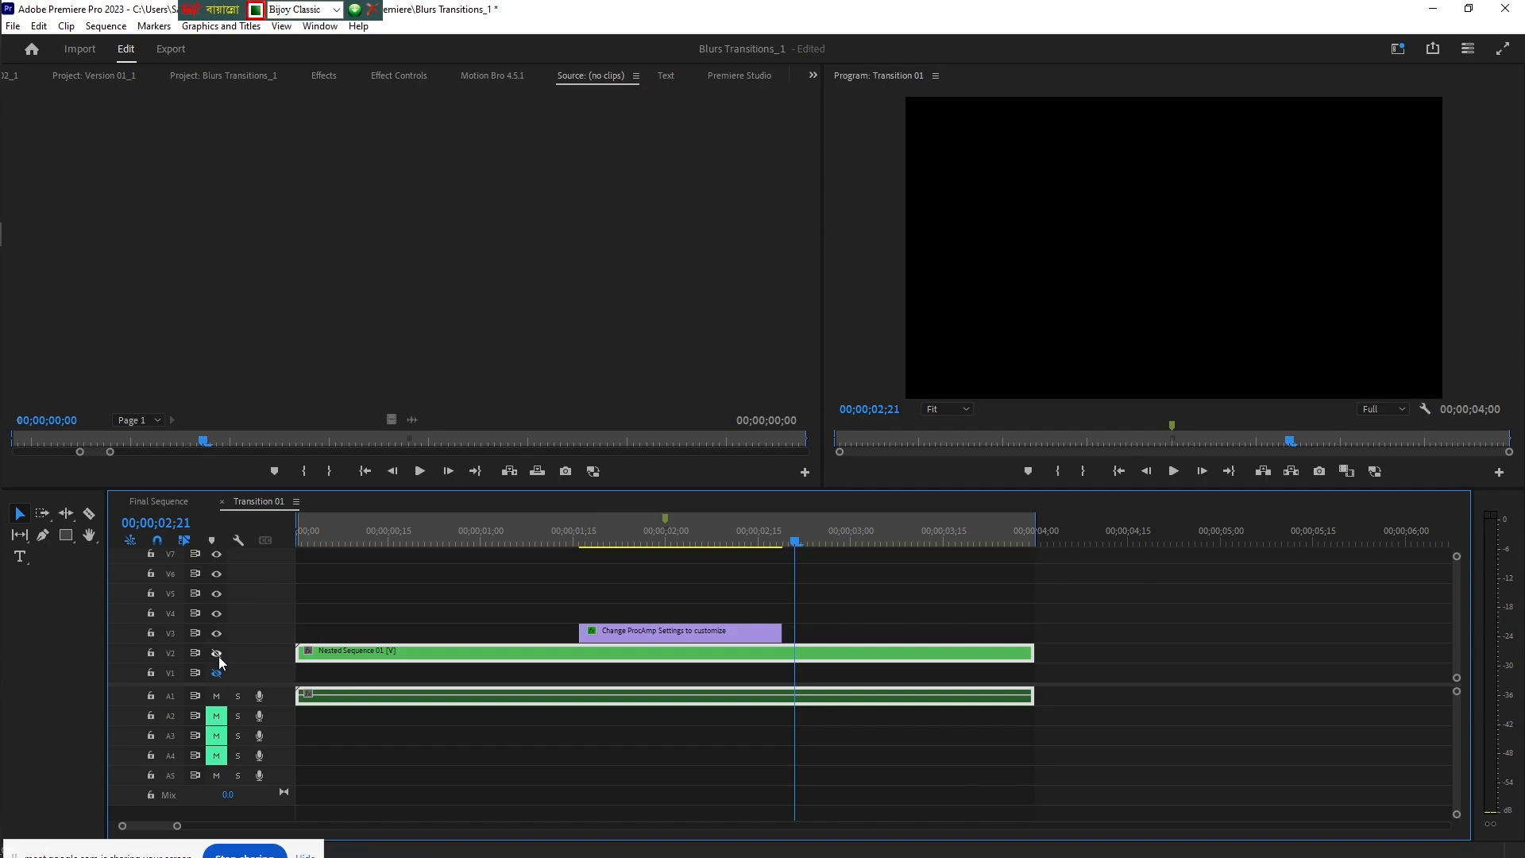
{"action": "left_click", "coordinate": [217, 654]}
{"action": "double_click", "coordinate": [490, 658]}
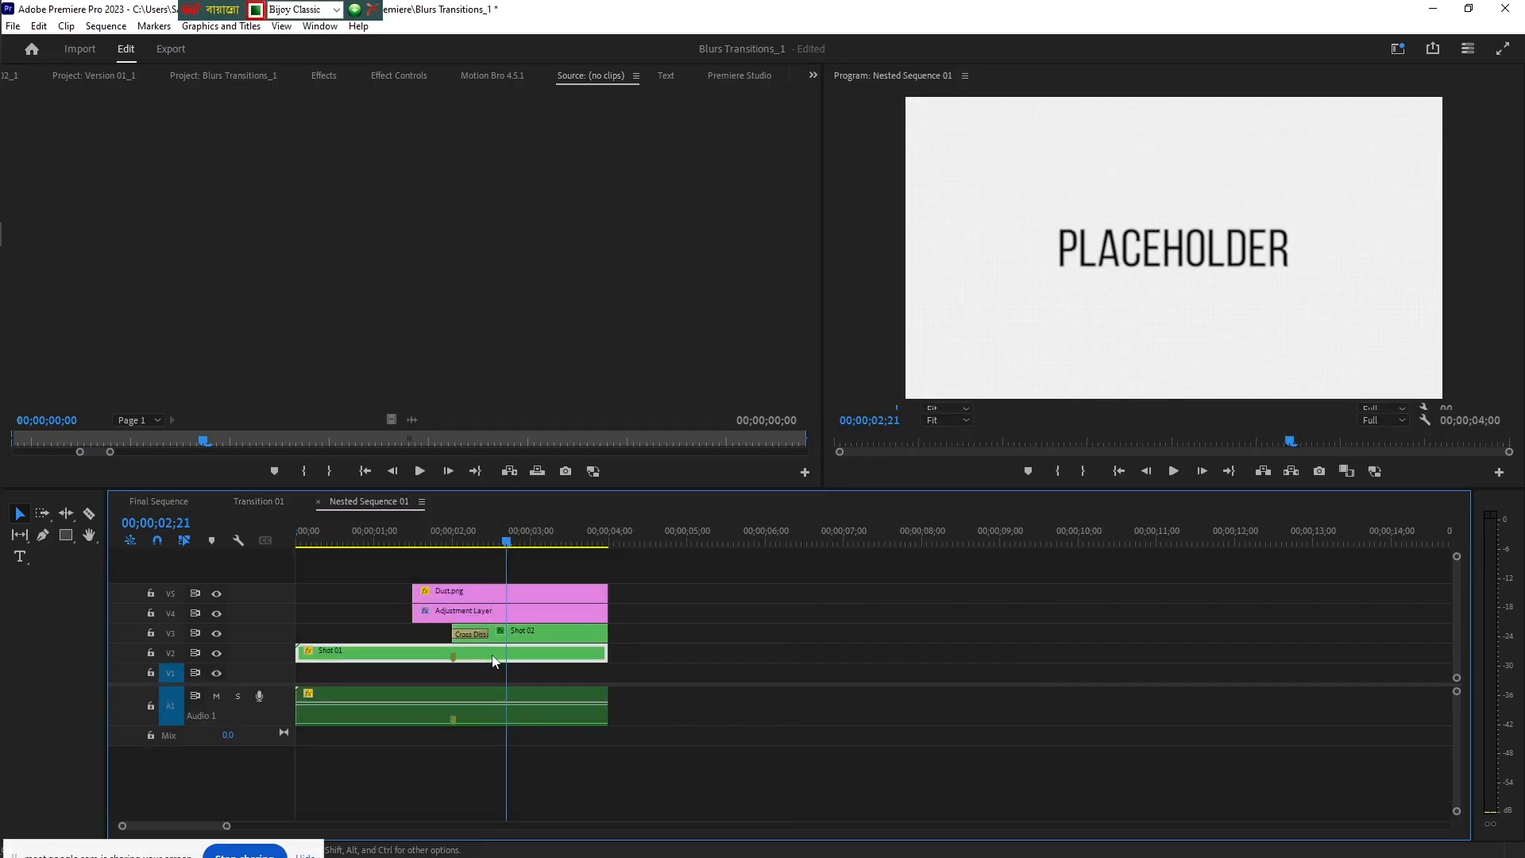
{"action": "double_click", "coordinate": [492, 656]}
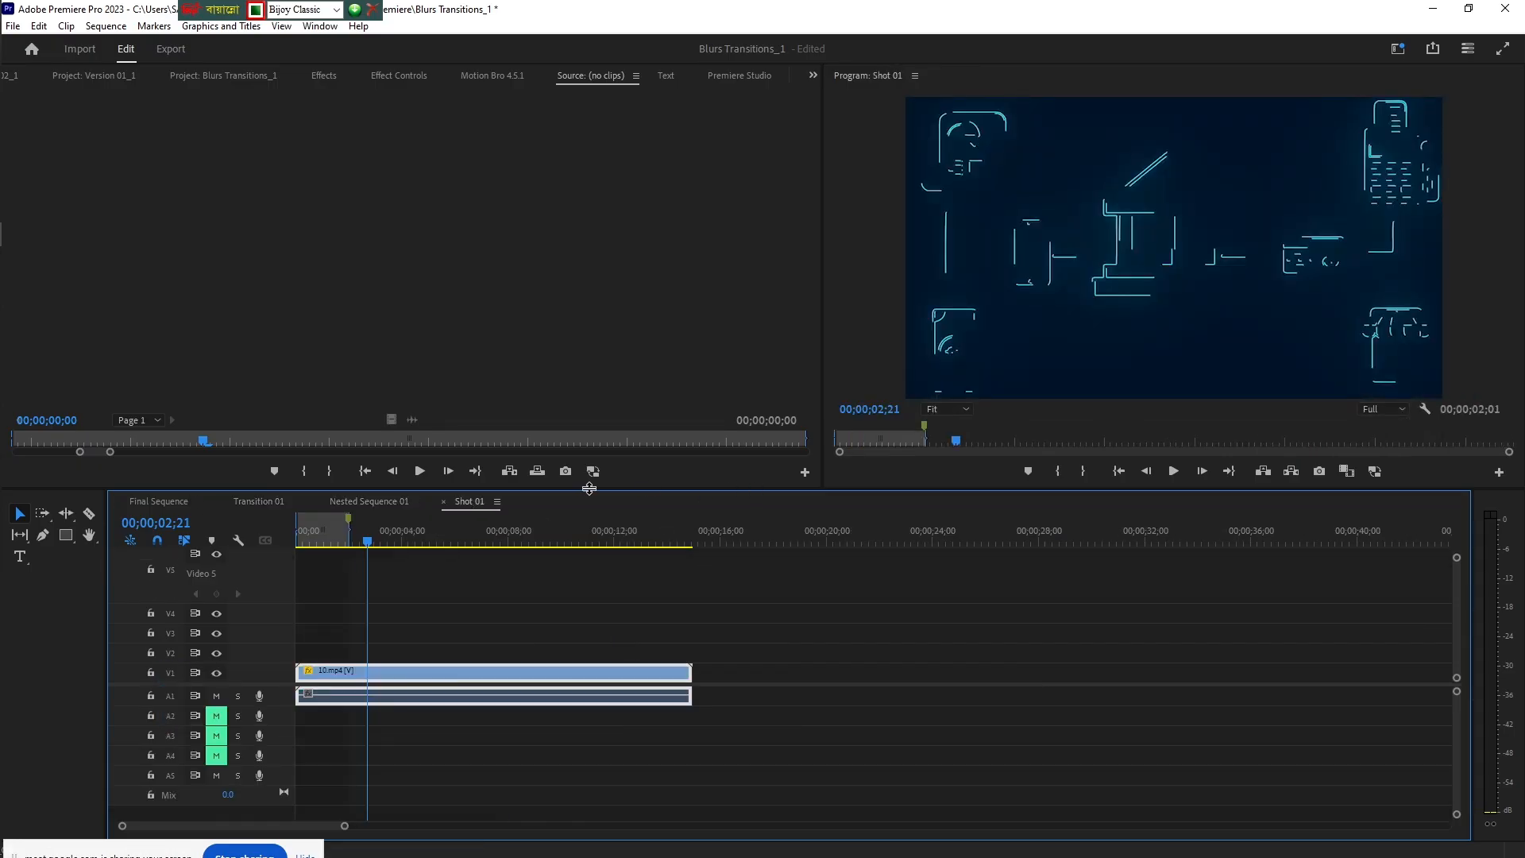
- Return to Nested Sequence 01, toggle track V3 off and on to check its layer, and open Shot 02
{"action": "left_click", "coordinate": [384, 505]}
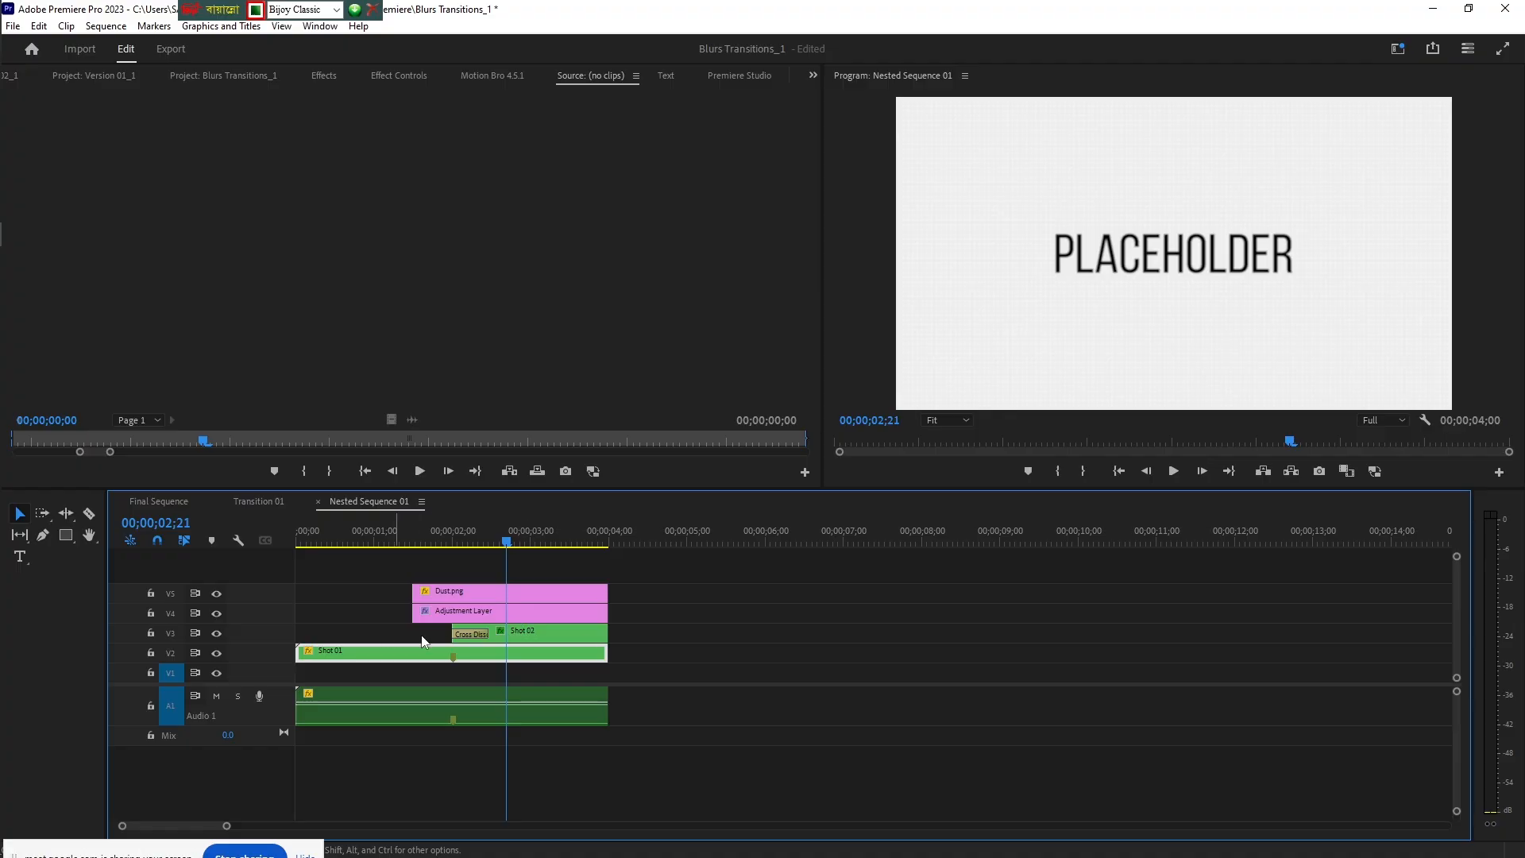
{"action": "left_click", "coordinate": [215, 635]}
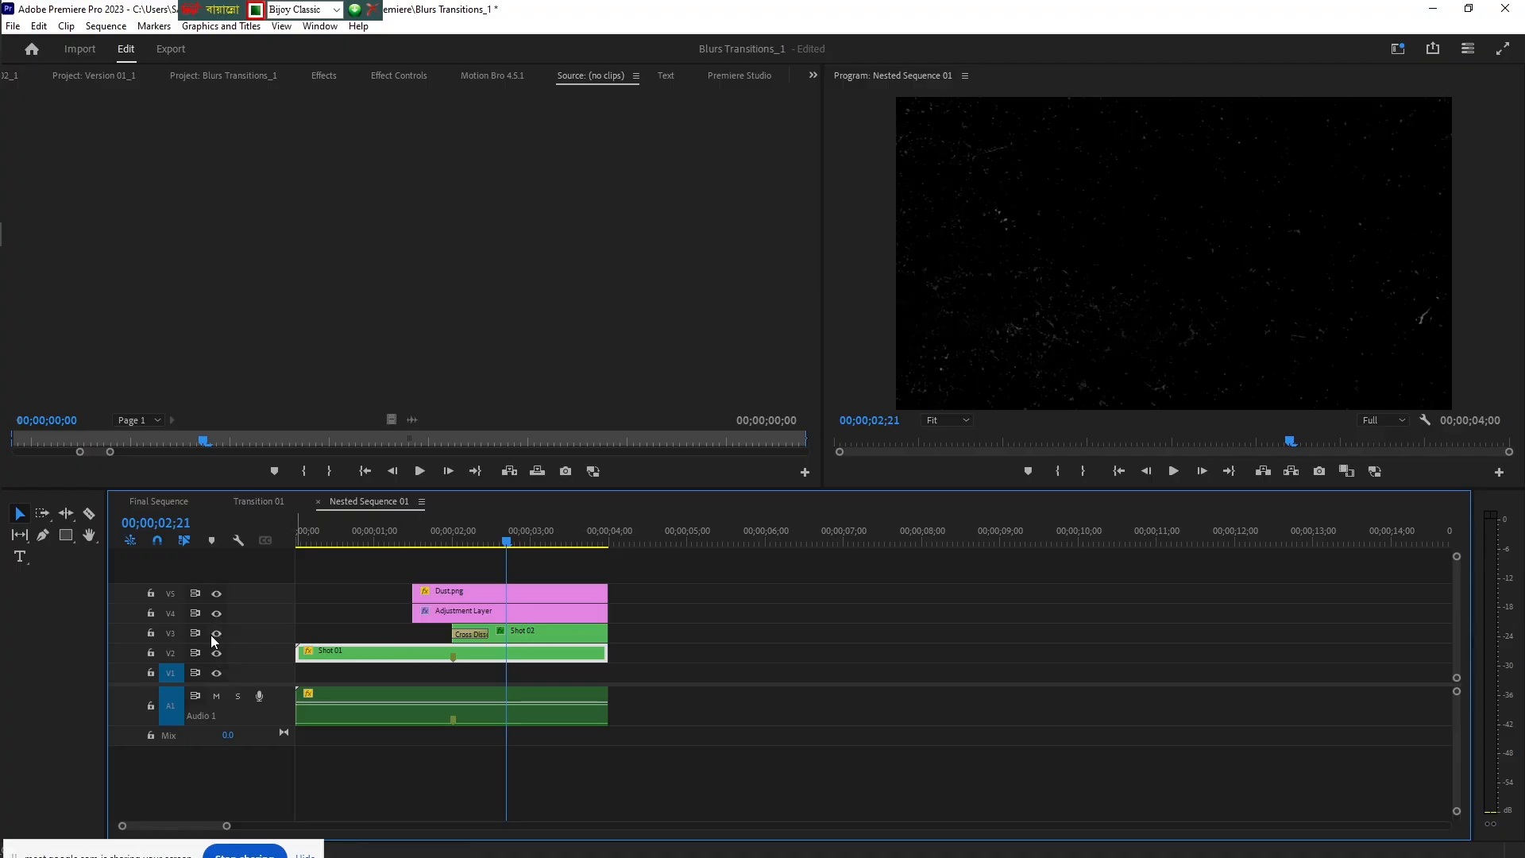
{"action": "left_click", "coordinate": [215, 634]}
{"action": "double_click", "coordinate": [534, 632]}
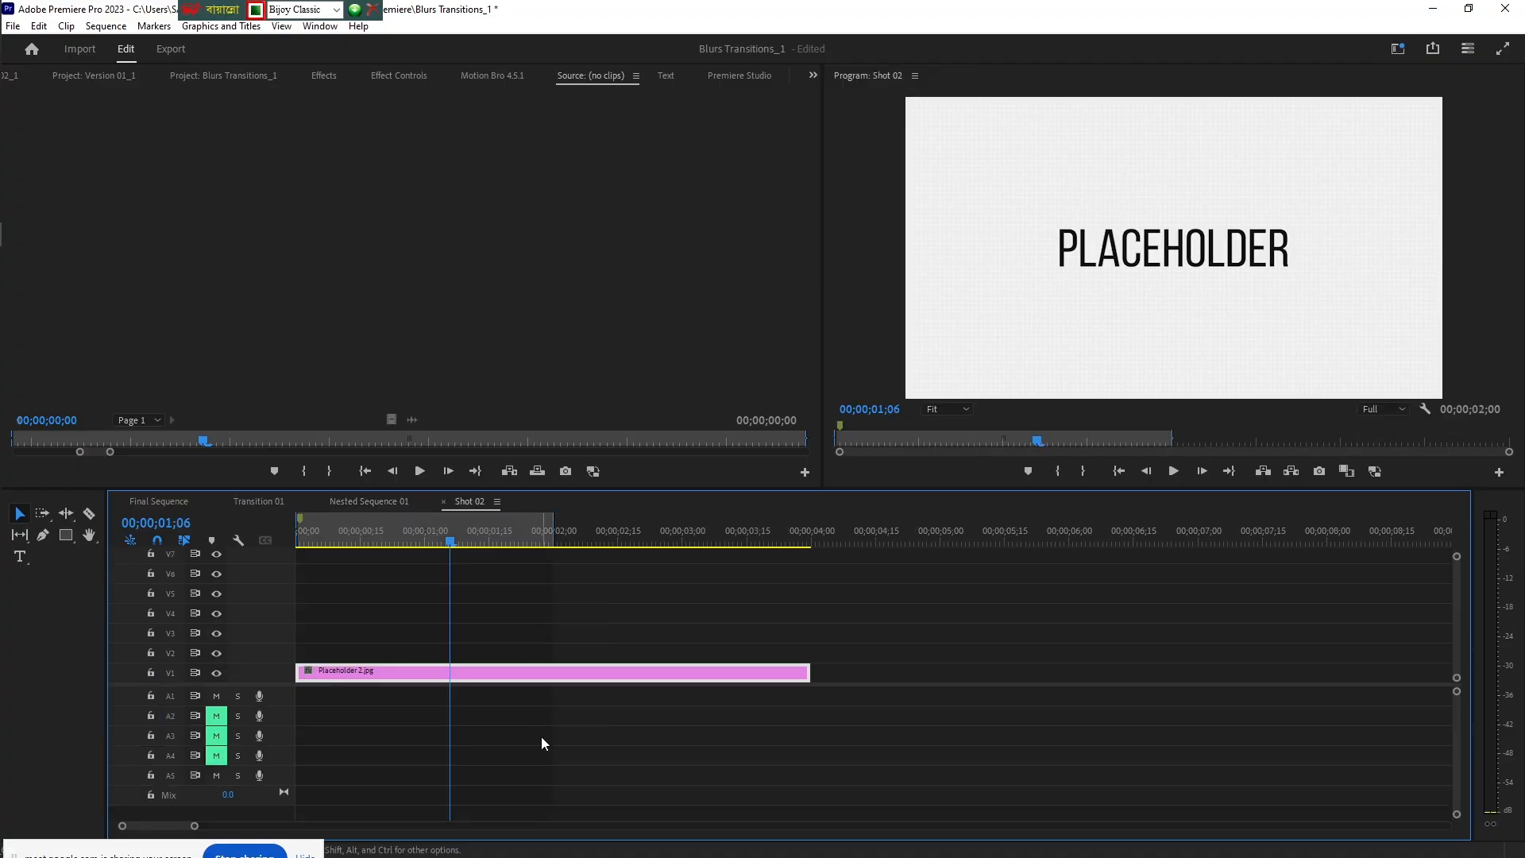
- Toggle track V1 off and on in Shot 02 to check the placeholder image, and return to Nested Sequence 01
{"action": "left_click", "coordinate": [219, 673]}
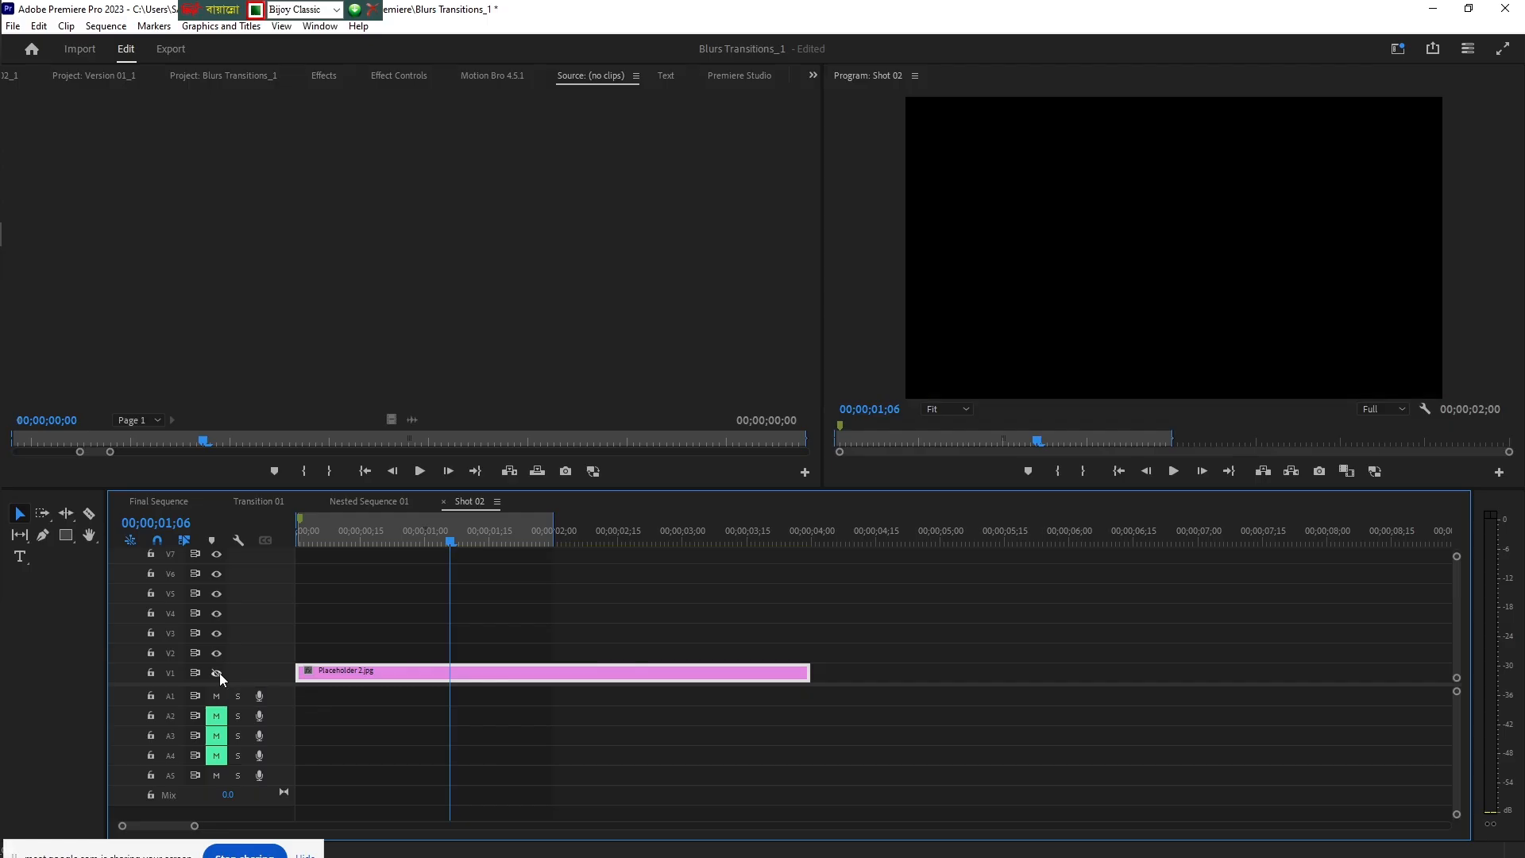
{"action": "left_click", "coordinate": [219, 673]}
{"action": "left_click", "coordinate": [389, 505]}
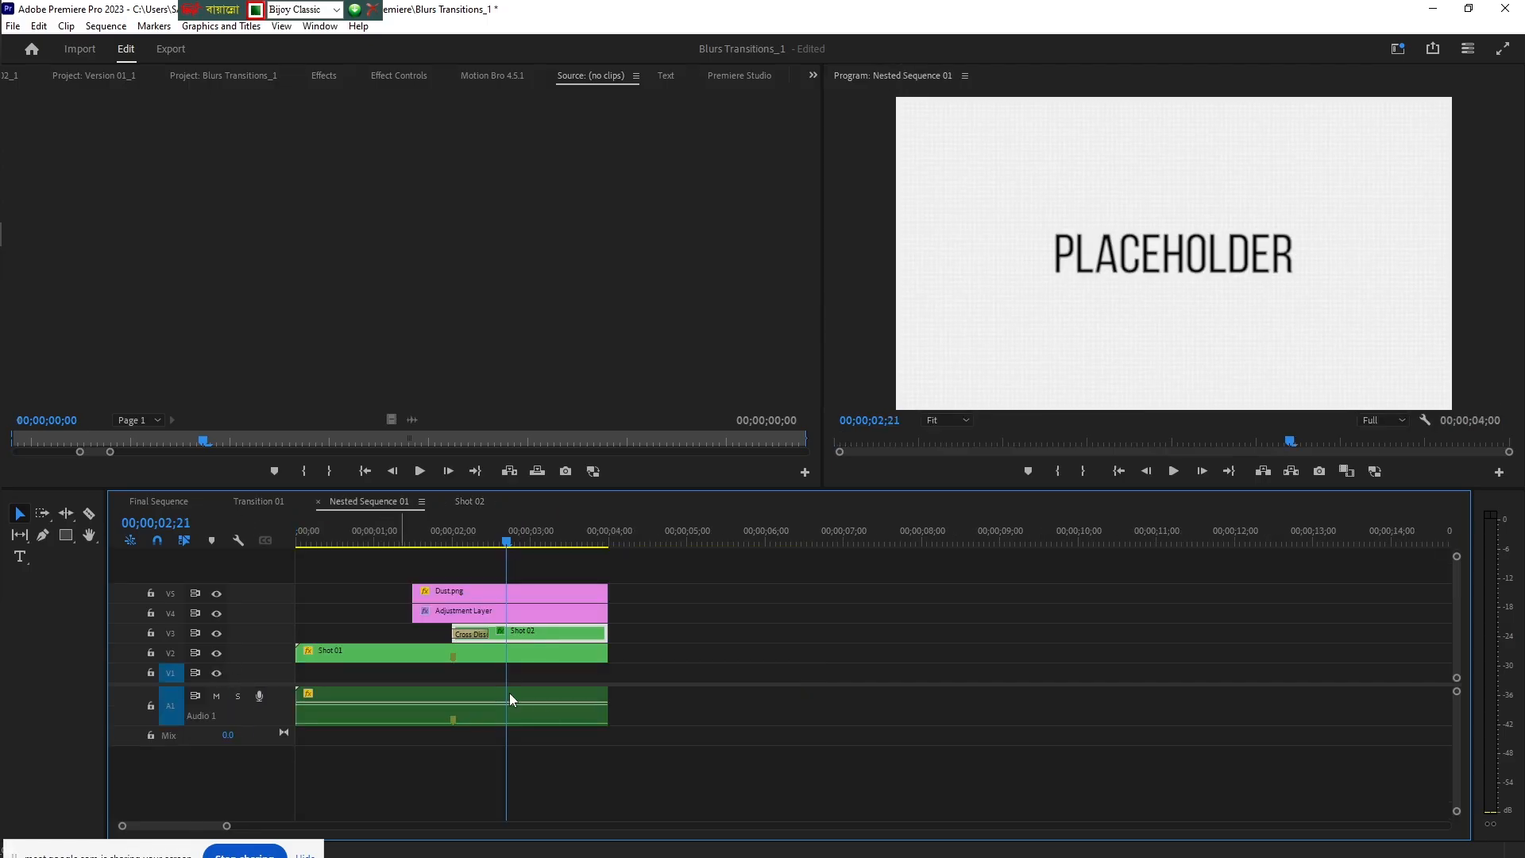
- Delete the Shot 02 clip from track V3 of Nested Sequence 01 and play Final Sequence from the start to check it
{"action": "key", "text": "Delete"}
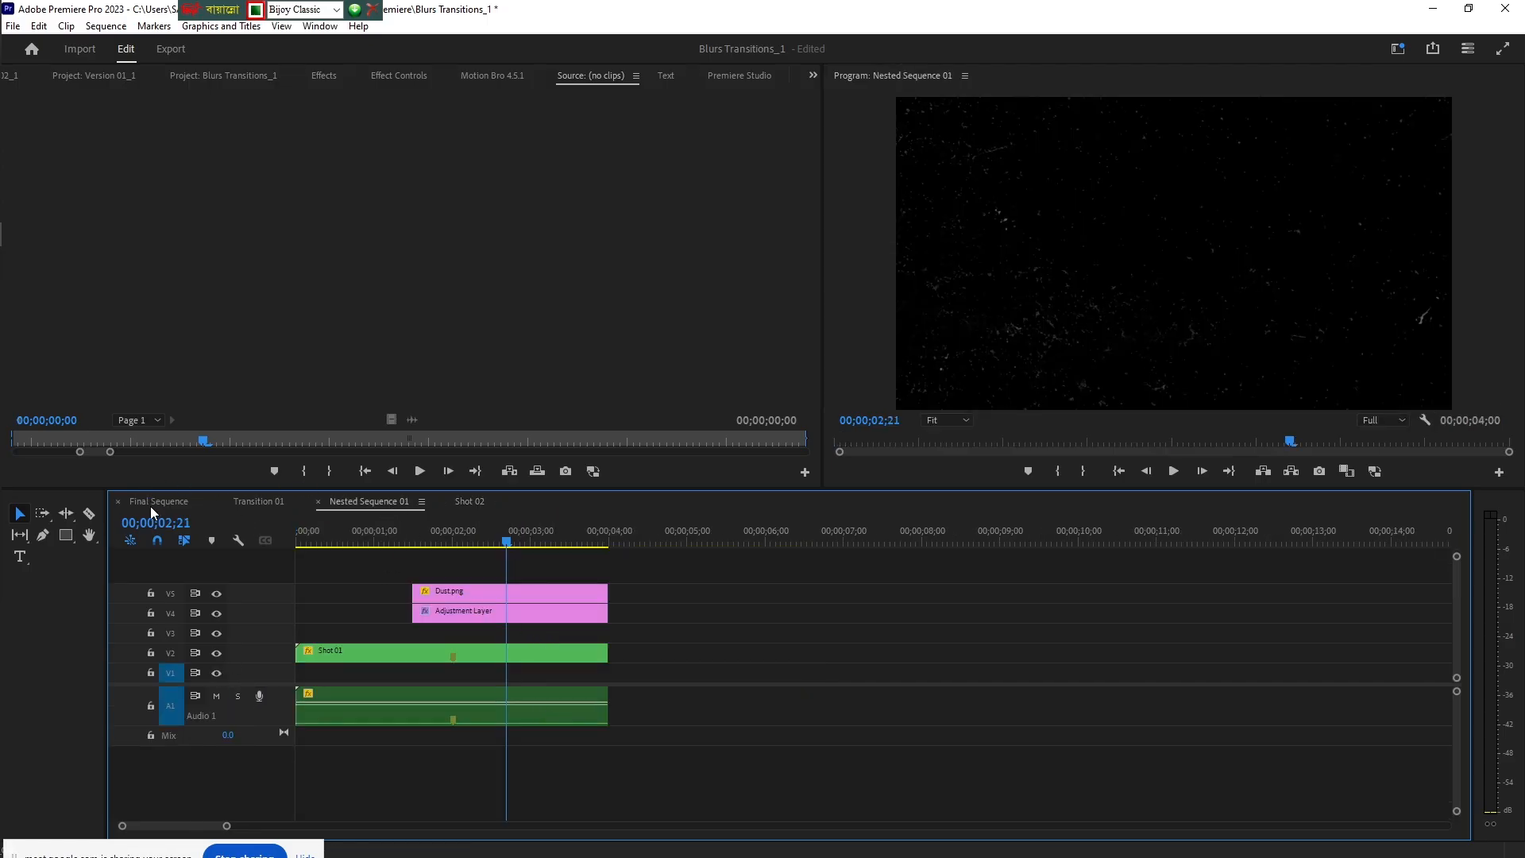
{"action": "left_click", "coordinate": [154, 504]}
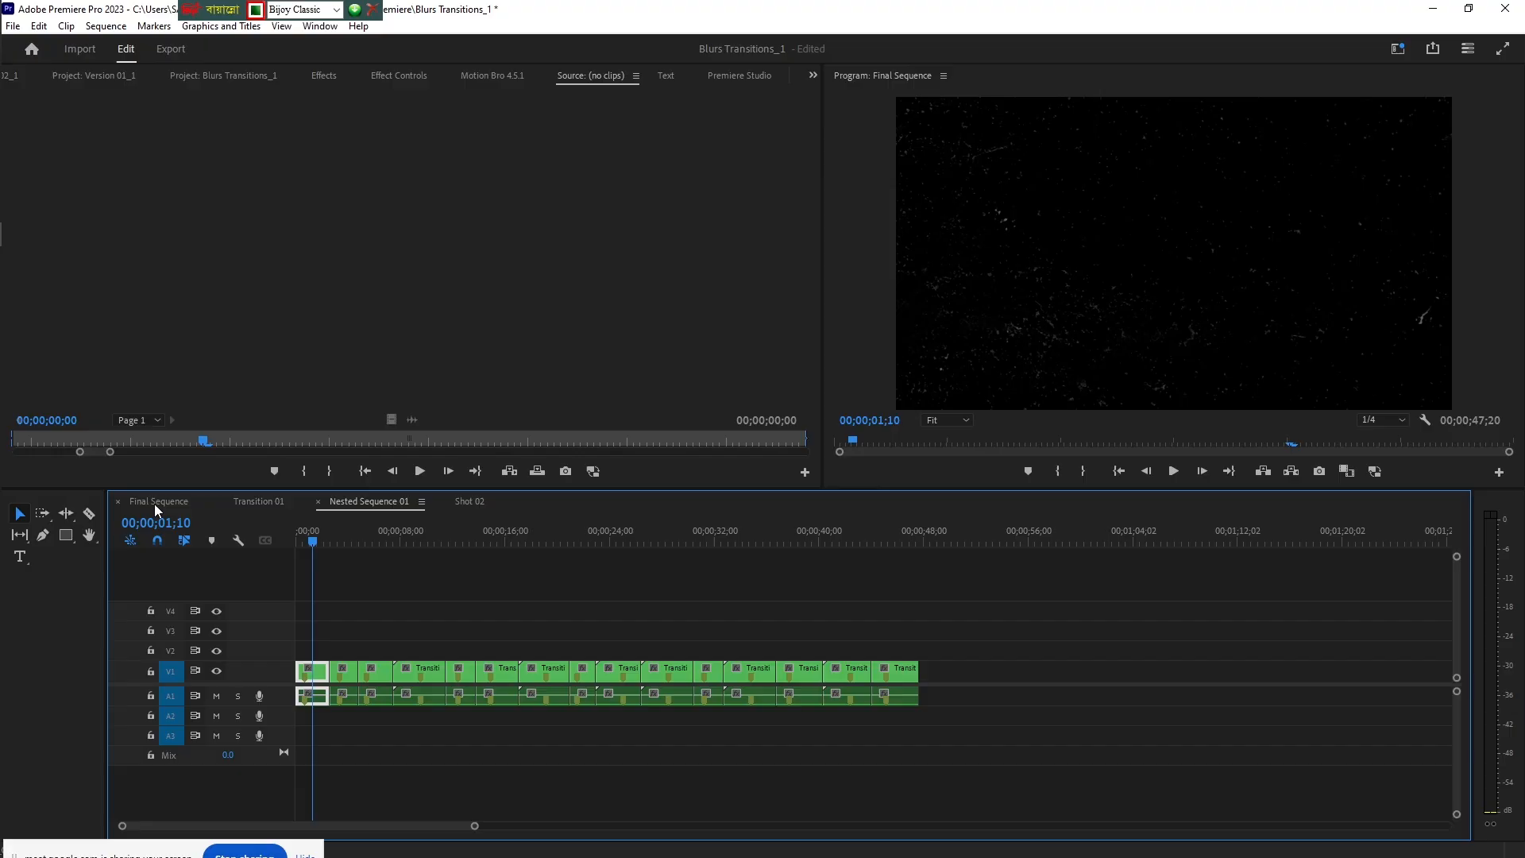
{"action": "left_click", "coordinate": [297, 547]}
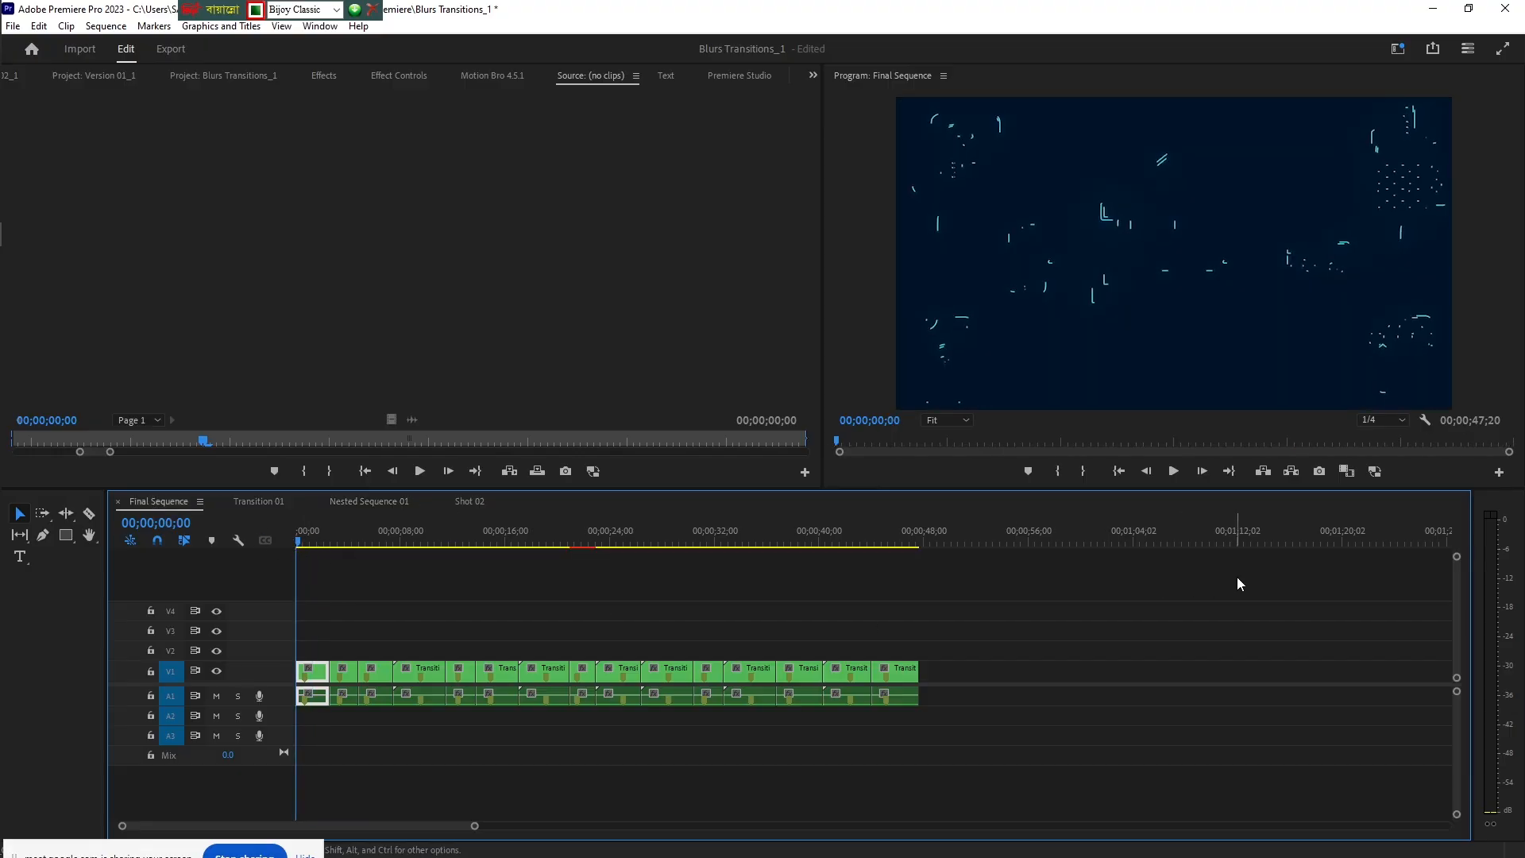
{"action": "left_click", "coordinate": [1173, 471]}
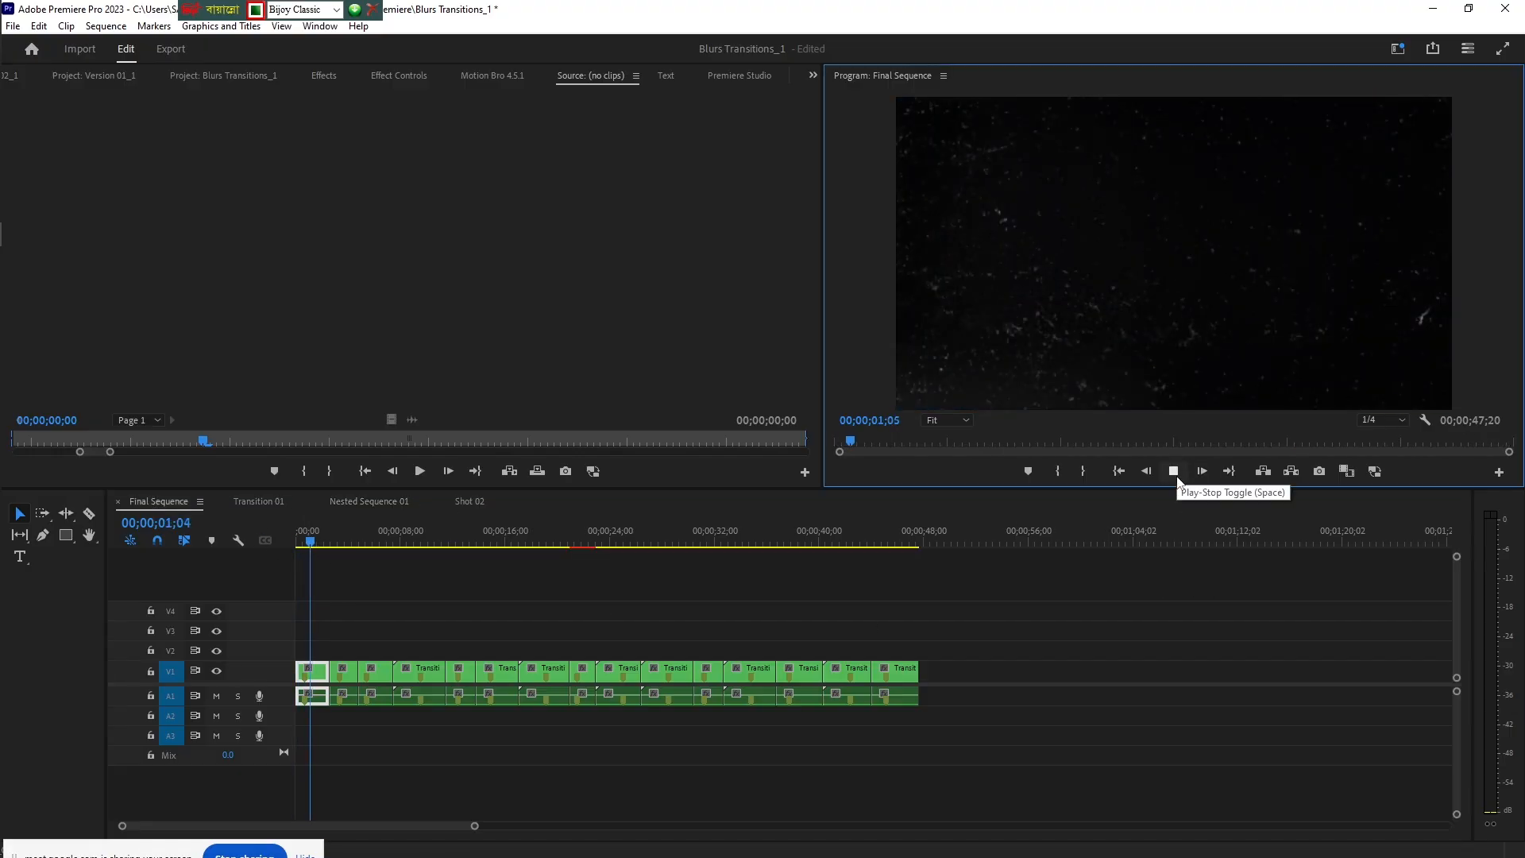
{"action": "left_click", "coordinate": [1173, 471]}
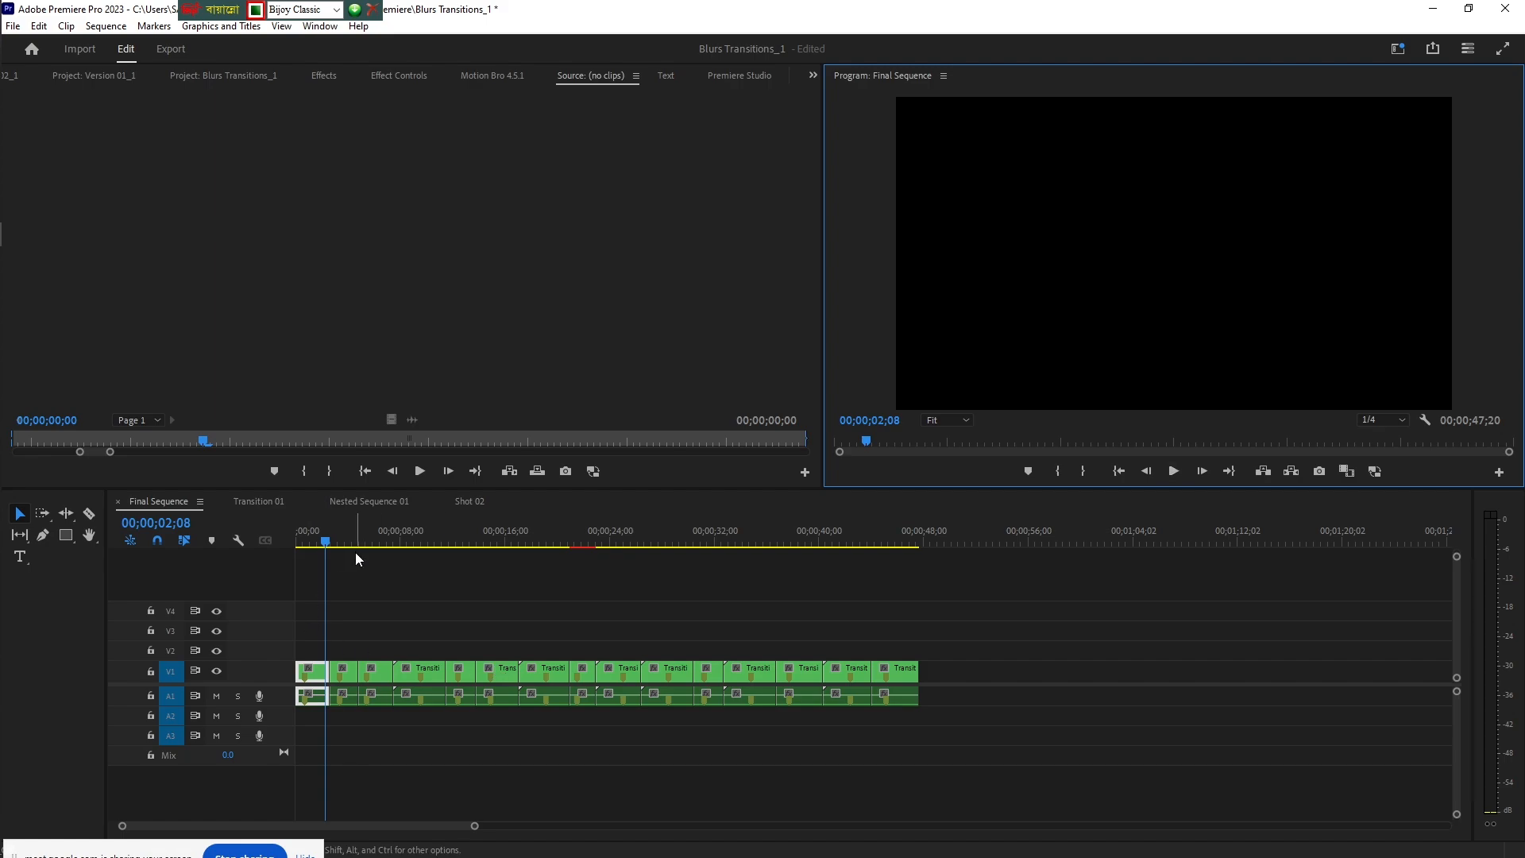
- Move to the placeholder at 00;00;04;09 in Final Sequence and open Nested Sequence 02 through Transition 02
{"action": "left_click", "coordinate": [1173, 471]}
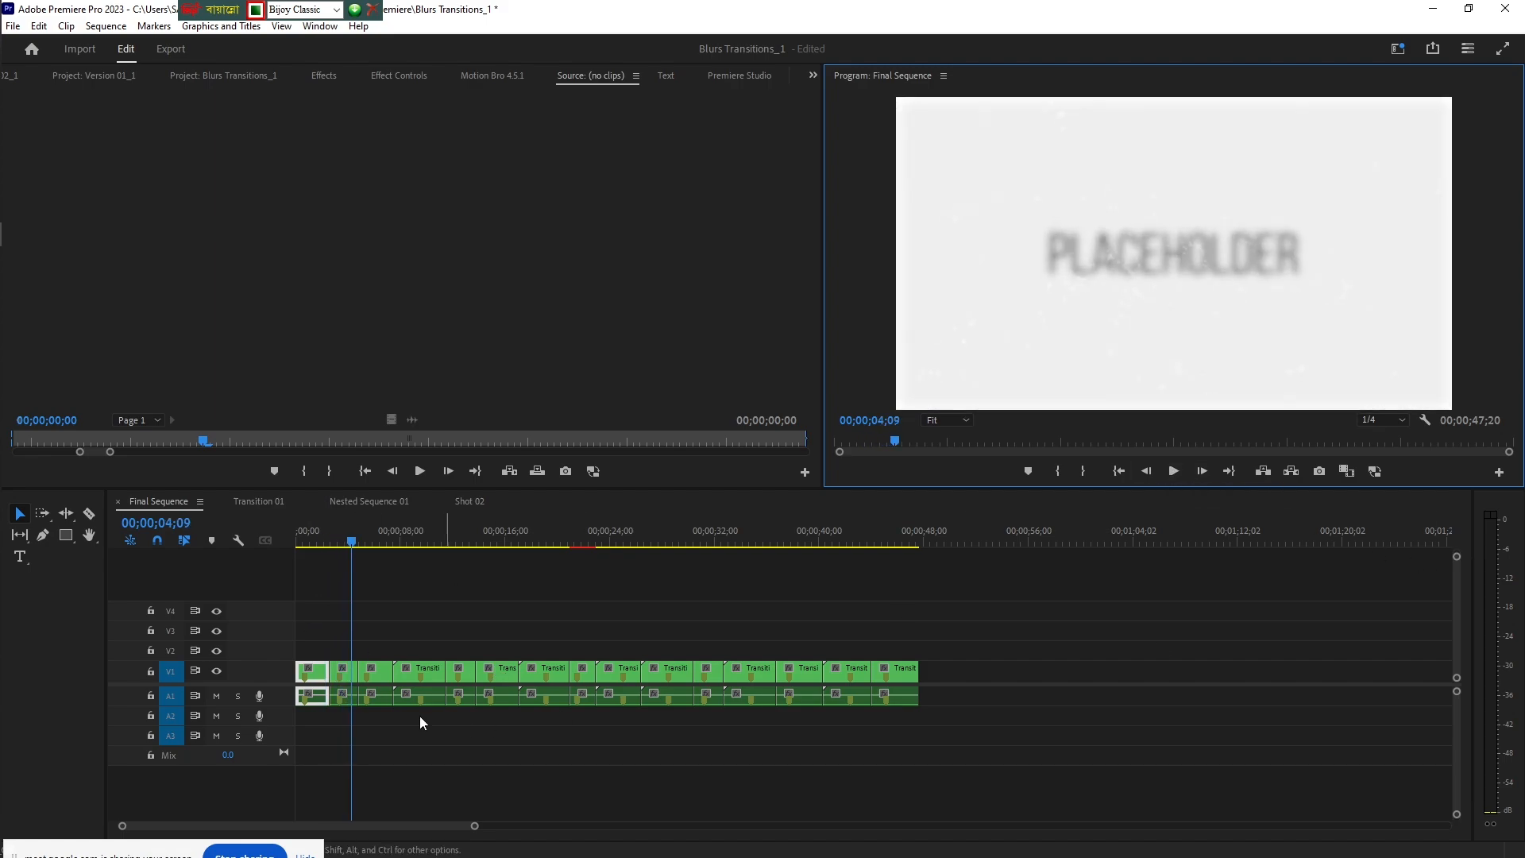
{"action": "double_click", "coordinate": [349, 673]}
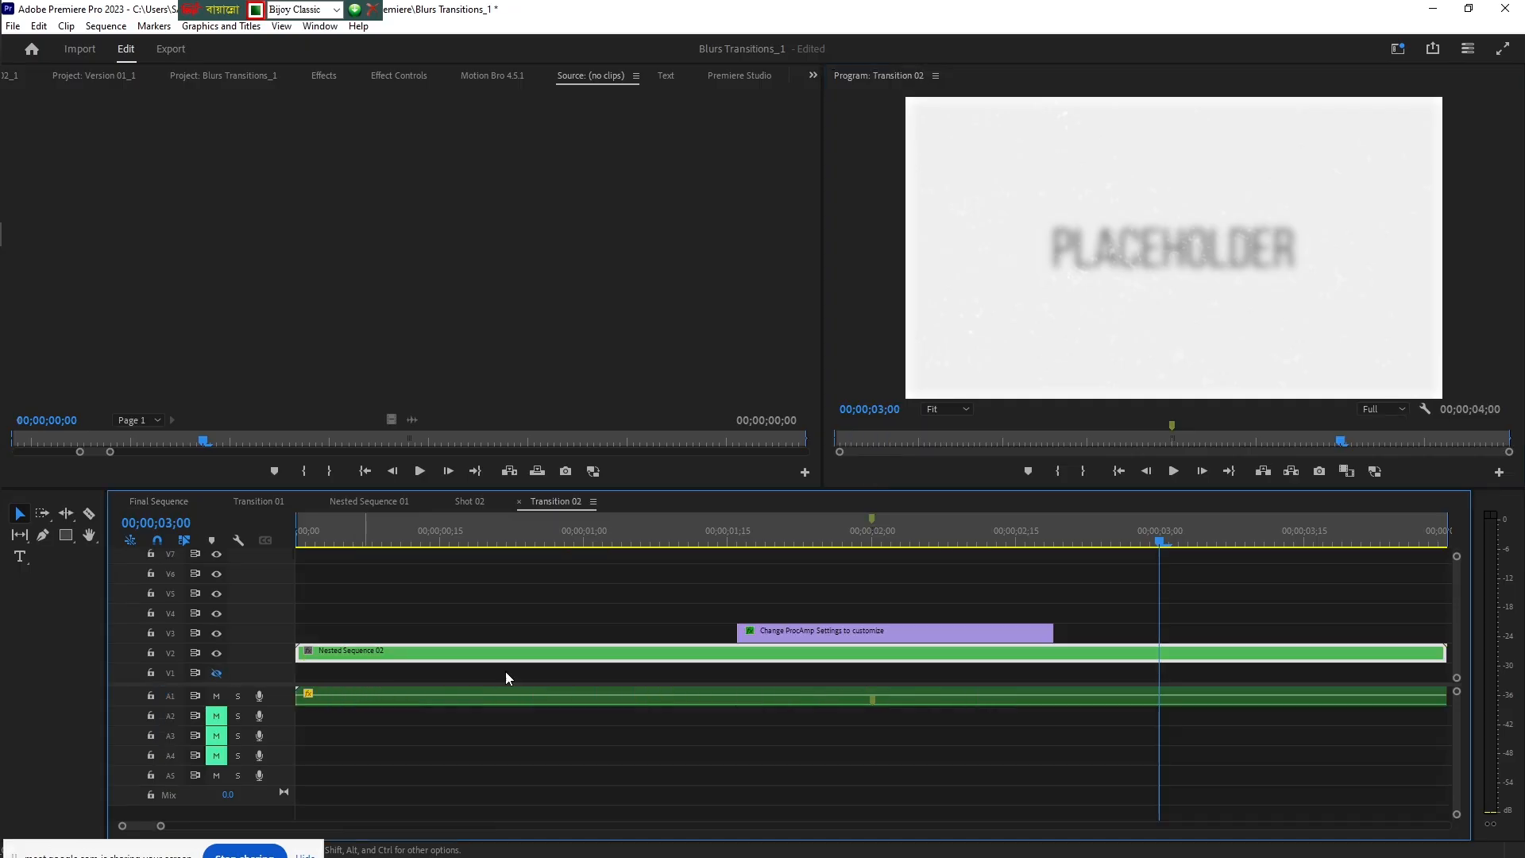
{"action": "double_click", "coordinate": [760, 654]}
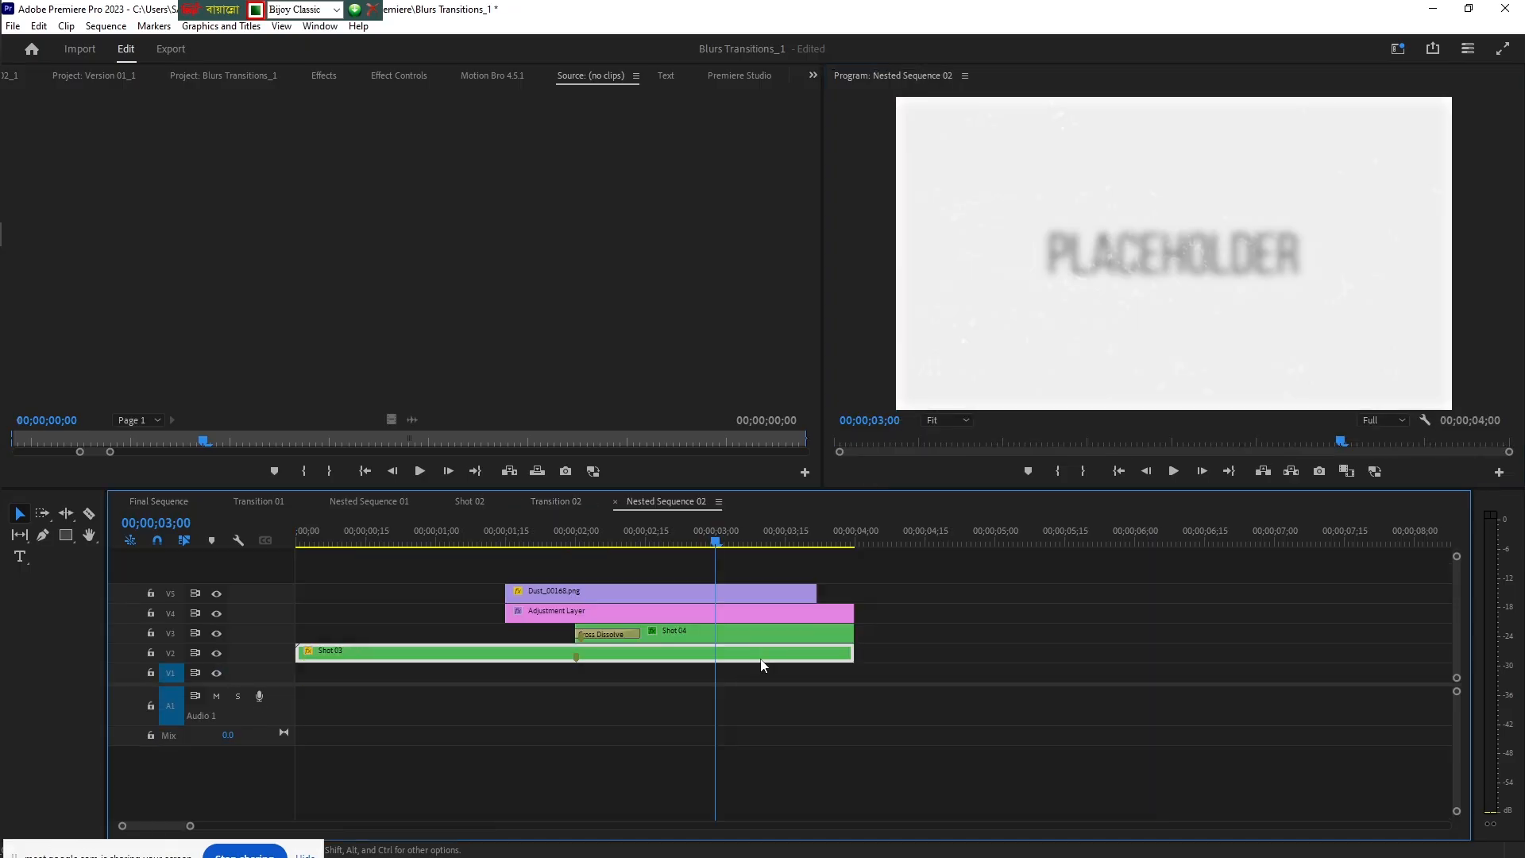
- Toggle track V3 off and on in Nested Sequence 02, delete its Shot 04 clip, and return to Final Sequence
{"action": "left_click", "coordinate": [217, 634]}
{"action": "left_click", "coordinate": [217, 633]}
{"action": "left_click", "coordinate": [723, 626]}
{"action": "key", "text": "Delete"}
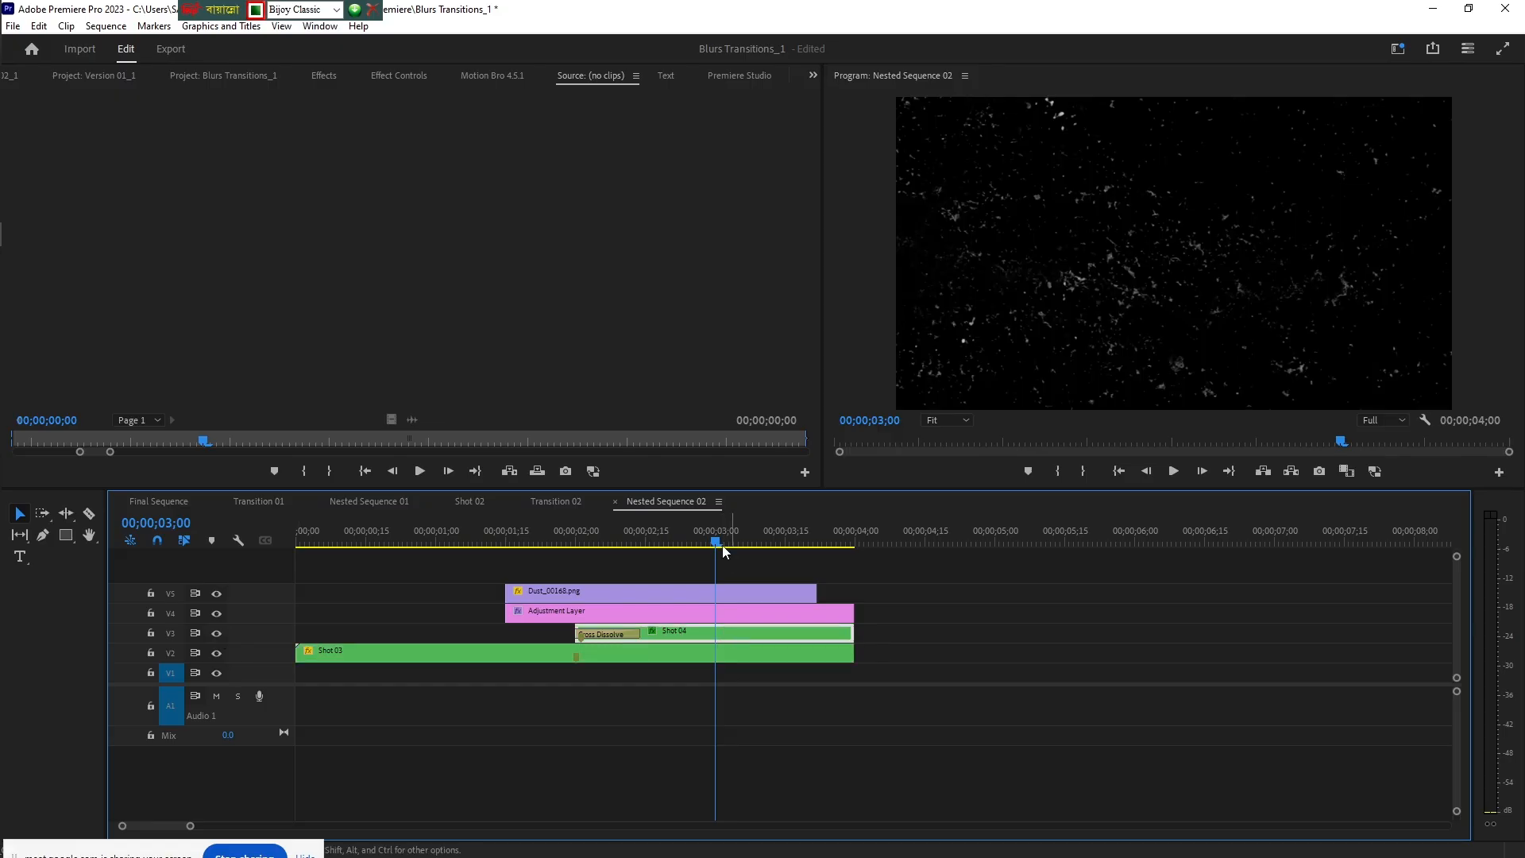
{"action": "left_click_drag", "start_coordinate": [720, 543], "coordinate": [122, 502]}
{"action": "left_click", "coordinate": [189, 504]}
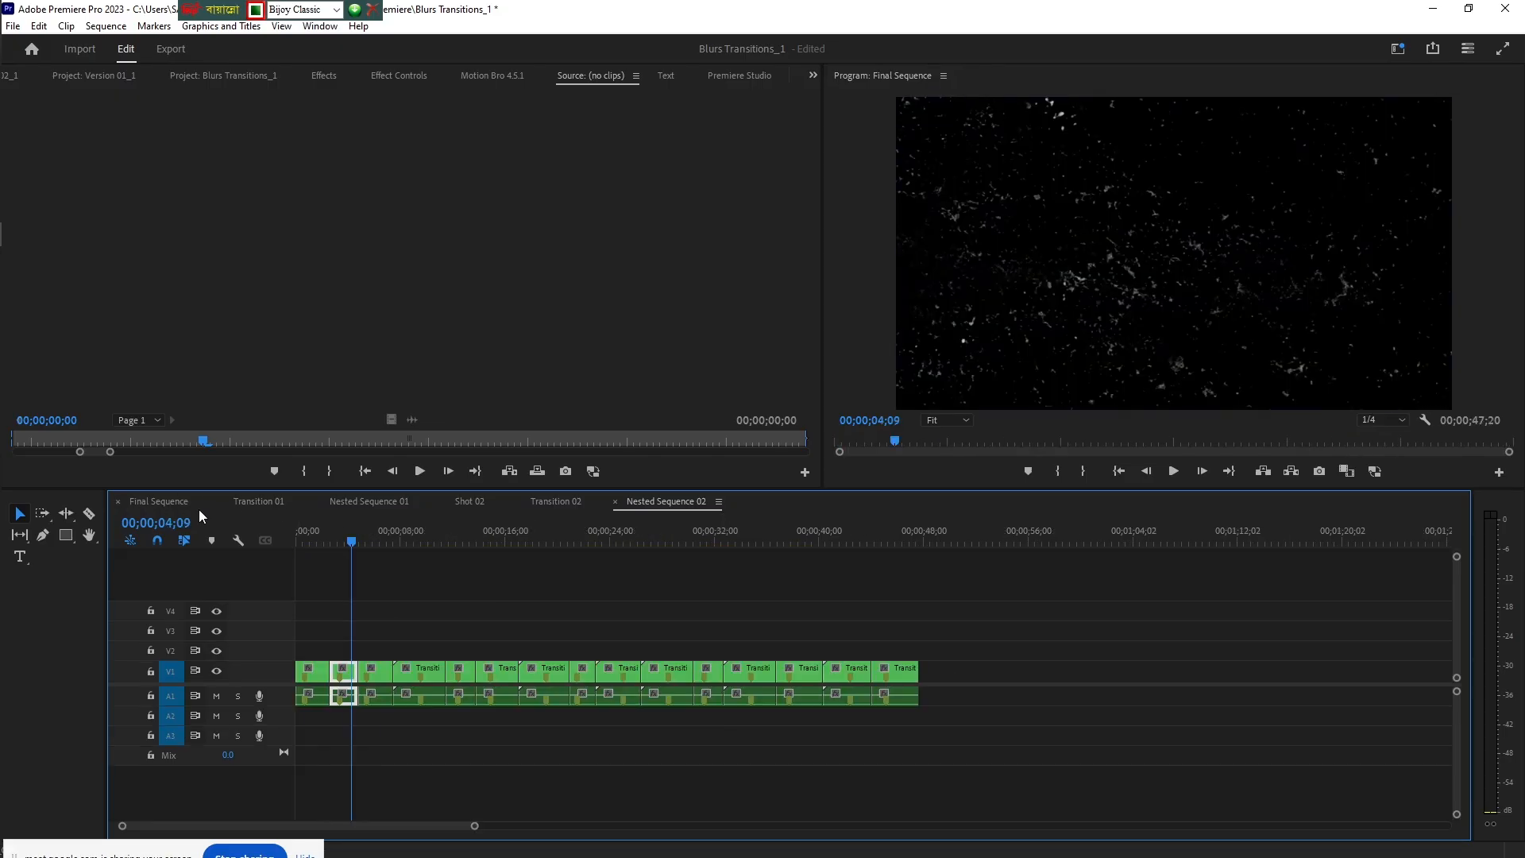